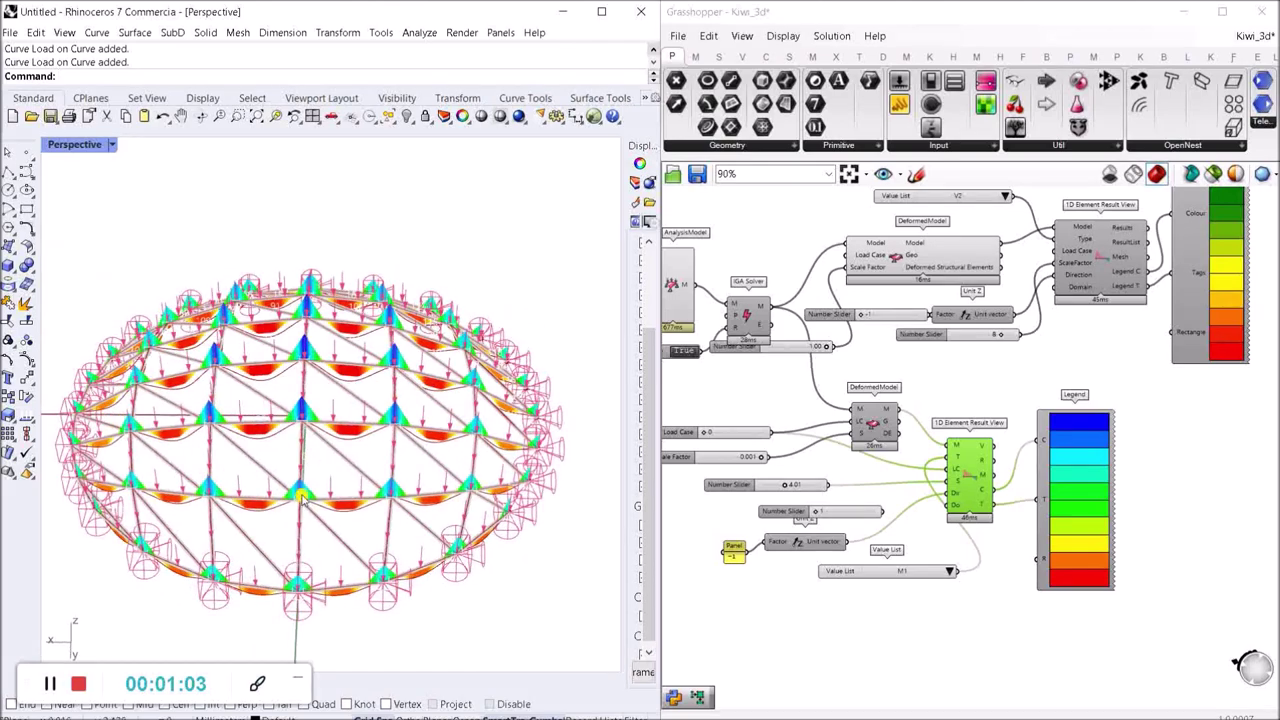
Step: Examine the coloured bending result diagrams, loads and supports on the dome structure from several angles and distances
scroll(354, 449, "up", 6)
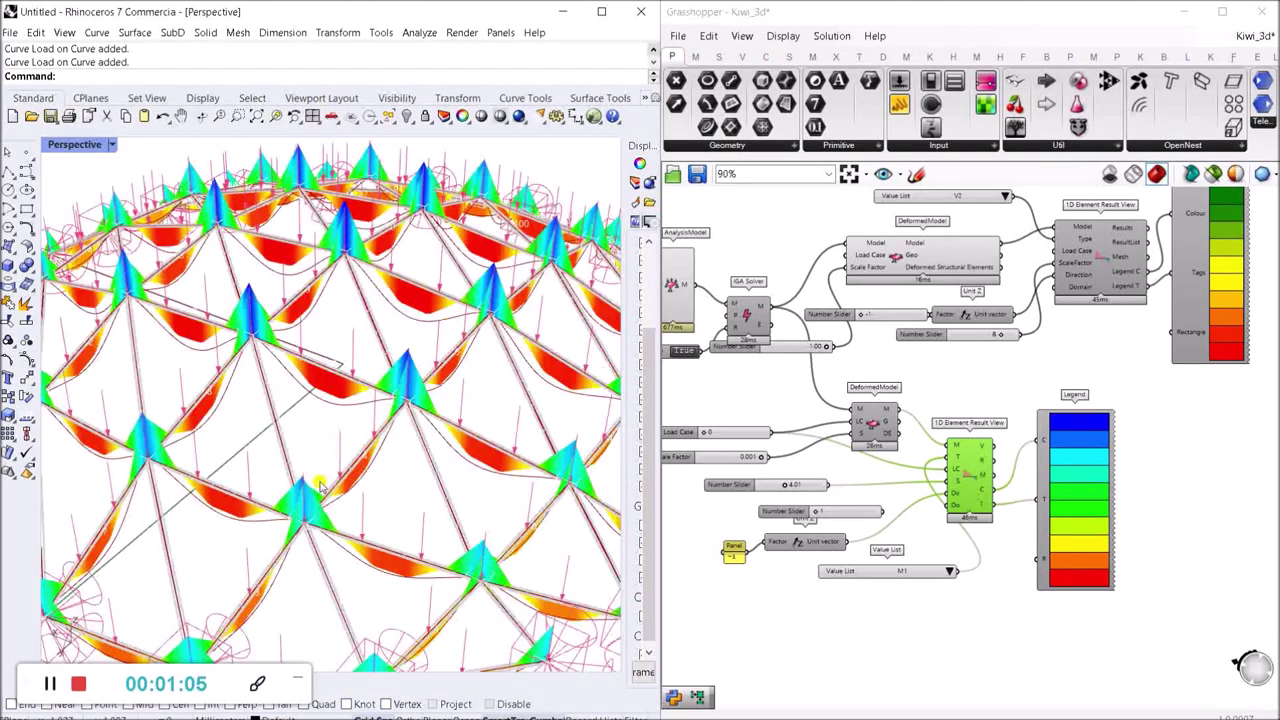
scroll(354, 449, "down", 9)
right_click_drag(322, 356, 380, 436)
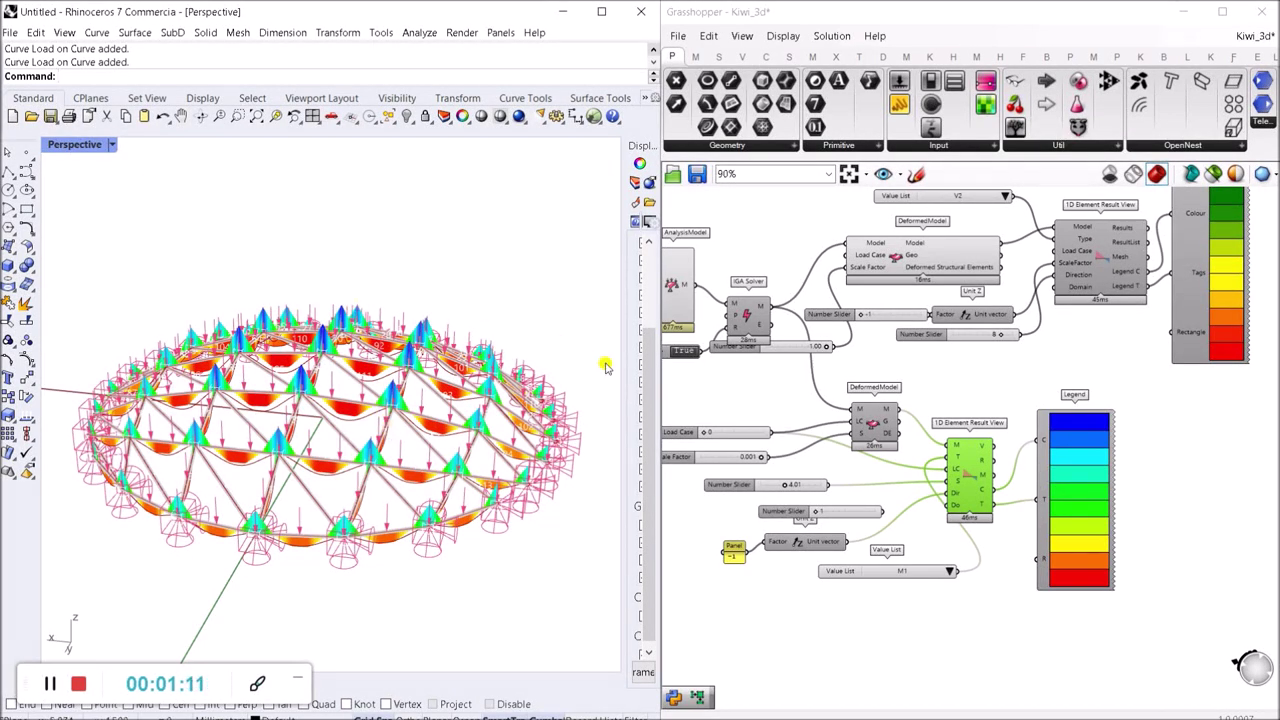
right_click_drag(378, 408, 333, 383)
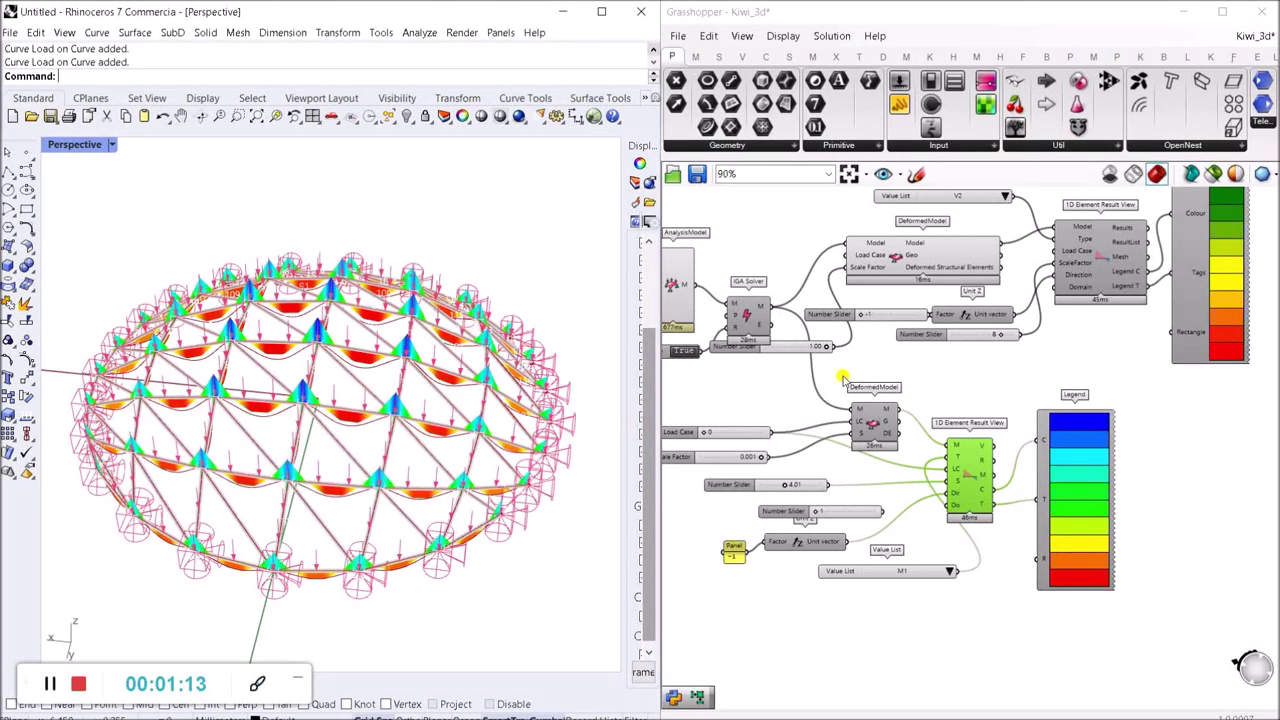
right_click_drag(278, 435, 432, 420)
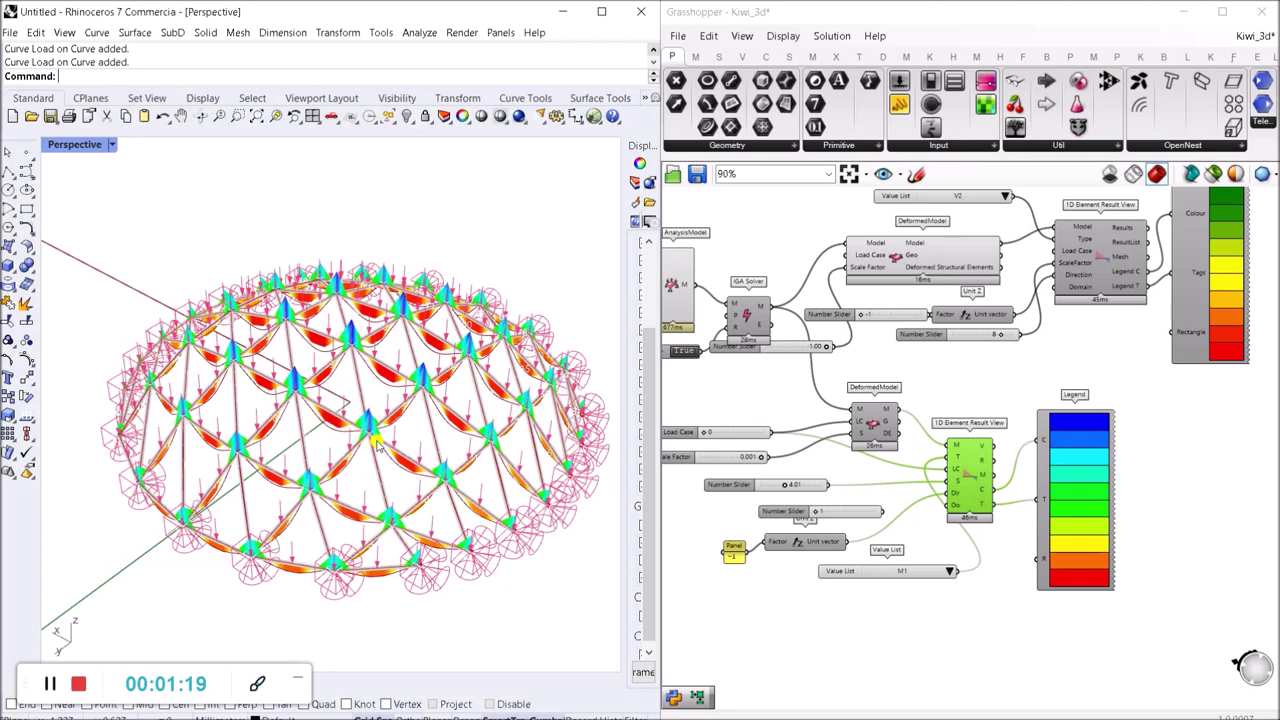
scroll(325, 442, "up", 3)
scroll(320, 445, "down", 5)
scroll(322, 436, "up", 3)
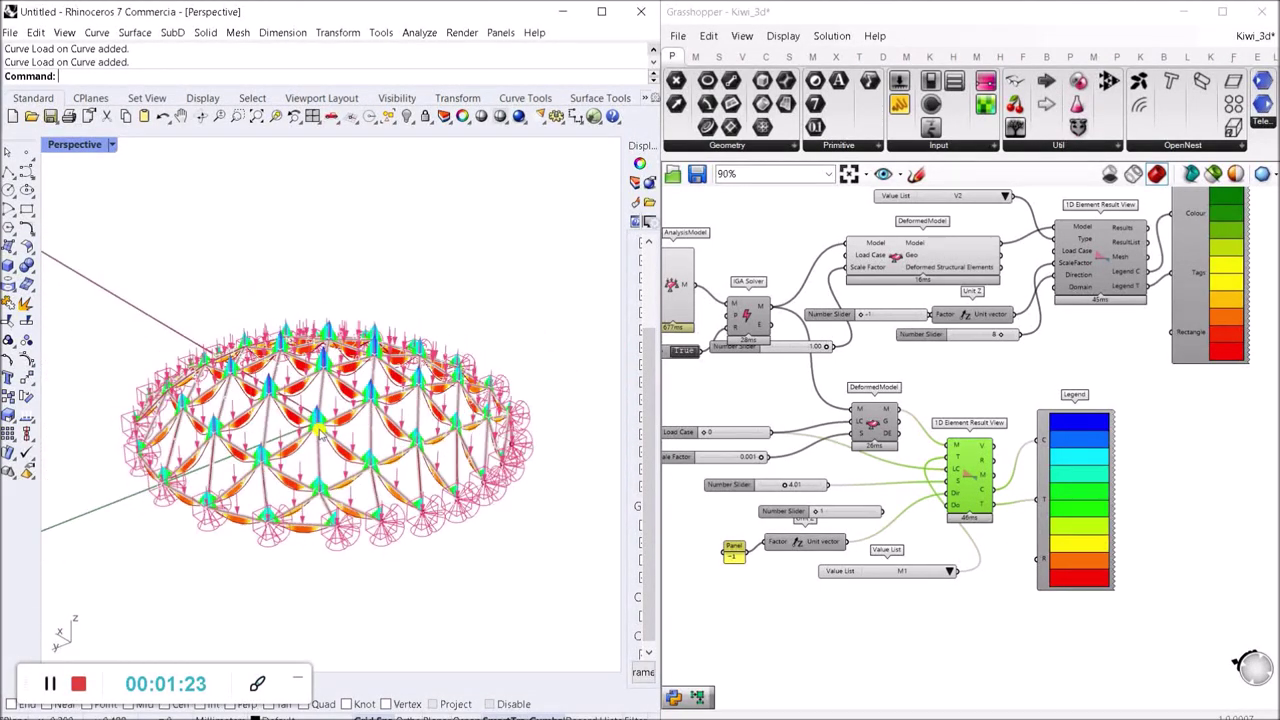
scroll(287, 443, "up", 2)
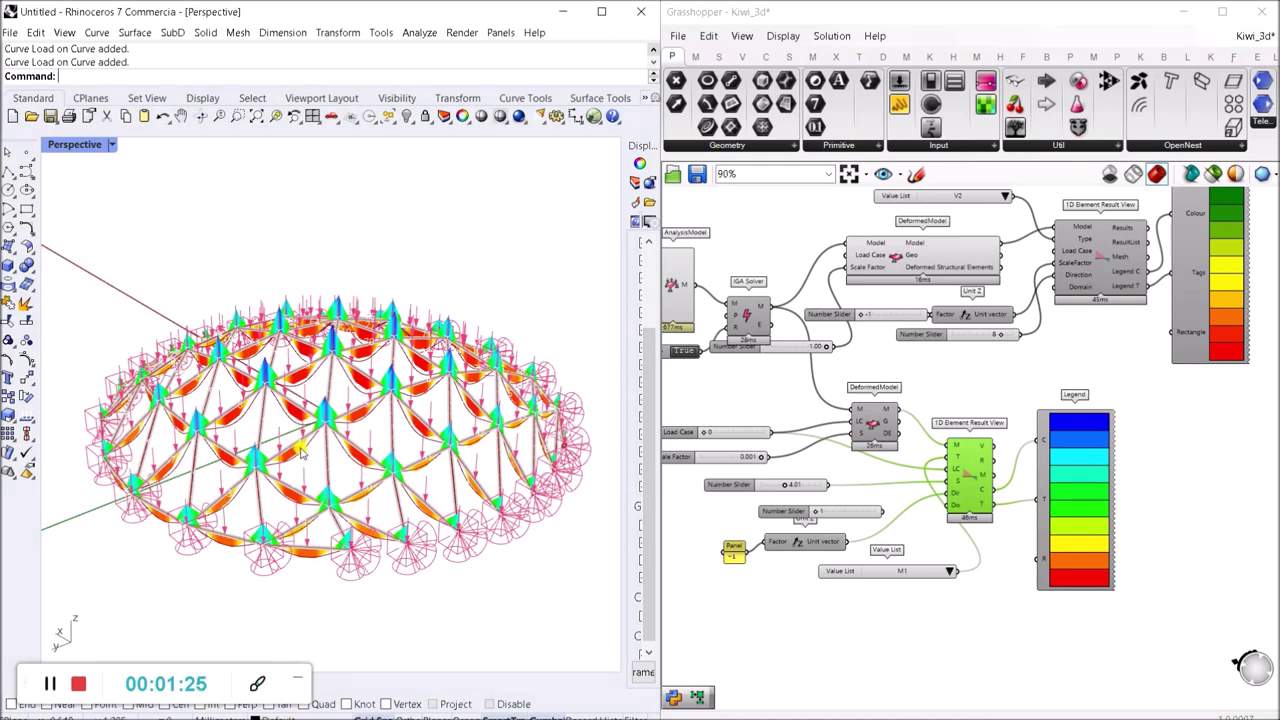
right_click_drag(300, 446, 313, 464)
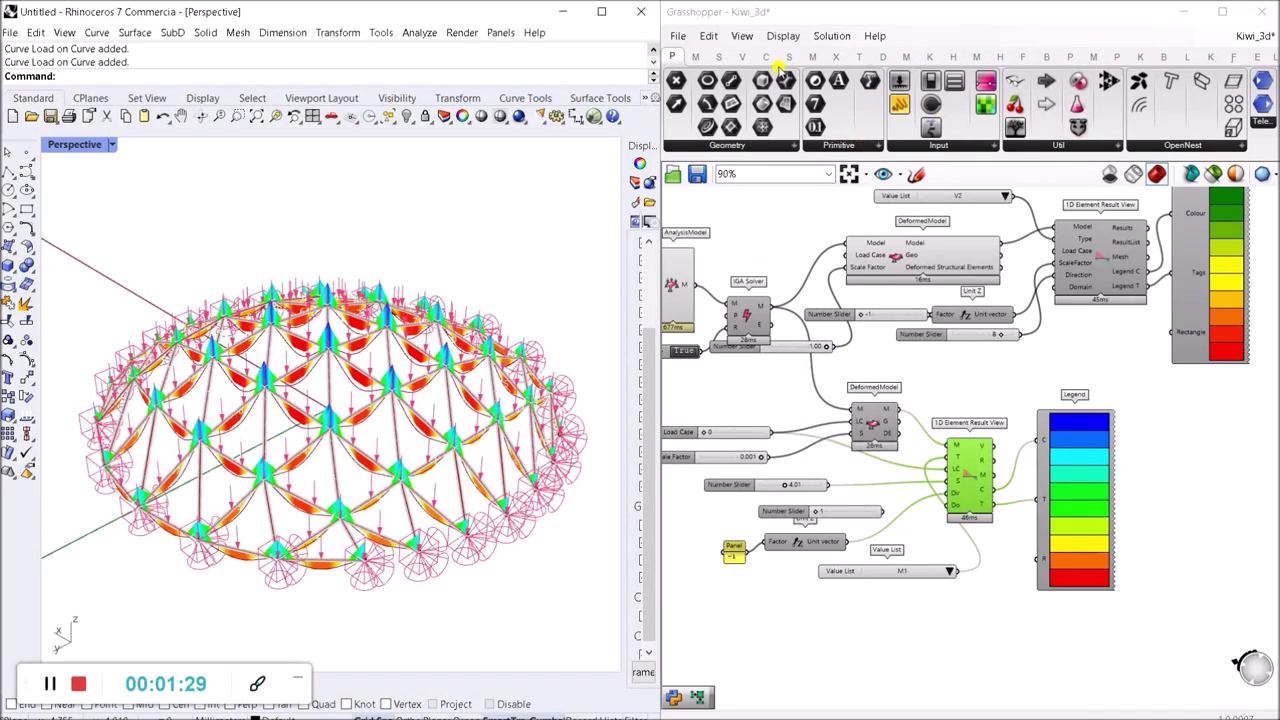
Step: Start a new blank Grasshopper definition
left_click(677, 37)
left_click(715, 58)
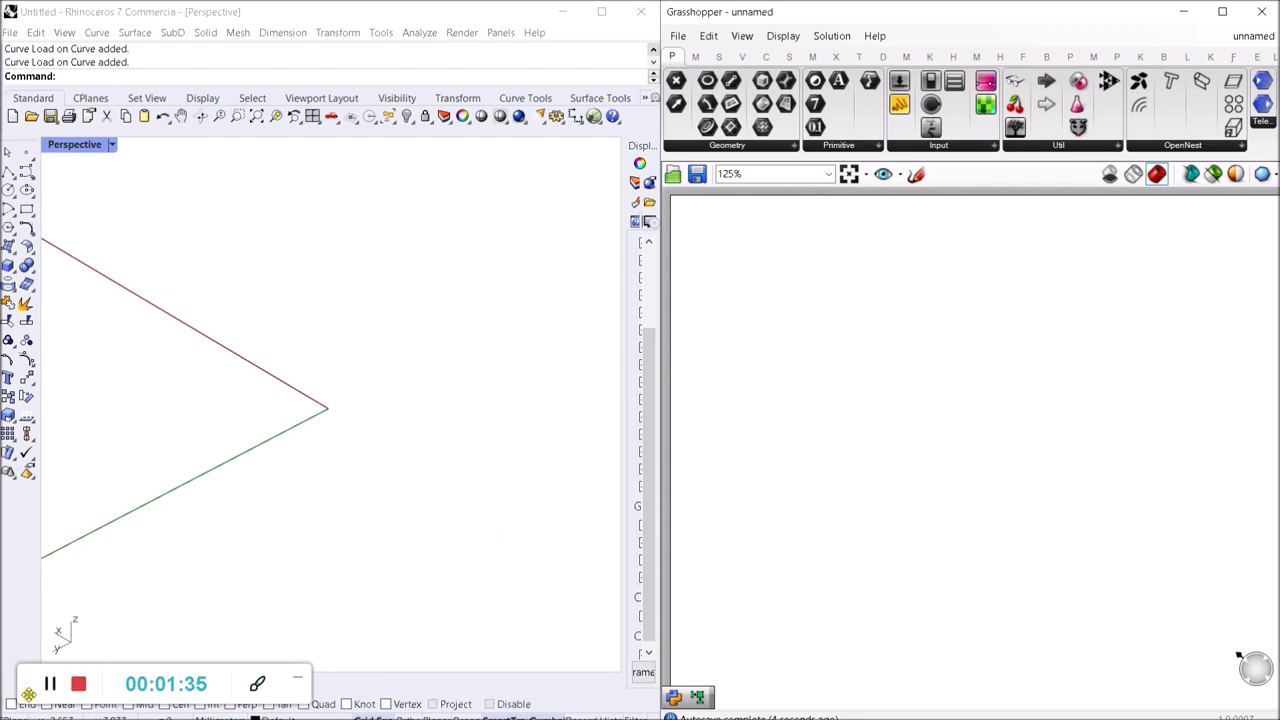
left_click_drag(29, 693, 26, 668)
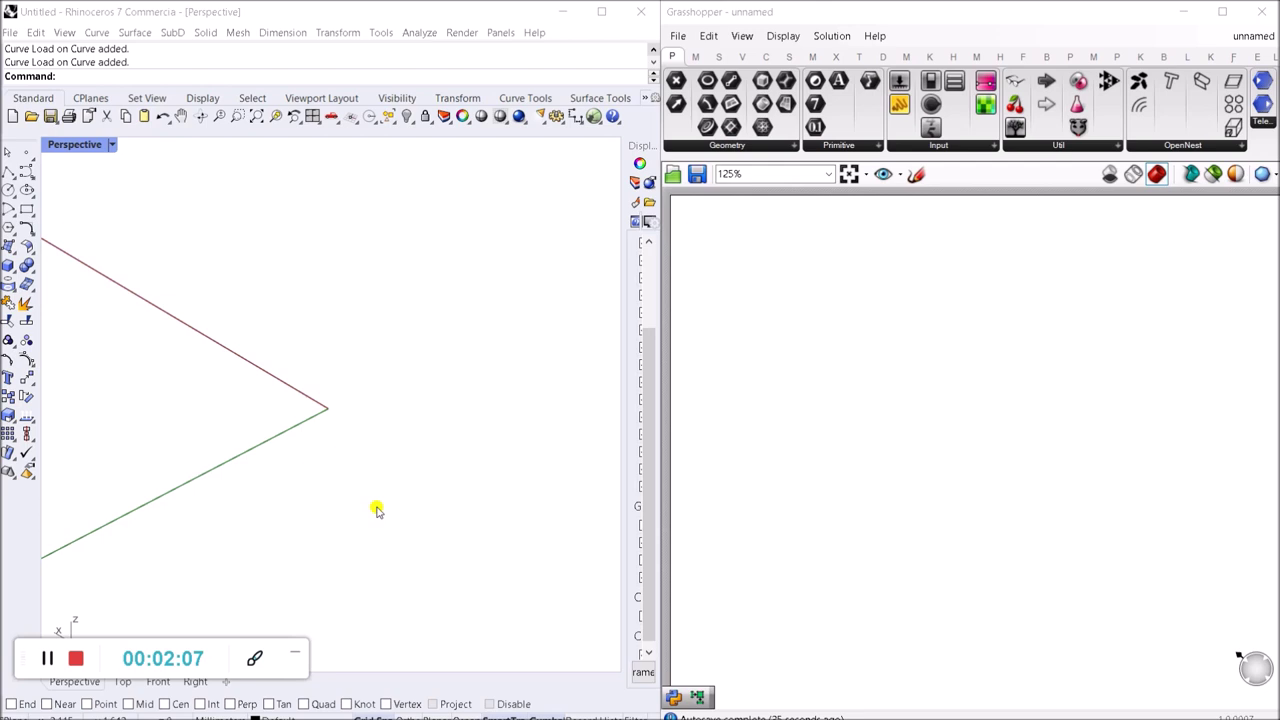
Step: Add an Ellipse component to the empty canvas and position it with free space around it
right_click_drag(817, 431, 850, 541)
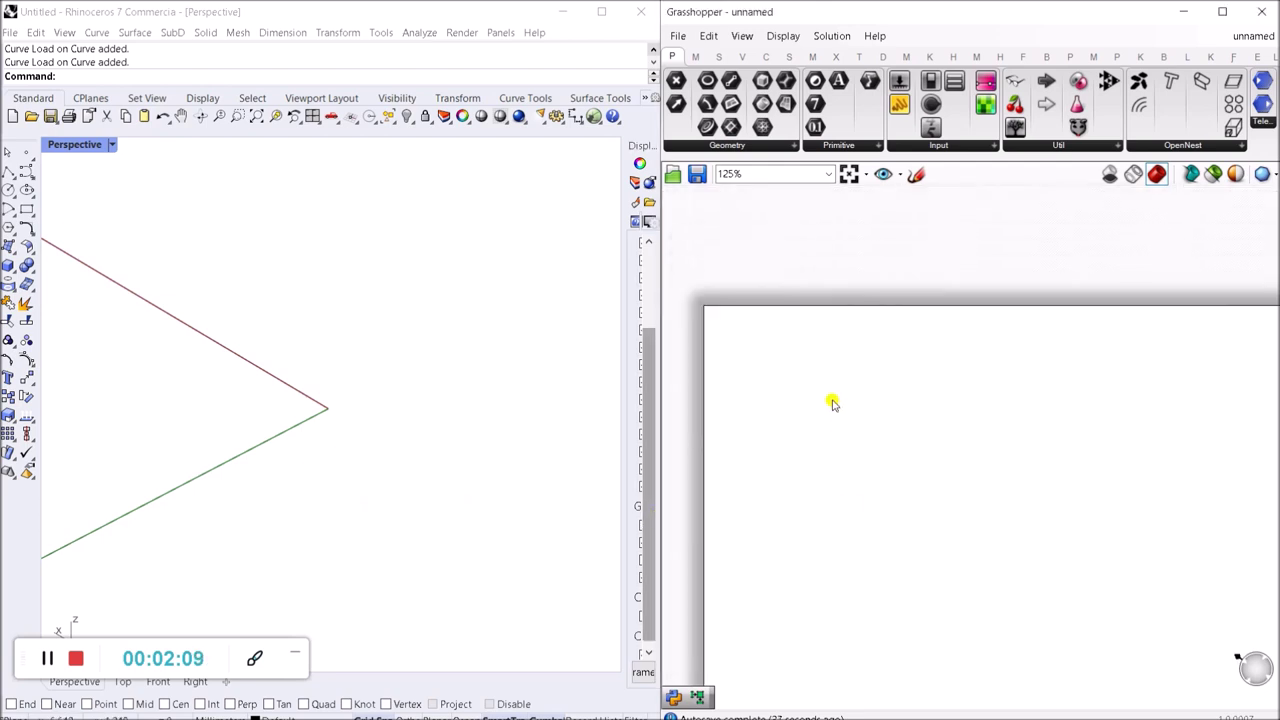
double_click(832, 402)
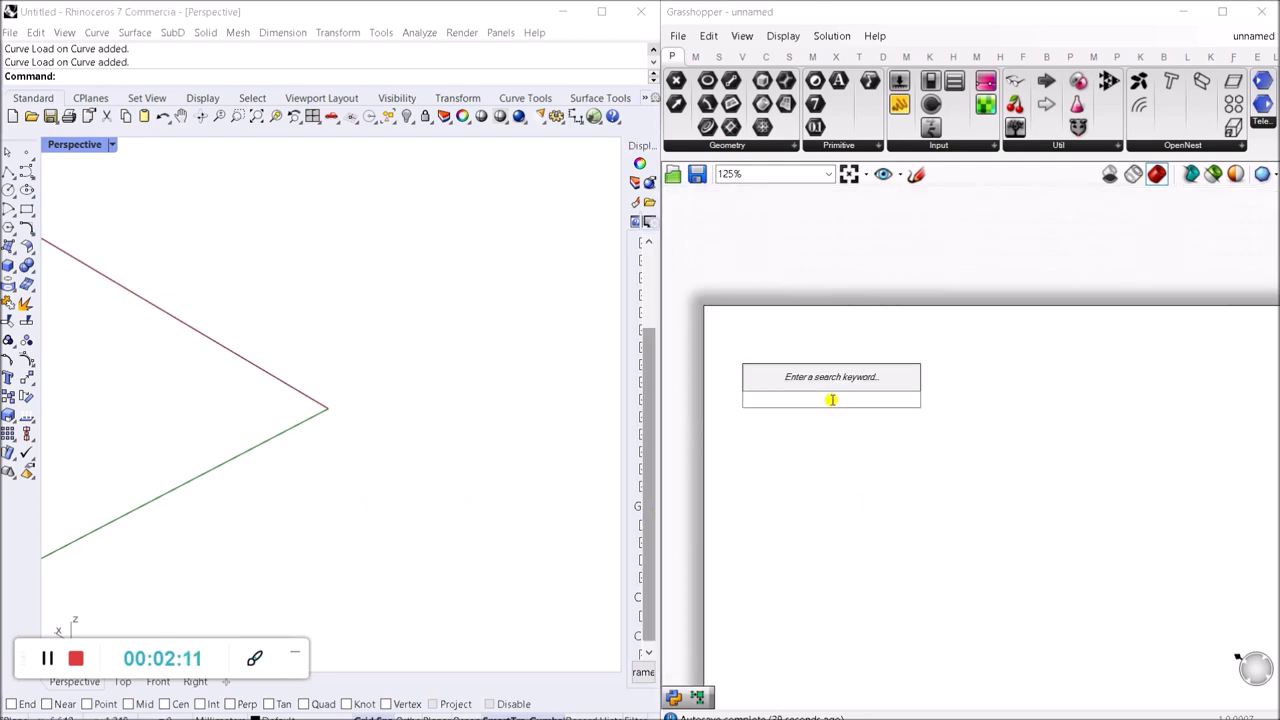
type("1ELIPSE")
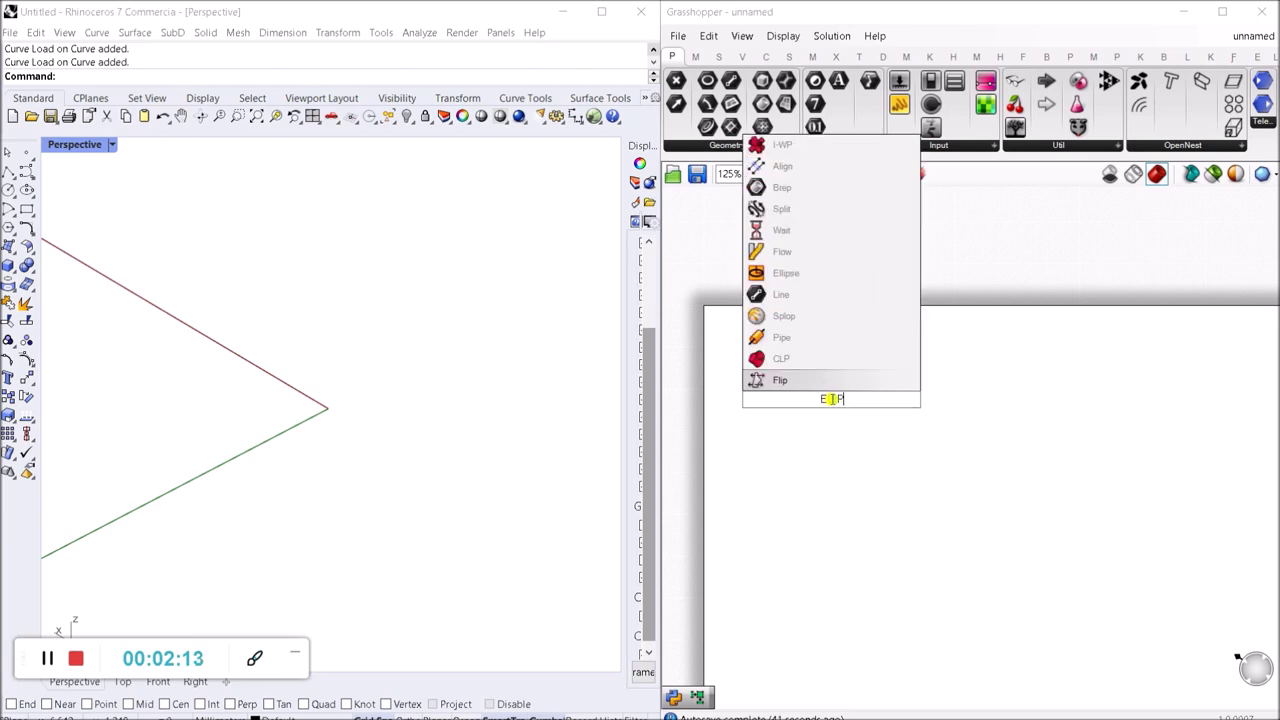
key("Return")
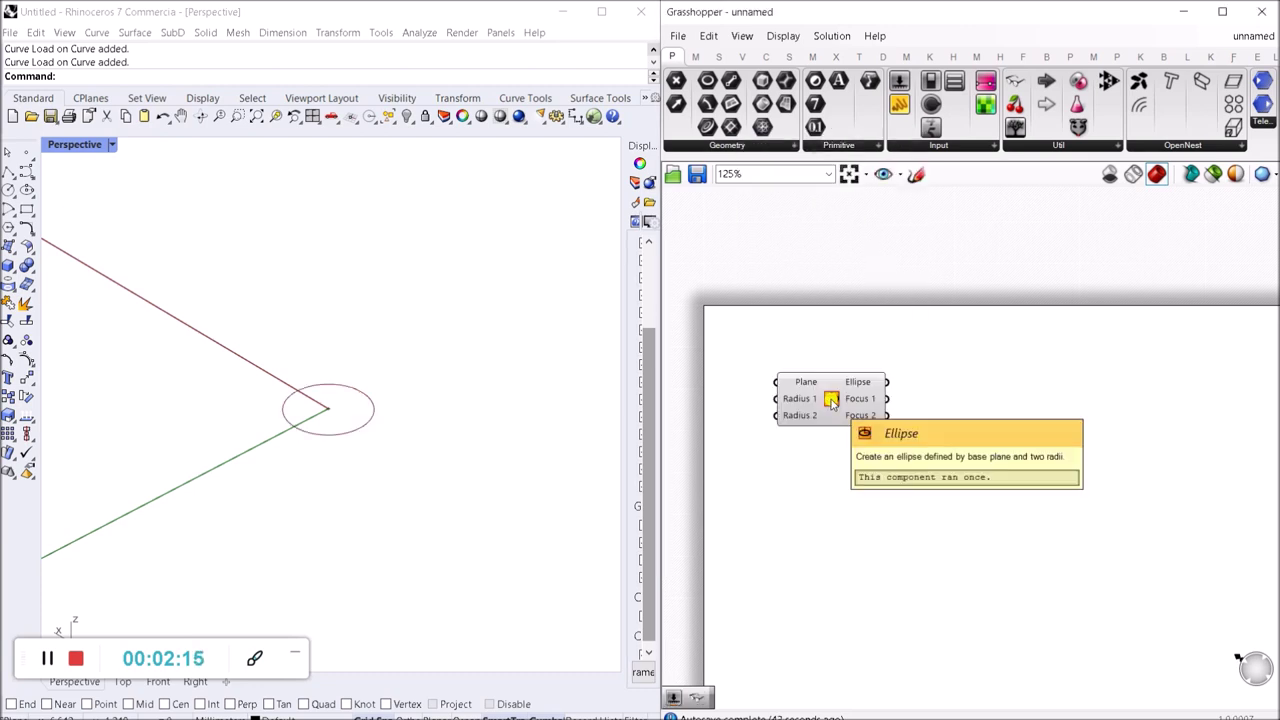
left_click_drag(831, 399, 910, 425)
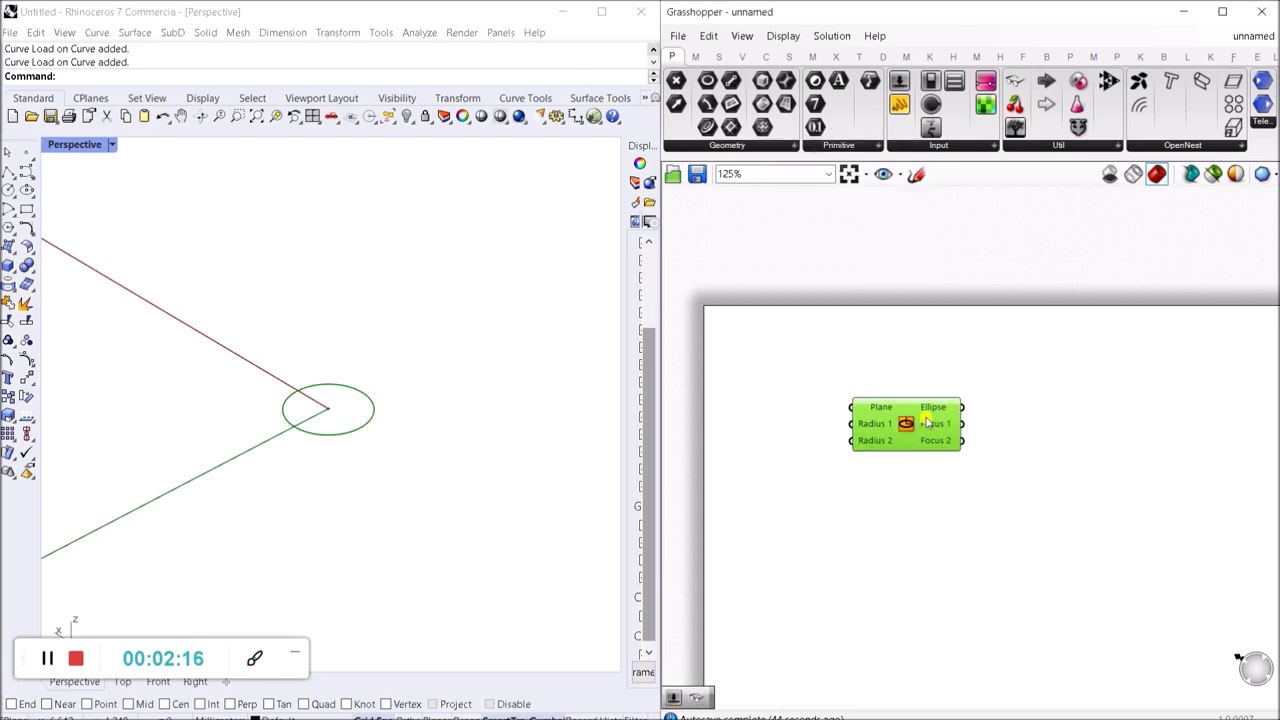
left_click(920, 363)
right_click_drag(333, 406, 424, 582)
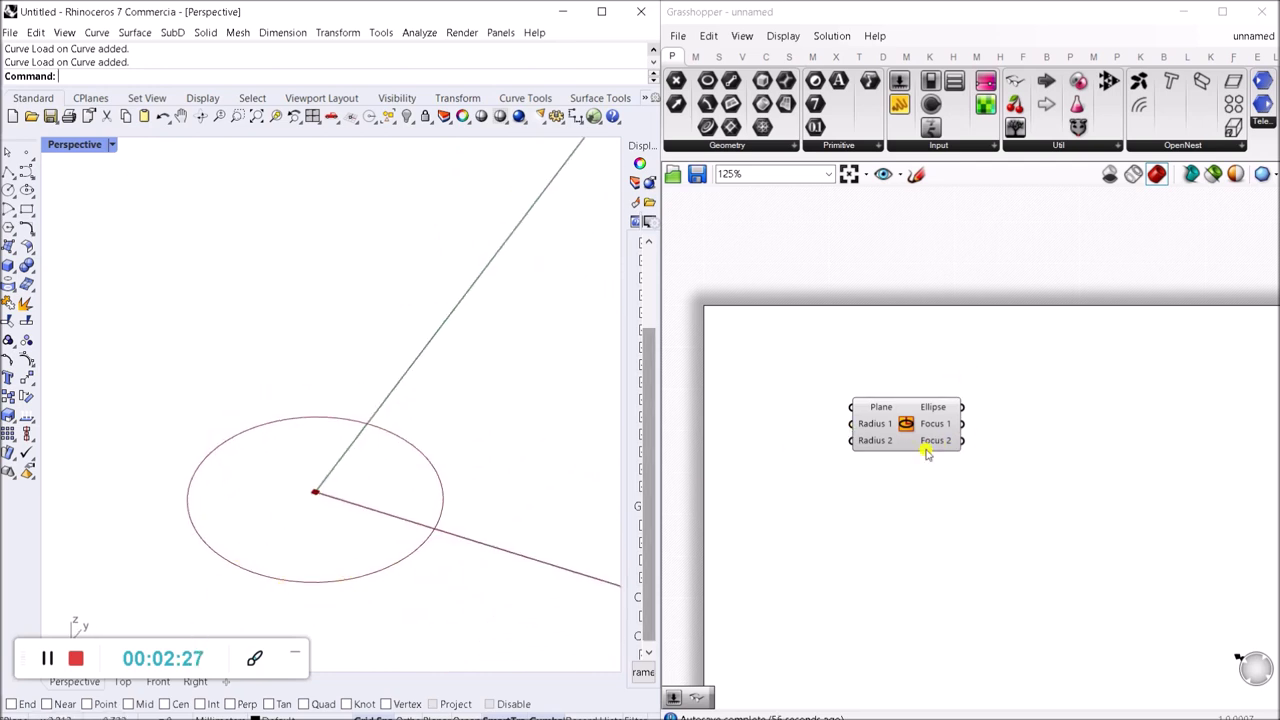
left_click_drag(893, 438, 886, 478)
left_click(722, 484)
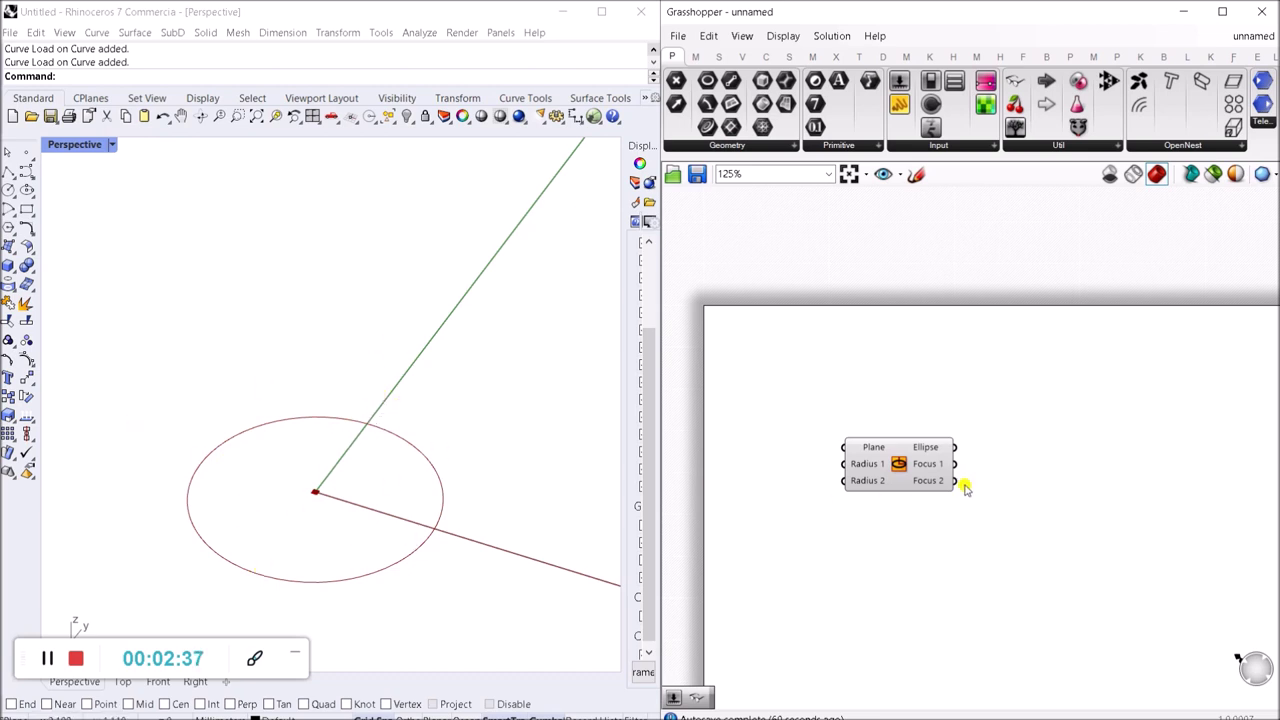
Step: Add two number sliders with the value 5 and stack them beside the inputs of the Ellipse component
double_click(801, 487)
type("5")
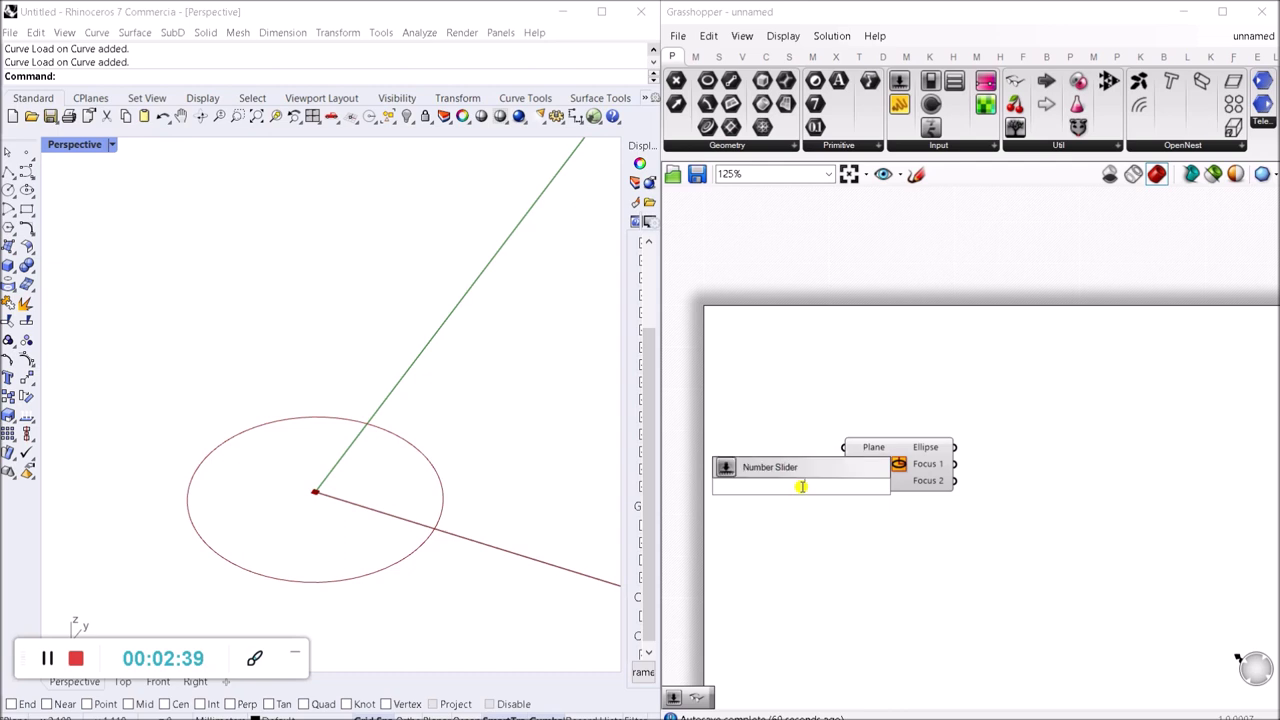
key("Return")
left_click_drag(887, 475, 988, 490)
double_click(871, 532)
type("5")
key("Return")
left_click(906, 540)
scroll(861, 522, "up", 3)
left_click_drag(854, 466, 880, 477)
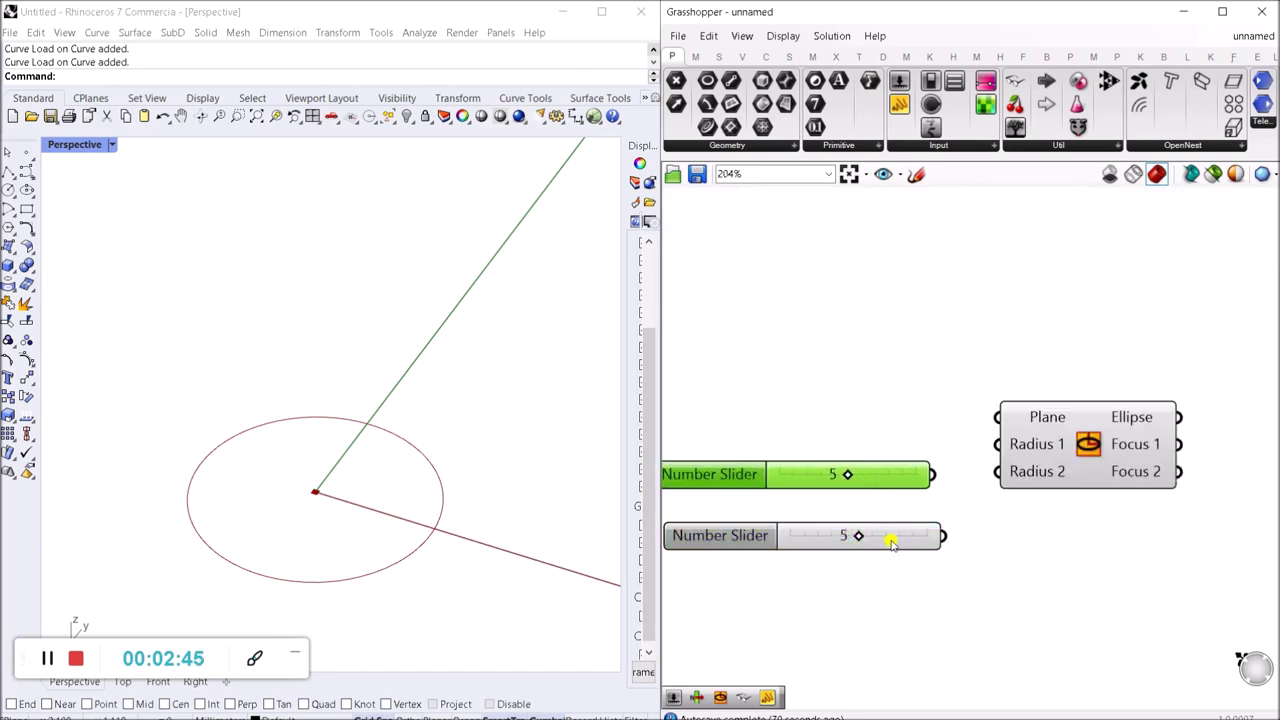
left_click_drag(891, 537, 872, 518)
Step: Wire the two sliders into the Radius 1 and Radius 2 inputs of the Ellipse component and tidy its position
left_click_drag(1032, 432, 932, 474)
left_click_drag(1017, 501, 924, 516)
scroll(390, 526, "up", 3)
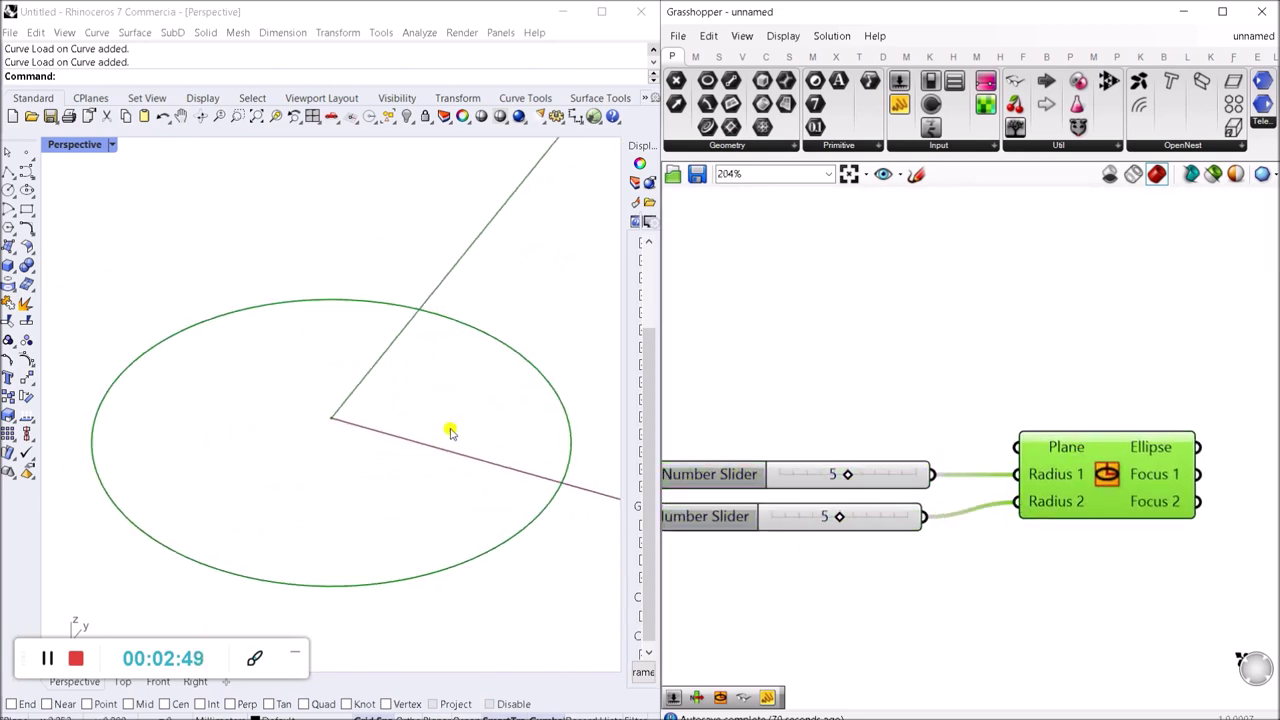
left_click(917, 289)
scroll(984, 380, "down", 3)
scroll(1053, 428, "up", 3)
left_click_drag(1048, 429, 1047, 452)
left_click(1003, 294)
scroll(998, 326, "down", 2)
scroll(1012, 390, "up", 2)
left_click(1033, 404)
left_click(1006, 271)
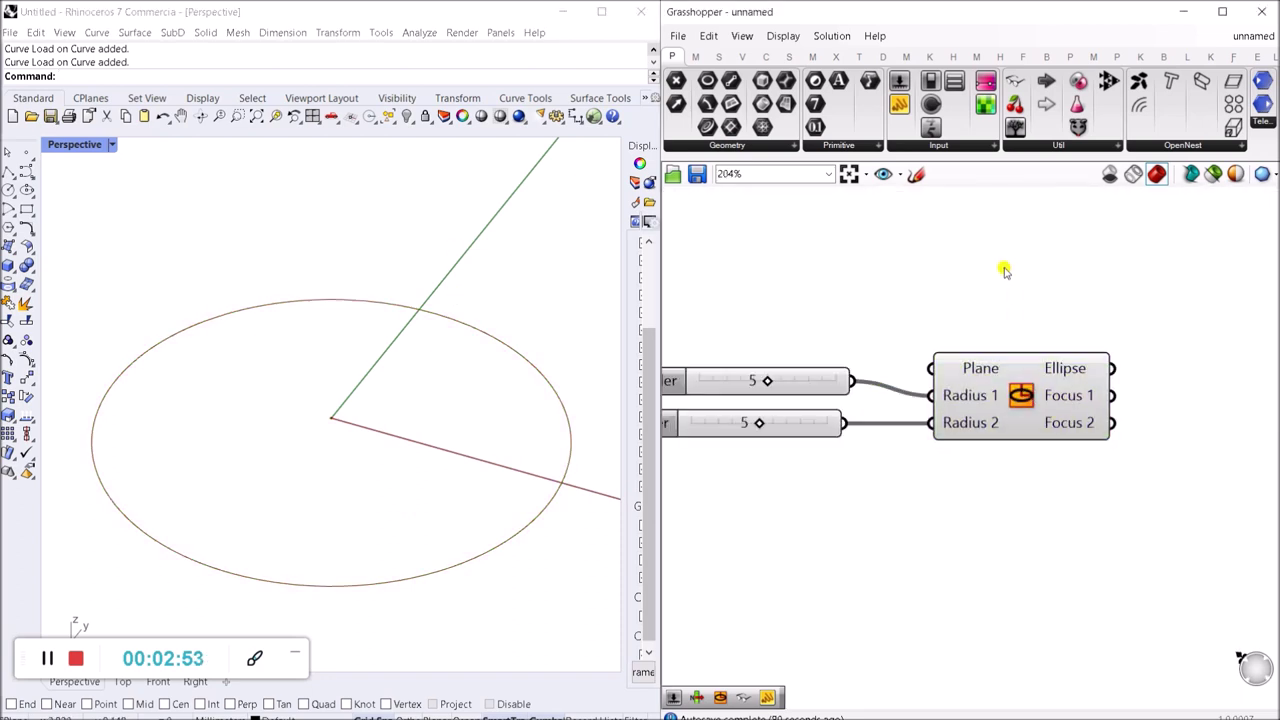
Step: Add a Shatter component and place it just beyond the outputs of the Ellipse component
scroll(1000, 280, "down", 3)
scroll(971, 420, "up", 2)
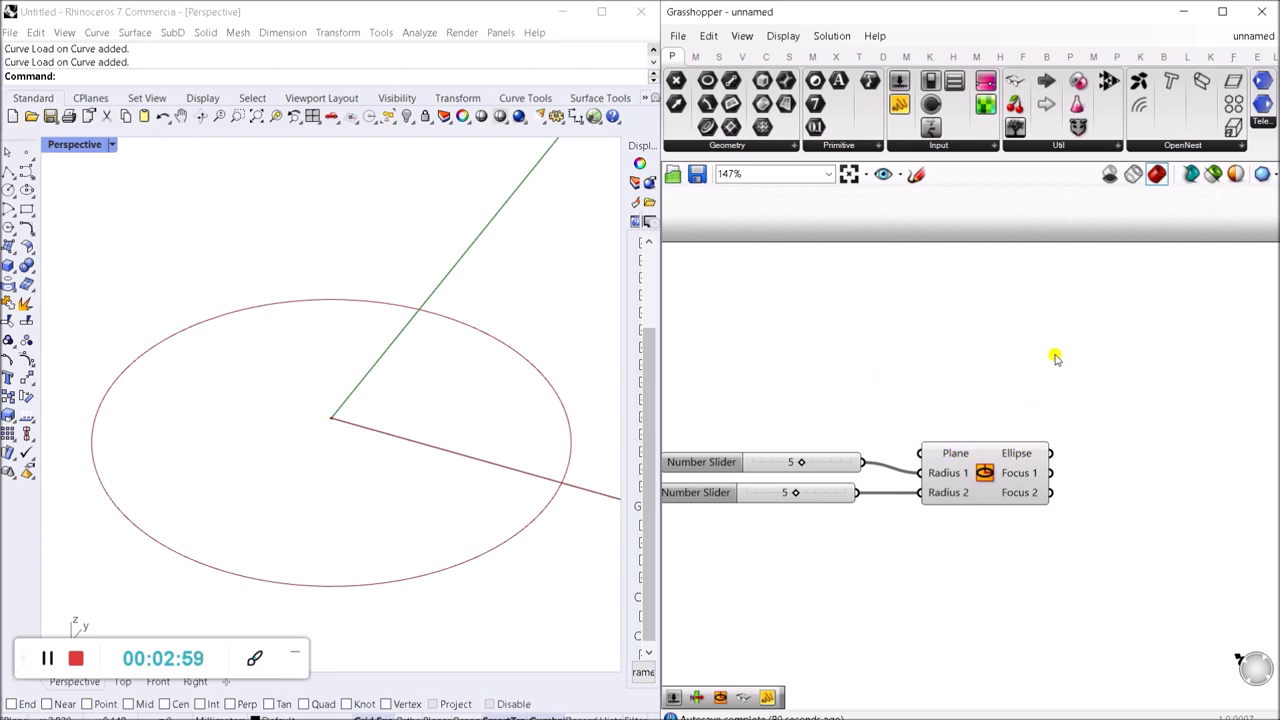
type("sht")
key("Escape")
double_click(1060, 360)
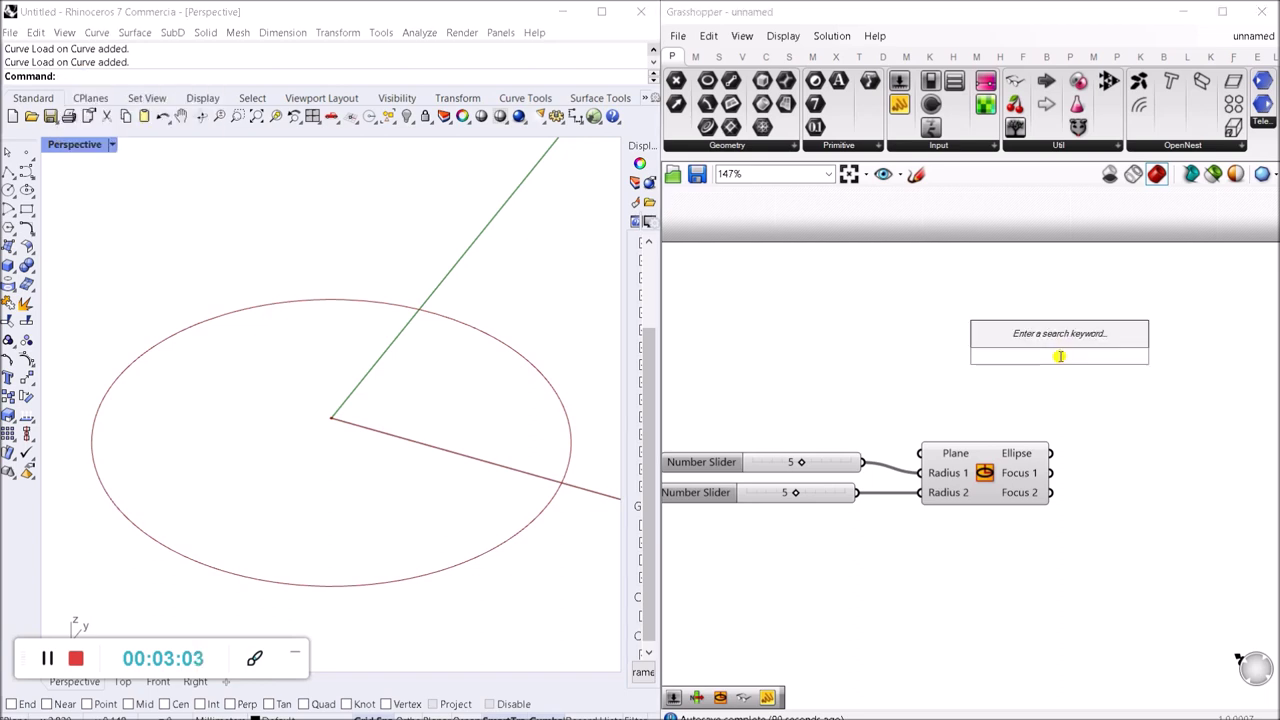
type("SHATT")
key("Return")
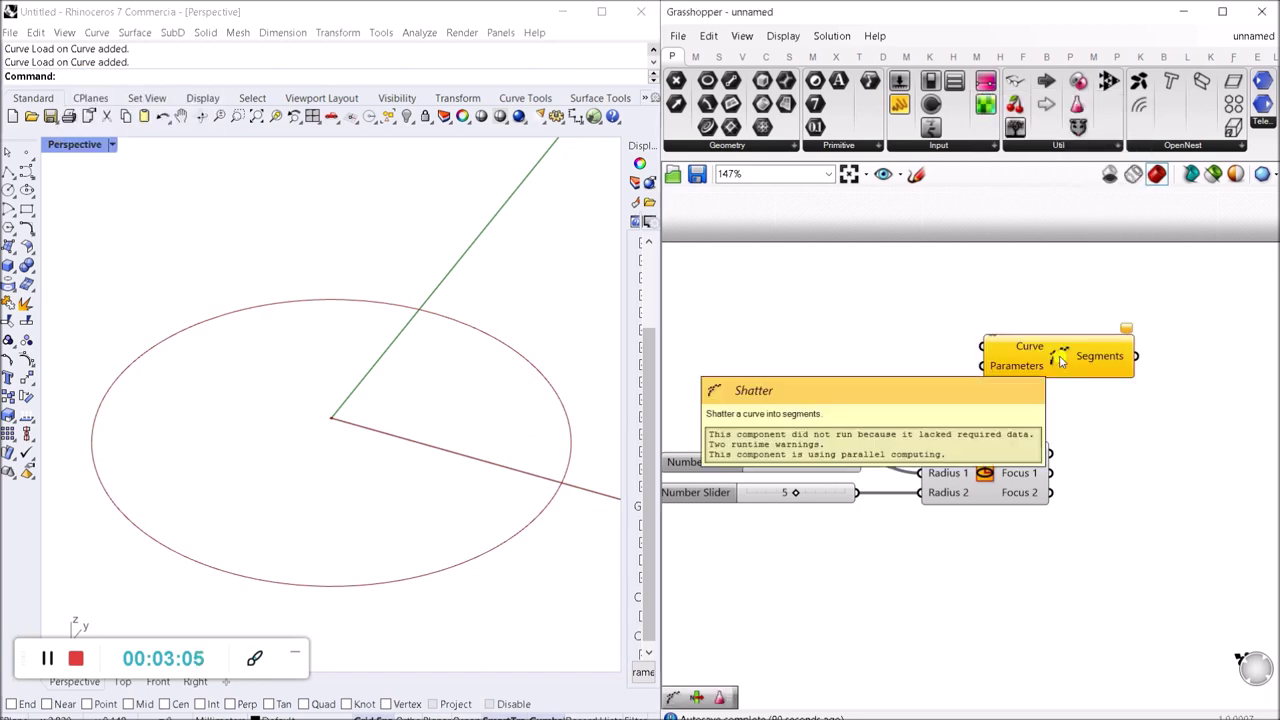
left_click_drag(1062, 362, 1114, 402)
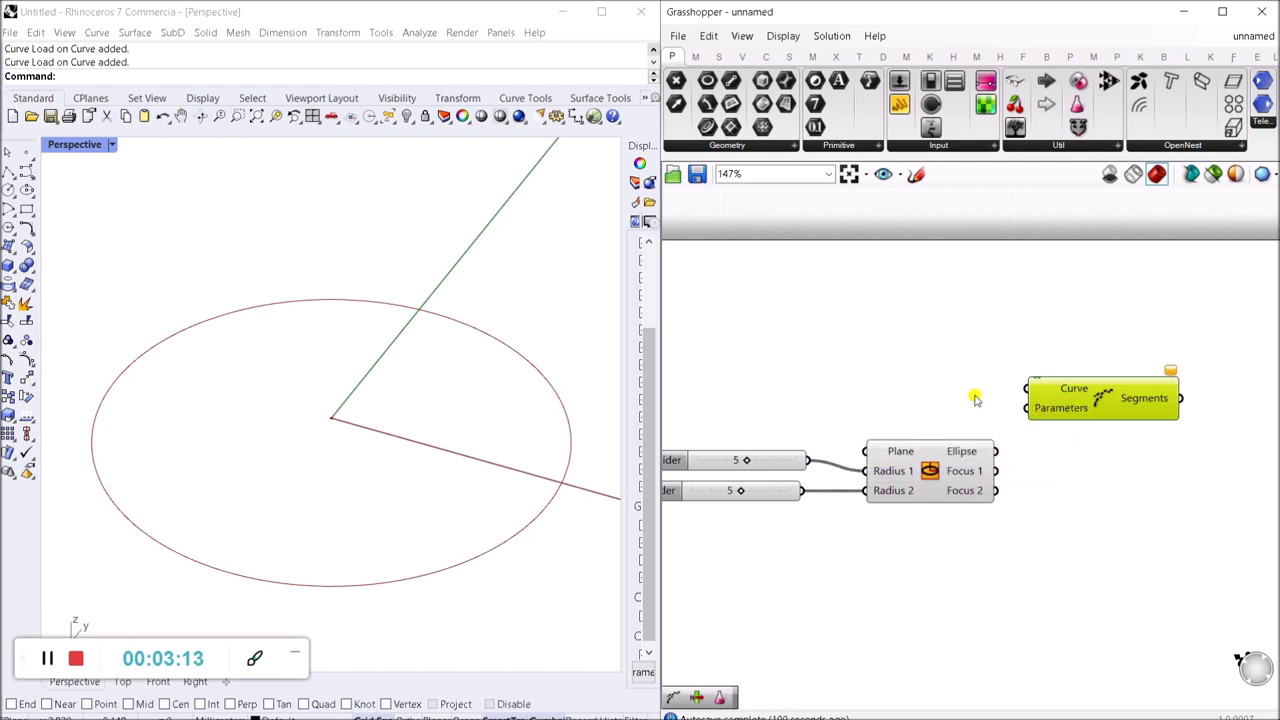
Step: Connect the Ellipse output to the Curve input of Shatter and reparameterize that input
left_click_drag(997, 452, 1027, 389)
scroll(1072, 400, "up", 2)
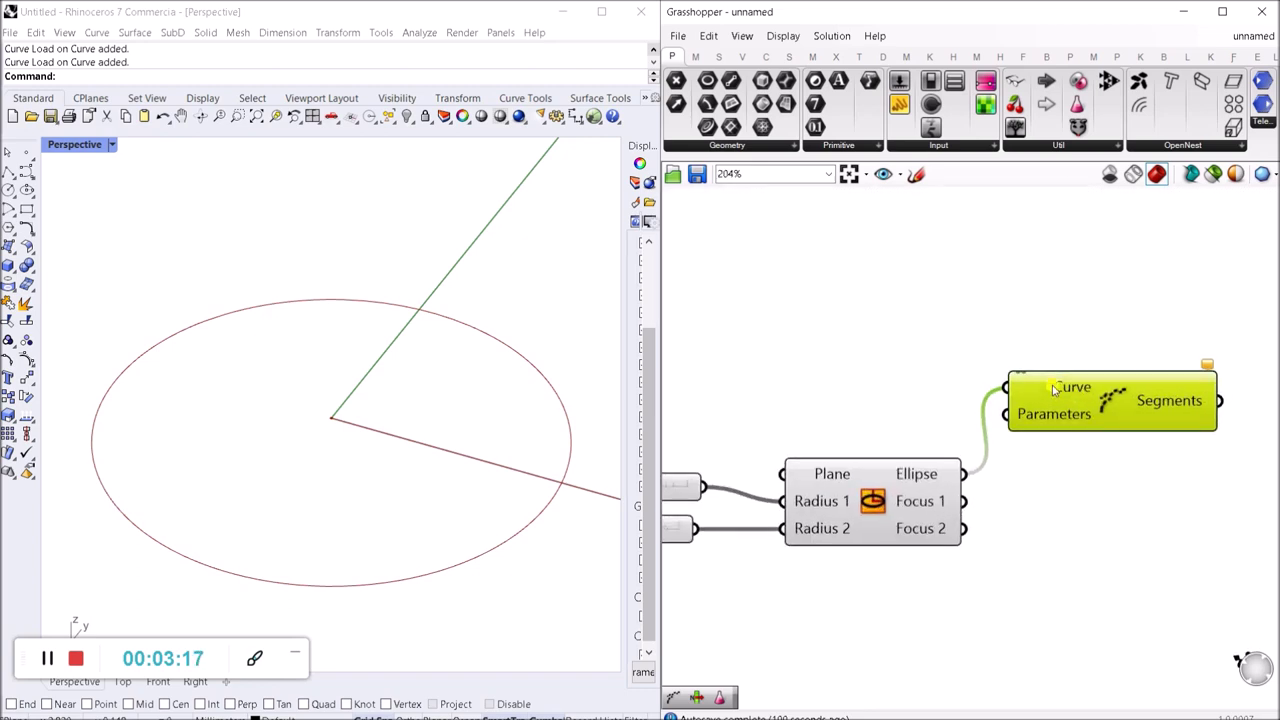
right_click(1005, 412)
left_click(1100, 557)
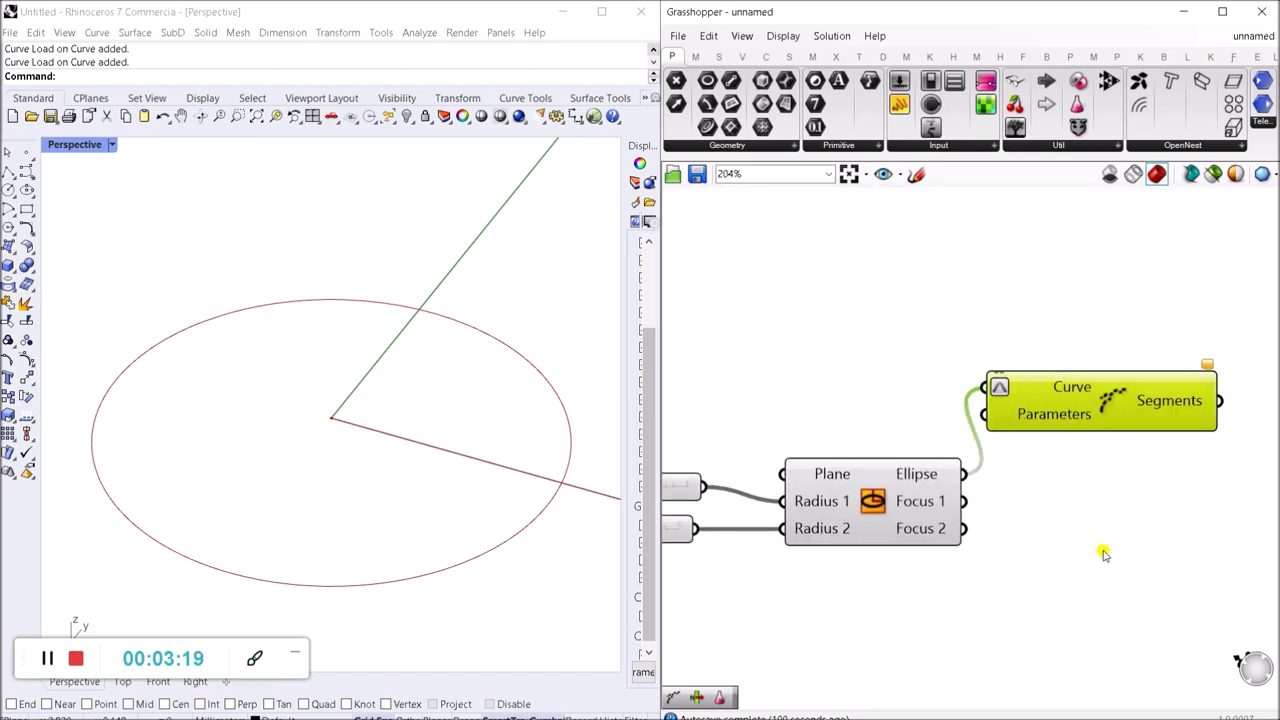
left_click(1034, 451)
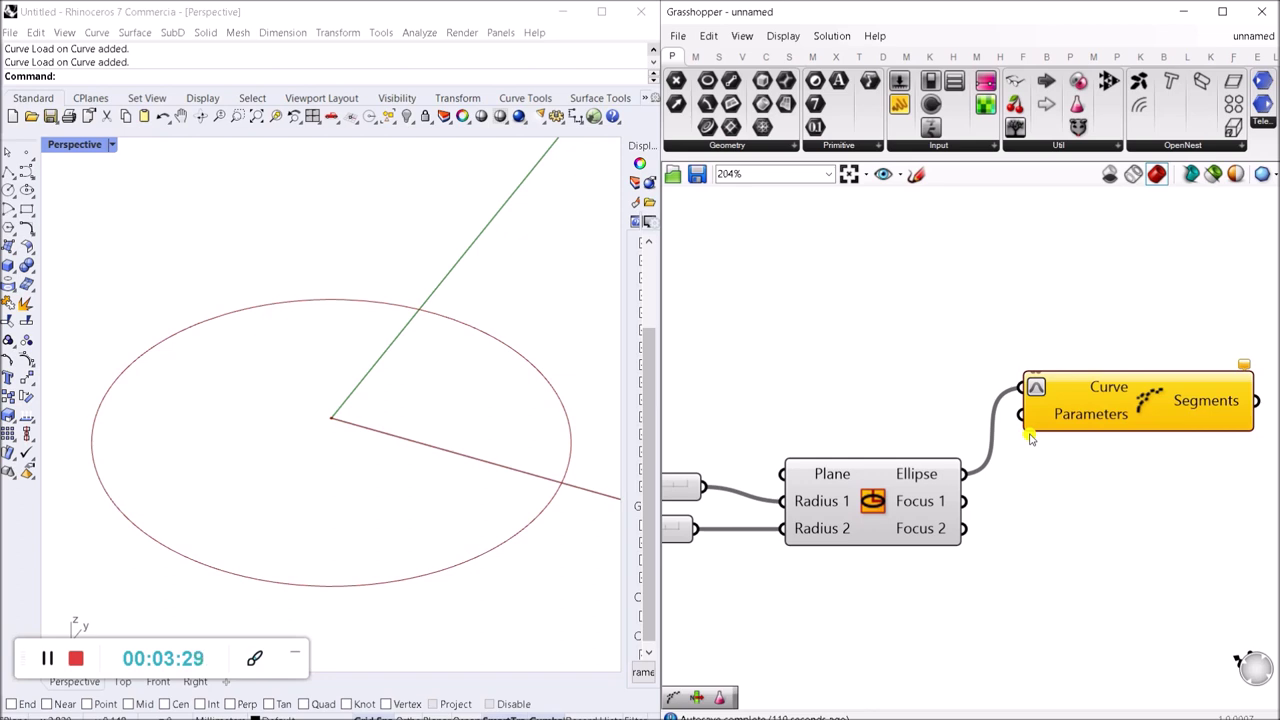
left_click_drag(1115, 517, 1019, 342)
left_click(1064, 495)
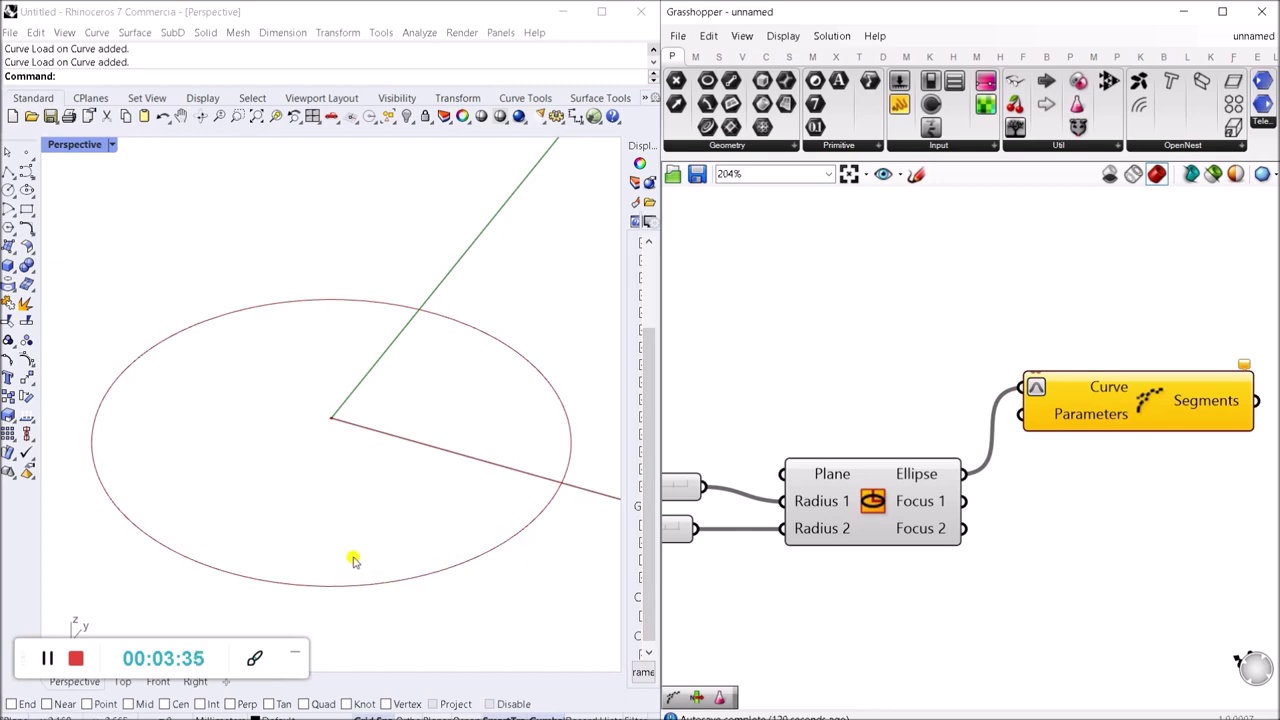
scroll(1005, 390, "up", 1)
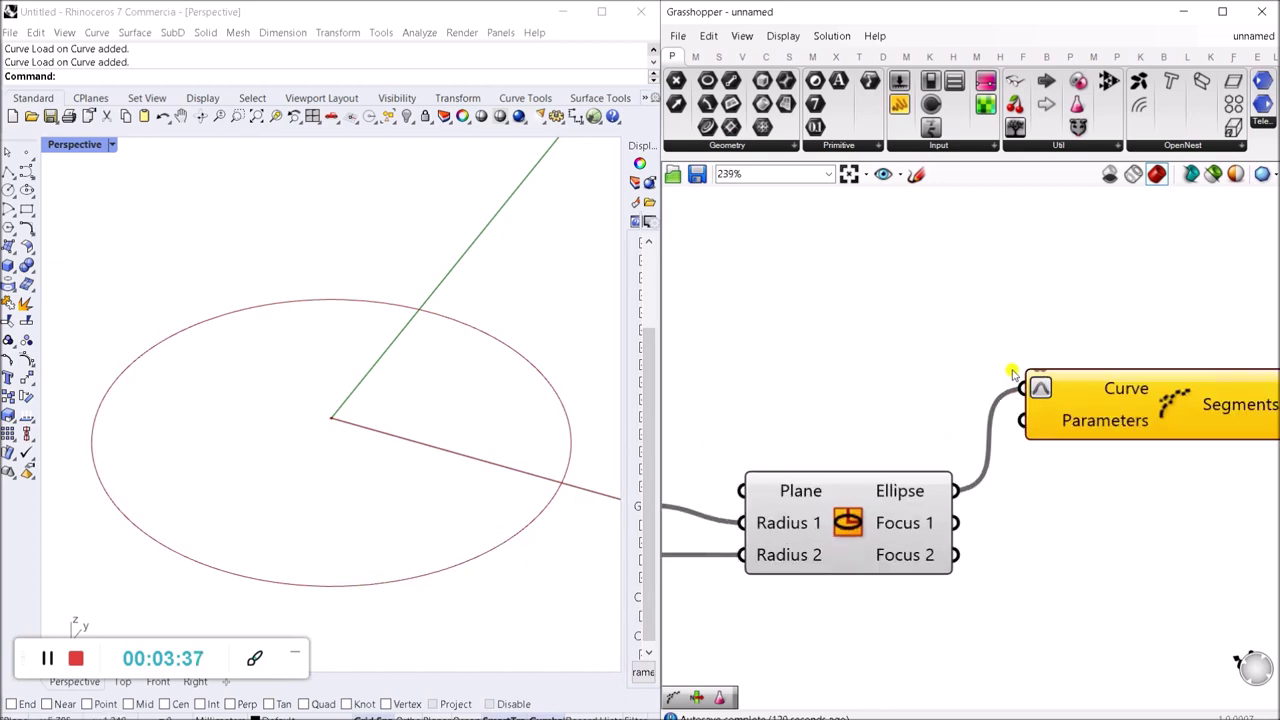
Step: Add a Gene Pool above the Ellipse component and move Shatter farther away to make room
scroll(994, 352, "down", 3)
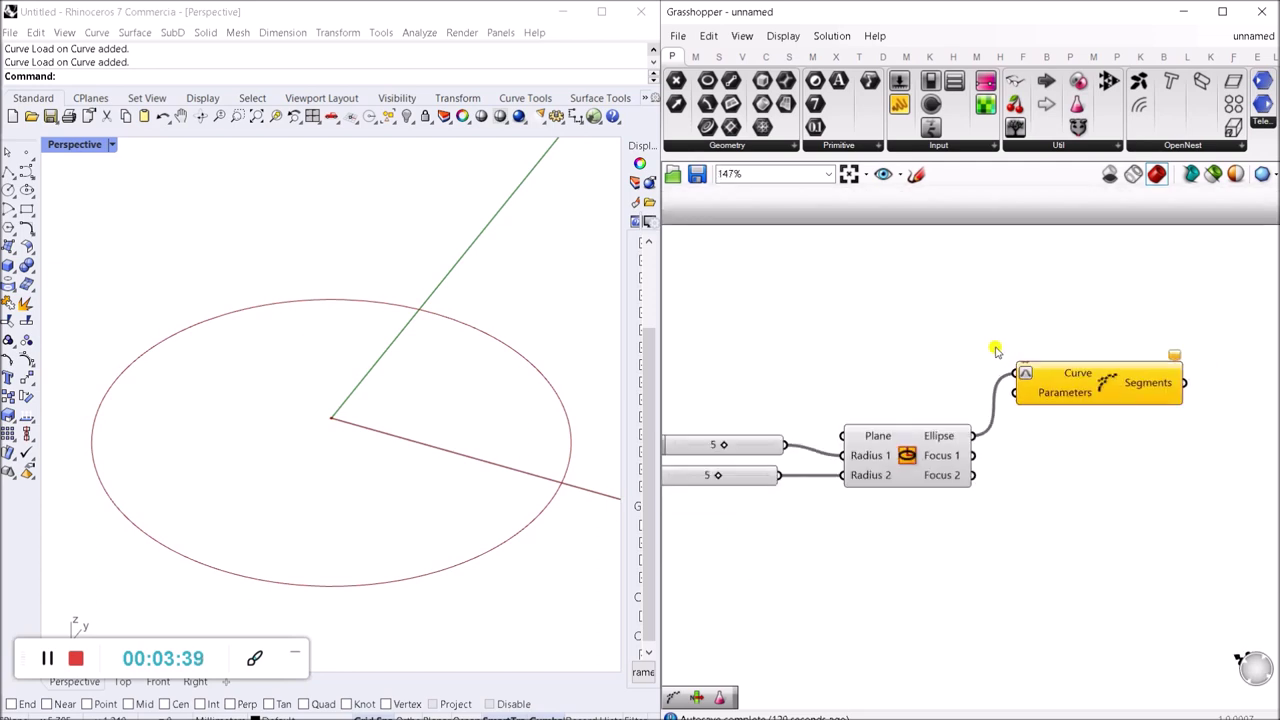
double_click(898, 317)
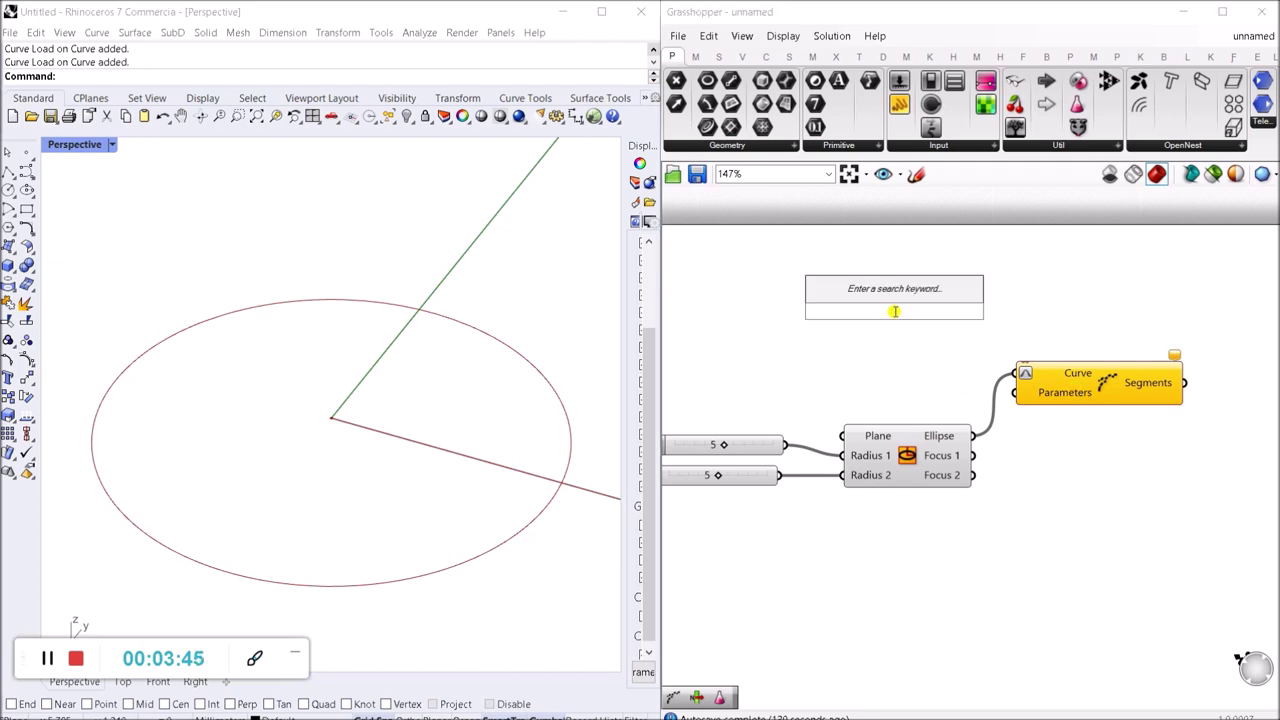
type("GENE")
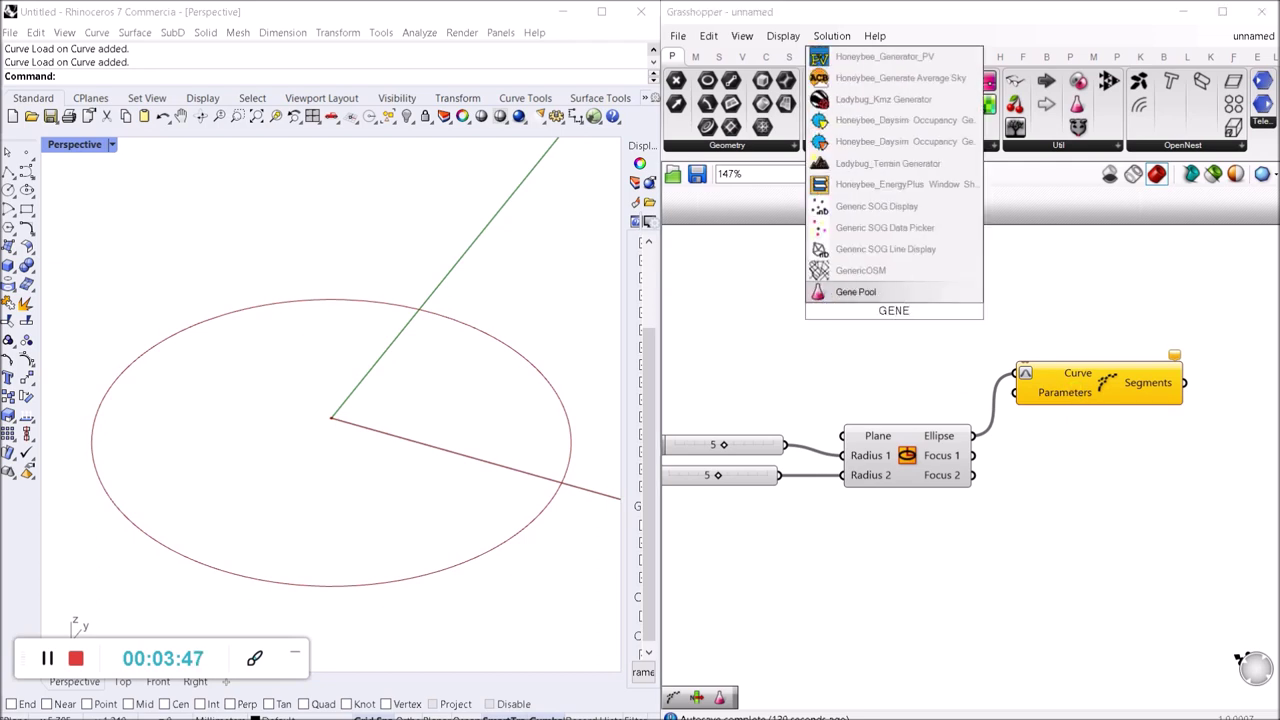
key("Return")
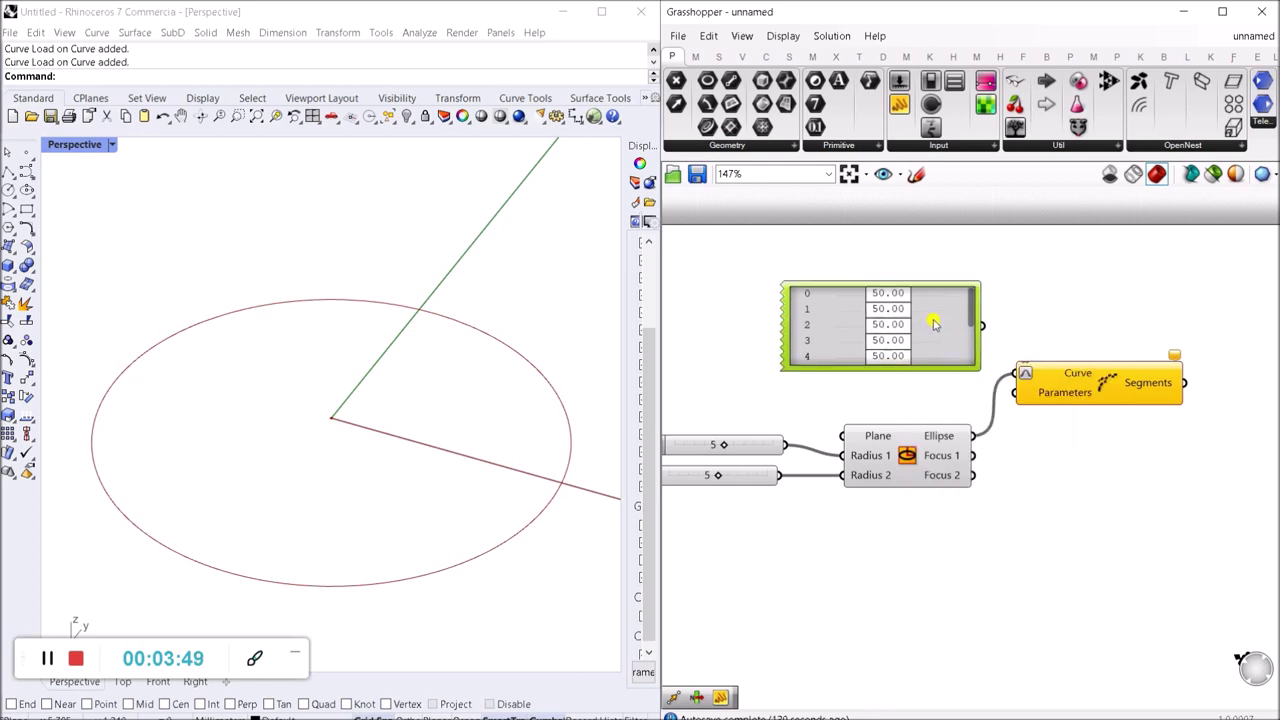
left_click_drag(933, 323, 925, 331)
left_click_drag(1050, 382, 1118, 387)
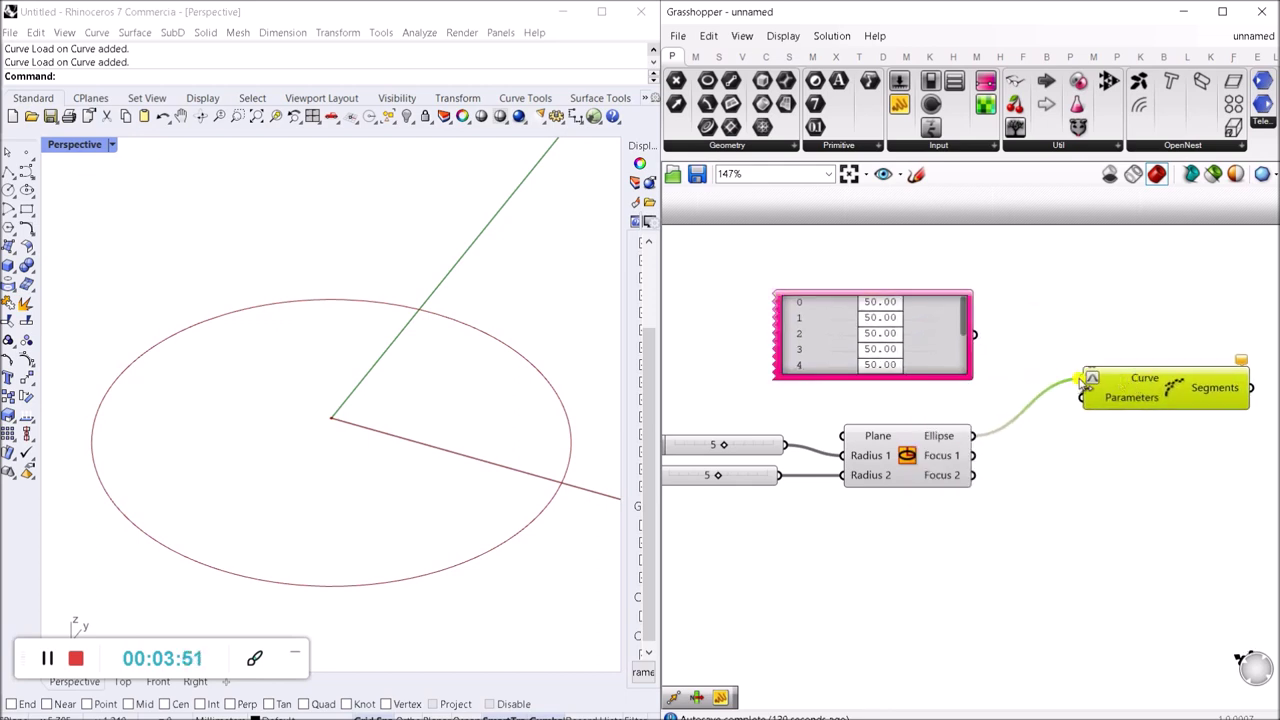
right_click_drag(862, 375, 888, 379)
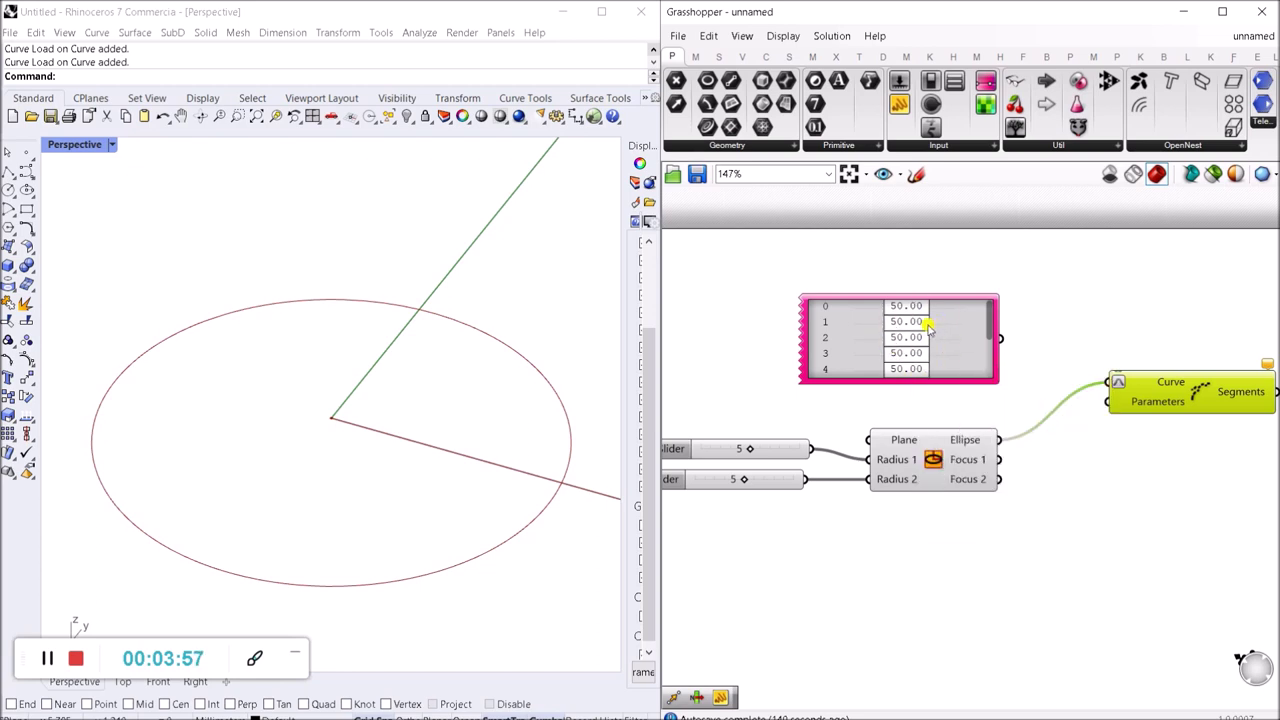
Step: Configure the Gene Pool with a gene count of 4 and a maximum of 1, keeping two decimals
left_click_drag(1003, 405, 777, 284)
scroll(902, 346, "up", 1)
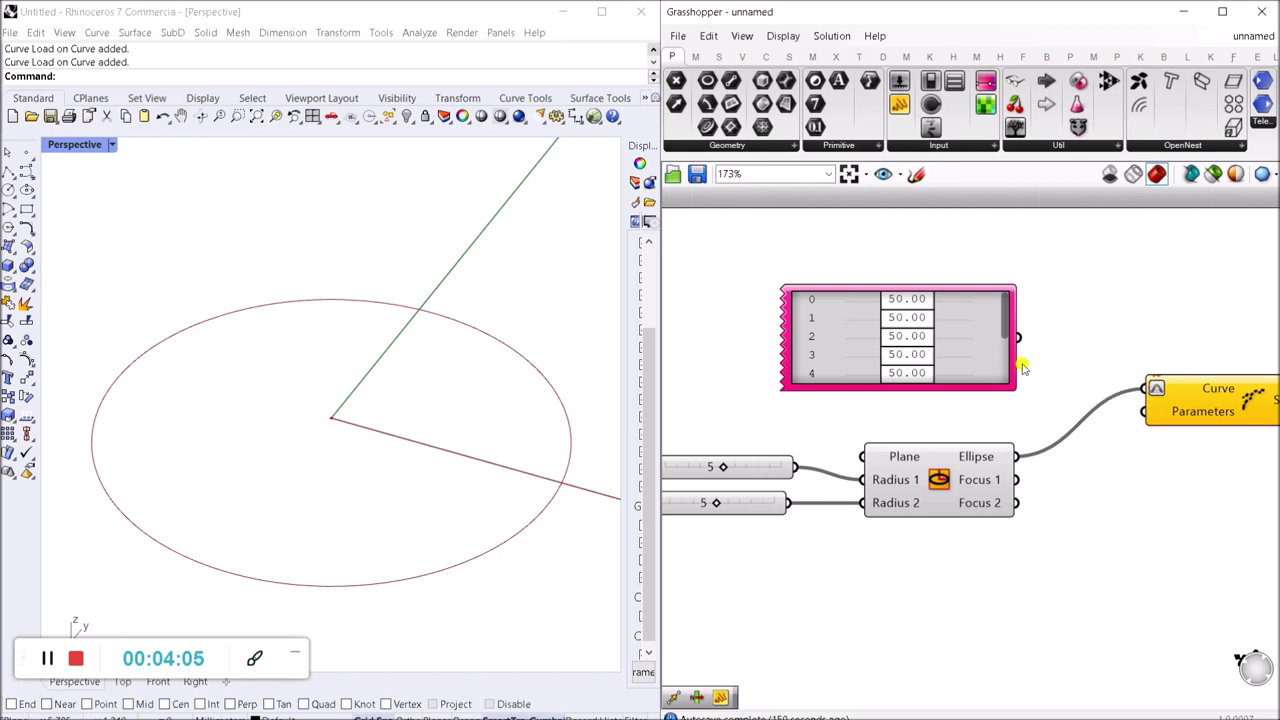
double_click(952, 331)
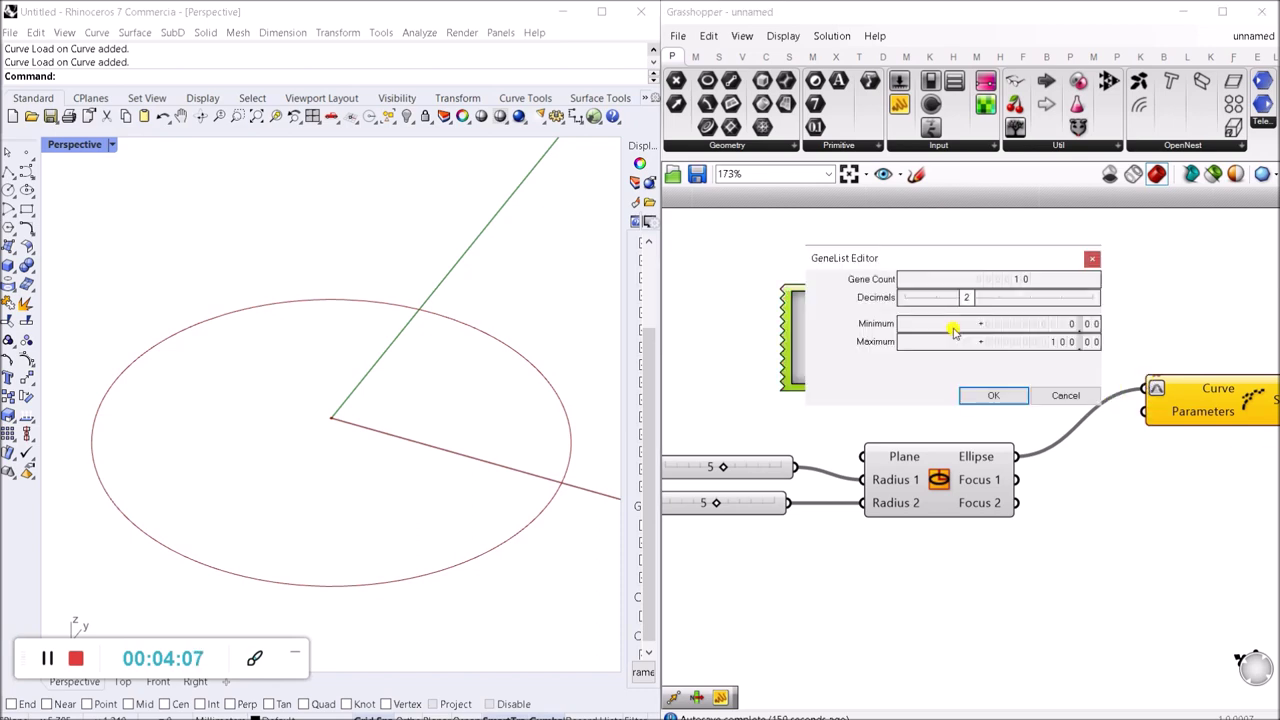
double_click(997, 280)
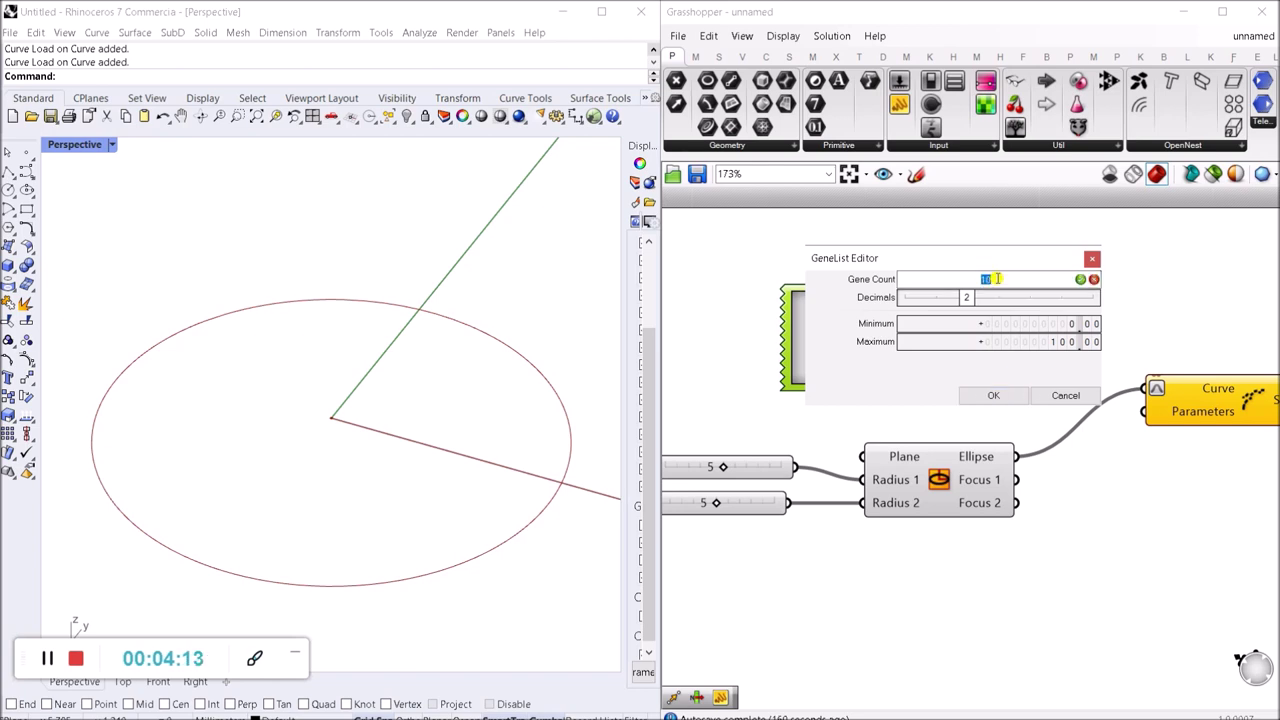
type("4")
key("Return")
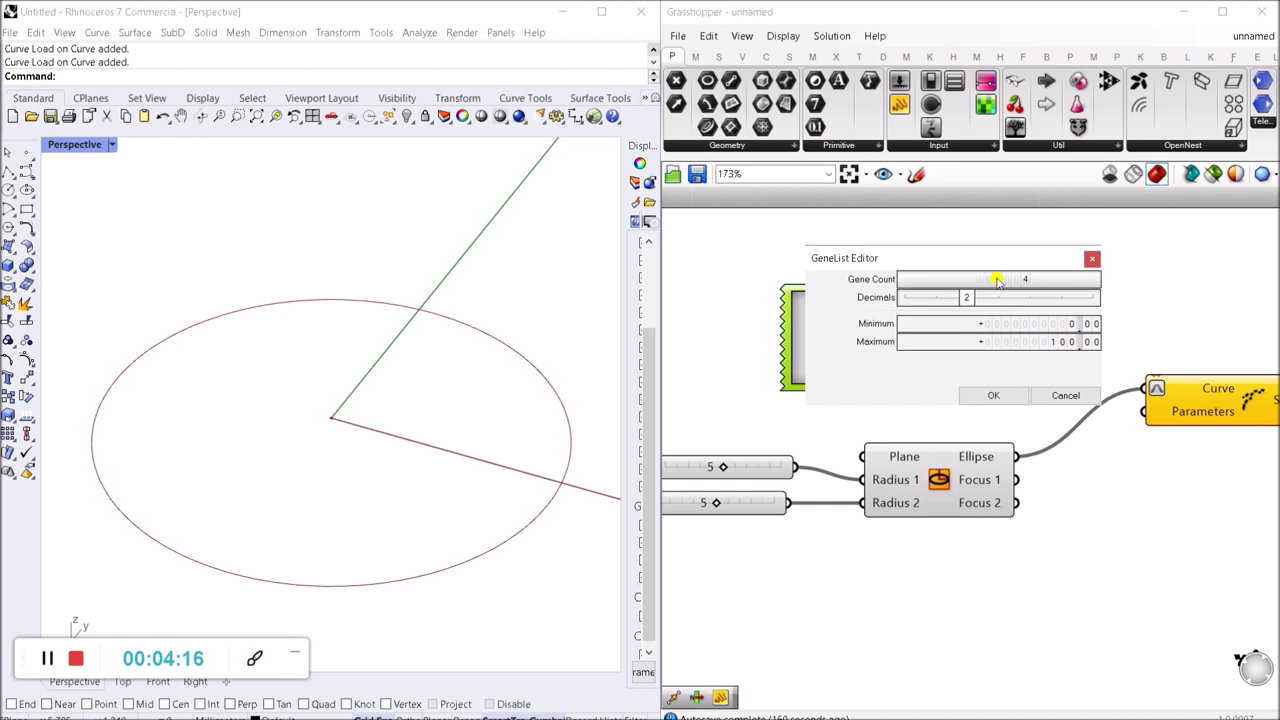
double_click(1060, 342)
type("1")
key("Return")
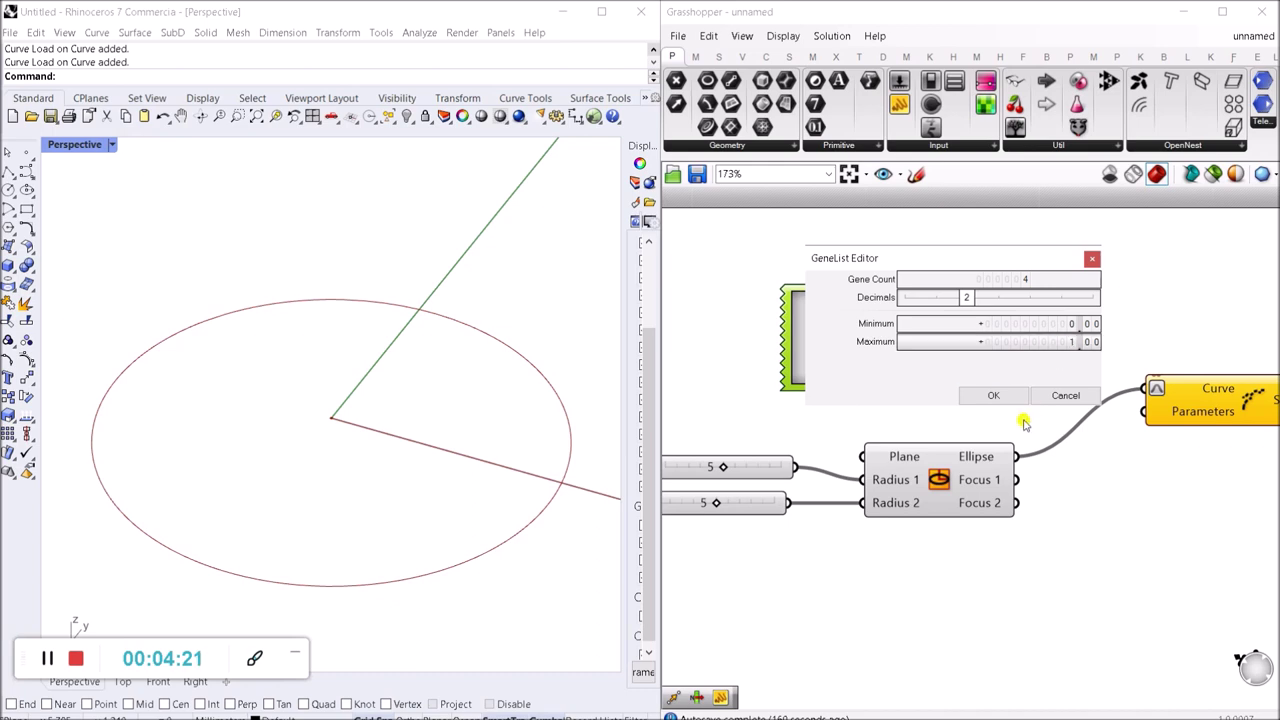
left_click(1022, 395)
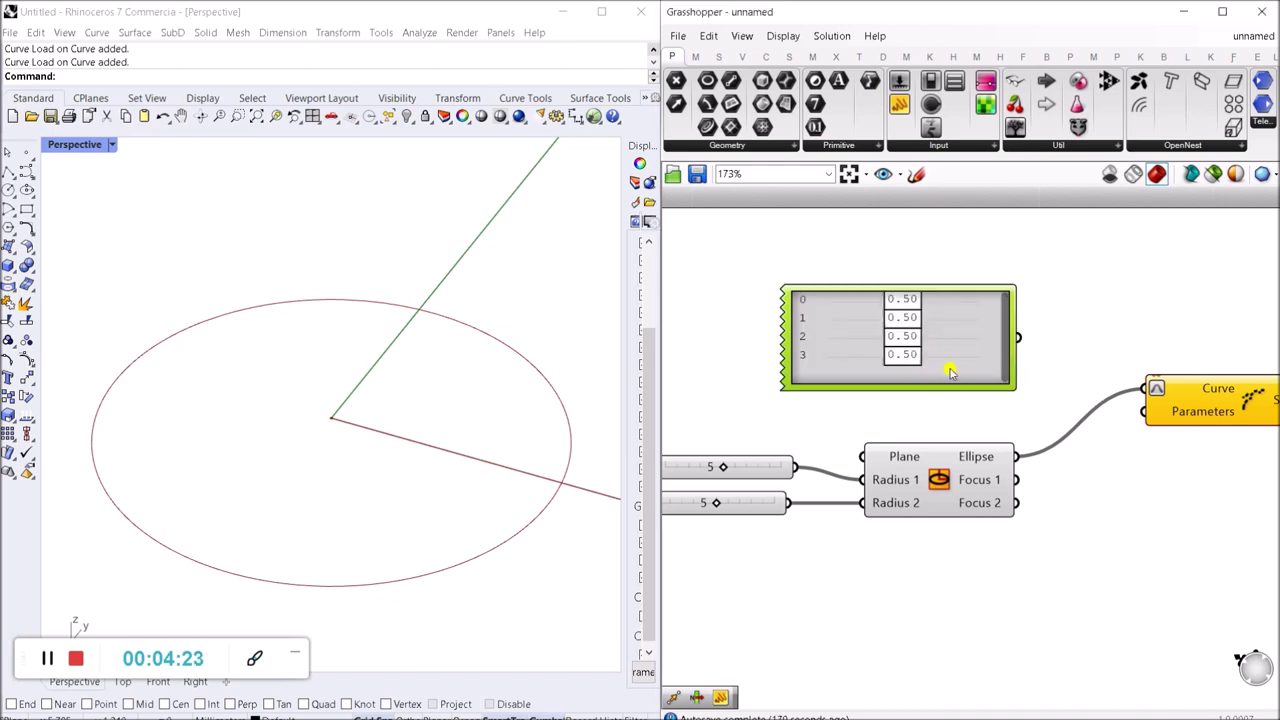
Step: Nudge the Gene Pool into place above the Ellipse and set its four genes to 0.10, 0.40, 0.60 and 0.90
left_click_drag(951, 372, 945, 385)
left_click(1094, 258)
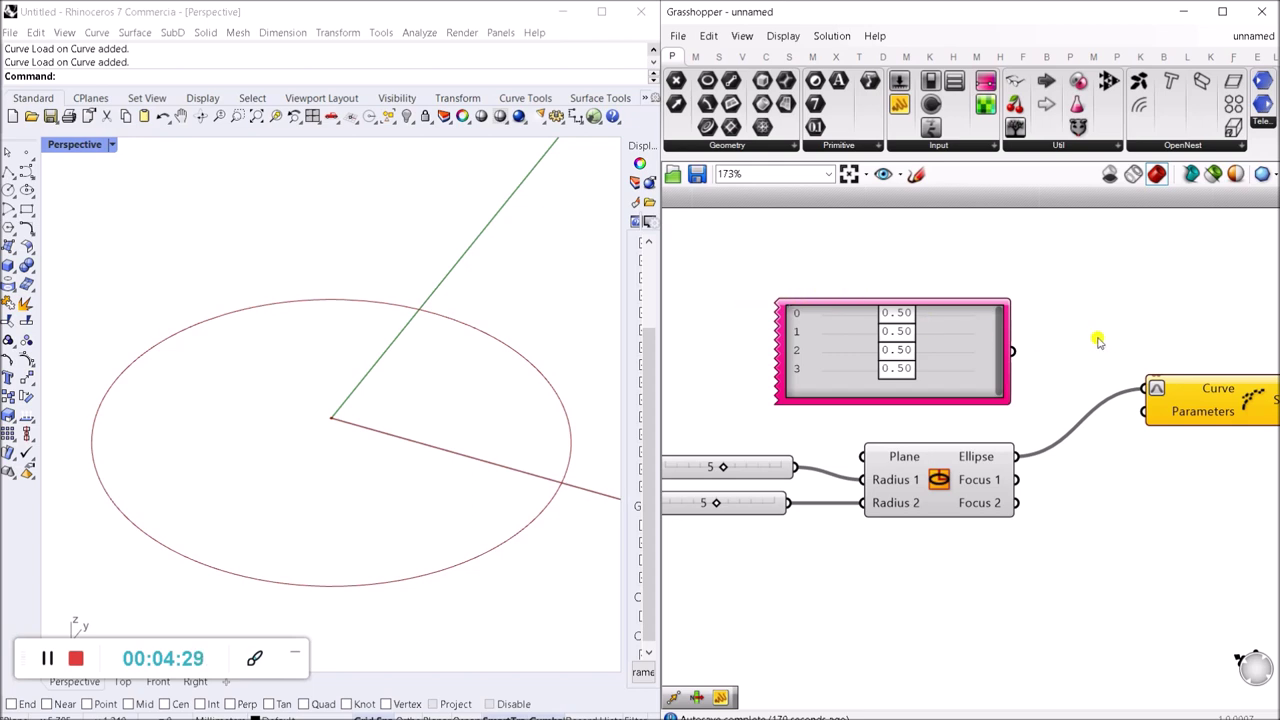
right_click_drag(1081, 332, 1003, 348)
right_click_drag(800, 334, 929, 362)
scroll(930, 362, "up", 3)
left_click_drag(965, 352, 846, 351)
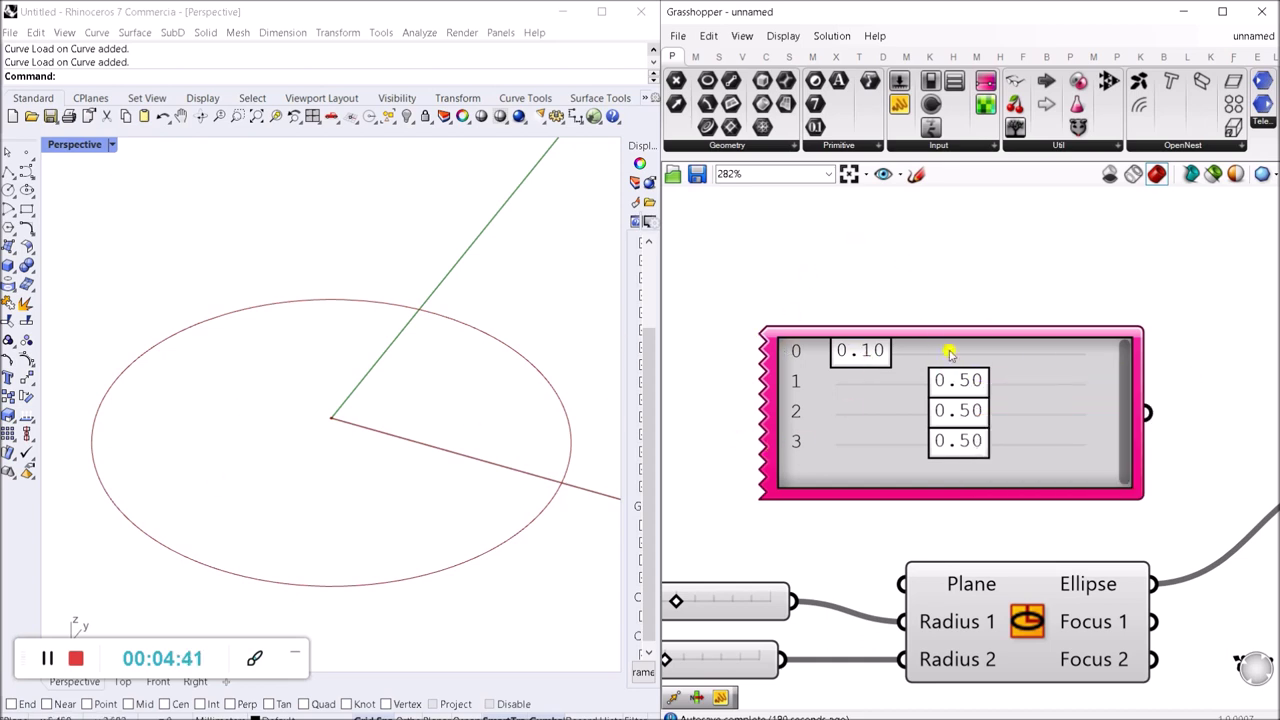
left_click_drag(960, 377, 808, 368)
scroll(946, 412, "down", 3)
scroll(990, 452, "up", 3)
left_click_drag(1108, 447, 1005, 444)
Step: Connect the Gene Pool to the Parameters input of Shatter and turn off the Ellipse component's preview
left_click(1004, 320)
scroll(990, 346, "down", 3)
left_click(862, 432)
key("ctrl+q")
left_click(888, 488)
right_click_drag(860, 449, 943, 477)
Step: Add the Bifocals component, with its Exceptions input, beside the Gene Pool to label the components with their names
left_click_drag(1015, 81, 785, 341)
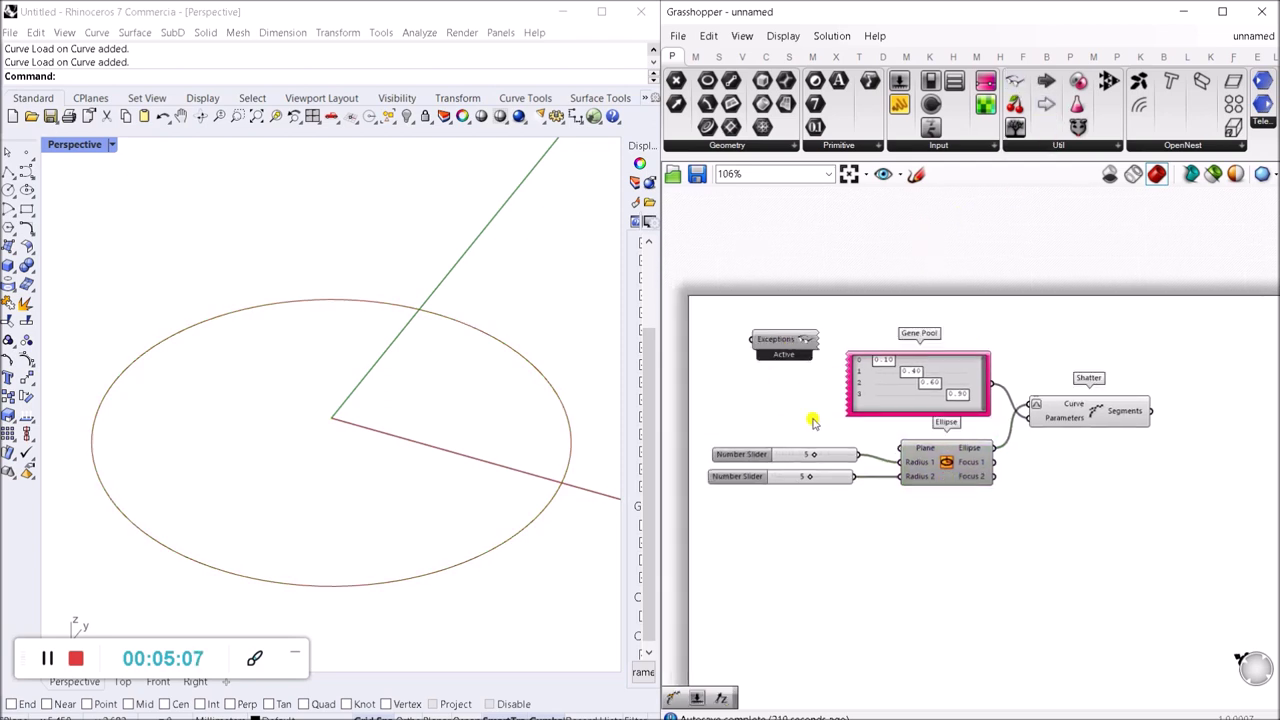
scroll(920, 420, "up", 2)
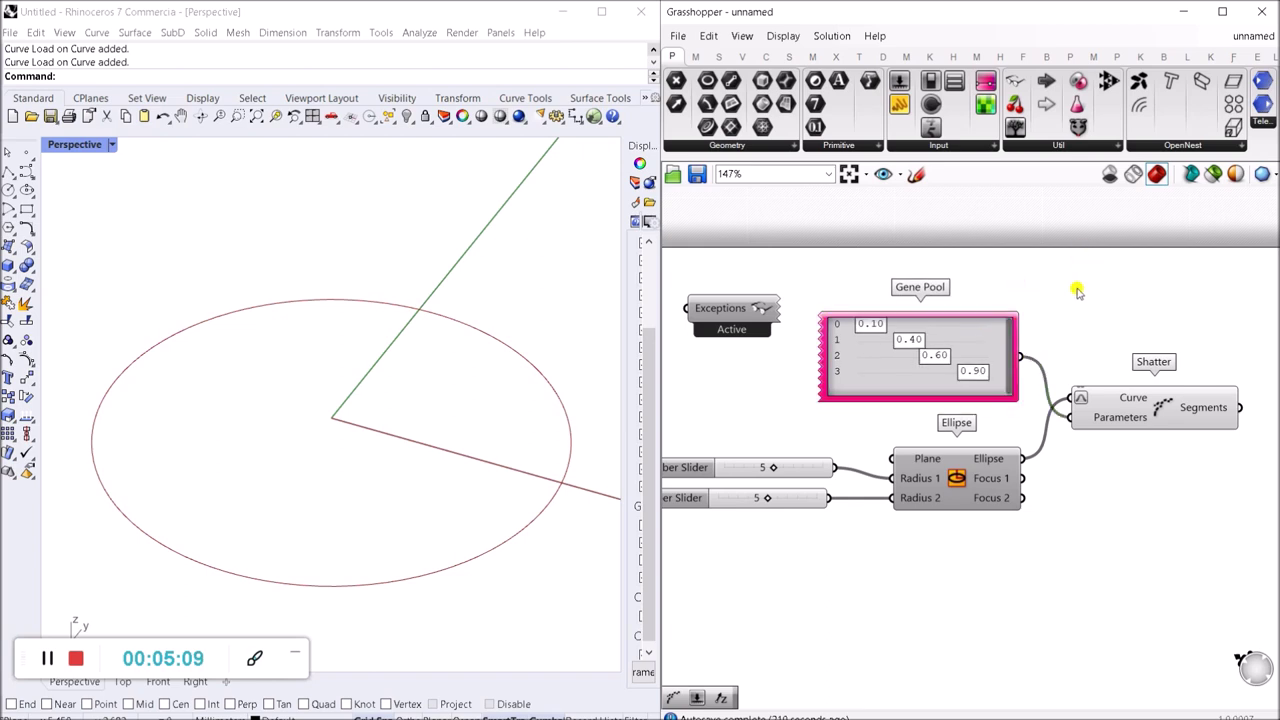
scroll(1077, 291, "down", 2)
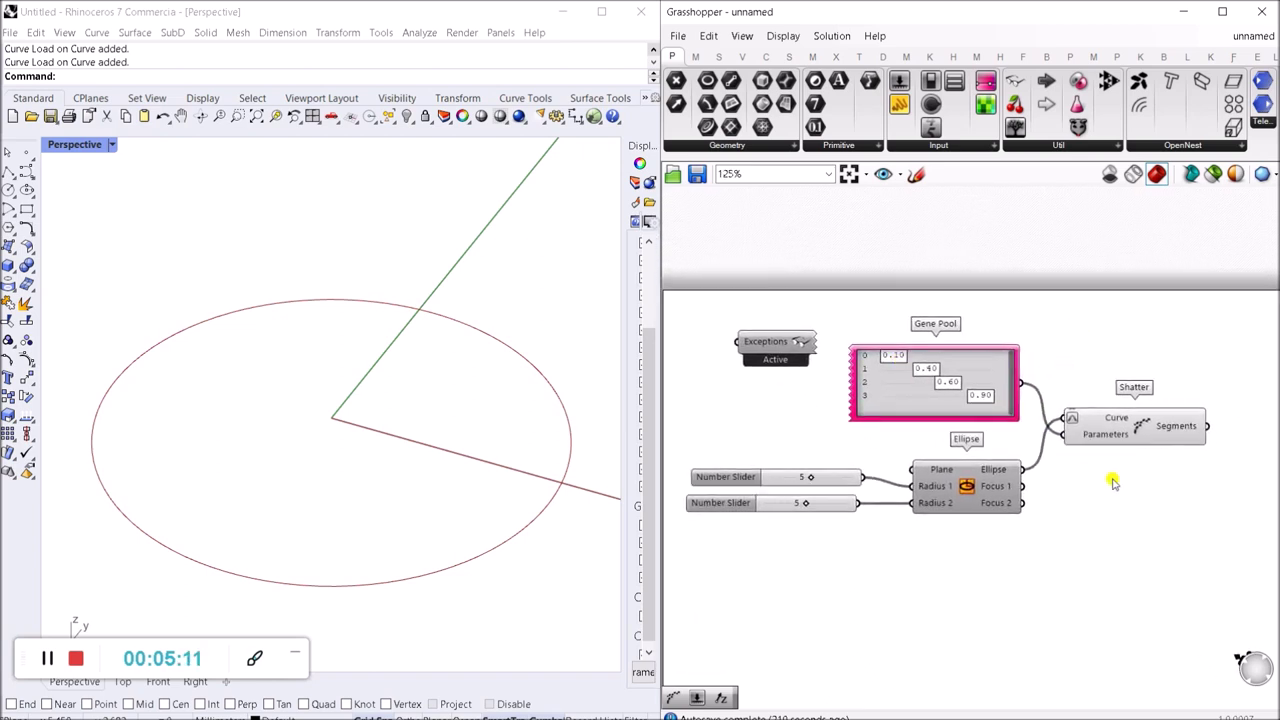
Step: Tidy the layout by shifting the Gene Pool closer to Shatter and lowering Shatter slightly
left_click_drag(984, 366, 995, 368)
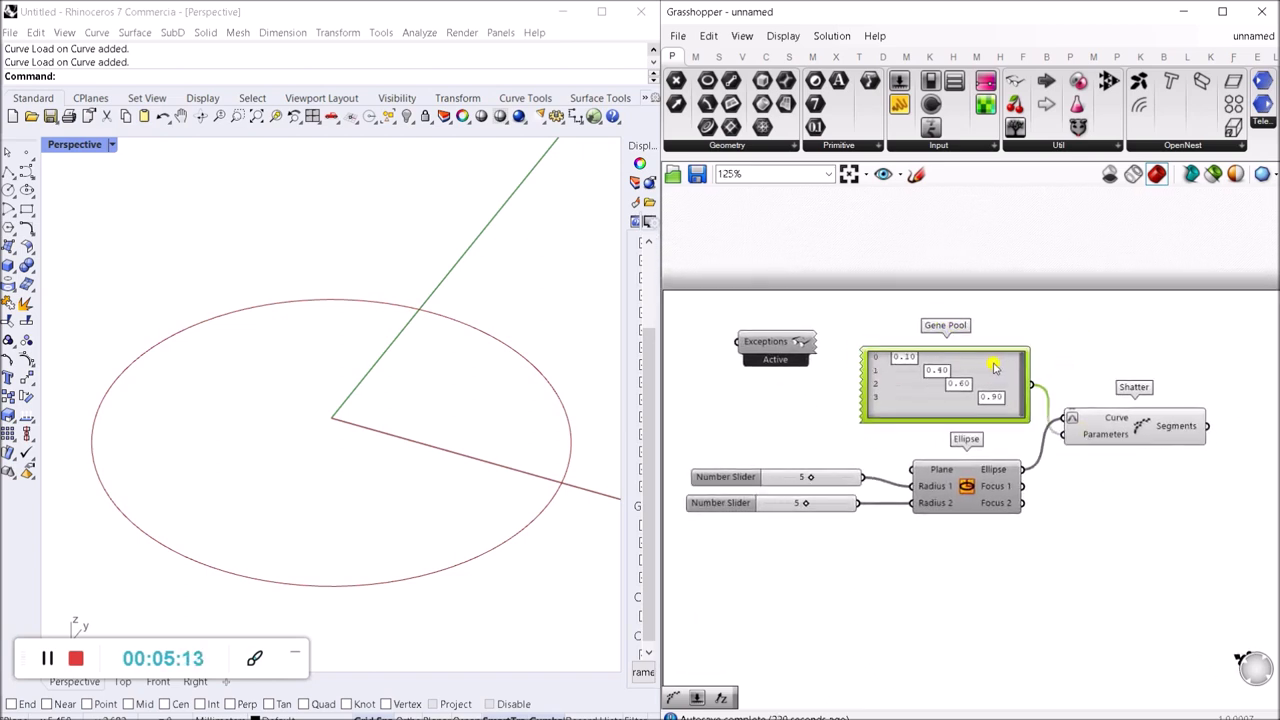
left_click(1023, 292)
right_click_drag(1140, 479, 1062, 486)
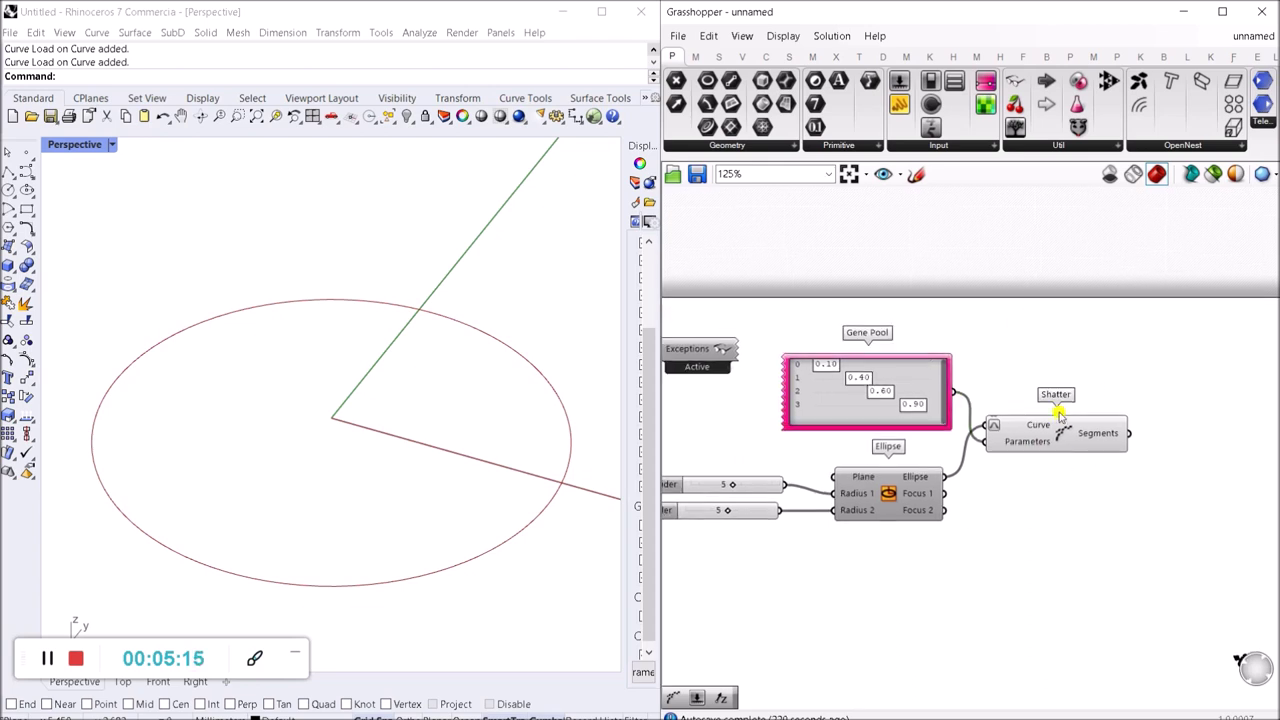
left_click_drag(1054, 430, 1049, 453)
scroll(1049, 498, "up", 4)
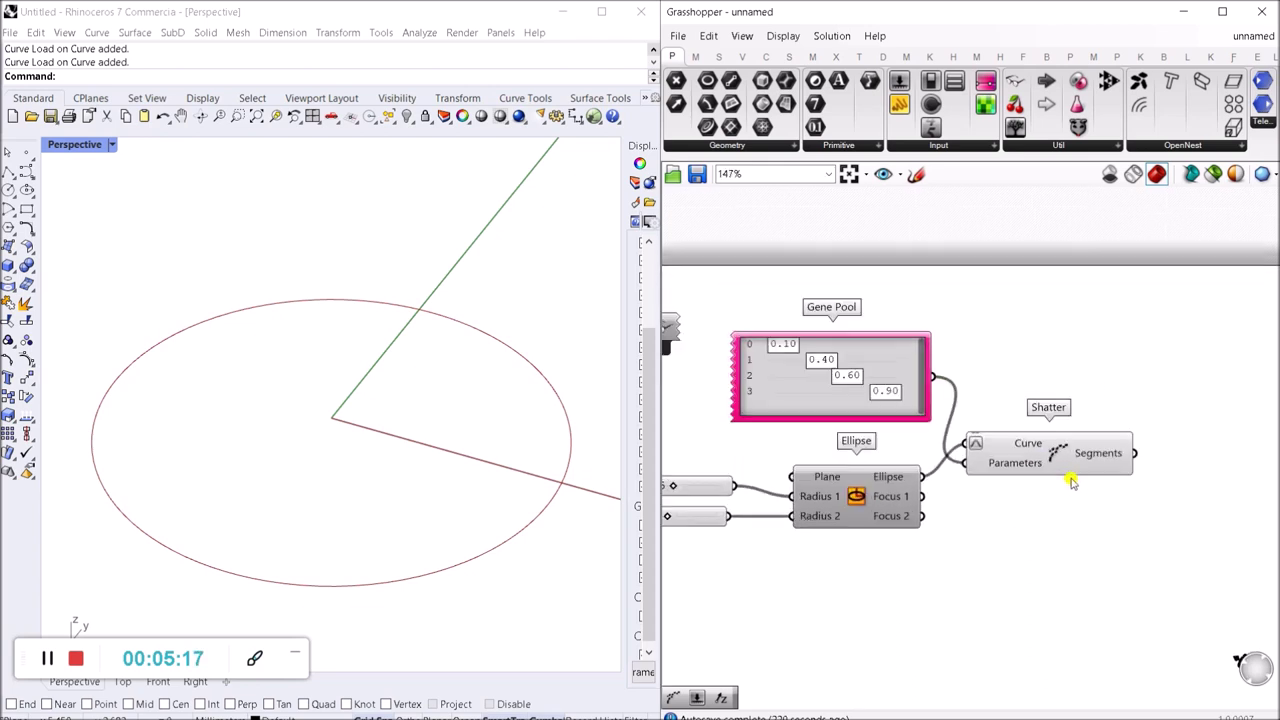
left_click_drag(886, 466, 866, 476)
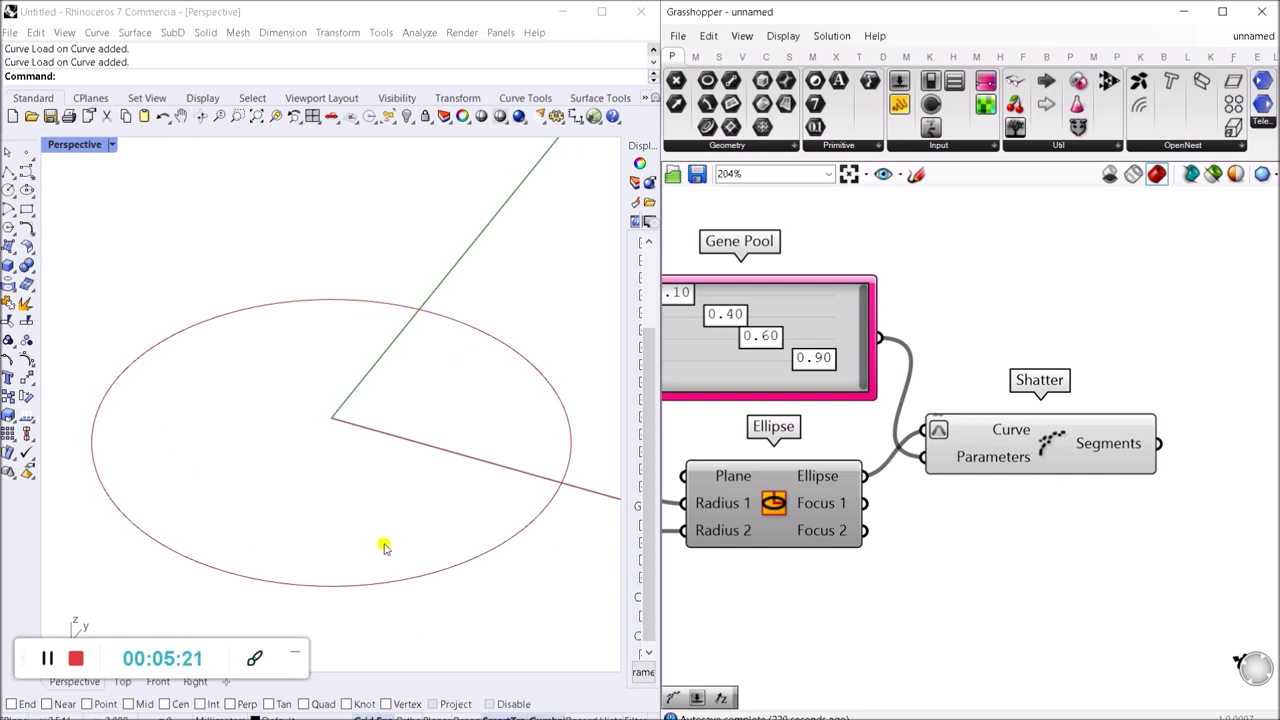
left_click_drag(1032, 446, 1034, 458)
left_click(1023, 334)
Step: Add a List Item component beyond Shatter and feed the Shatter Segments into its List input
right_click_drag(1180, 428, 1026, 451)
double_click(1161, 445)
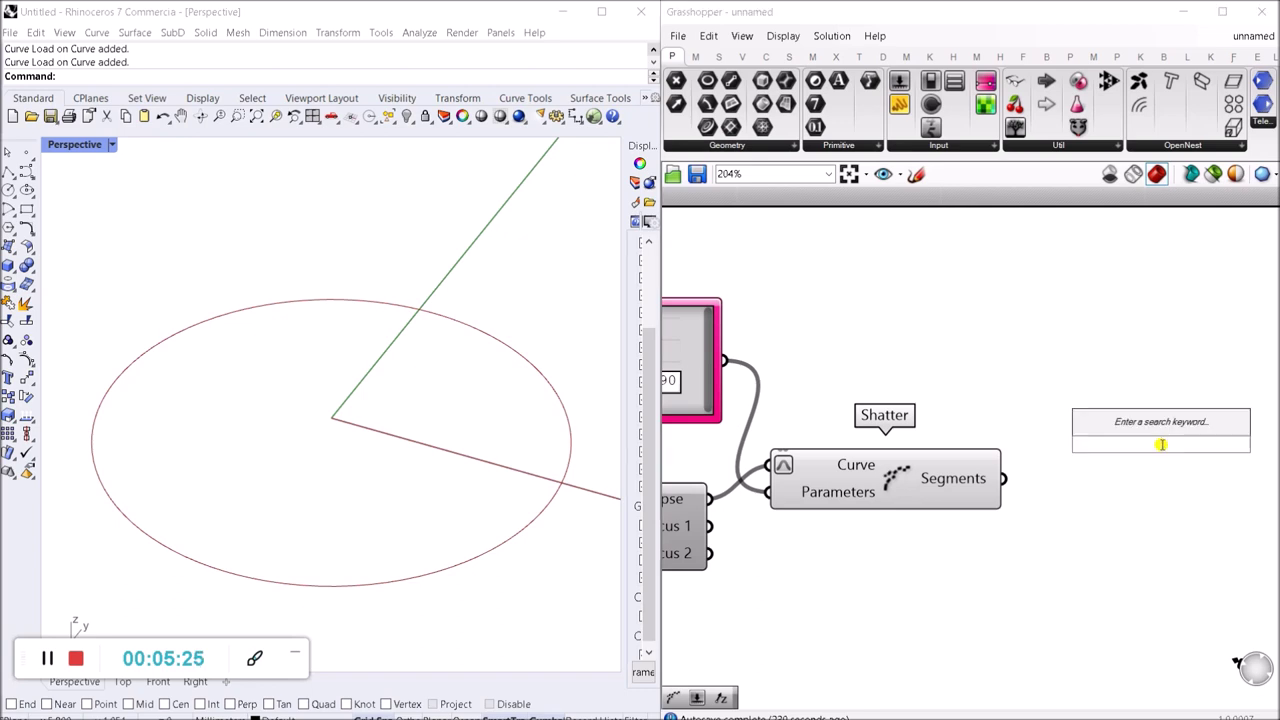
type("i")
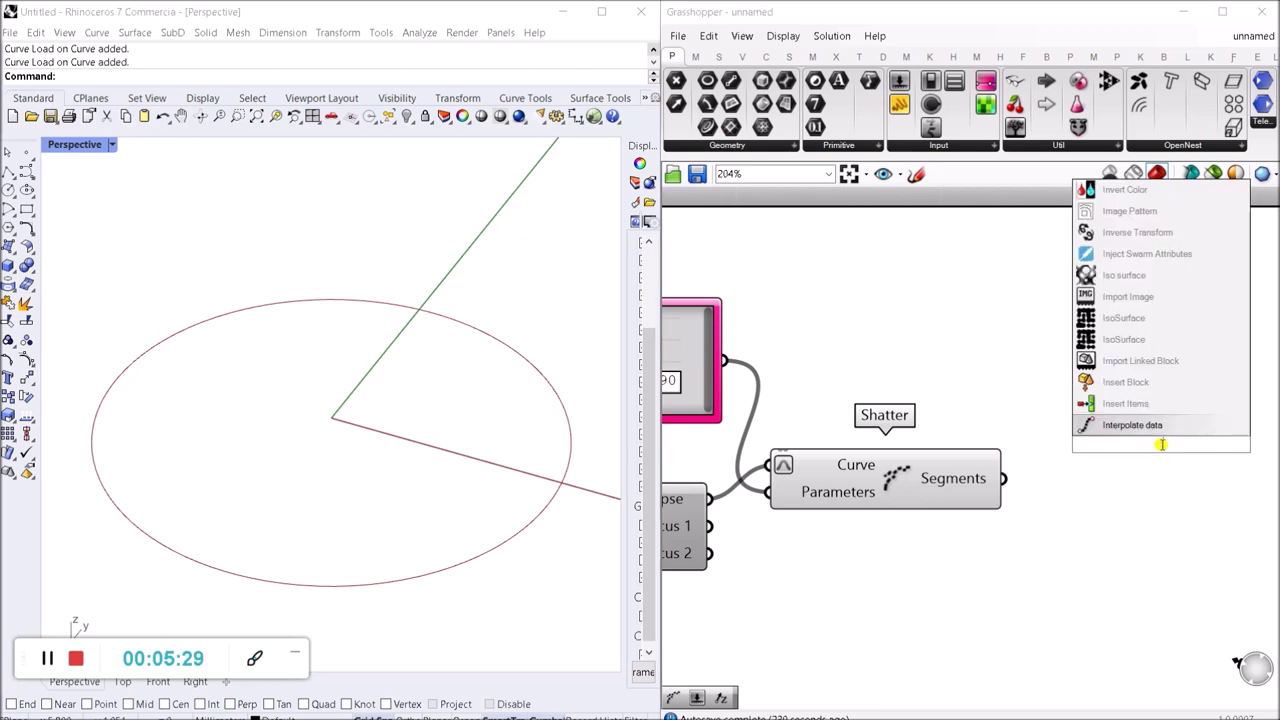
key("BackSpace")
type("LIST ITEM")
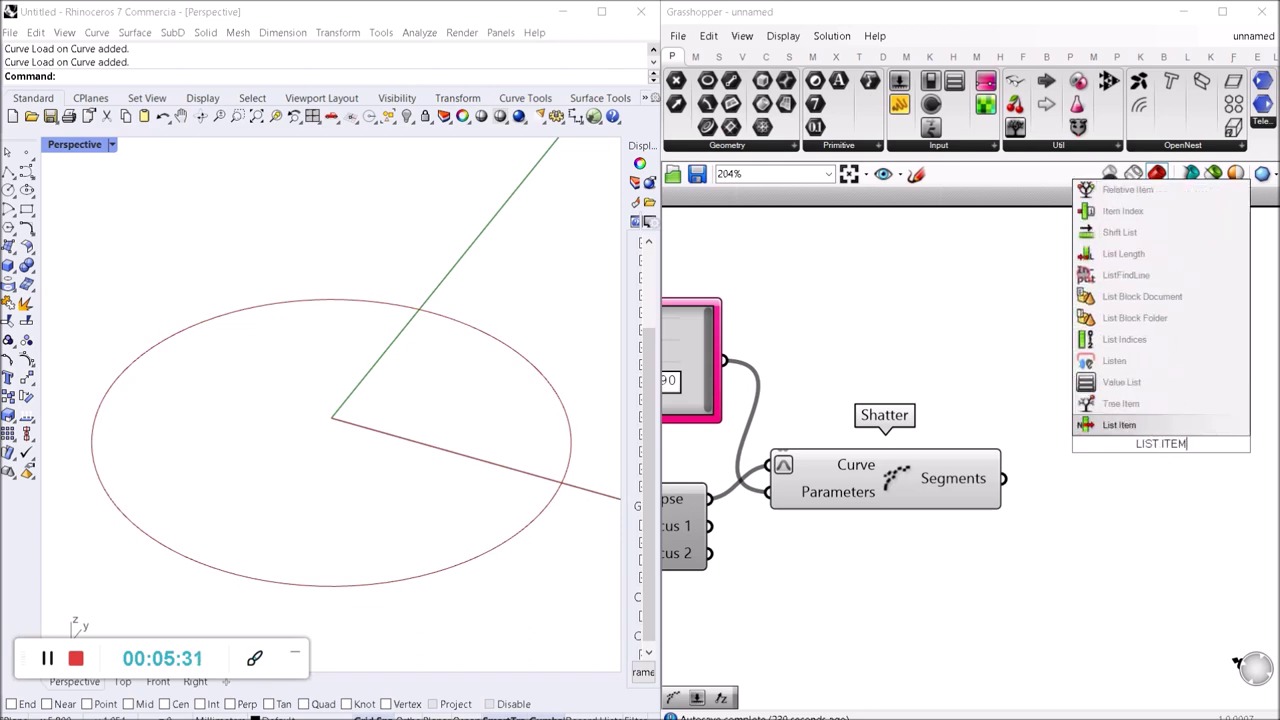
key("Return")
left_click_drag(1092, 416, 998, 488)
Step: Turn off Shatter's preview and align List Item so its List input lines up with the Segments output
left_click_drag(1150, 470, 1124, 592)
left_click(1124, 425)
left_click(920, 480)
scroll(1046, 437, "down", 1)
scroll(1066, 514, "up", 2)
left_click_drag(1134, 551, 1135, 522)
left_click(1019, 580)
right_click_drag(545, 535, 276, 577)
left_click_drag(1129, 568, 1143, 528)
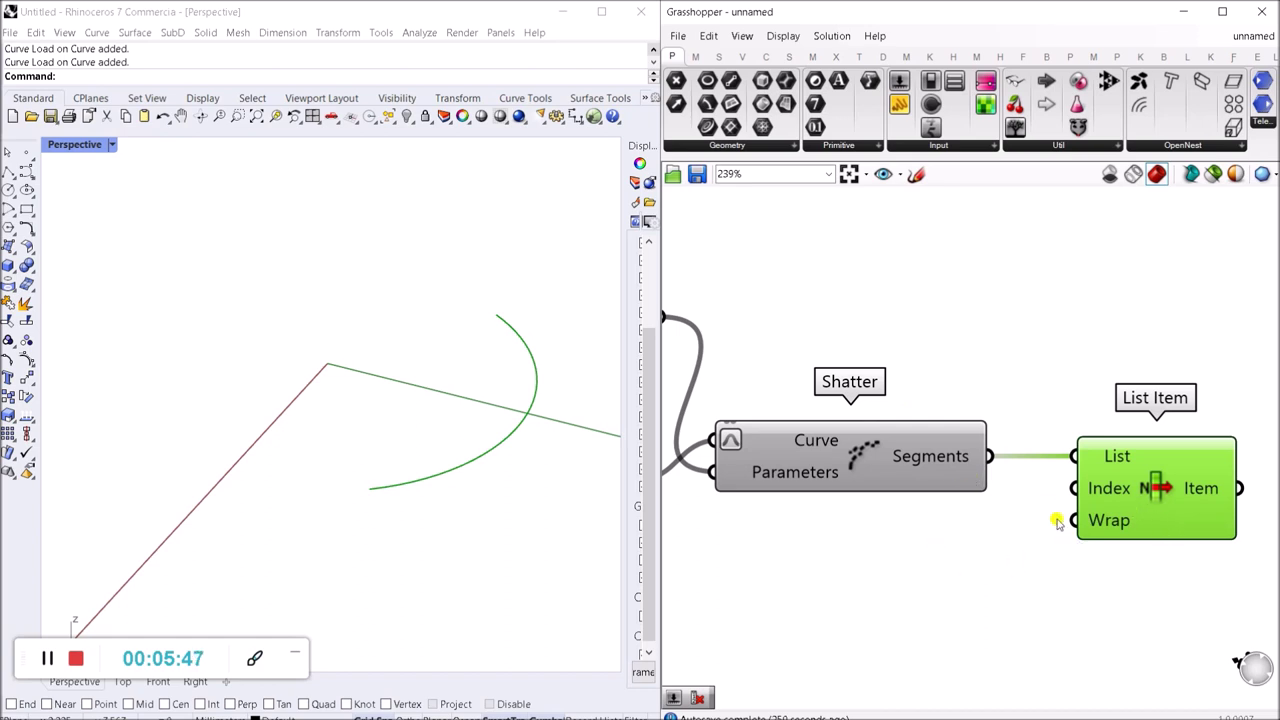
left_click_drag(1174, 482, 1177, 483)
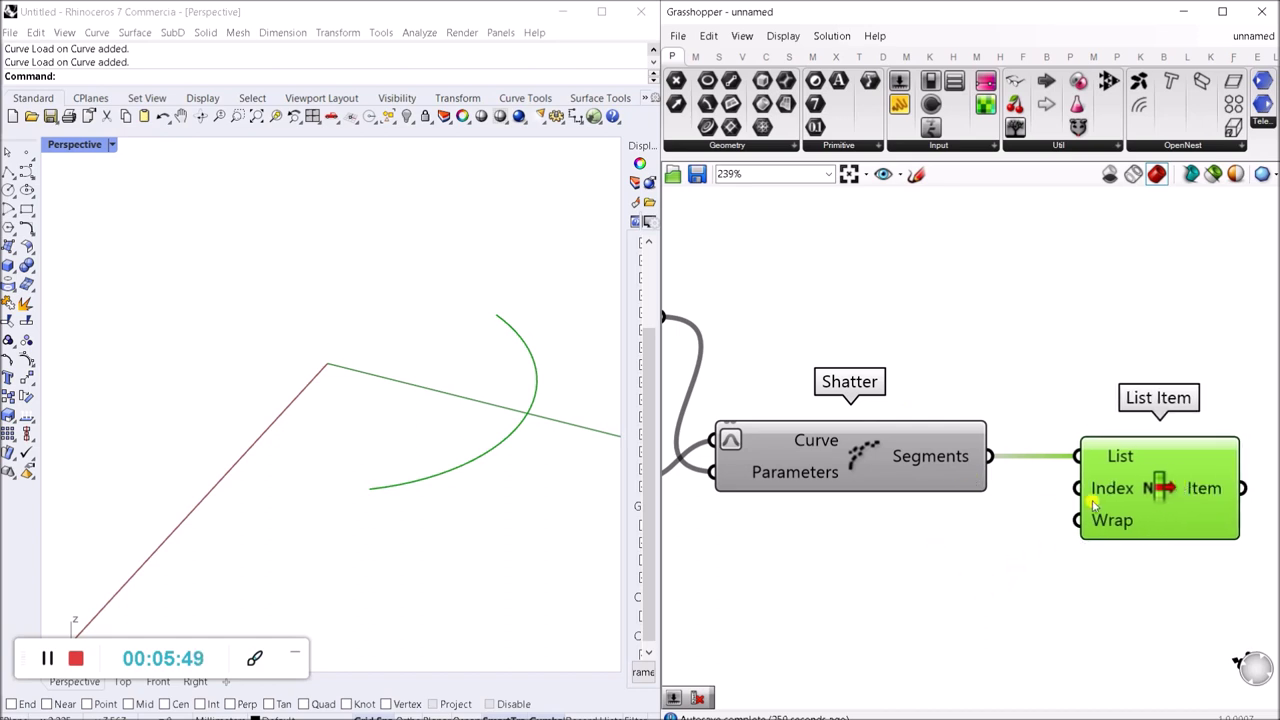
left_click(955, 581)
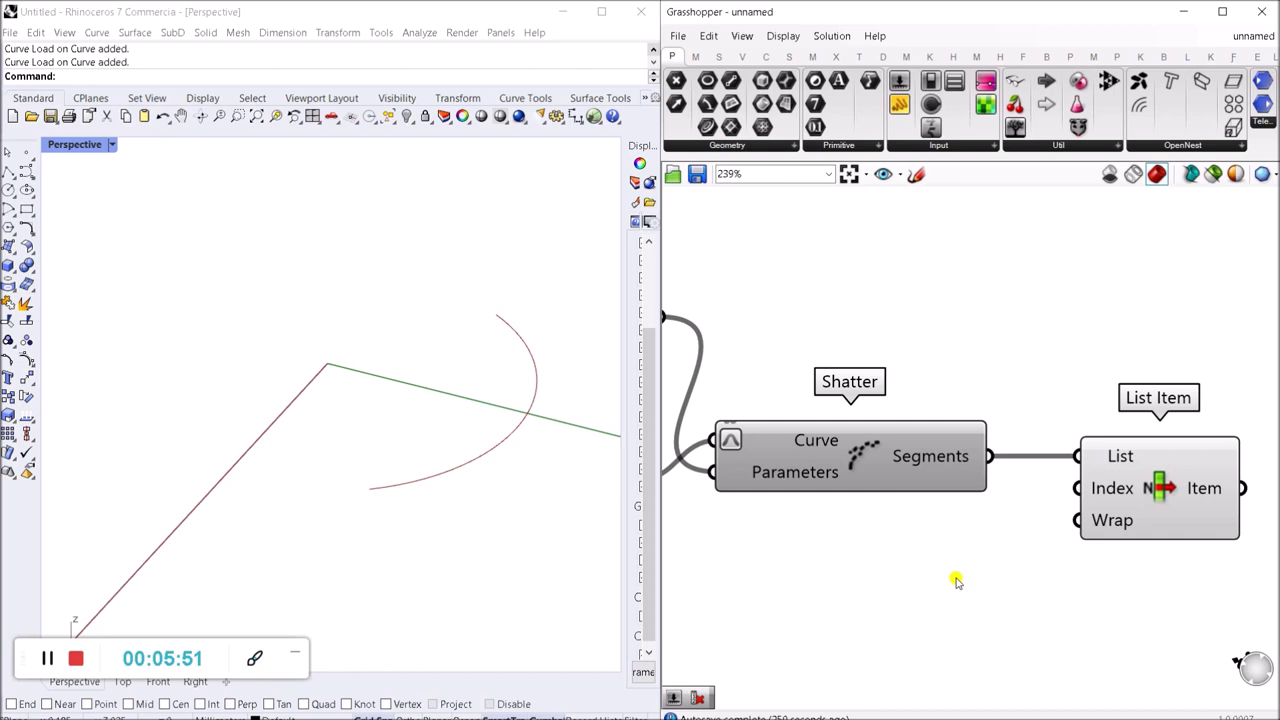
Step: Add an integer slider ranging from 0 to 3, connect it to List Item's Index input, and set it to 0
double_click(955, 581)
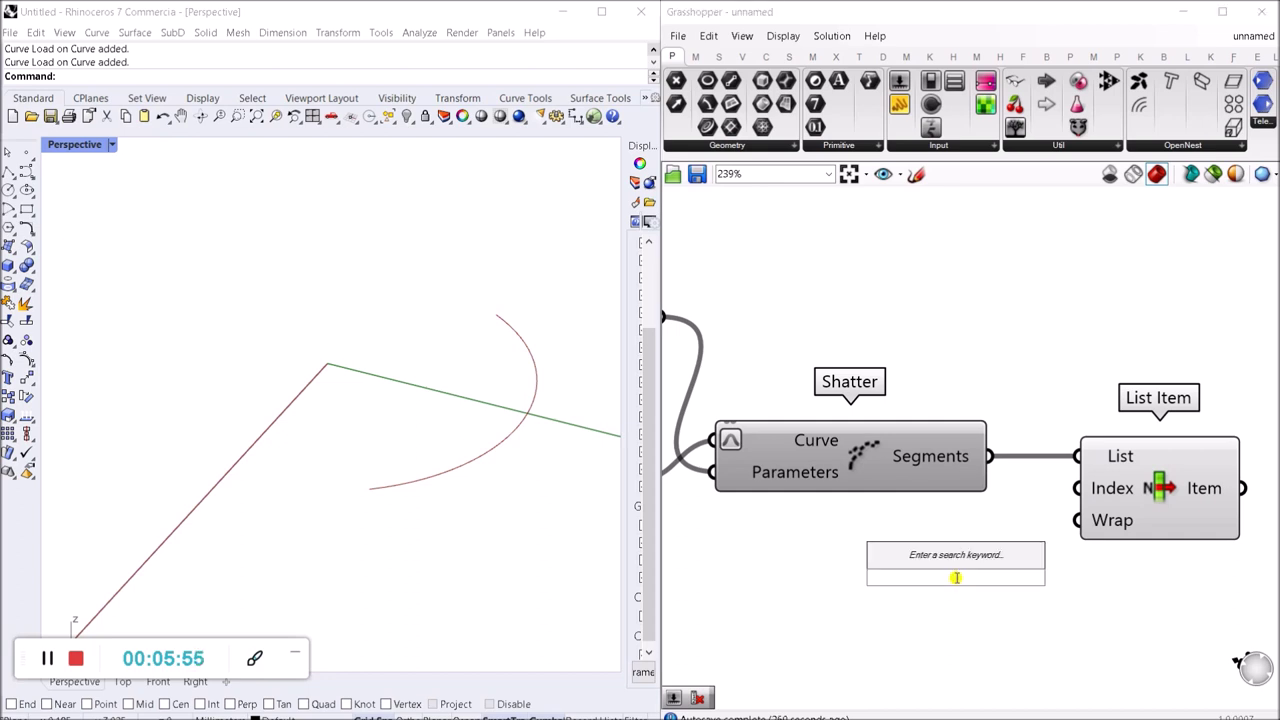
type("1<")
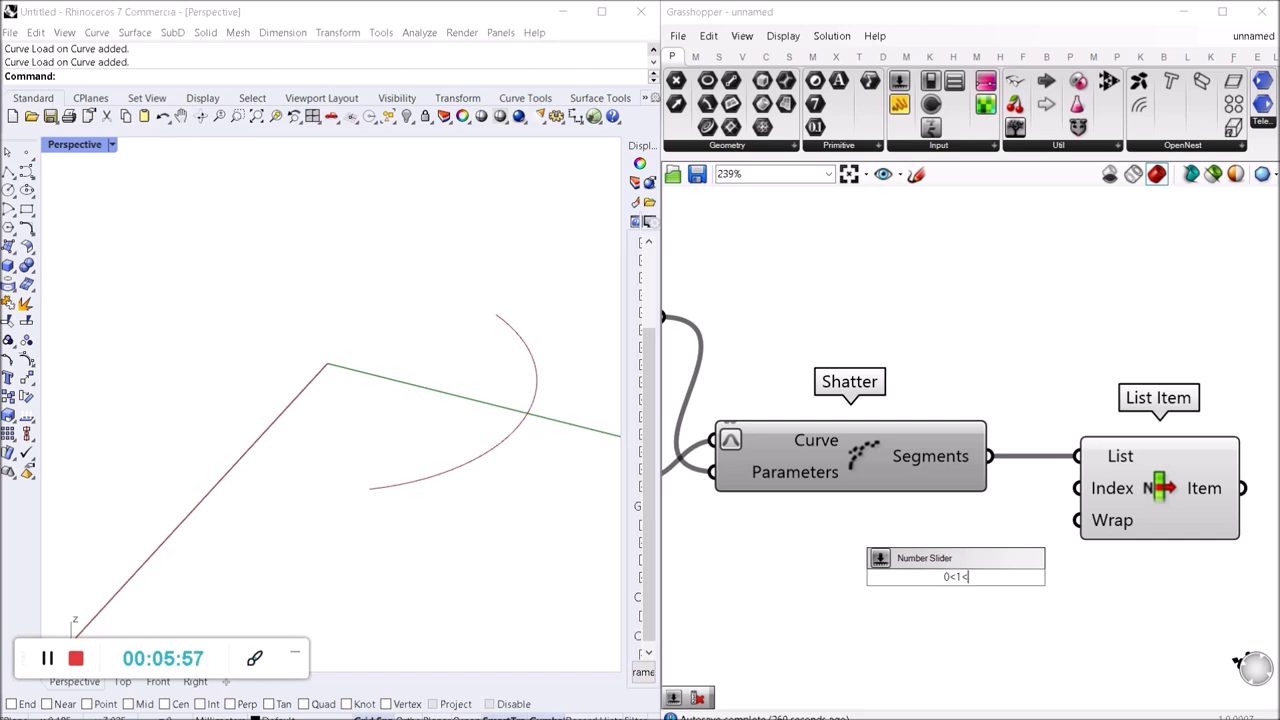
key("Return")
left_click_drag(1051, 570, 1076, 488)
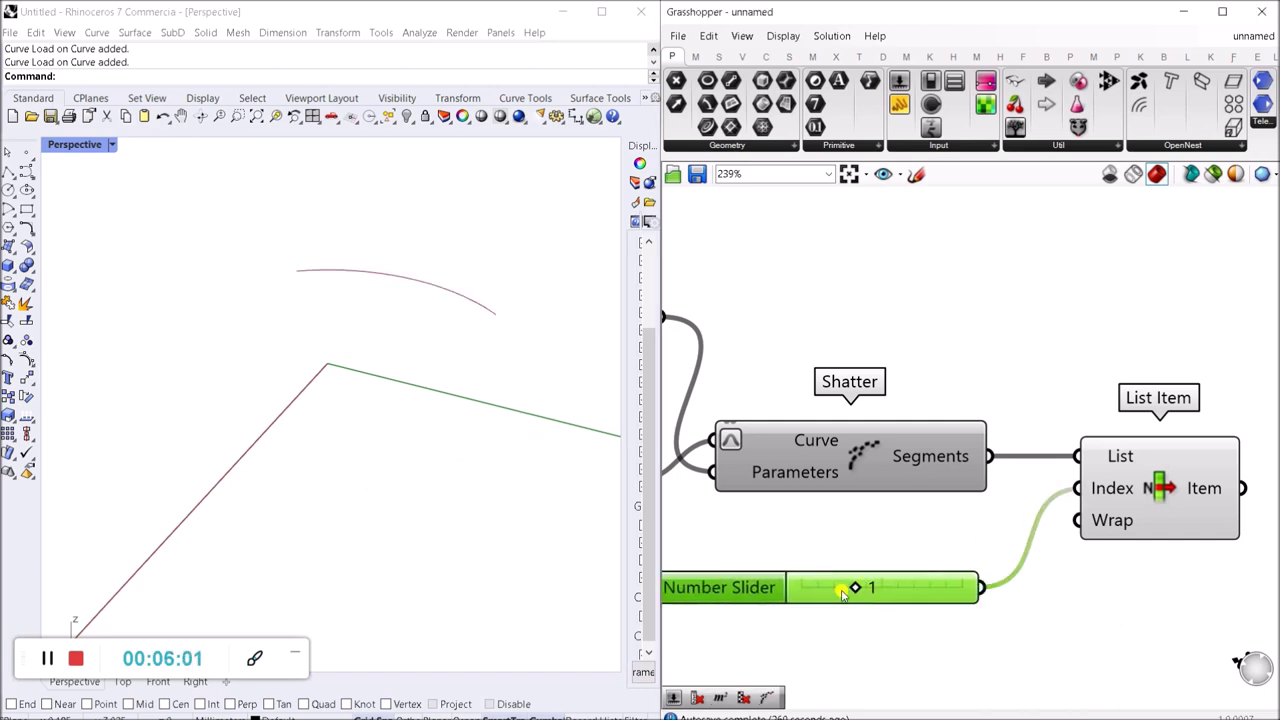
left_click_drag(852, 588, 908, 603)
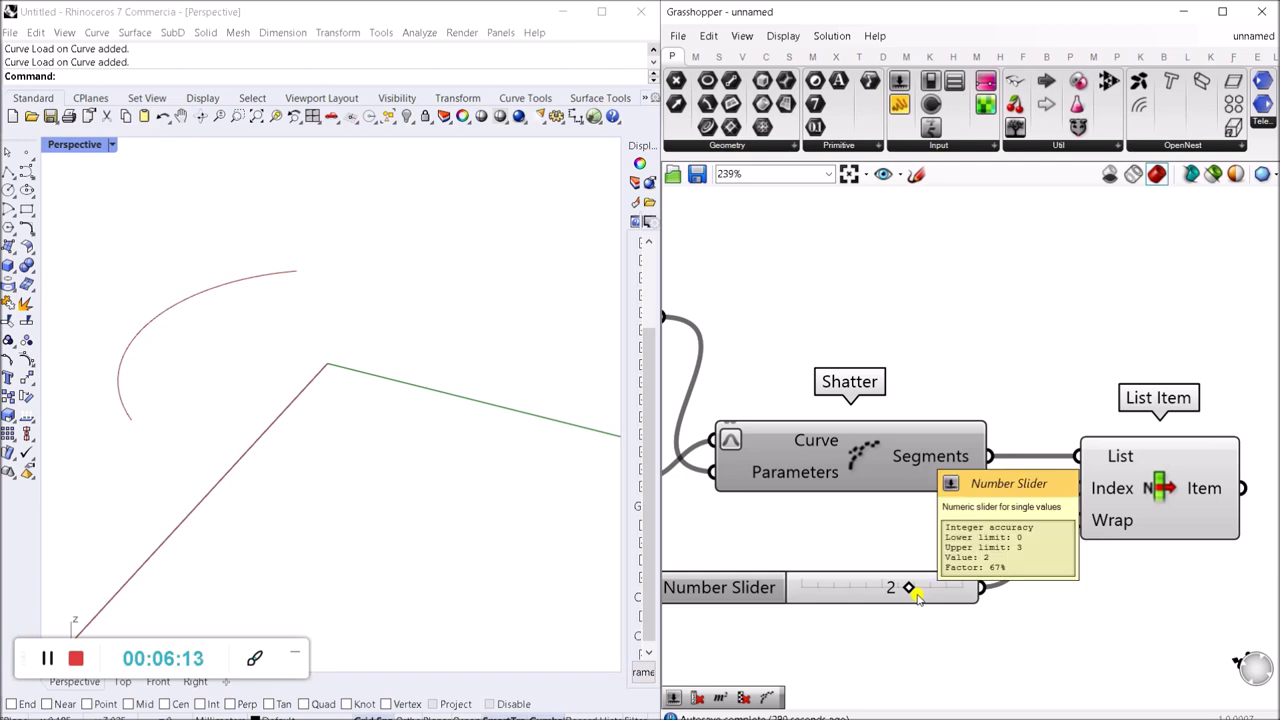
left_click_drag(908, 588, 797, 589)
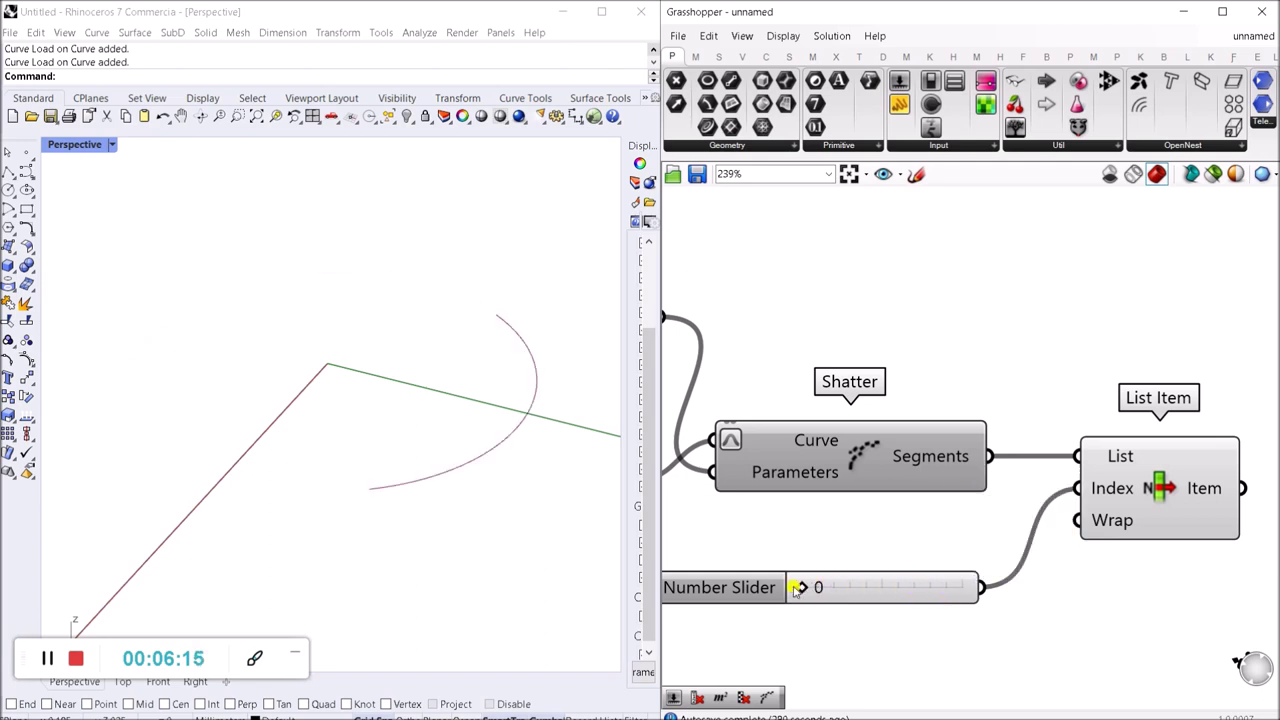
Step: Add the extra outputs +1, +2 and +3 to the List Item component
scroll(929, 585, "down", 5)
right_click_drag(1063, 569, 930, 565)
scroll(930, 565, "up", 3)
scroll(930, 565, "up", 6)
left_click(817, 527)
left_click(816, 528)
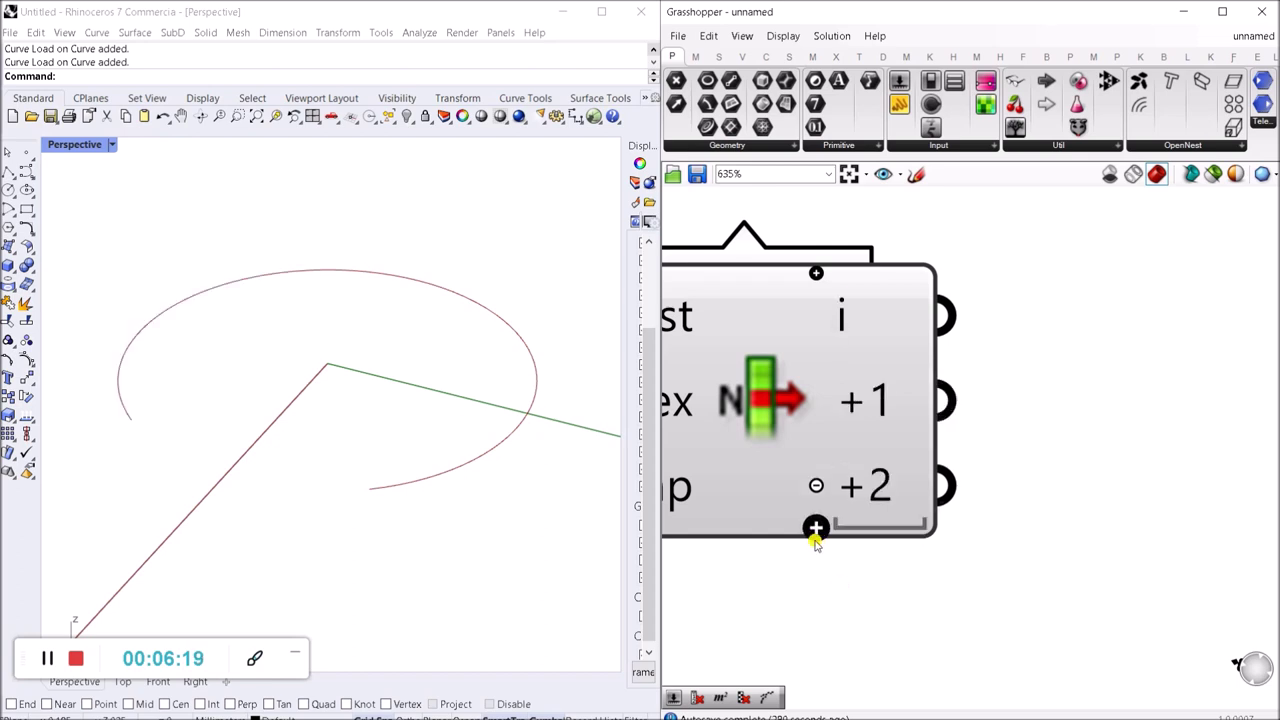
left_click(816, 528)
scroll(1073, 538, "down", 4)
scroll(900, 495, "up", 4)
left_click(940, 455)
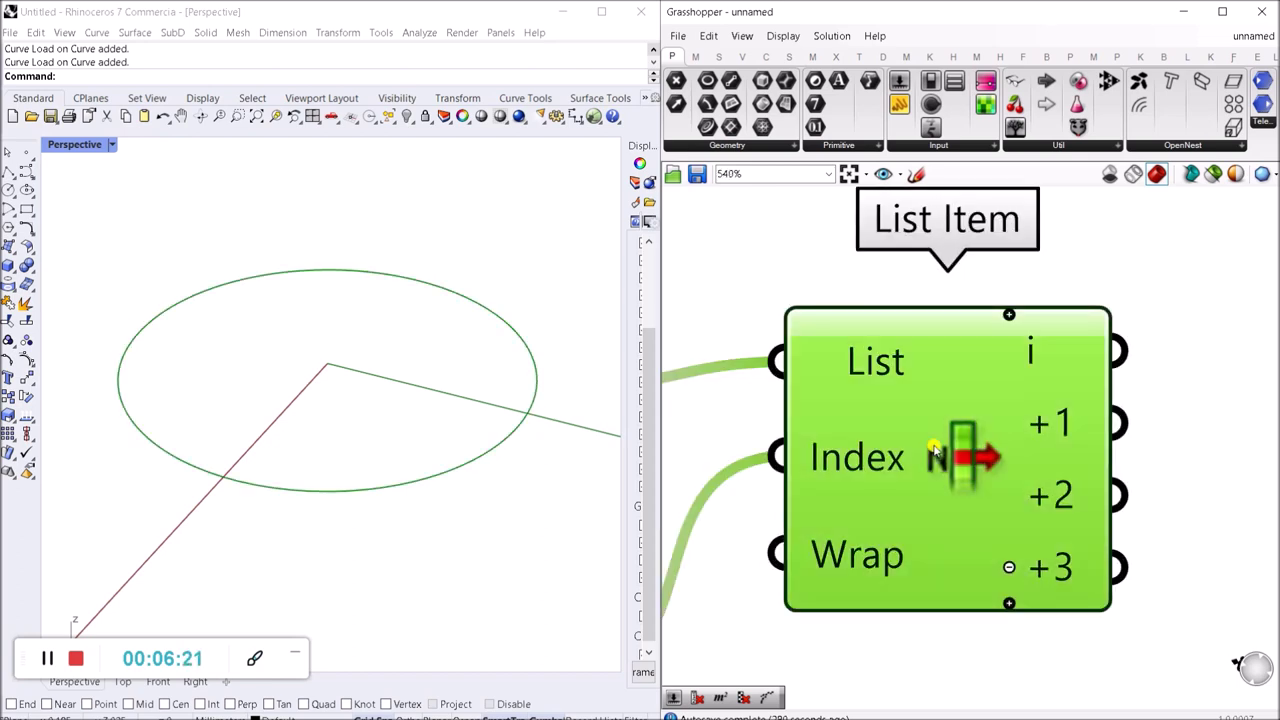
left_click(1160, 440)
scroll(1160, 436, "down", 2)
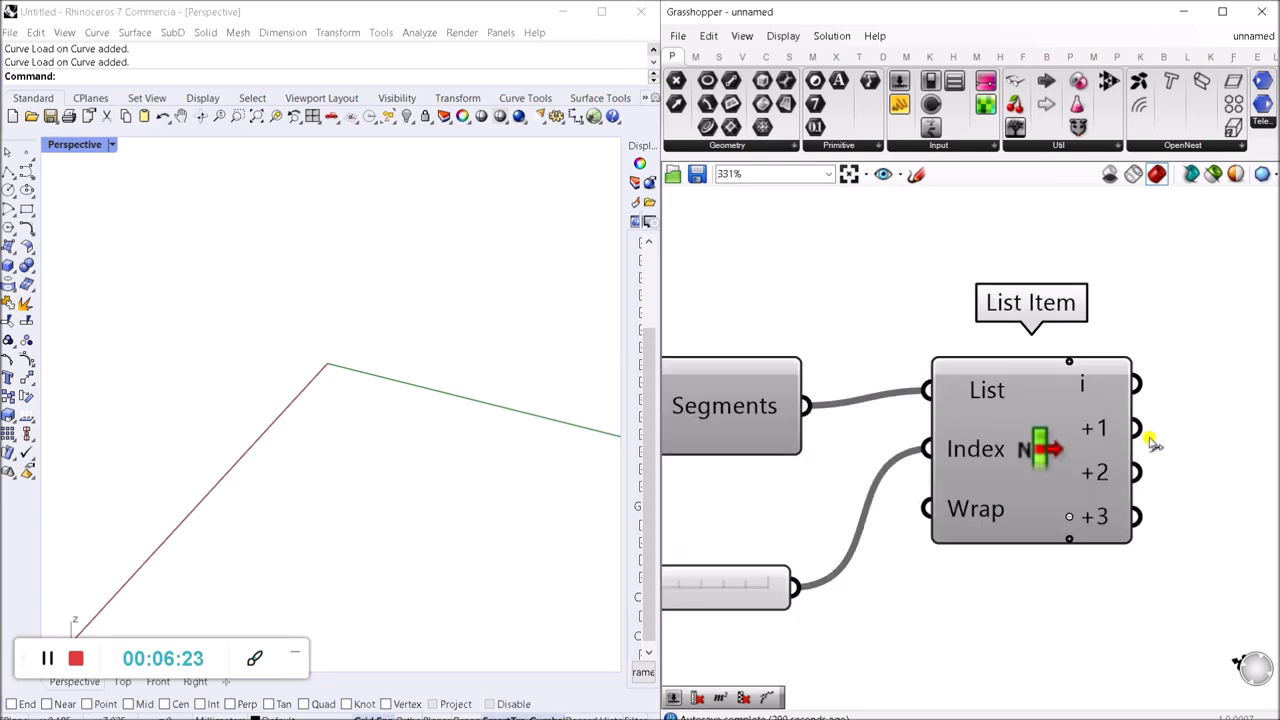
right_click_drag(1143, 455, 965, 464)
double_click(1077, 432)
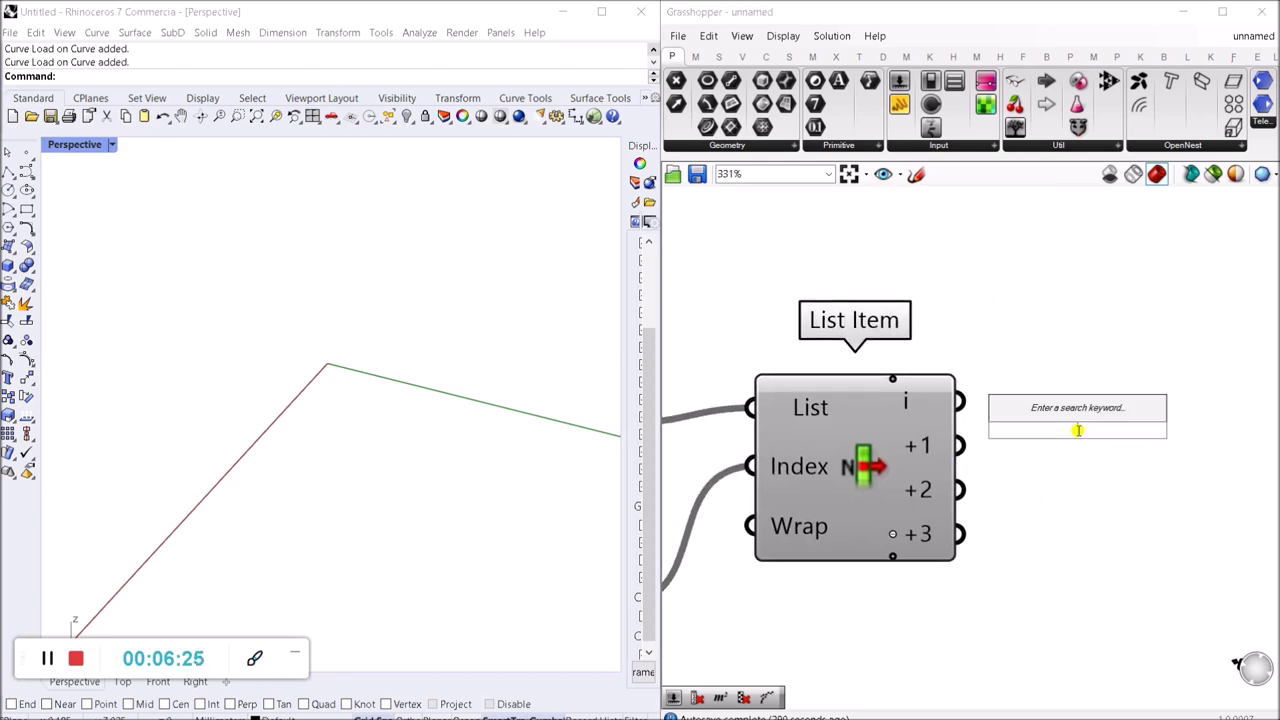
left_click(885, 470)
left_click(1004, 430)
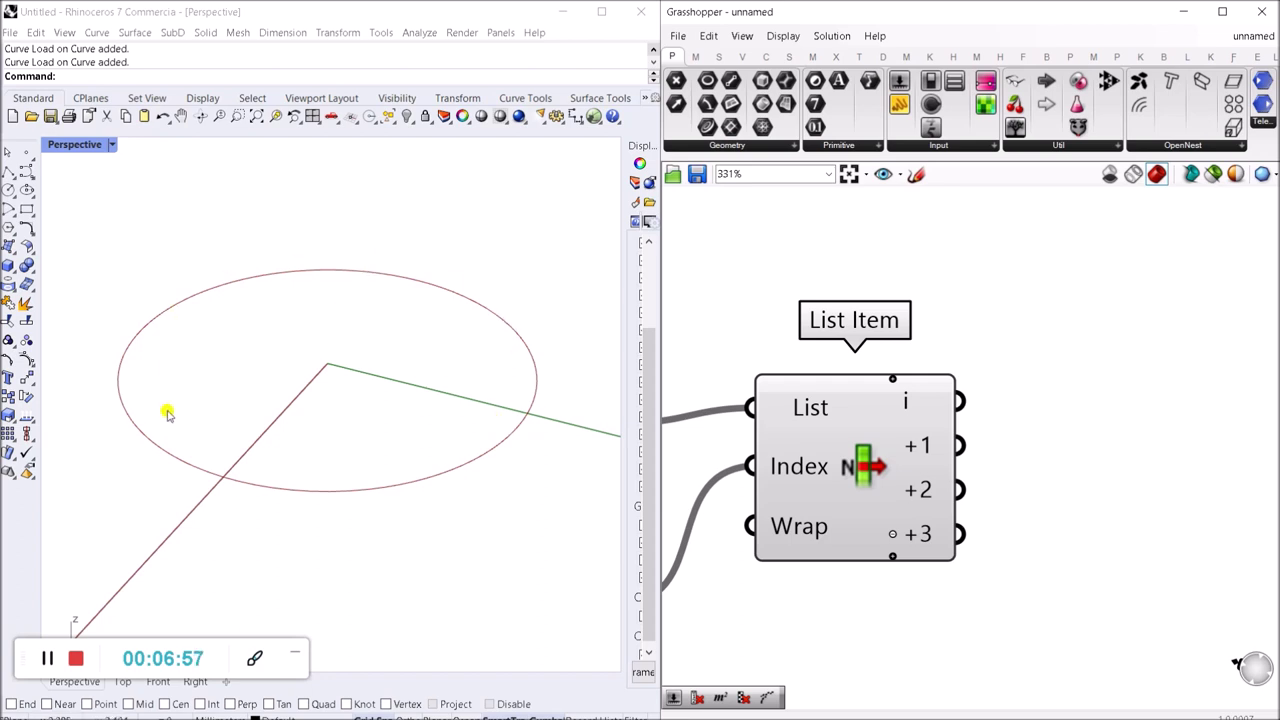
Step: Nudge the List Item component and add a Curve parameter next to its first output
mouse_move(896, 430)
left_mouse_down()
mouse_move(890, 478)
mouse_move(889, 446)
left_mouse_up()
left_click(1013, 418)
scroll(1013, 418, "down", 2)
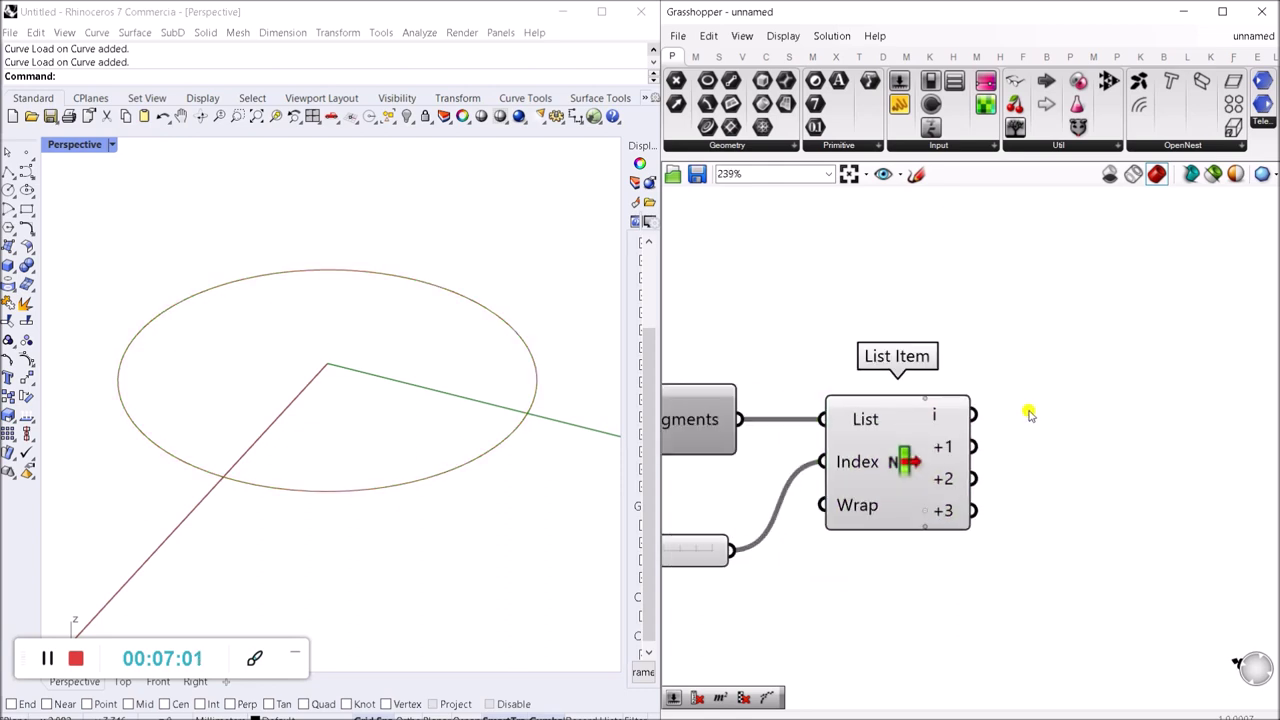
double_click(1070, 418)
type("CURVE")
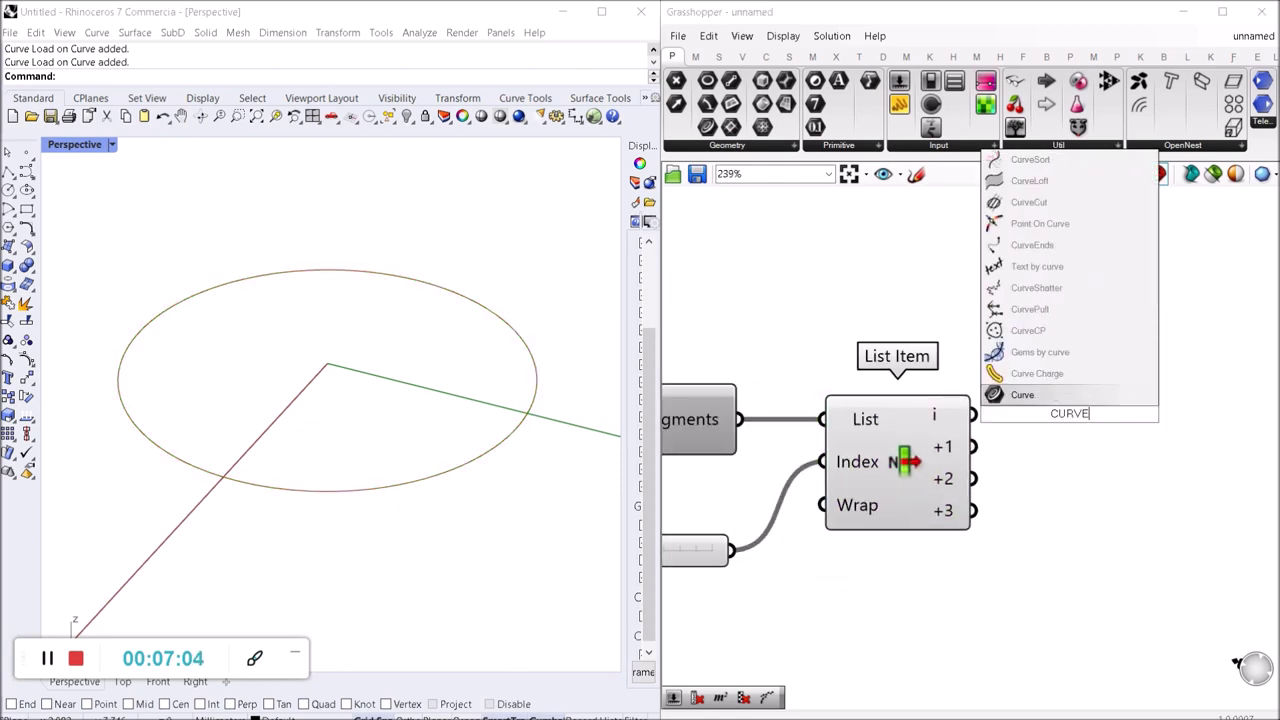
key("Return")
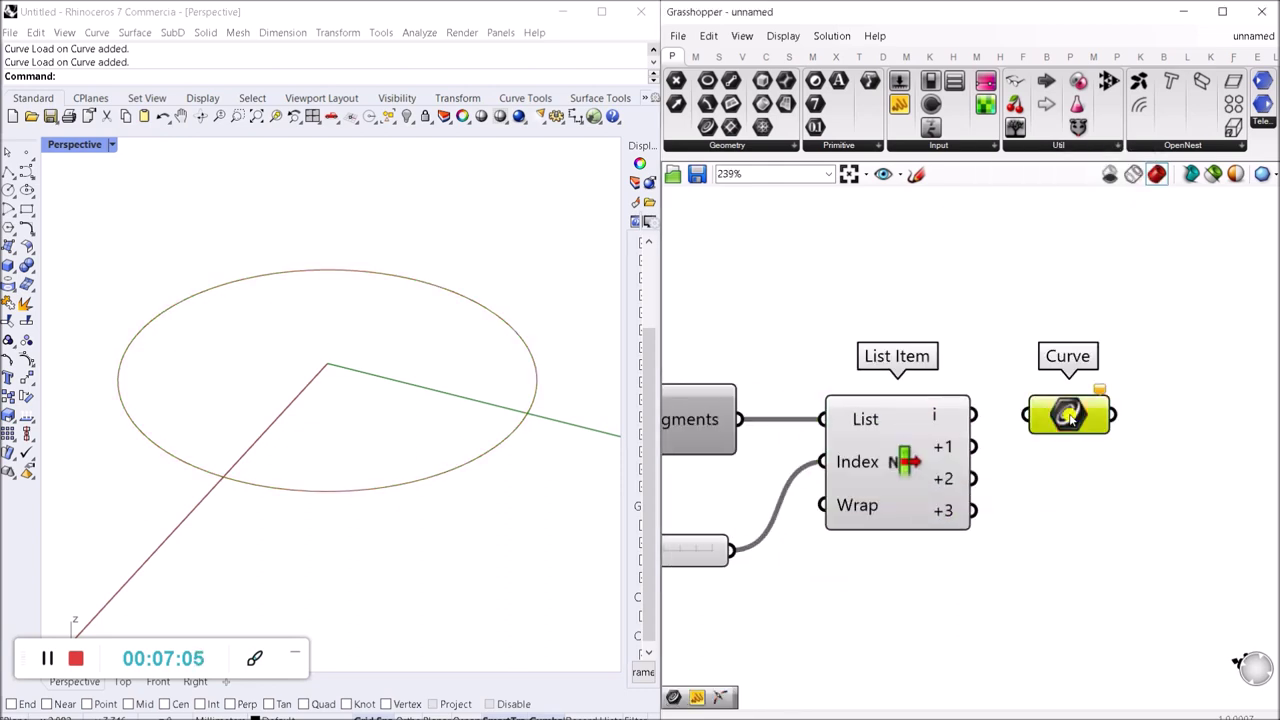
Step: Turn off the preview of the List Item component
left_click(904, 446)
type("QuadrangulateMesh")
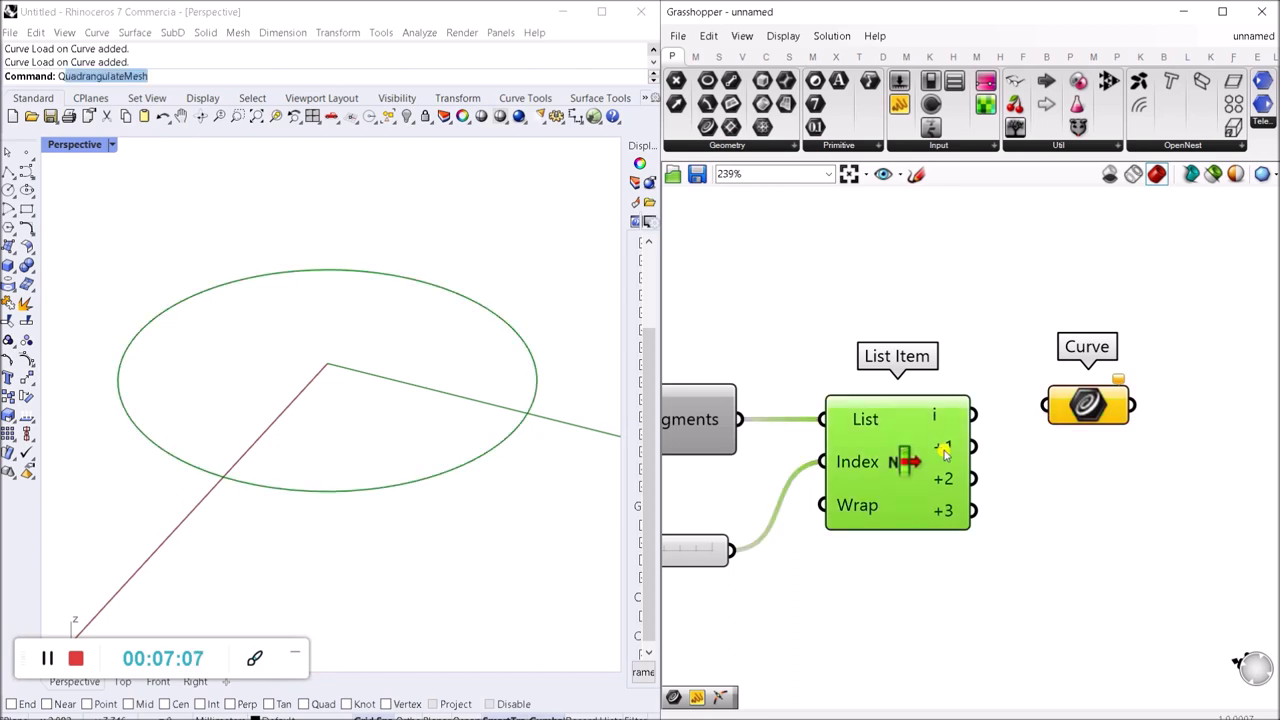
key("ctrl+q")
Step: Connect the Curve parameter to List Item's +1 output, and place a second Curve parameter below it connected to +3
left_click(994, 421)
left_click_drag(974, 415, 973, 447)
right_click_drag(1054, 445, 980, 416)
left_click_drag(991, 396, 898, 482)
left_click_drag(1002, 477, 988, 540)
left_click(1094, 471)
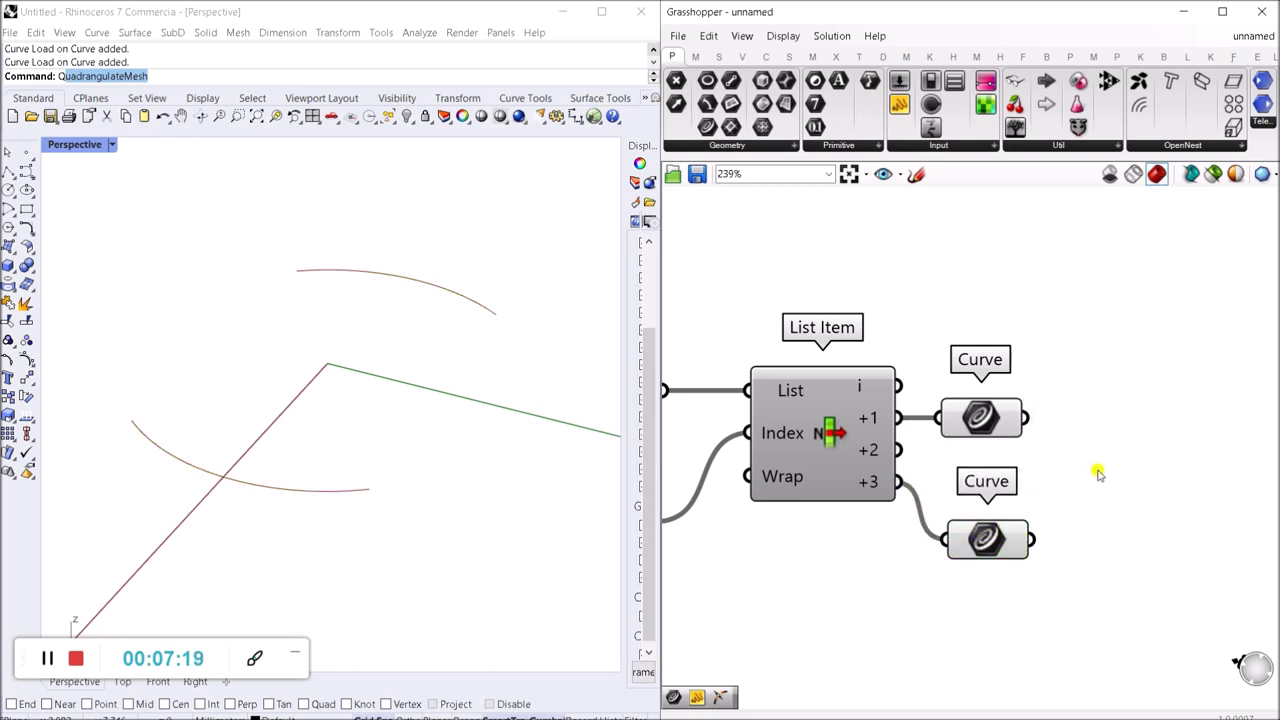
Step: Add a Point On Curve component at 0.500 and connect the upper Curve parameter to its input
right_click_drag(1094, 471, 1046, 494)
double_click(1043, 495)
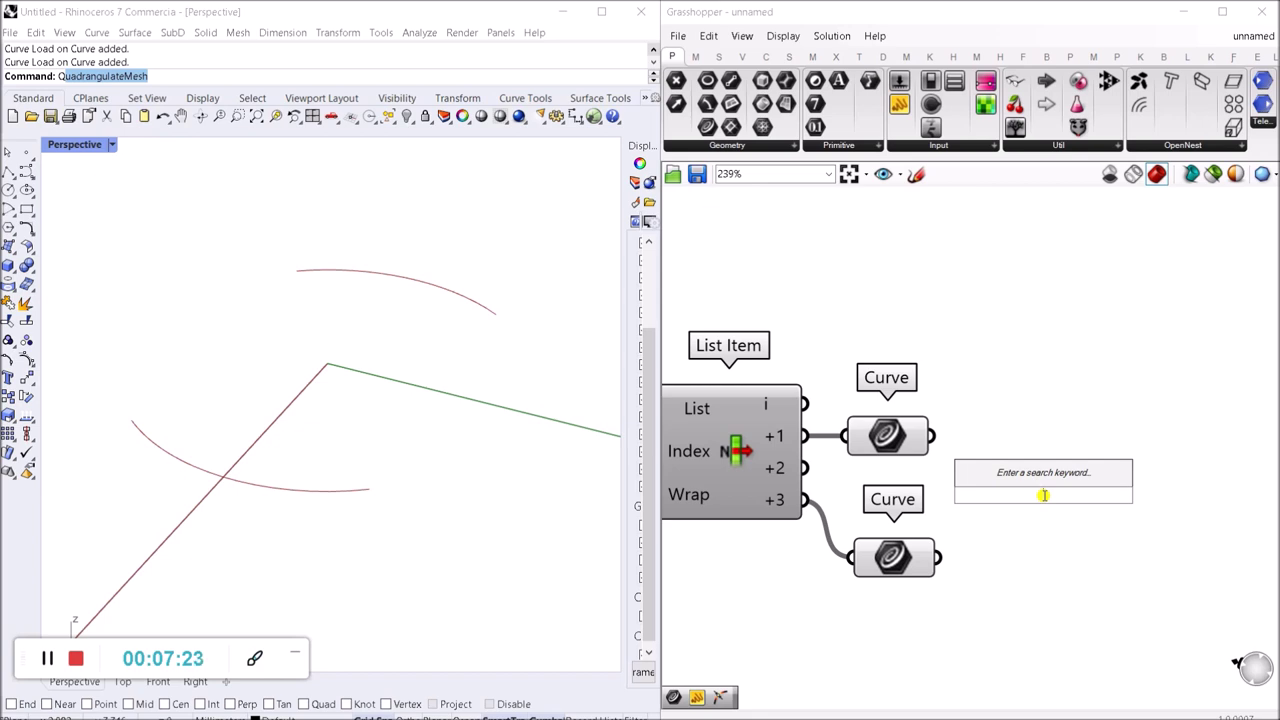
type("POINT")
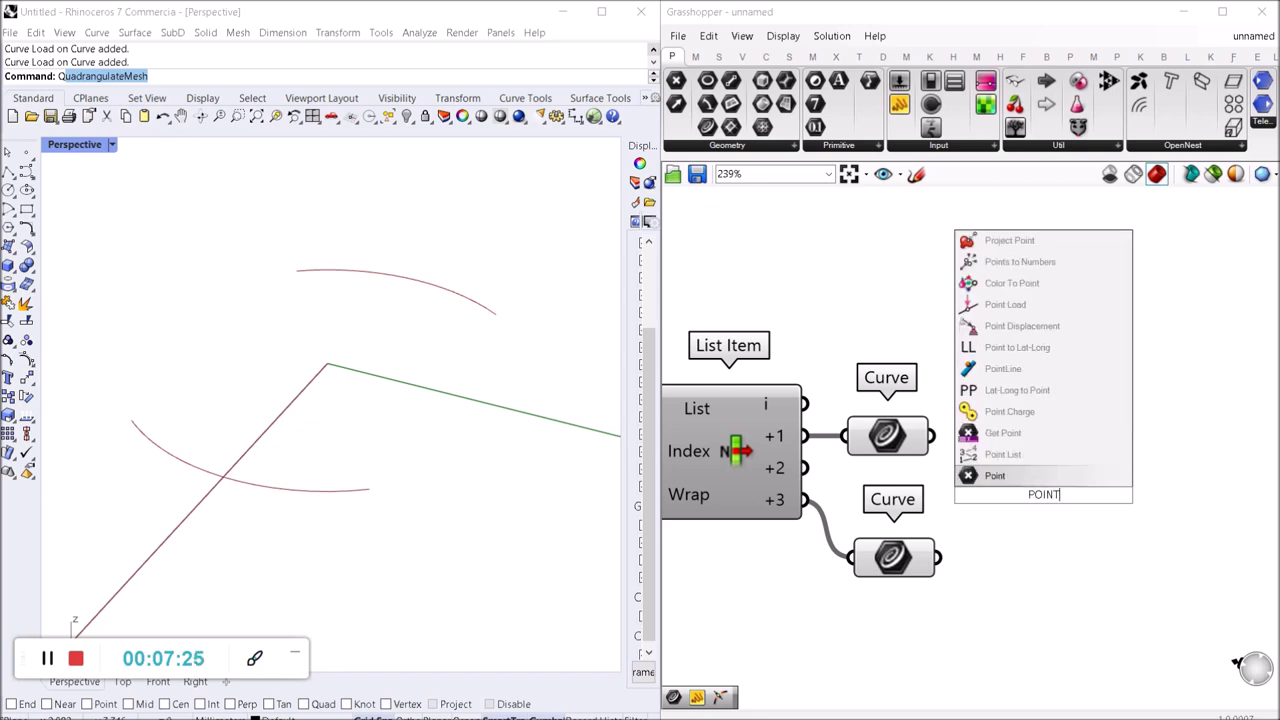
type(" CUR")
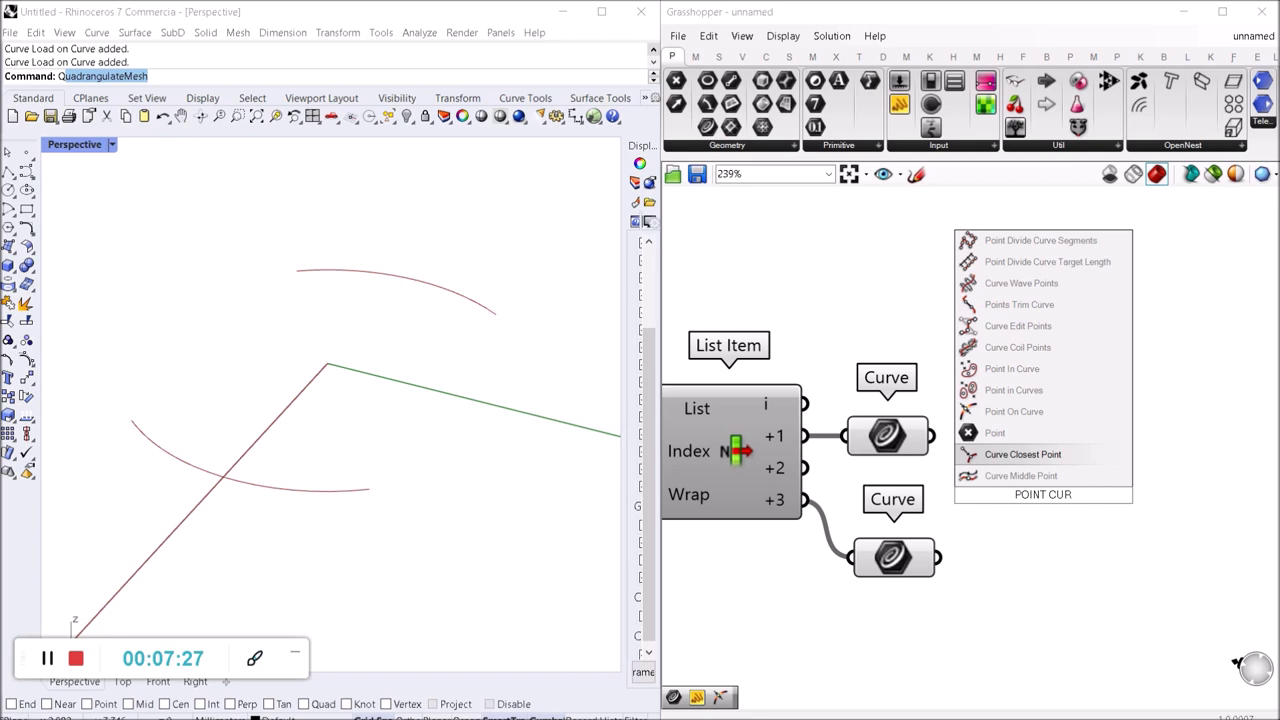
left_click(1120, 411)
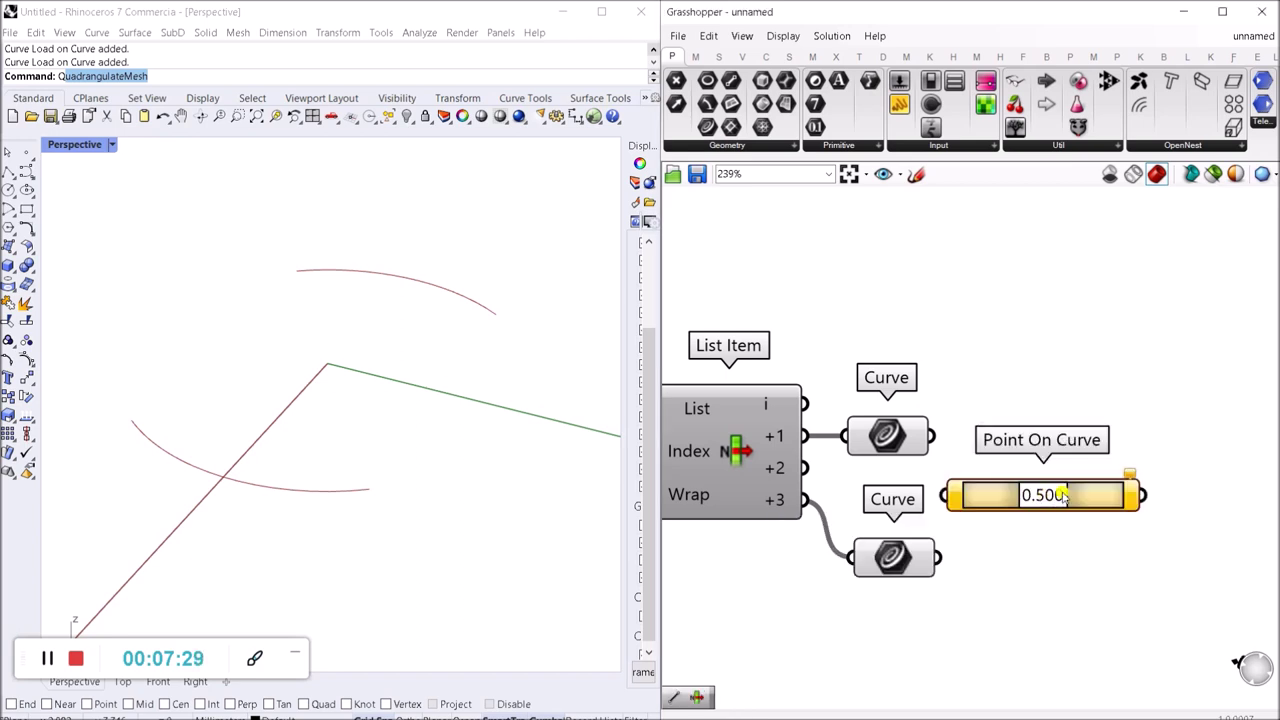
left_click_drag(1138, 412, 1160, 424)
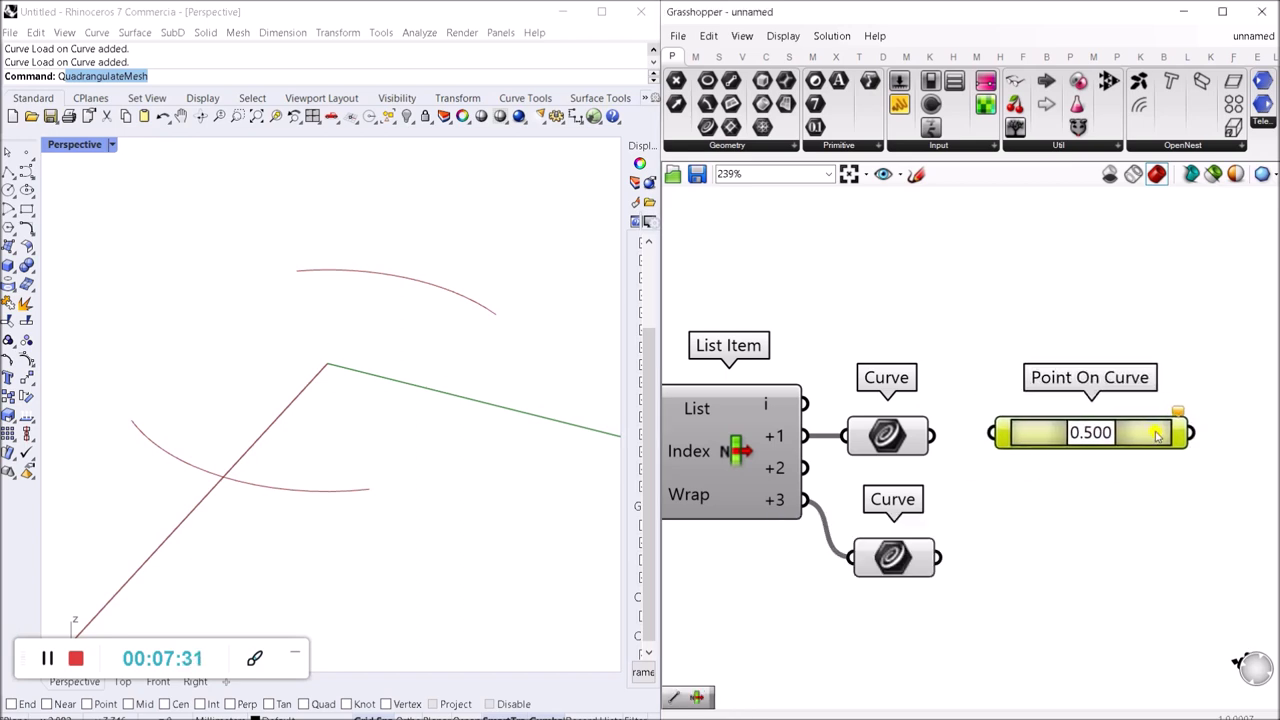
left_click_drag(1182, 472, 980, 343)
left_click_drag(1099, 473, 1134, 482)
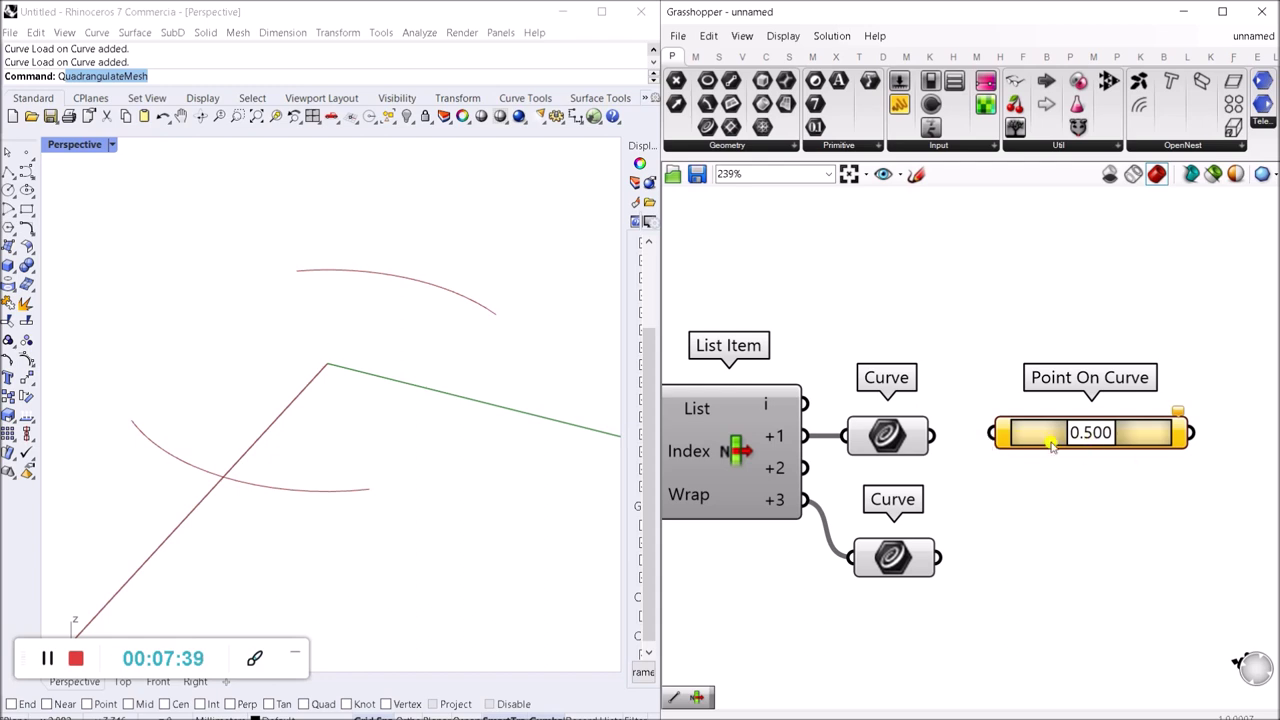
left_click_drag(993, 433, 931, 435)
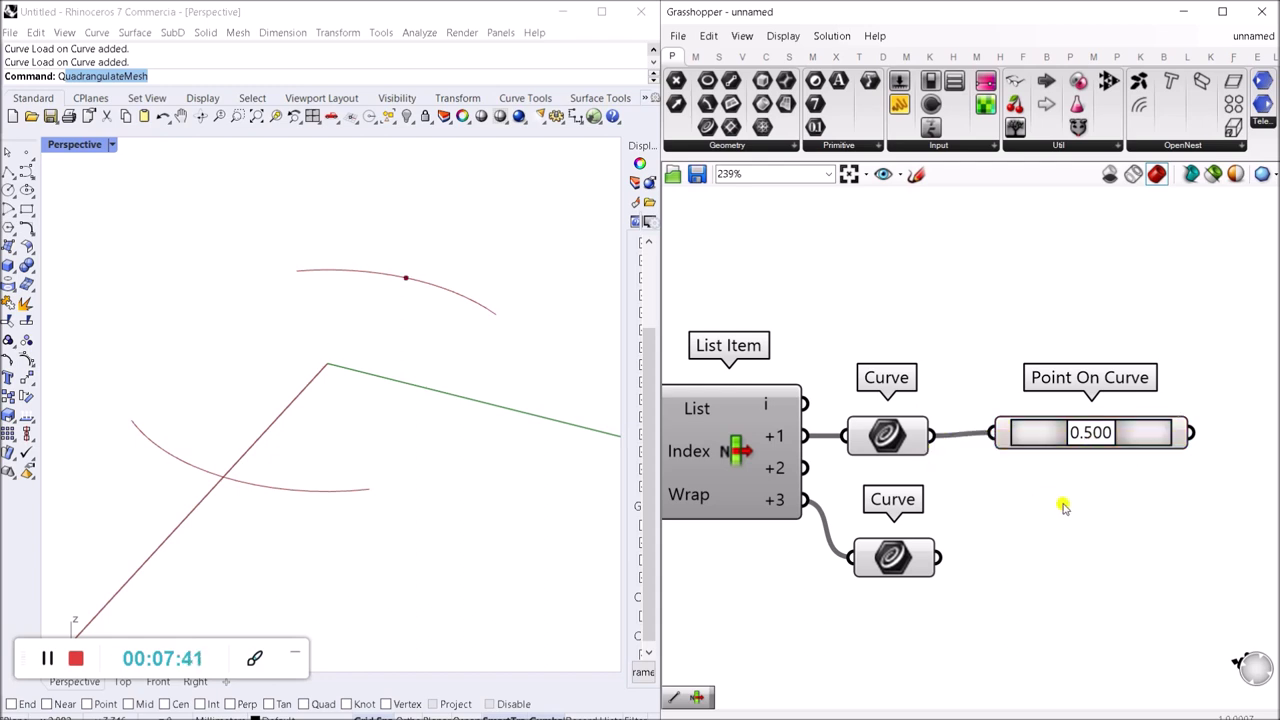
Step: Duplicate Point On Curve below the original, connect the copy to the lower Curve parameter, and align both components
right_click_drag(1063, 507, 1006, 446)
left_click_drag(1006, 446, 982, 351)
left_click_drag(988, 352, 892, 507, "alt")
left_click_drag(1012, 507, 983, 512)
left_click(943, 446)
left_click_drag(977, 388, 972, 391)
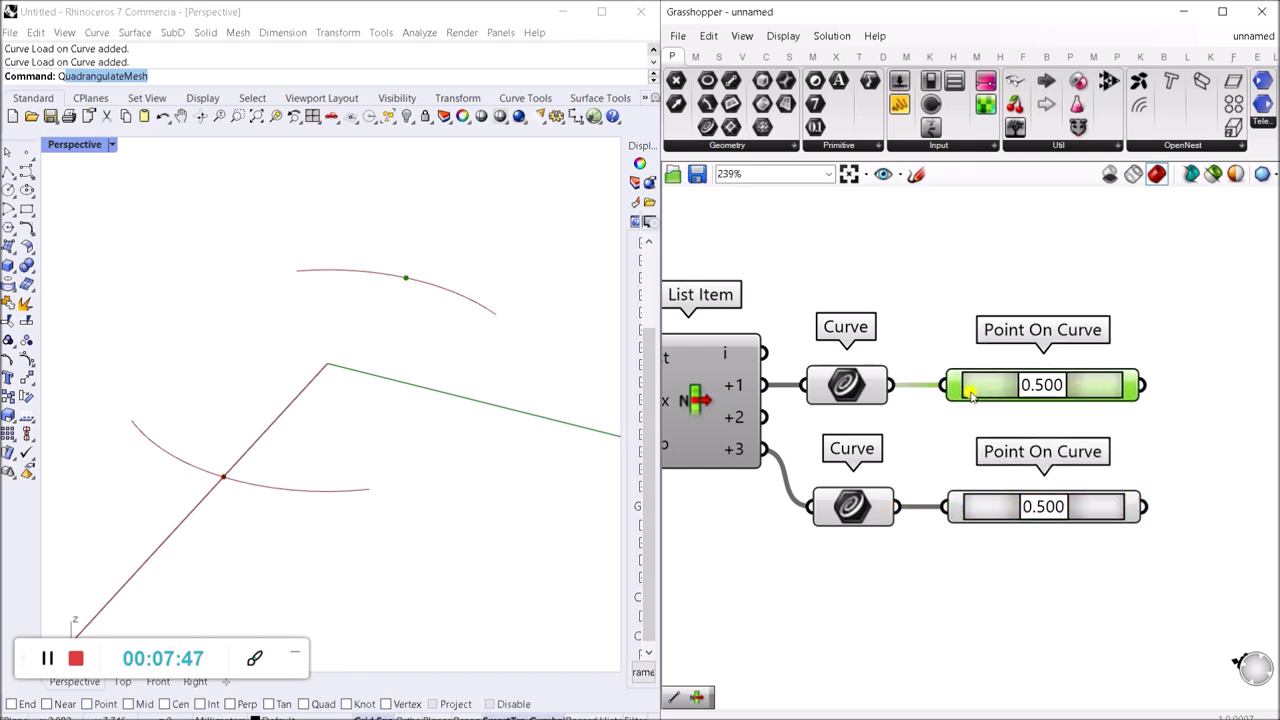
left_click(941, 303)
Step: Add a Line component and connect the upper Point On Curve to Start Point and the lower one to End Point
right_click_drag(988, 409, 812, 411)
scroll(1042, 419, "up", 1)
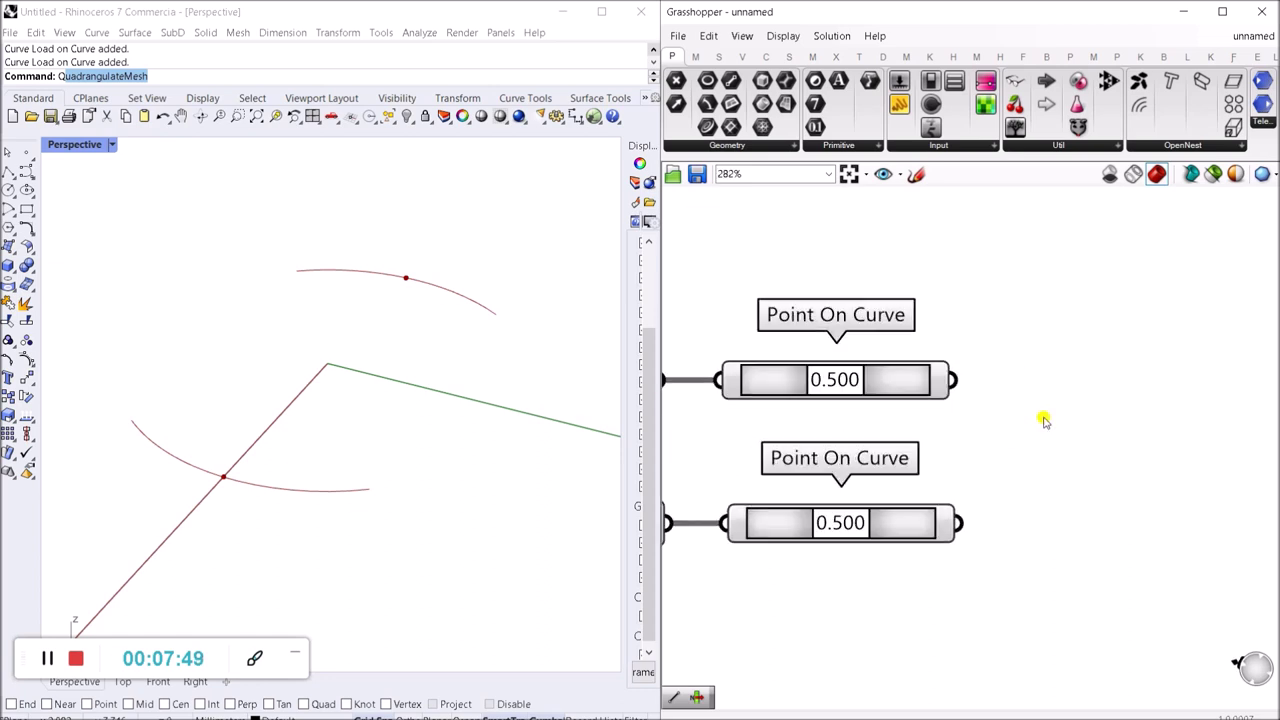
double_click(1043, 420)
type("LINE")
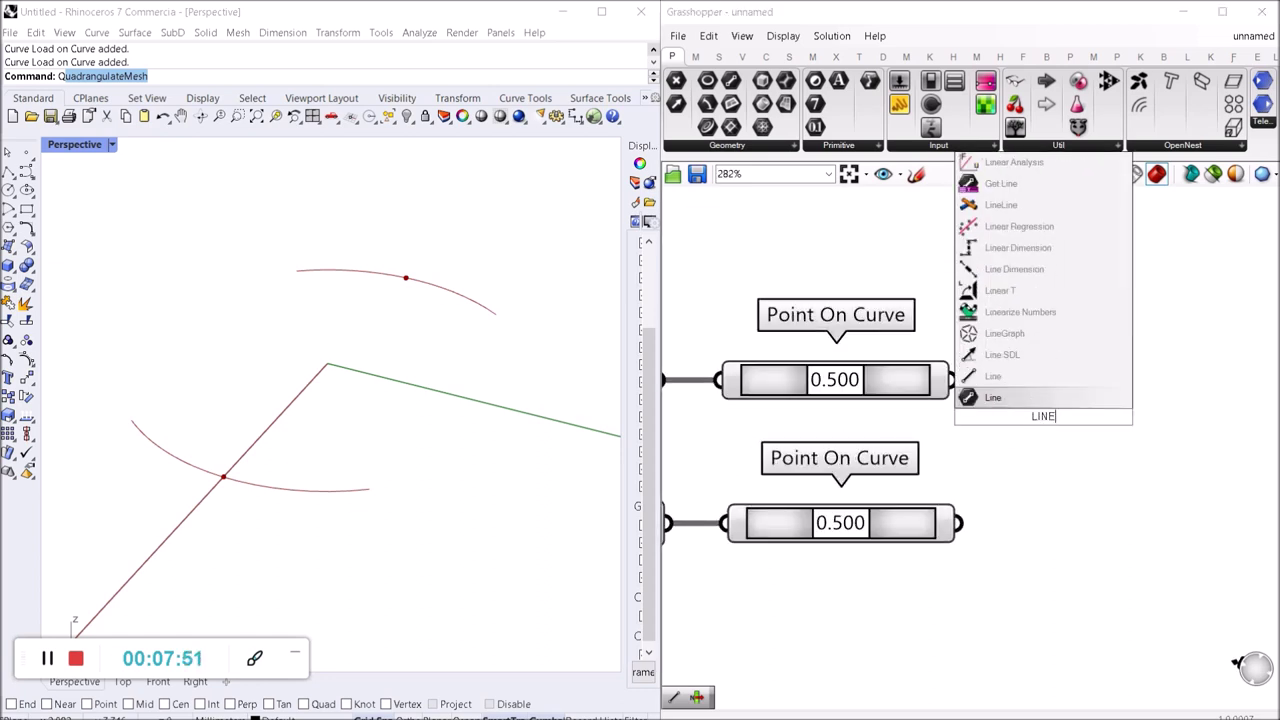
left_click(1040, 397)
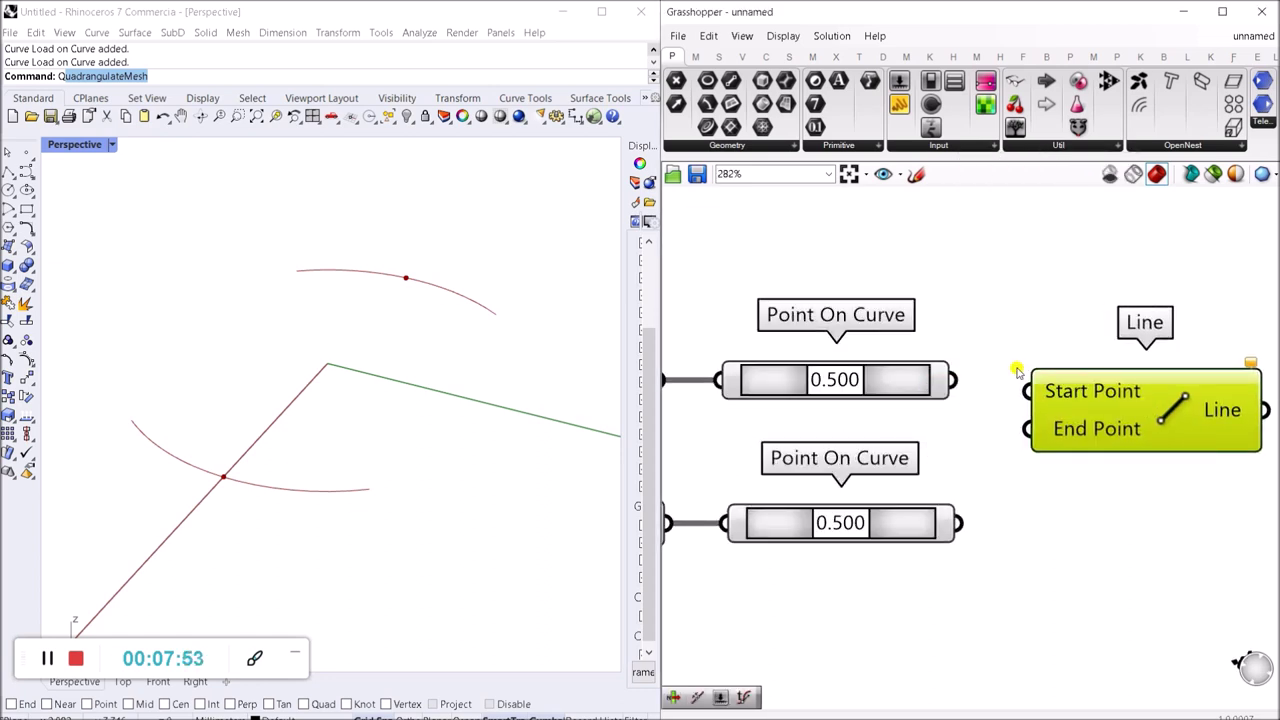
left_click_drag(1008, 372, 955, 380)
mouse_move(1029, 429)
left_mouse_down()
mouse_move(1006, 482)
mouse_move(958, 523)
left_mouse_up()
mouse_move(1091, 440)
left_mouse_down()
mouse_move(1066, 421)
mouse_move(1078, 430)
left_mouse_up()
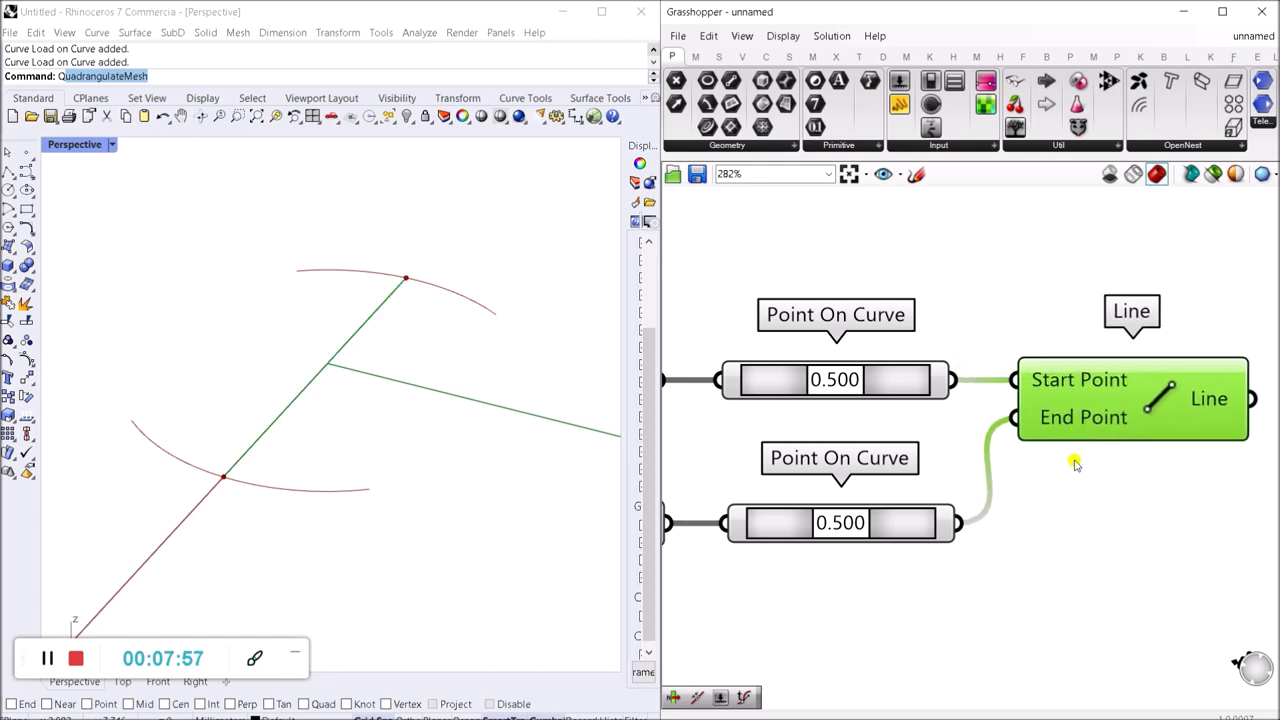
left_click(1075, 516)
Step: Add an Evaluate Curve component, connect the Line output to its Curve input, and reparameterize that input
scroll(1075, 518, "down", 2)
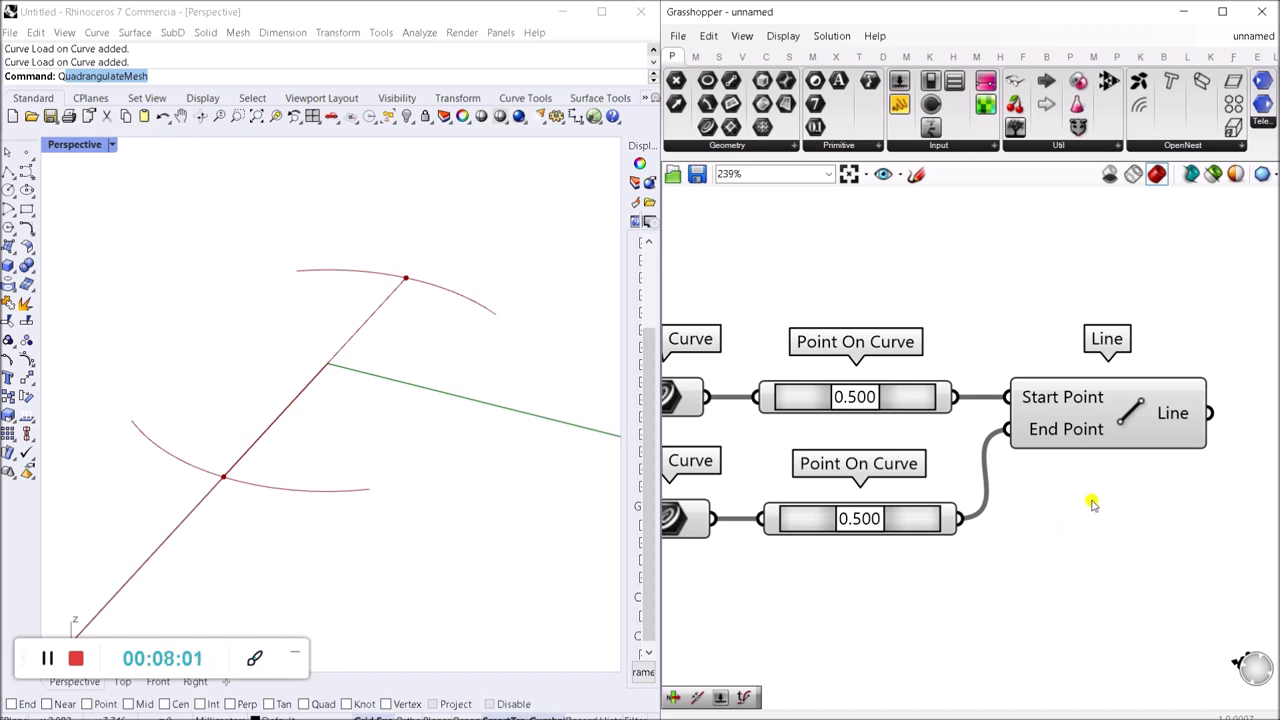
scroll(1093, 504, "down", 5)
scroll(1034, 466, "up", 4)
double_click(1104, 448)
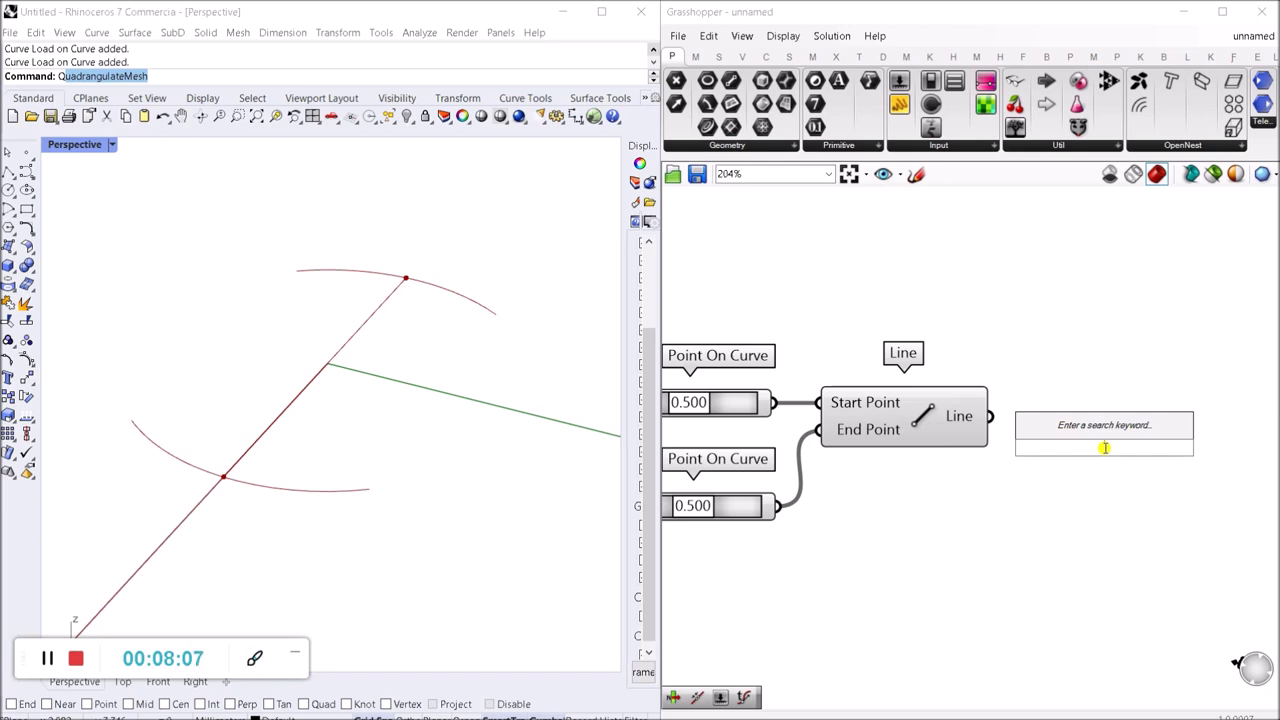
type("EVA")
left_click(1090, 407)
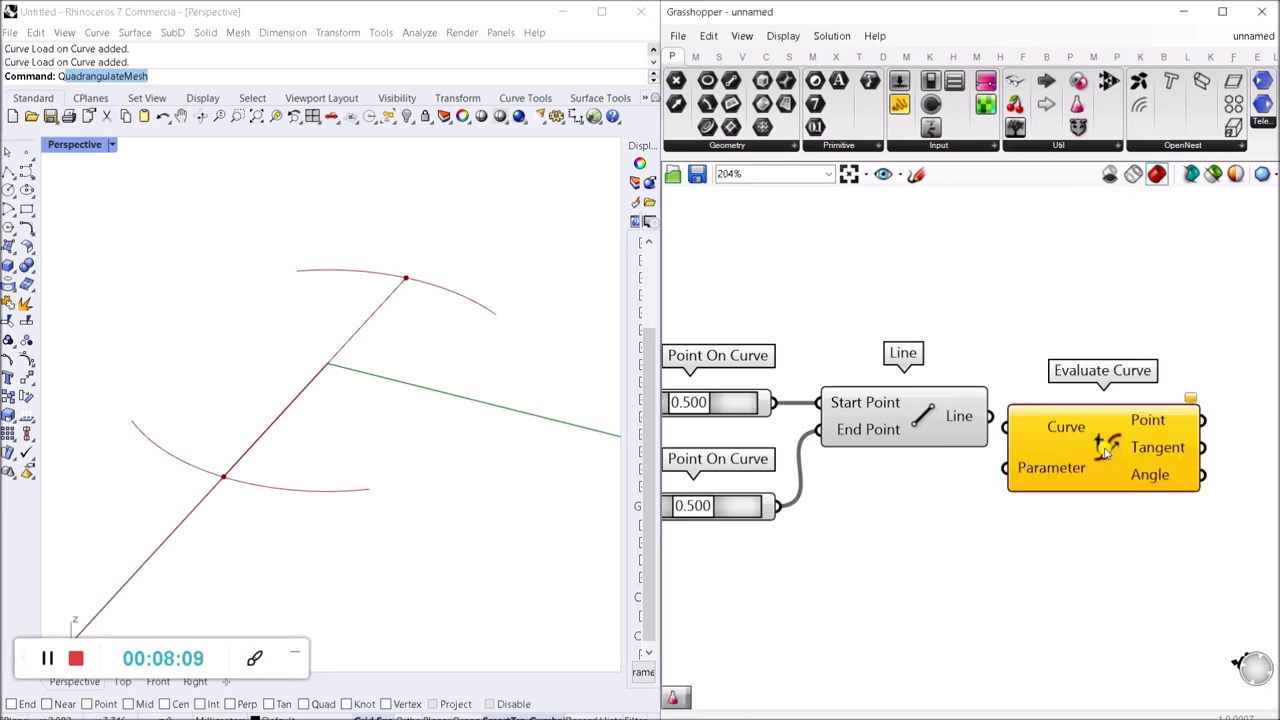
left_click_drag(1053, 417, 990, 416)
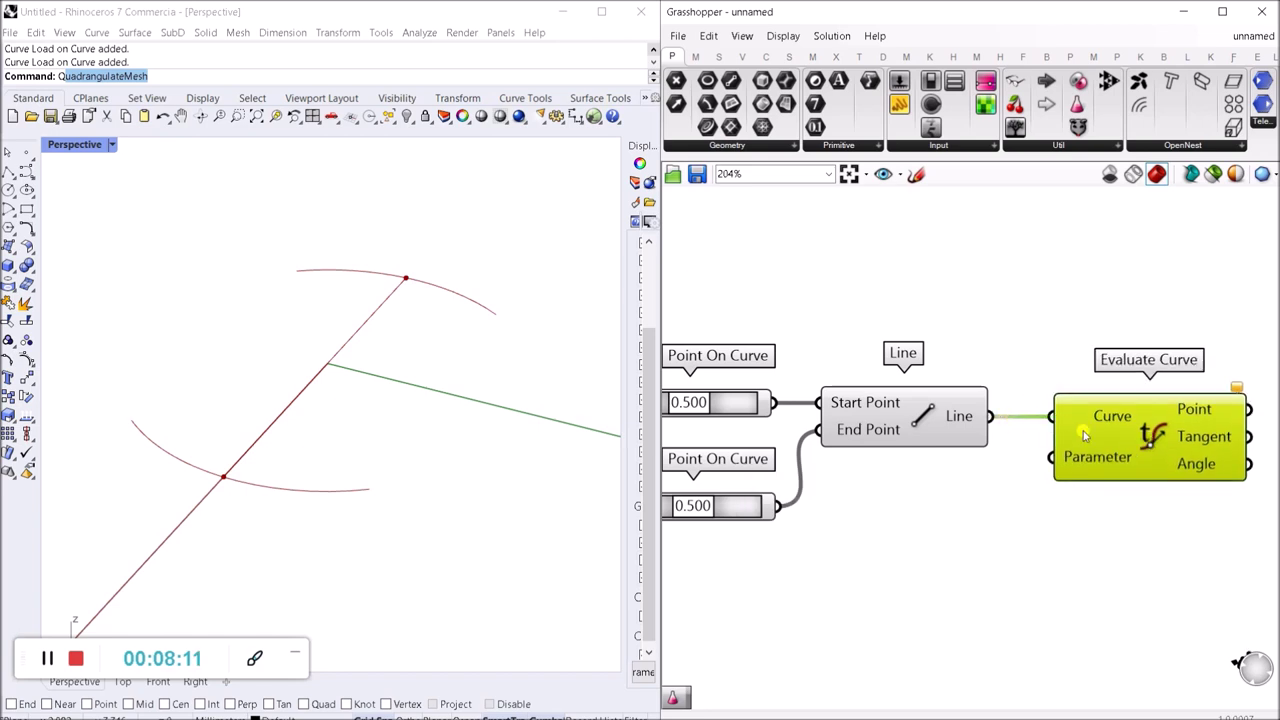
right_click(1098, 421)
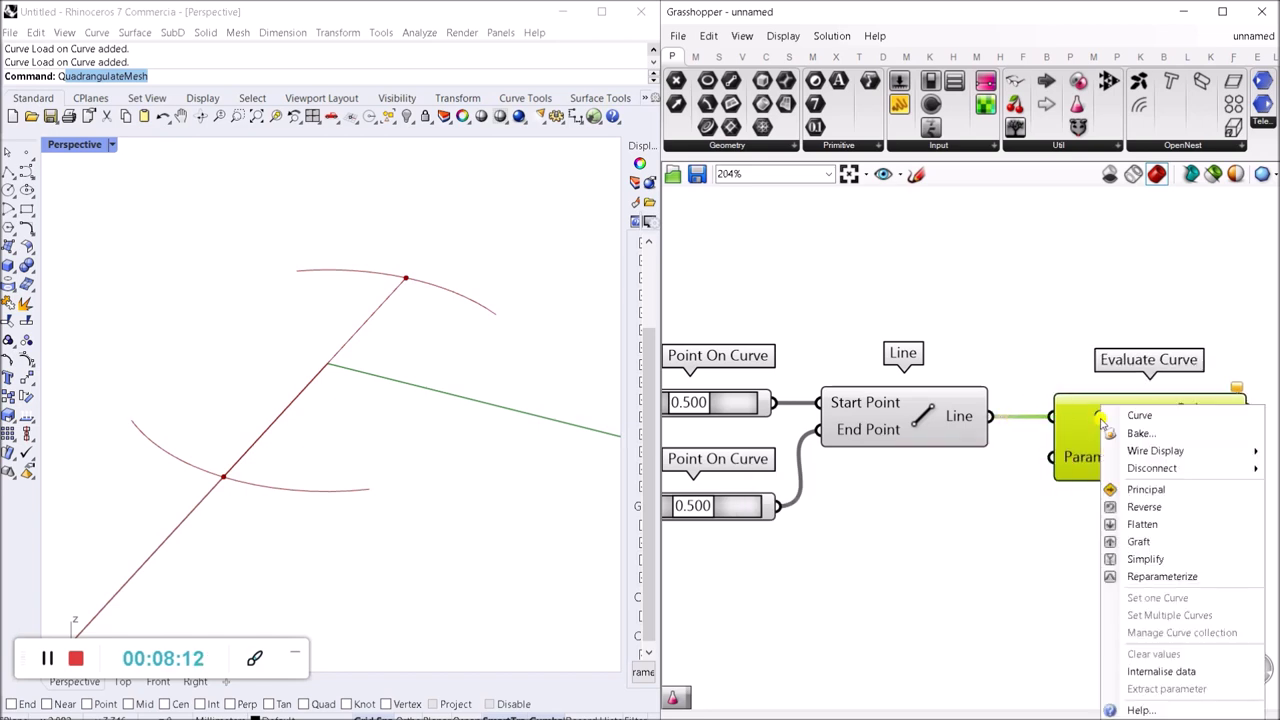
left_click(1147, 576)
left_click(1031, 547)
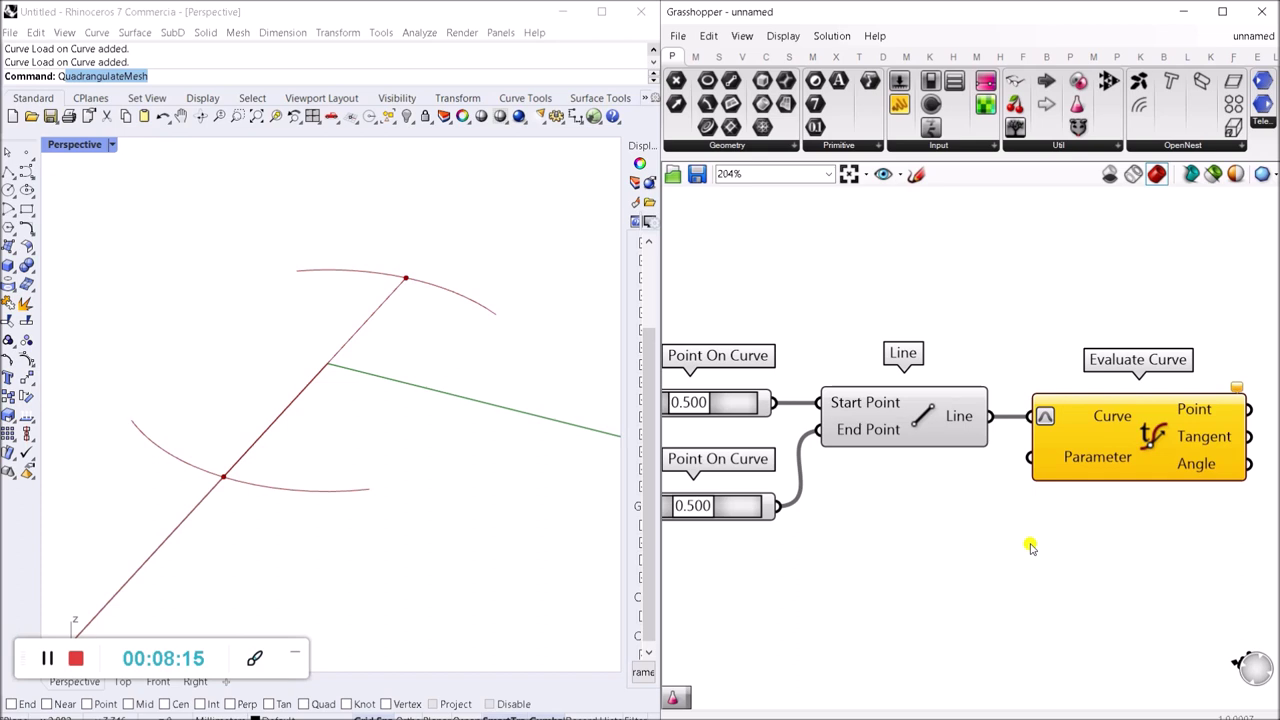
Step: Duplicate the existing Gene Pool and place the copy beneath the Evaluate Curve component
right_click_drag(1031, 547, 1006, 460)
double_click(954, 513)
left_click(966, 548)
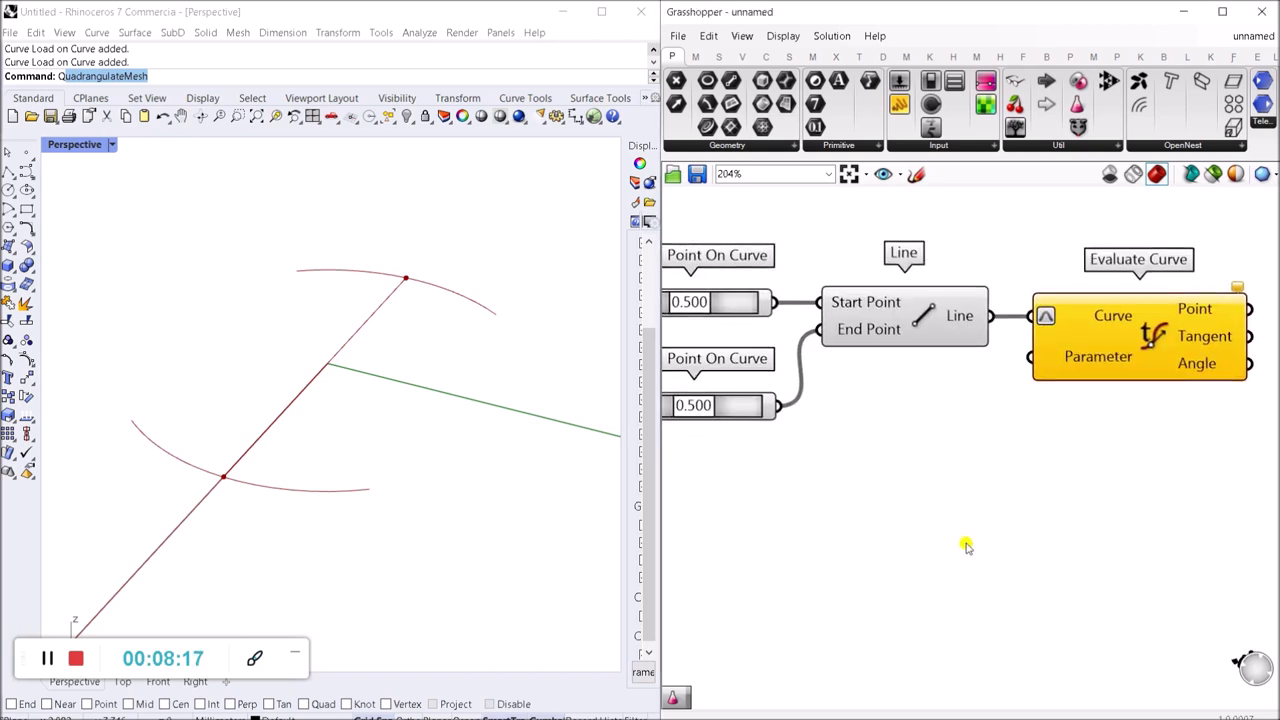
scroll(960, 545, "down", 4)
right_click_drag(943, 546, 1026, 571)
right_click_drag(928, 570, 1065, 562)
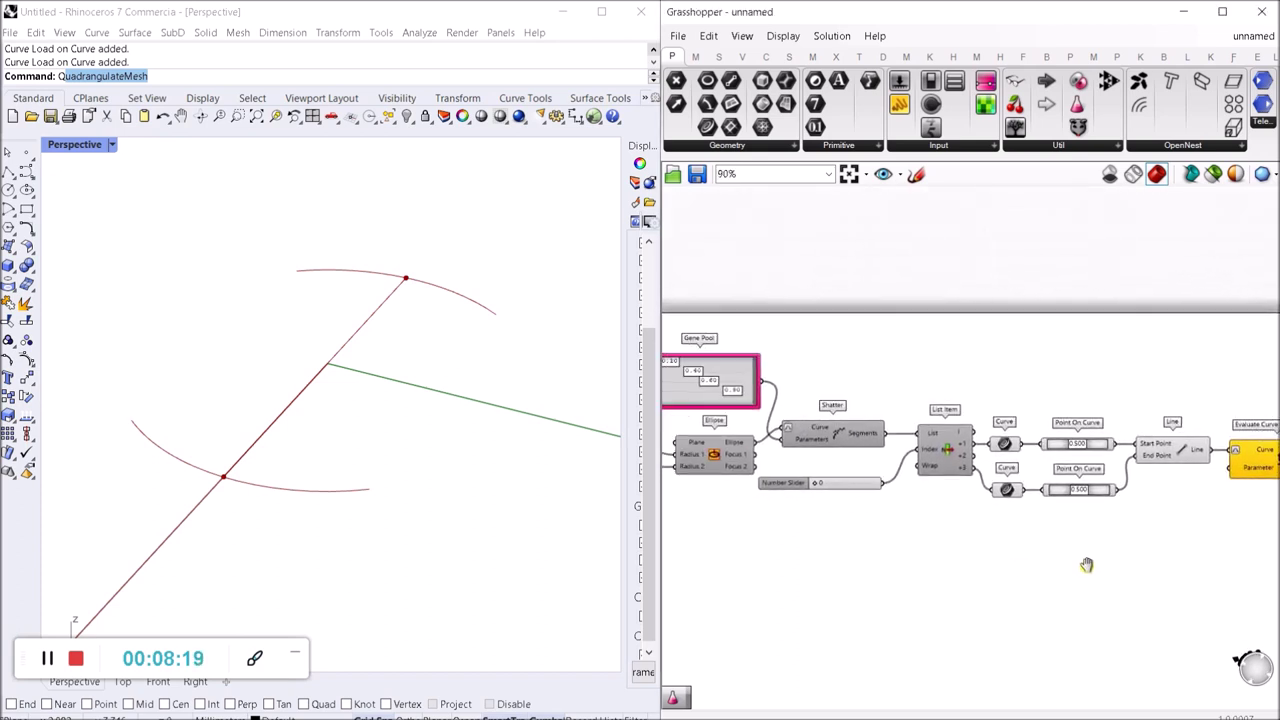
left_click(808, 370)
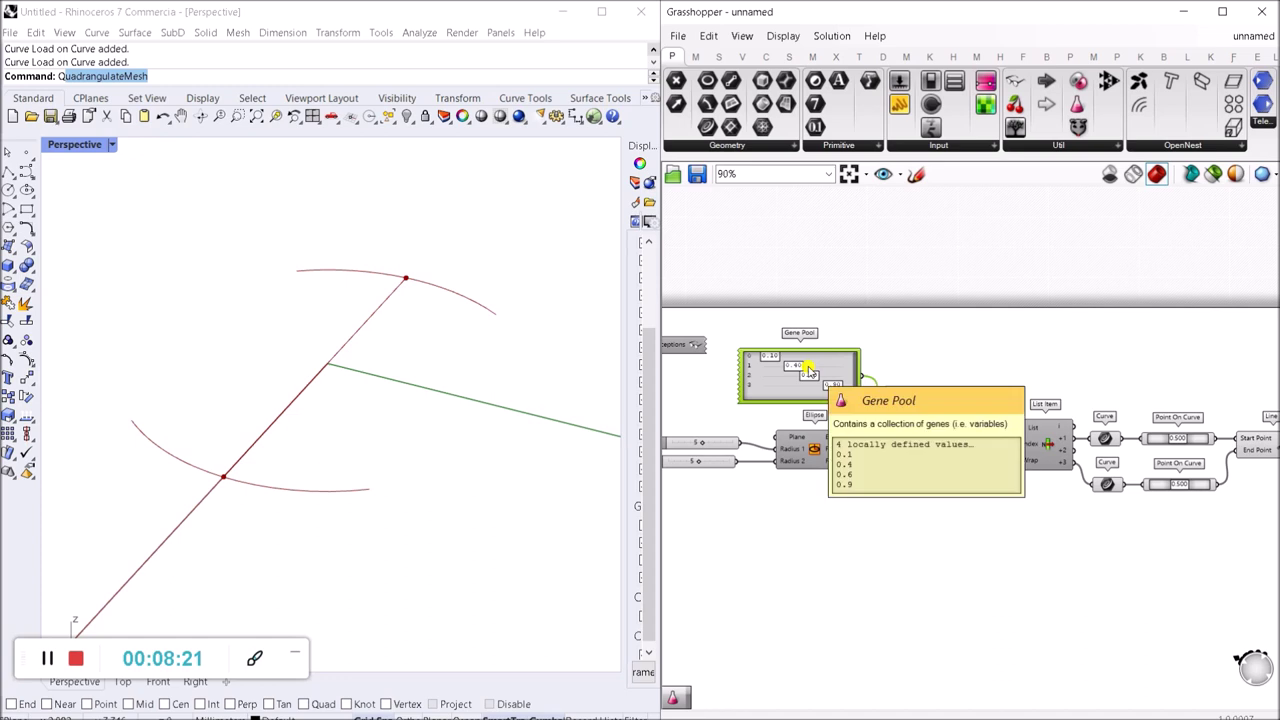
right_click_drag(1082, 531, 918, 521)
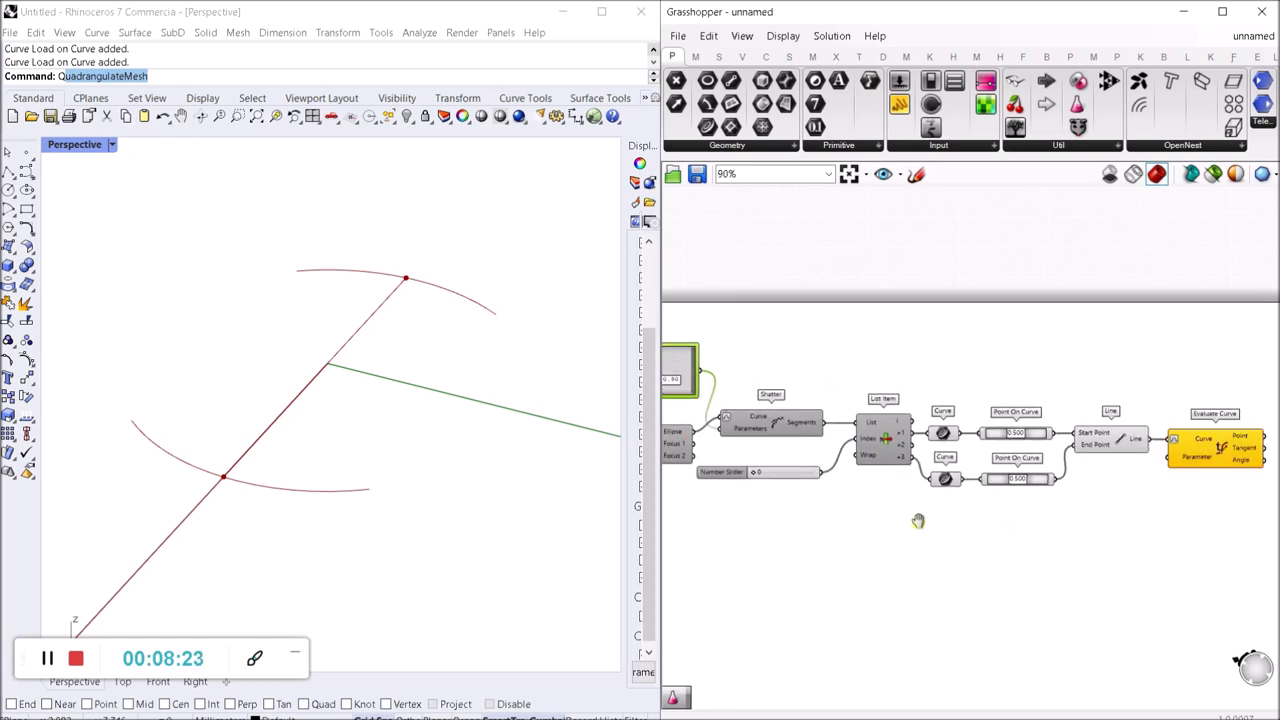
scroll(1121, 520, "up", 4)
mouse_move(1121, 520)
right_mouse_down()
mouse_move(989, 522)
mouse_move(1128, 522)
right_mouse_up()
scroll(985, 528, "down", 4)
left_click_drag(776, 408, 1229, 505, "alt")
right_click_drag(1175, 489, 1066, 525)
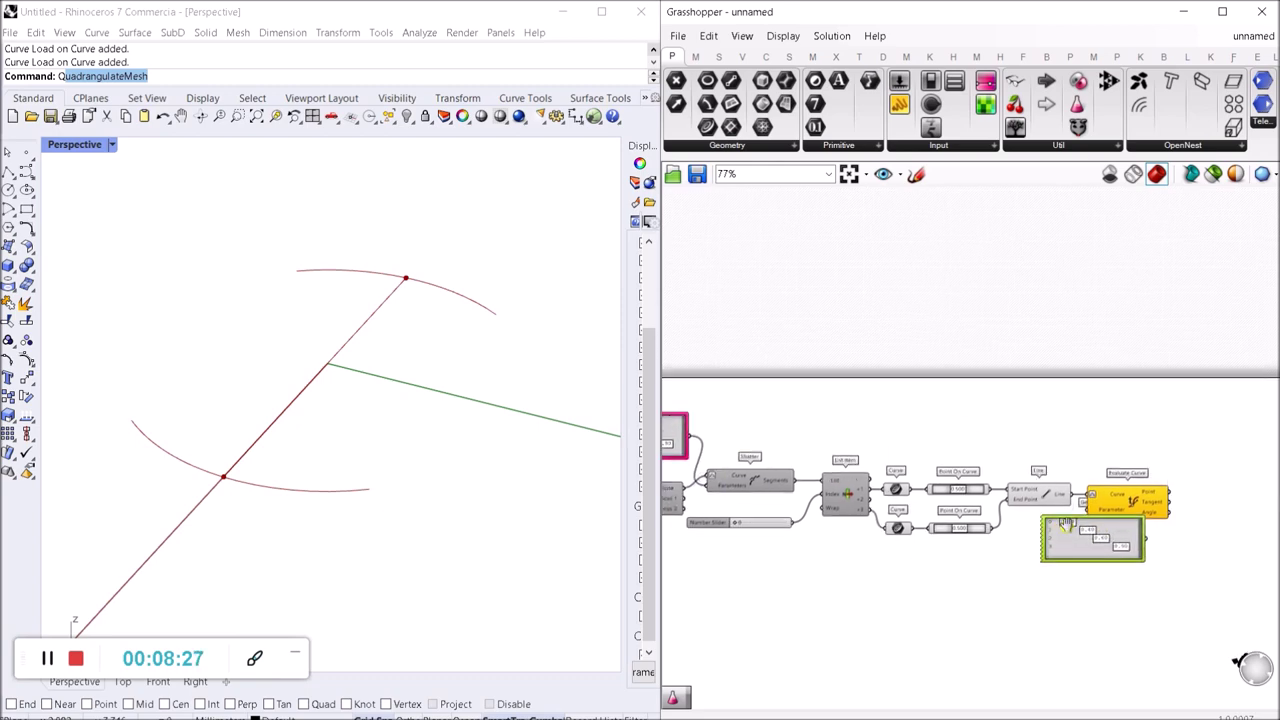
Step: Set the copied Gene Pool's gene count to 11 and enlarge the component to fit all its genes
scroll(1066, 525, "up", 6)
double_click(1042, 476)
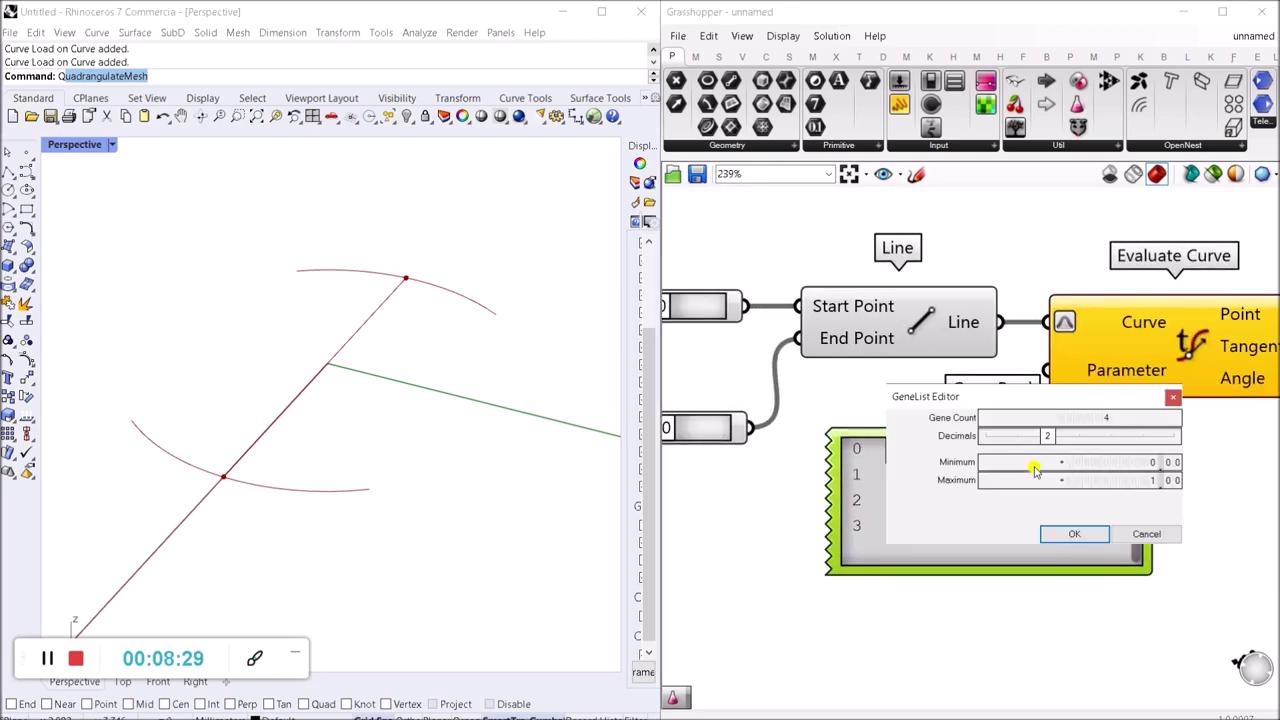
double_click(1113, 420)
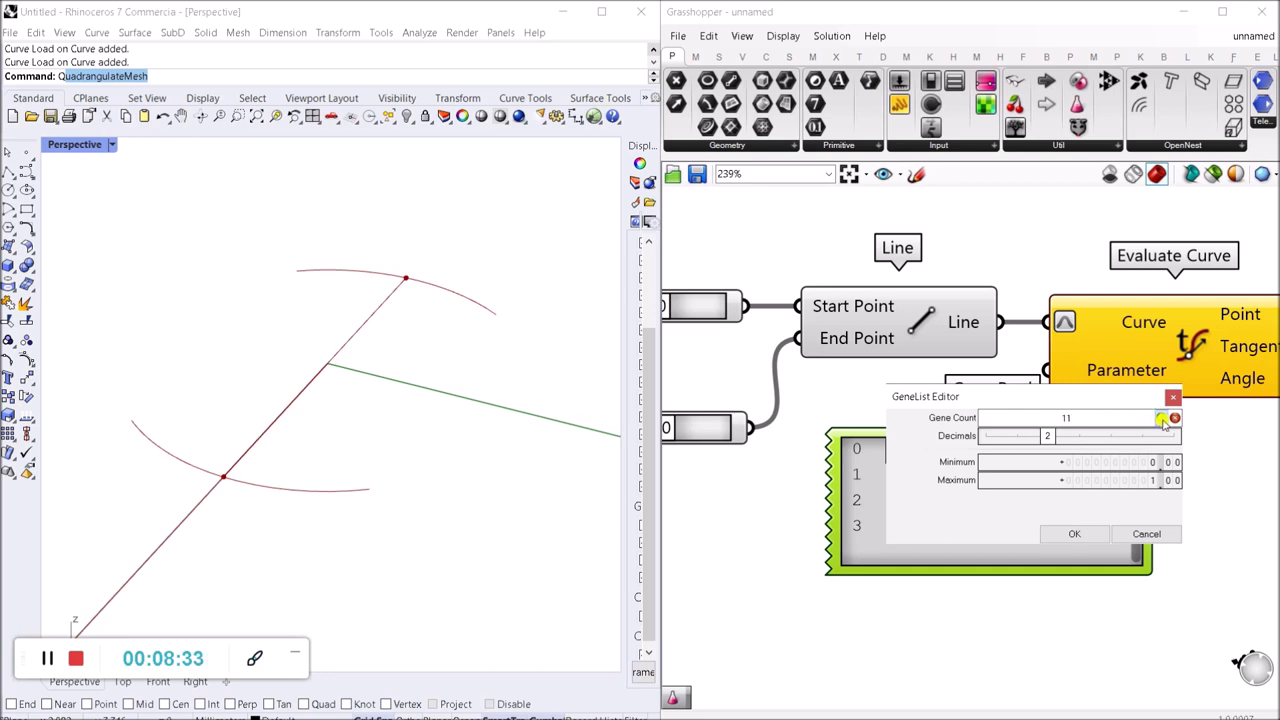
left_click(1161, 417)
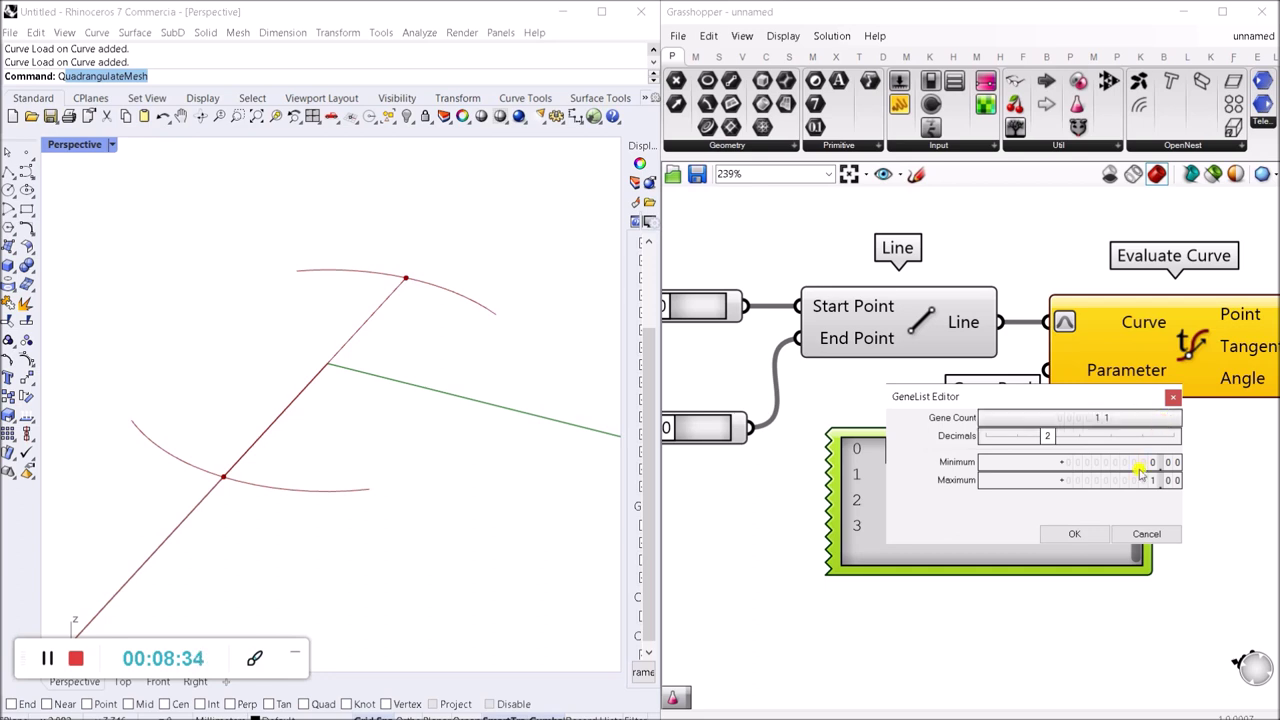
left_click(1067, 531)
scroll(1069, 567, "down", 3)
left_click_drag(1069, 570, 1075, 656)
left_click(1146, 608)
Step: Set genes 0 to 4 of the copied Gene Pool to 0.00, 0.10, 0.20, 0.30 and 0.40
scroll(1082, 636, "up", 3)
right_click_drag(1053, 480, 967, 395)
scroll(860, 358, "up", 3)
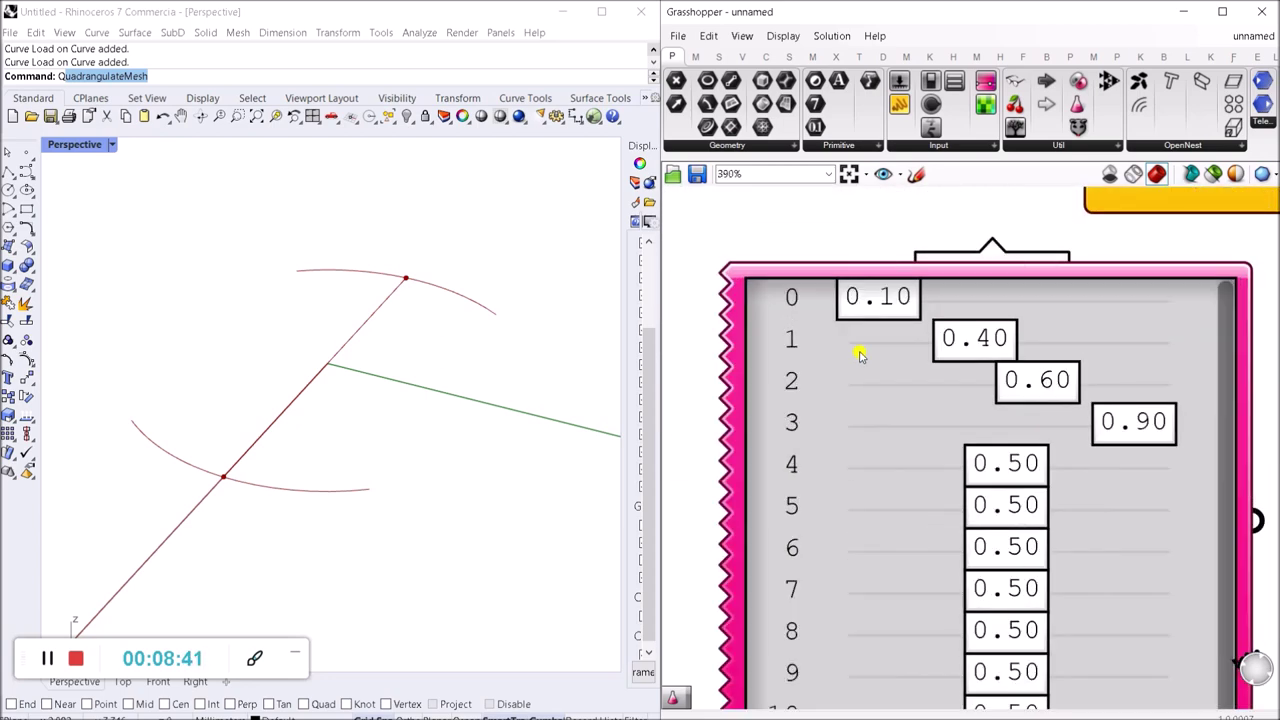
left_click_drag(875, 308, 826, 312)
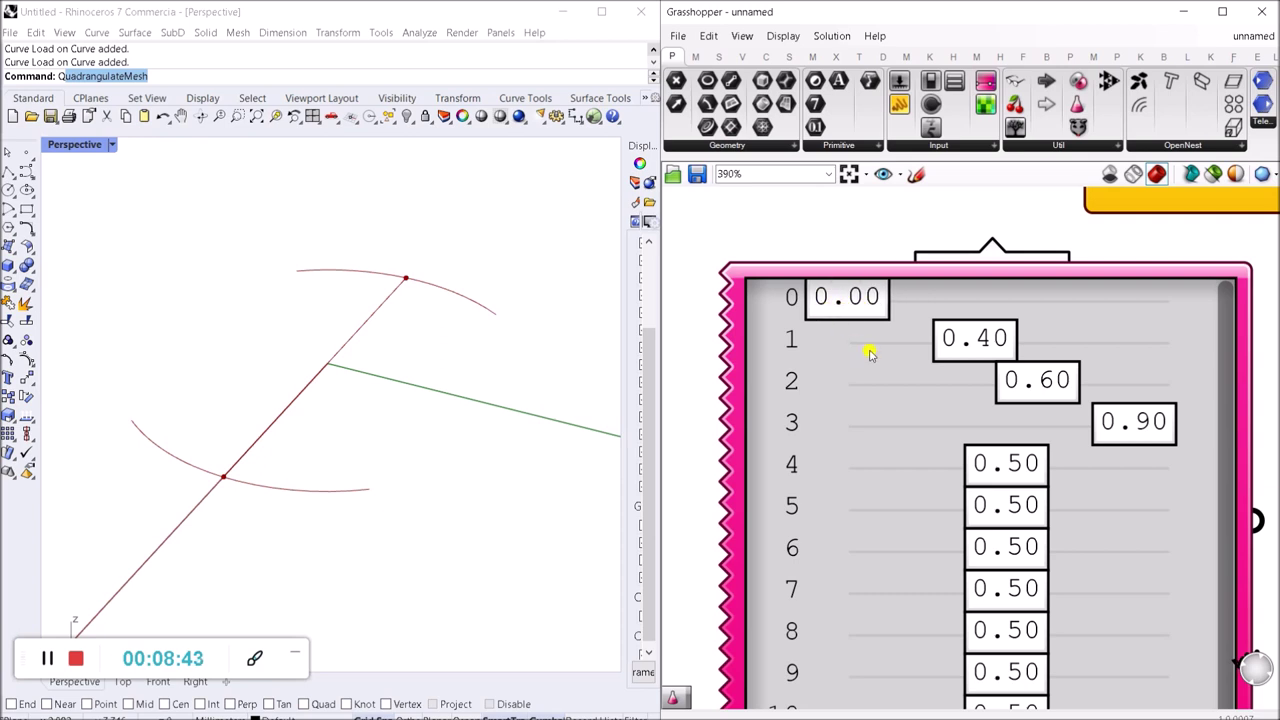
scroll(870, 352, "down", 2)
right_click_drag(895, 361, 877, 329)
scroll(895, 308, "up", 2)
left_click_drag(940, 314, 849, 313)
left_click_drag(975, 358, 863, 360)
left_click_drag(1043, 418, 900, 410)
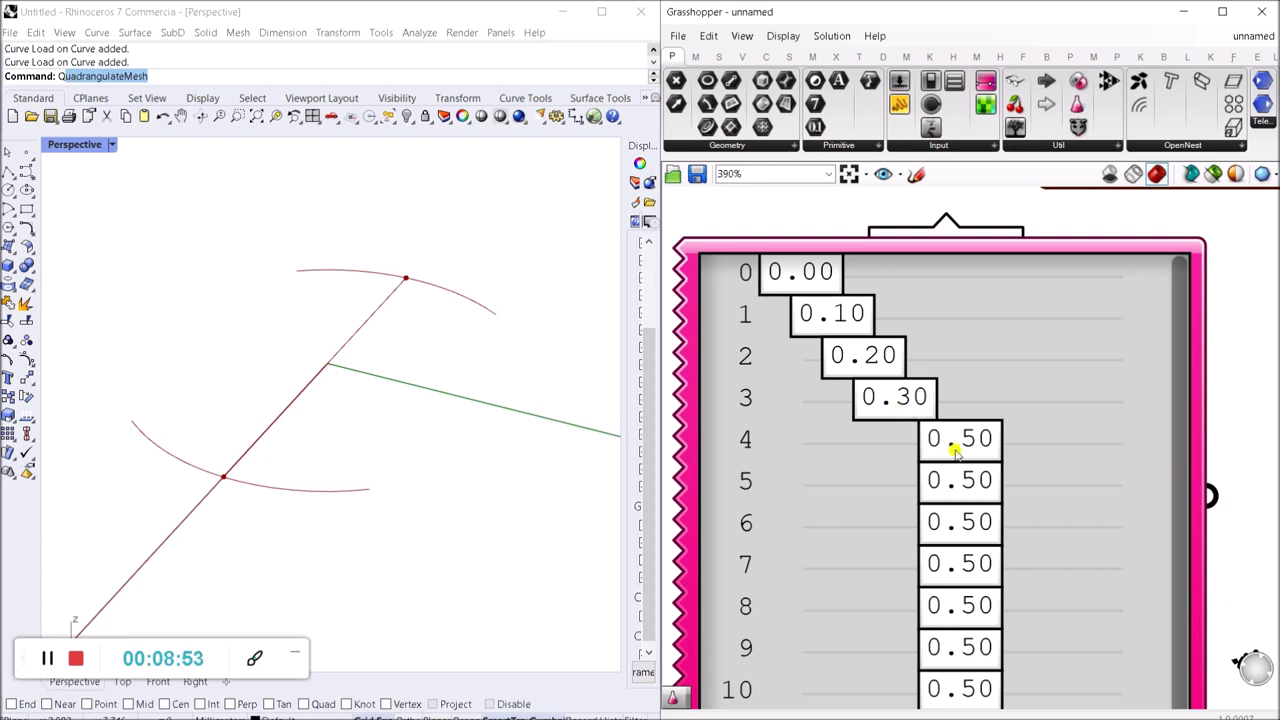
left_click_drag(958, 450, 927, 446)
Step: Set genes 6 to 10 of the copied Gene Pool to 0.60, 0.70, 0.80, 0.90 and 1.00
scroll(983, 471, "down", 3)
right_click_drag(990, 481, 931, 417)
scroll(931, 417, "up", 3)
left_click_drag(905, 405, 1005, 535)
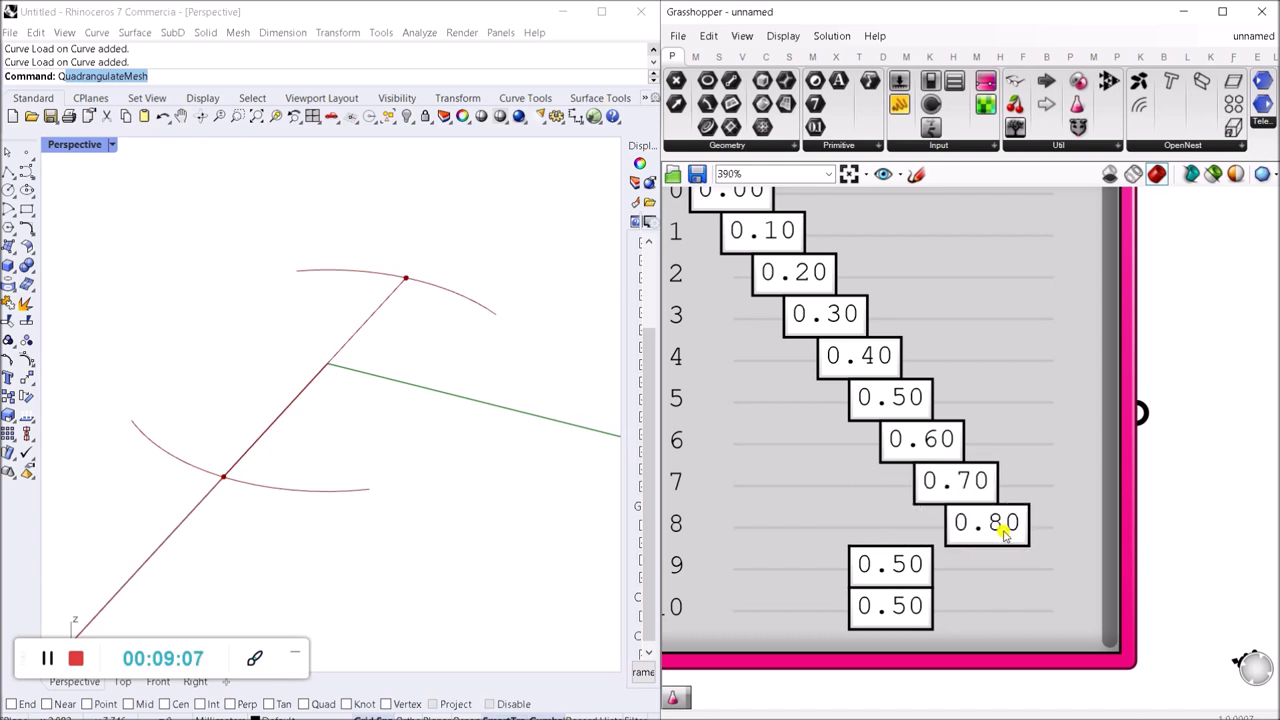
left_click_drag(905, 565, 1033, 567)
left_click_drag(901, 622, 1069, 590)
scroll(1217, 520, "down", 6)
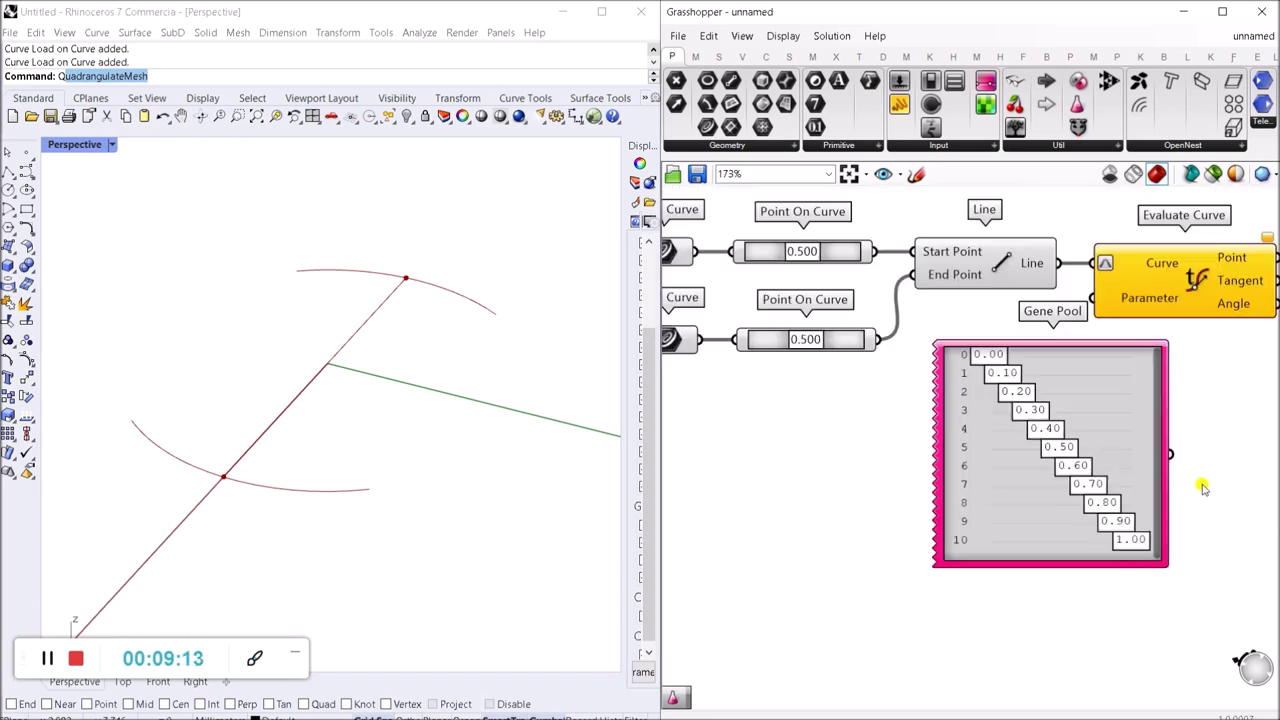
right_click_drag(1044, 546, 838, 556)
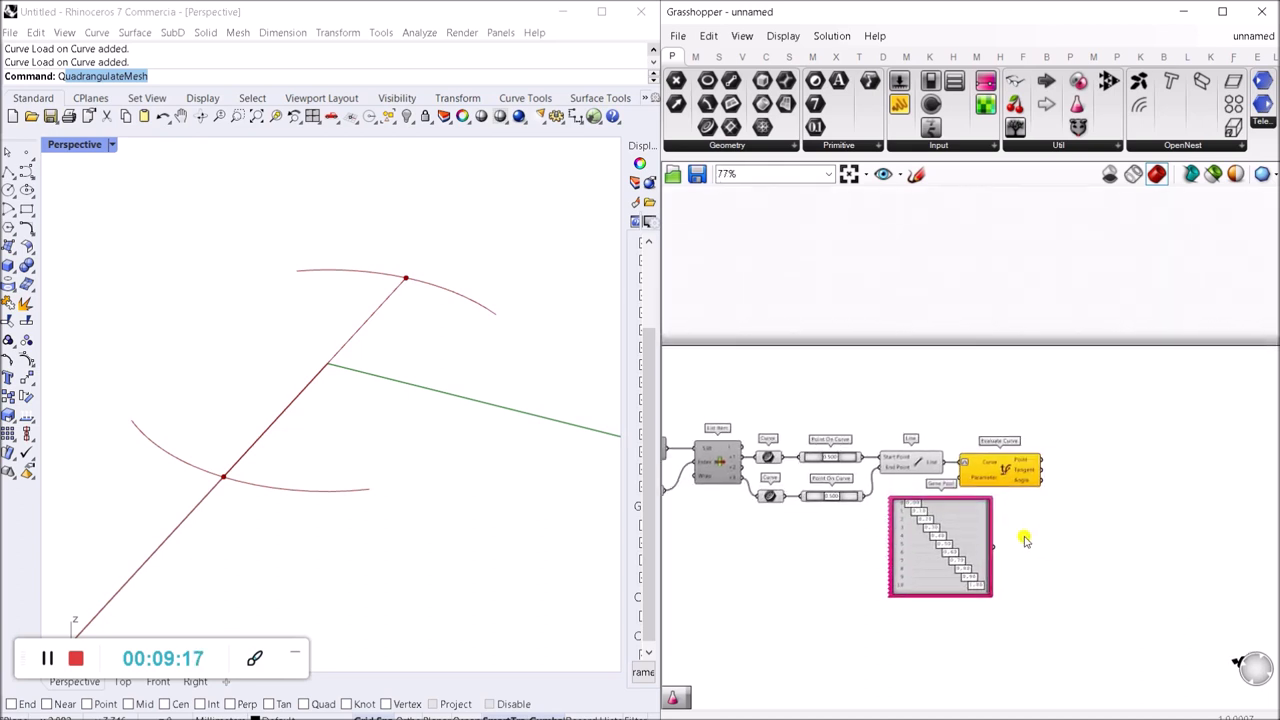
scroll(1074, 534, "up", 2)
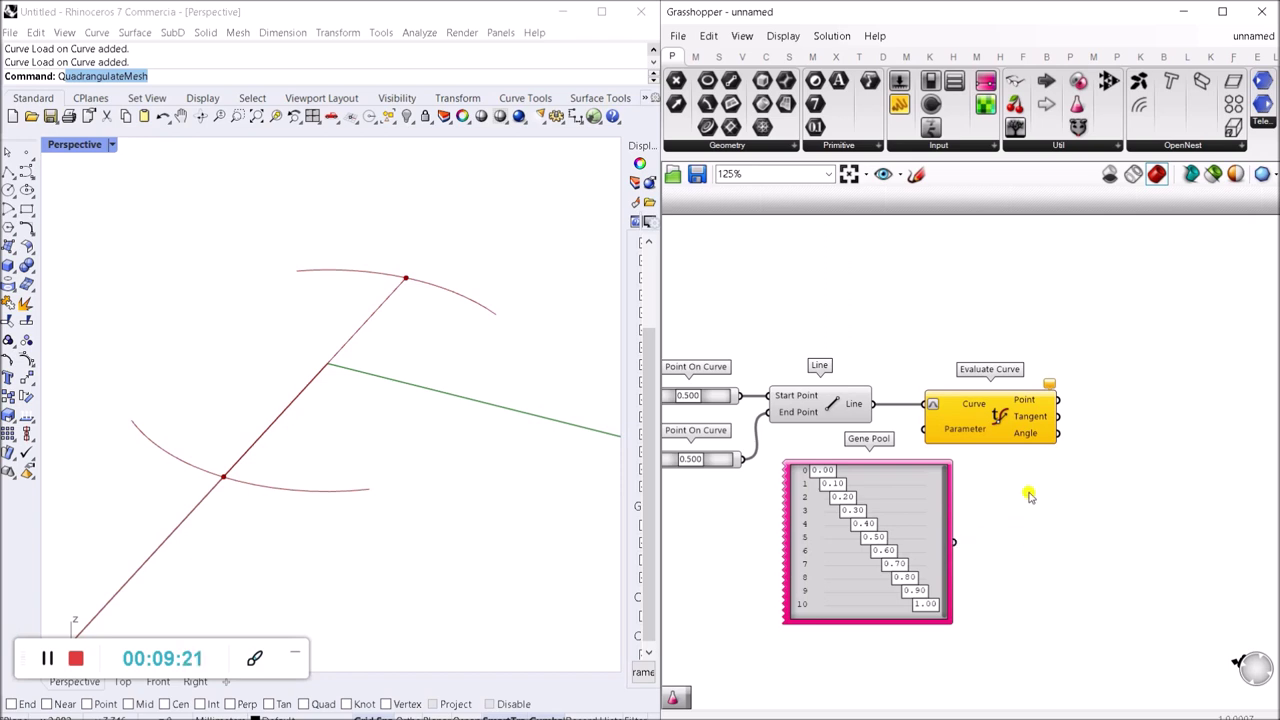
Step: Connect the 11-value Gene Pool to the Evaluate Curve component's Parameter input and tidy the component's position
scroll(1030, 496, "up", 1)
left_click_drag(905, 419, 942, 552)
left_click_drag(893, 494, 836, 497)
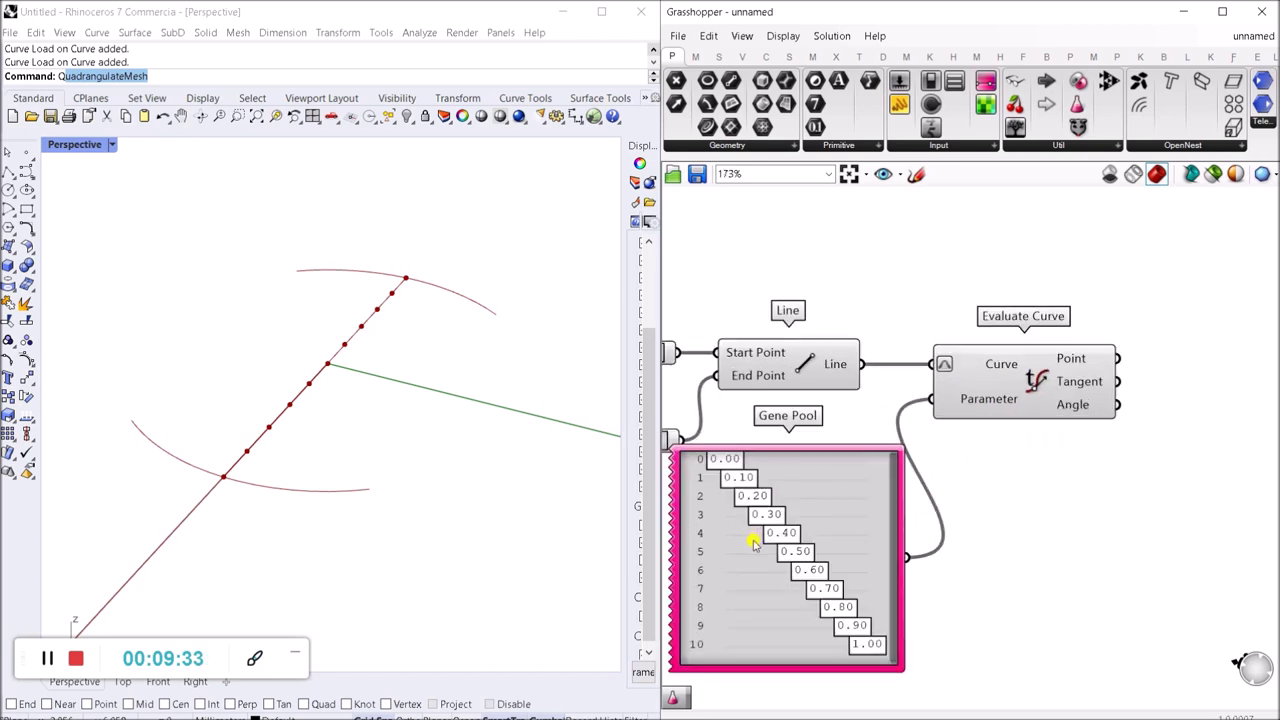
scroll(1050, 560, "up", 2)
scroll(860, 520, "up", 2)
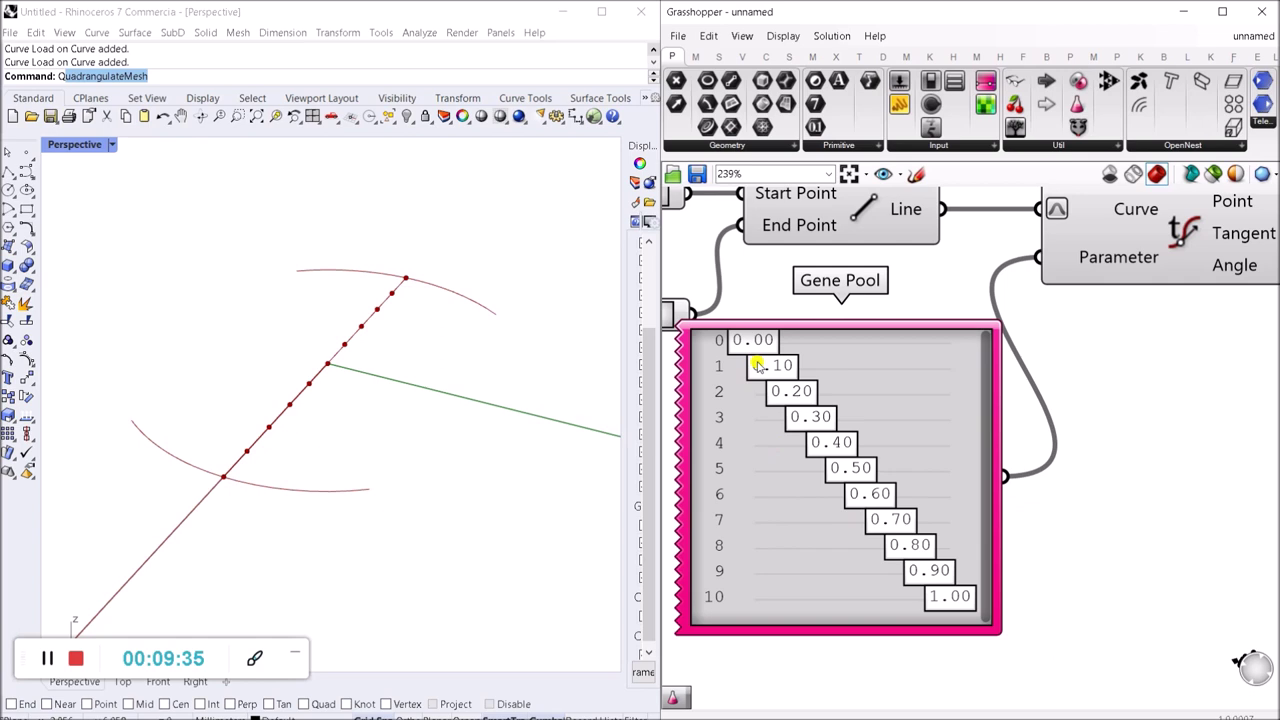
scroll(1060, 470, "down", 4)
scroll(1050, 480, "up", 3)
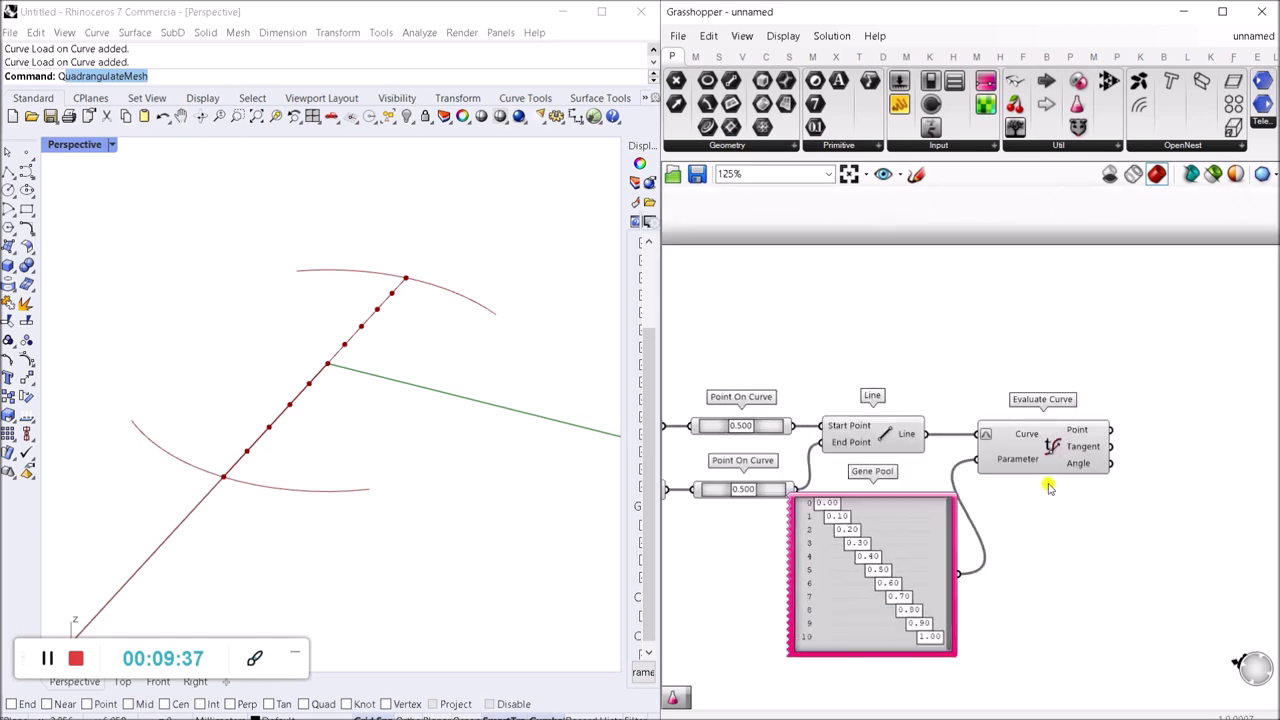
left_click_drag(1032, 440, 1020, 440)
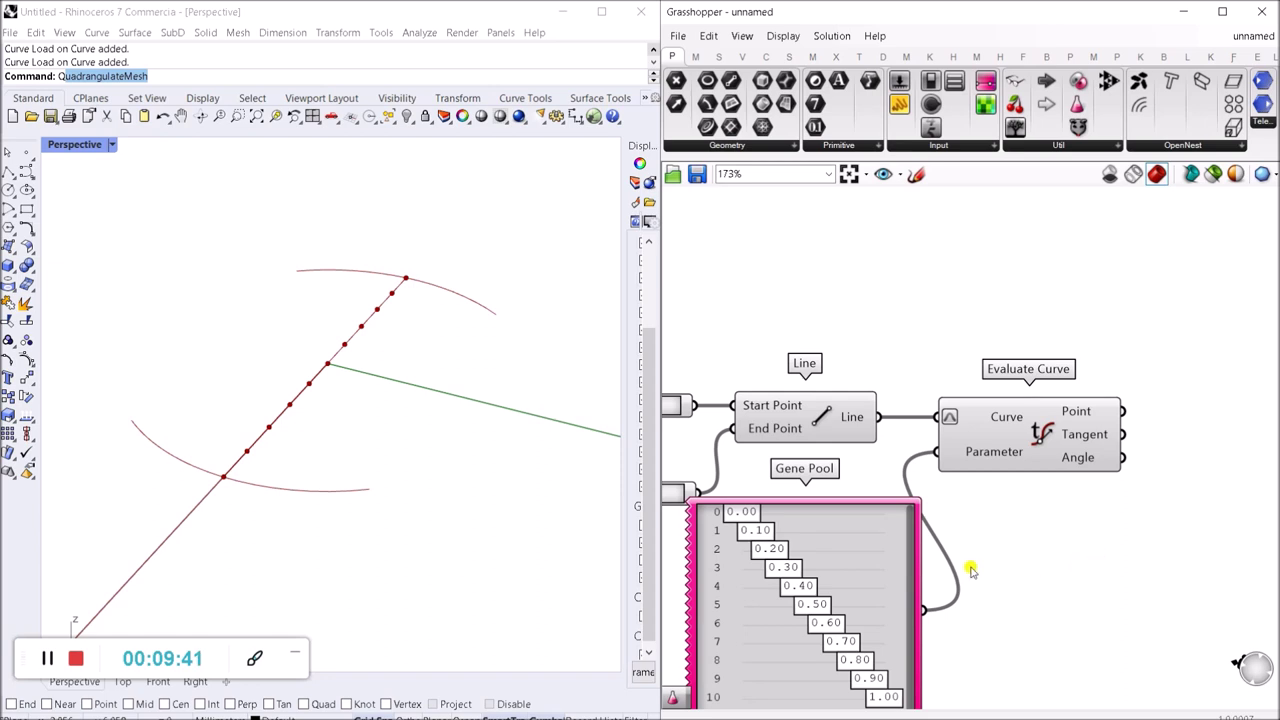
right_click_drag(443, 380, 337, 386)
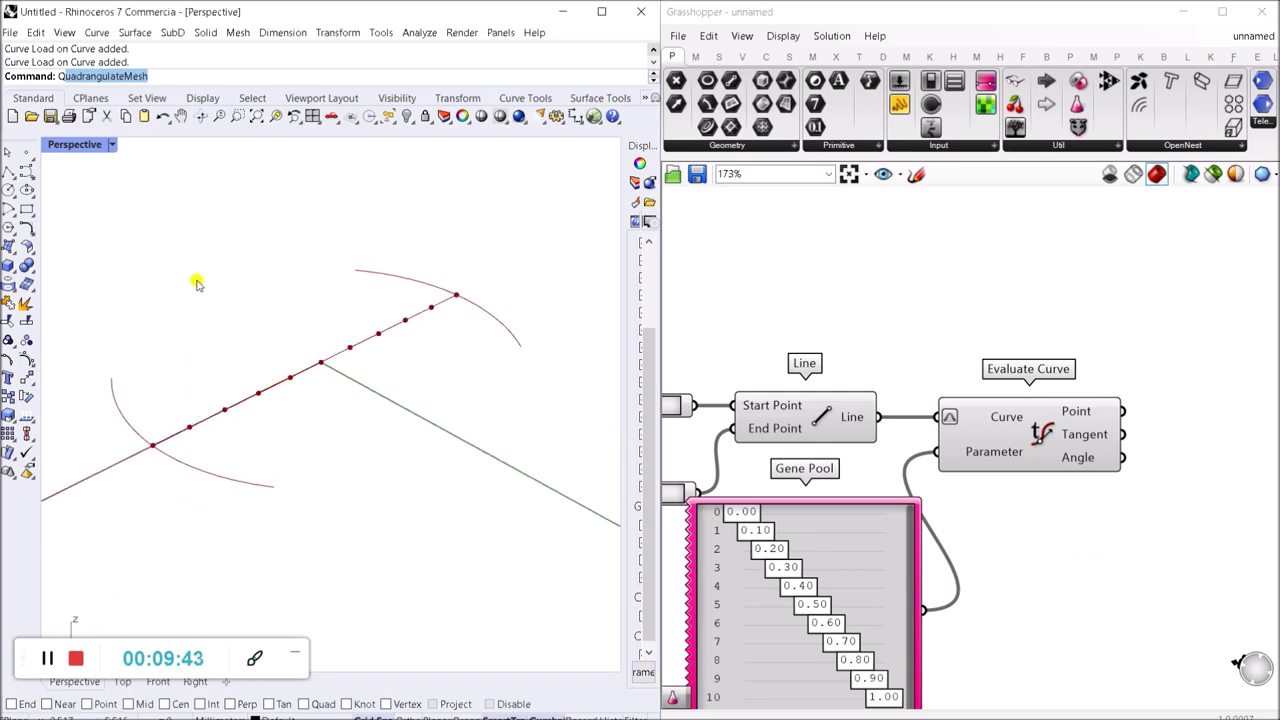
Step: Add a Move component after Evaluate Curve and feed the evaluated points into its Geometry input
right_click_drag(1143, 543, 1003, 539)
double_click(1114, 508)
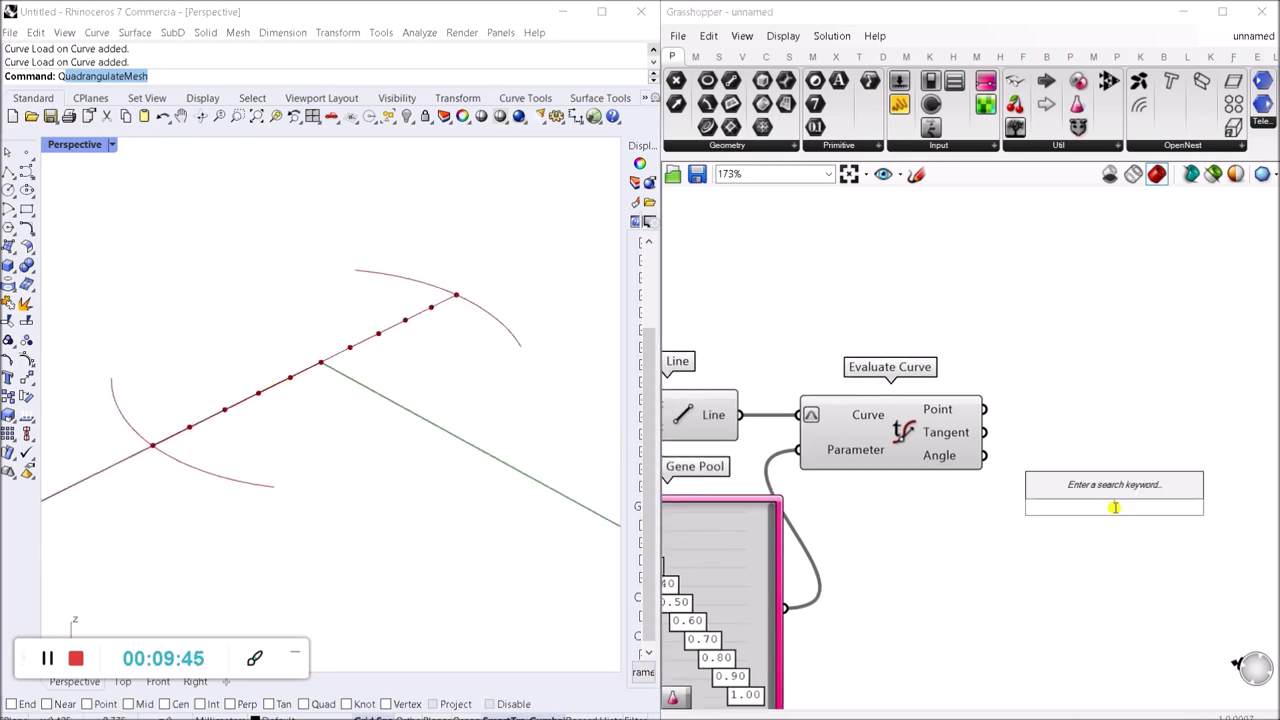
type("MOVE")
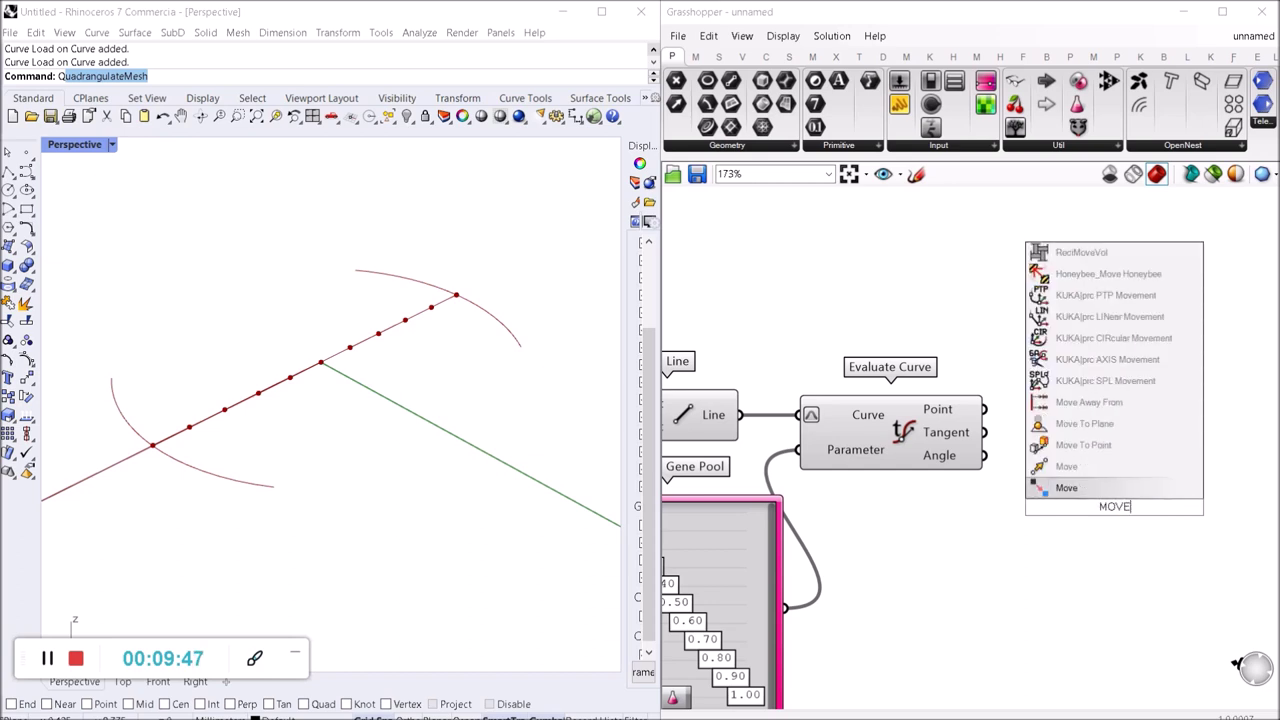
key("Return")
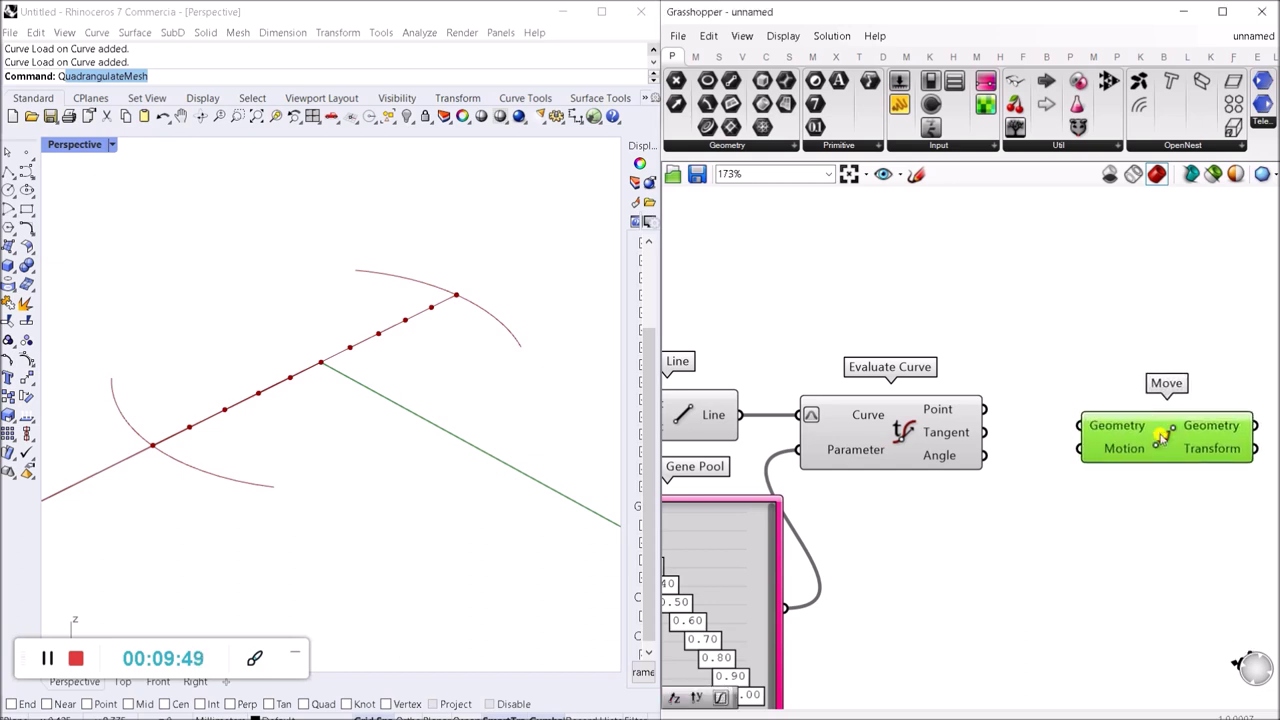
left_click_drag(1090, 425, 986, 409)
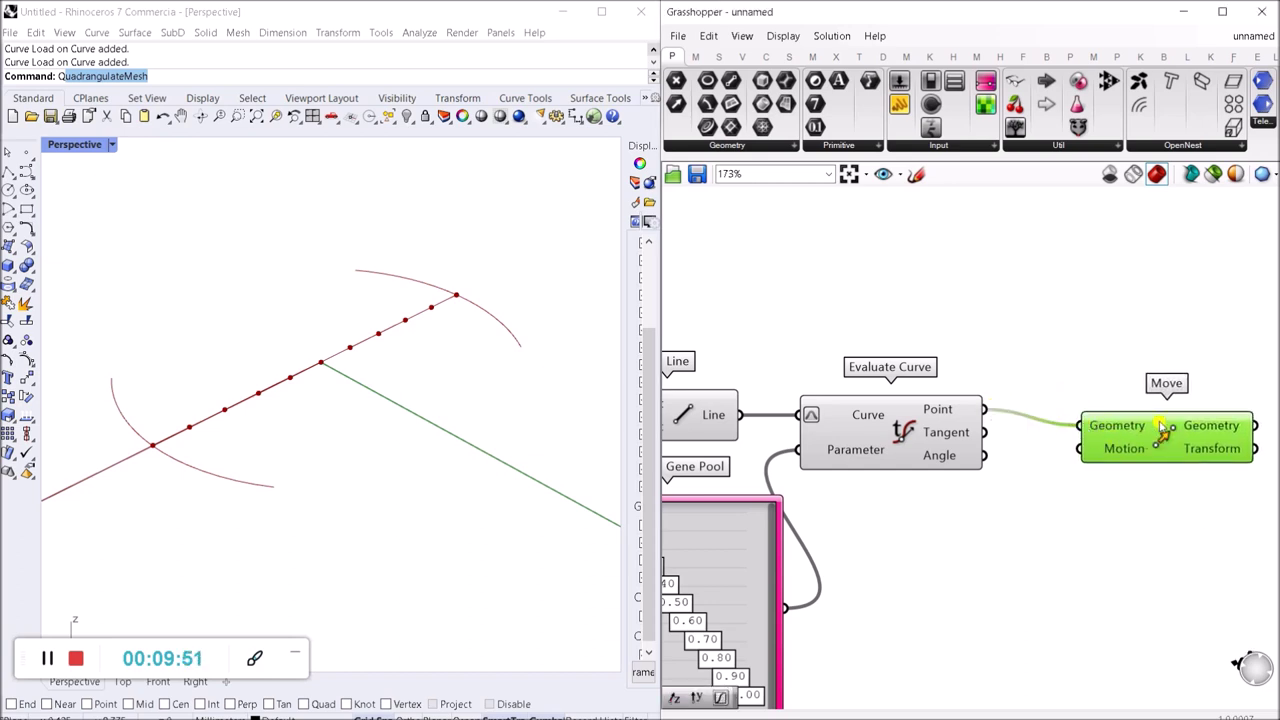
left_click_drag(1160, 428, 1152, 405)
left_click(1109, 486)
right_click_drag(1109, 486, 1010, 490)
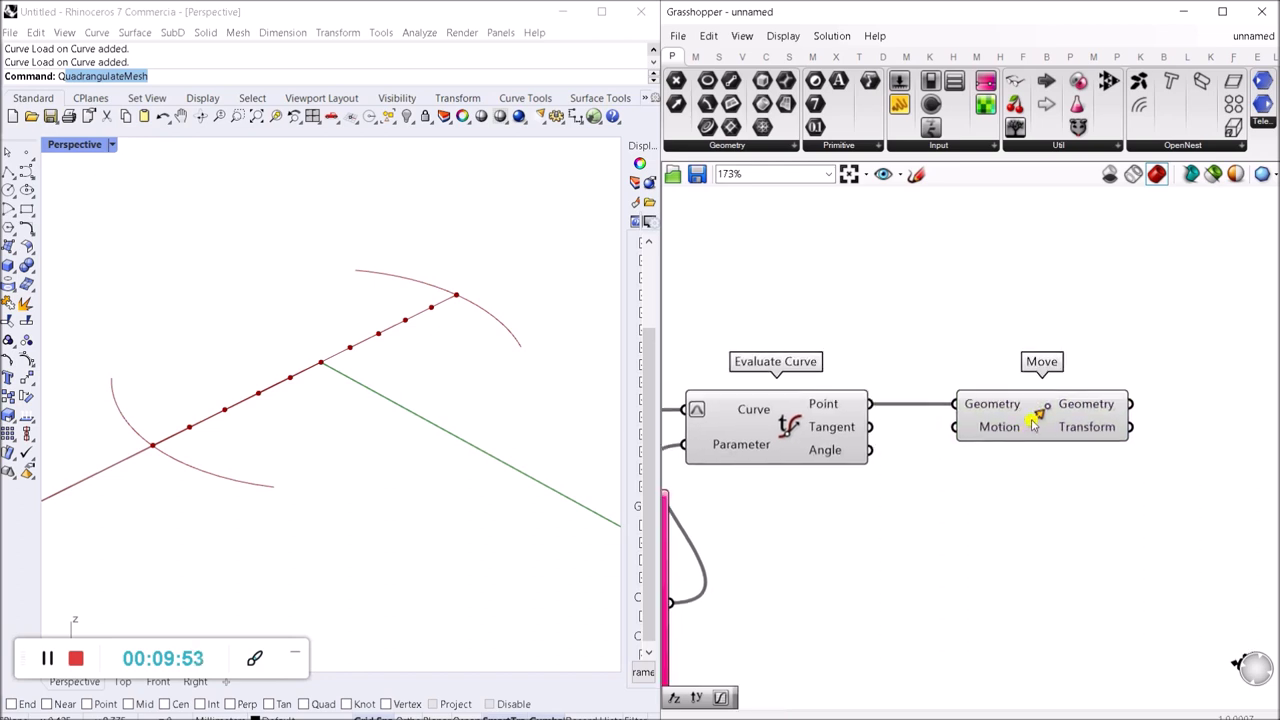
left_click_drag(1035, 424, 1086, 433)
Step: Add a Unit Z component below Move and connect its unit vector to the Motion input
double_click(1036, 509)
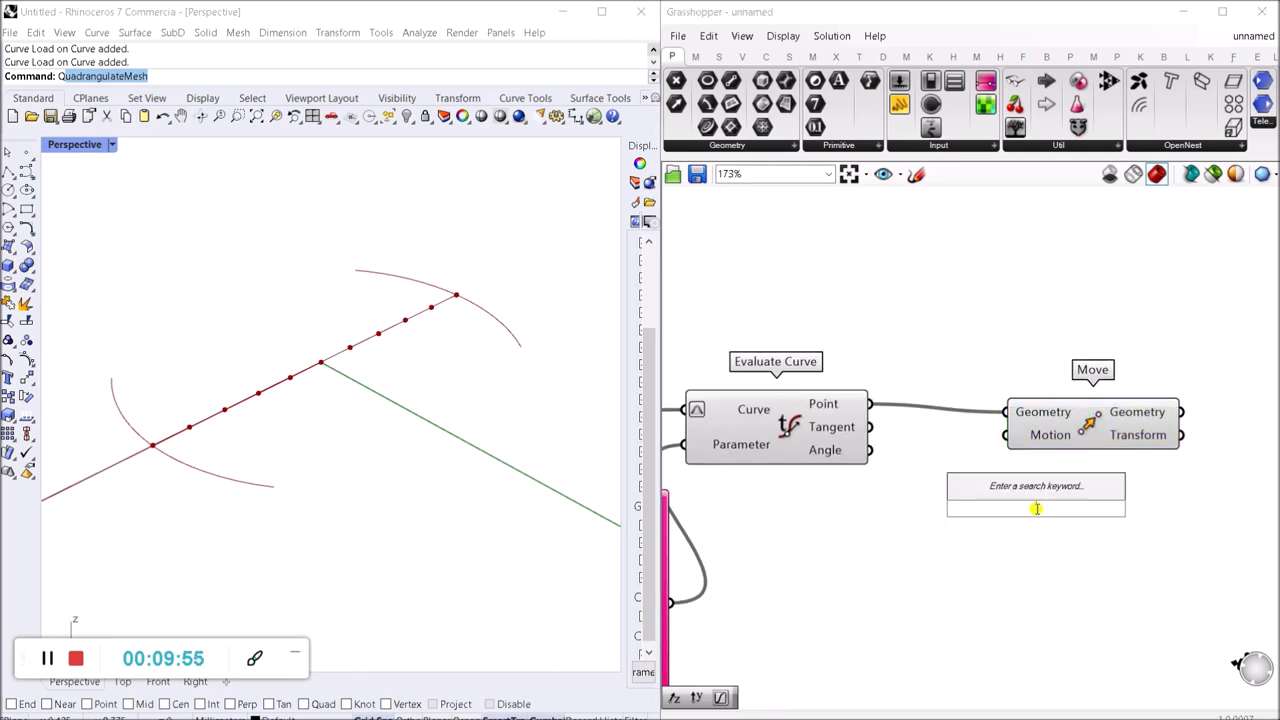
key("Return")
left_click_drag(1036, 510, 910, 545)
left_click_drag(997, 546, 1010, 436)
left_click_drag(1079, 412, 1075, 404)
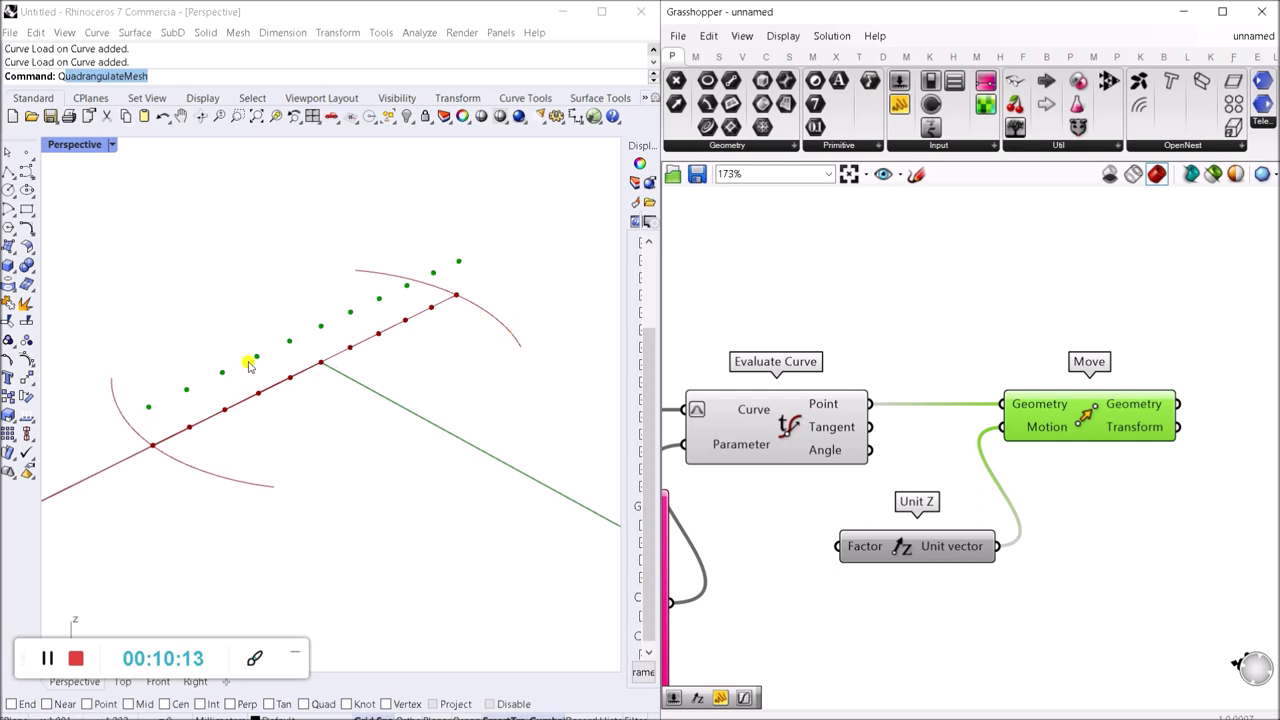
Step: Add a Graph Mapper component and place it below the Unit Z component
scroll(838, 420, "down", 2)
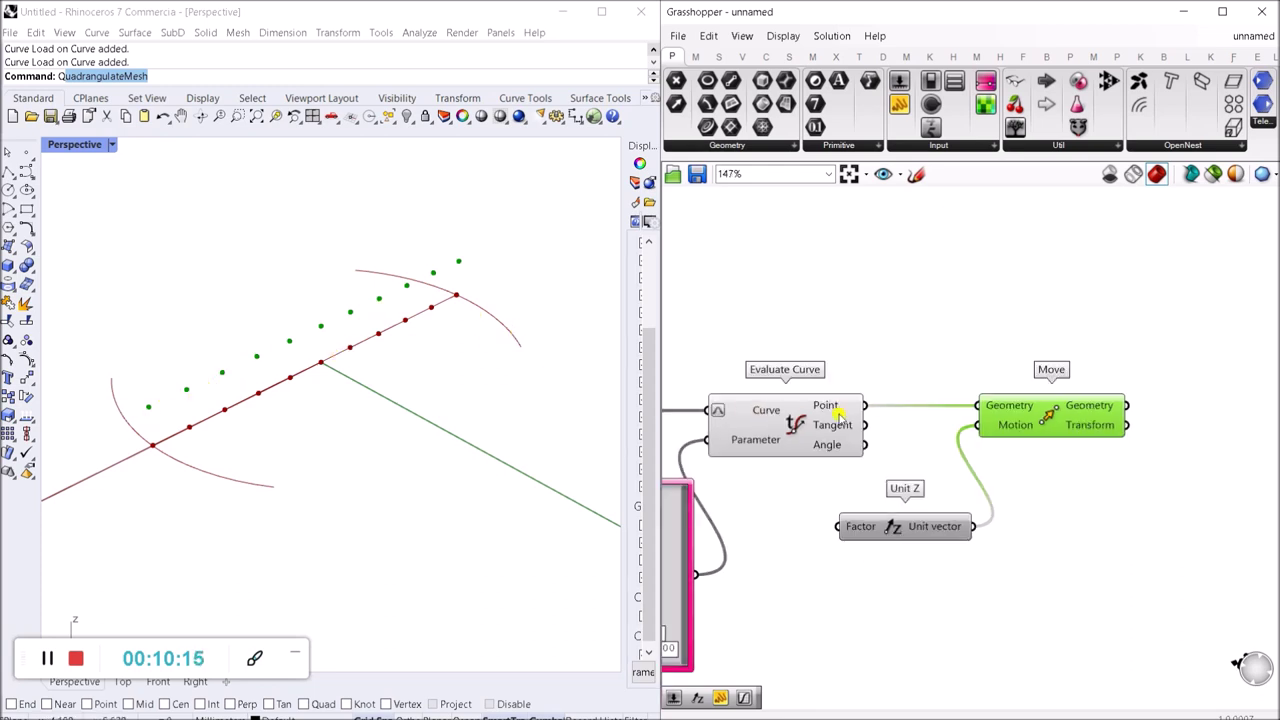
right_click_drag(841, 495, 830, 384)
scroll(808, 418, "up", 2)
double_click(810, 503)
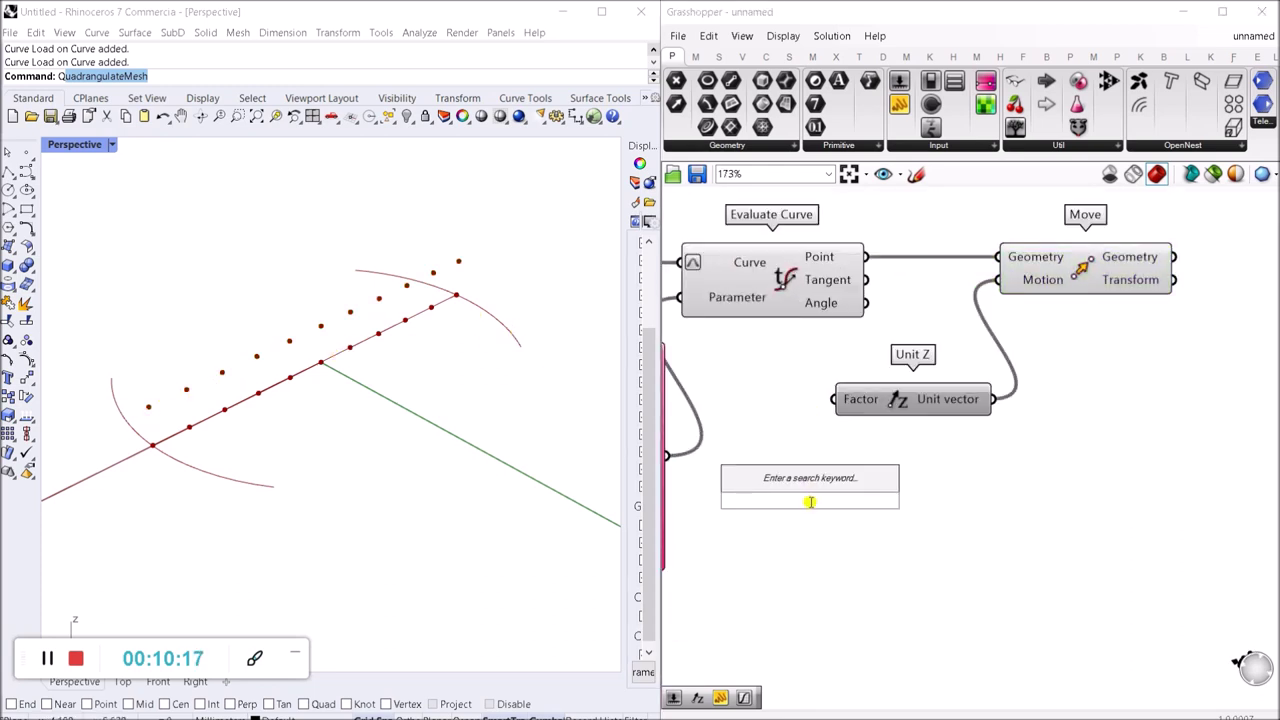
type("GRAP")
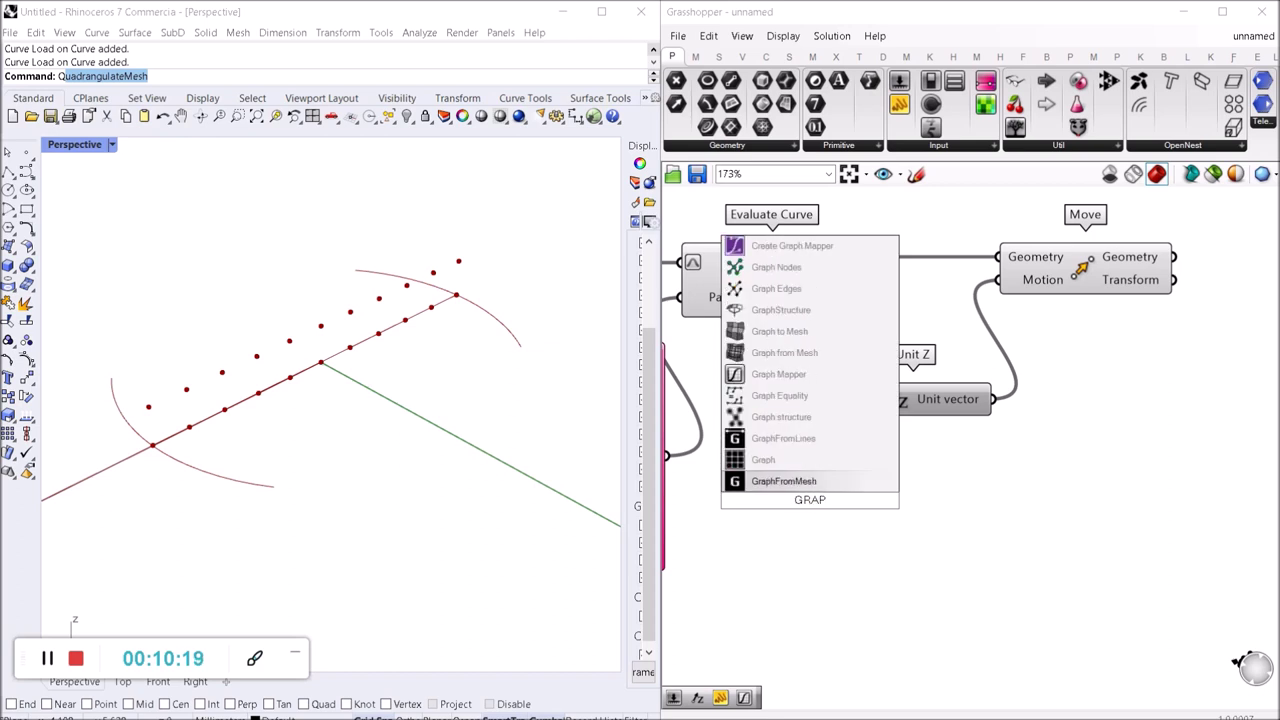
key("Up")
key("Up")
key("Up")
key("Up")
key("Up")
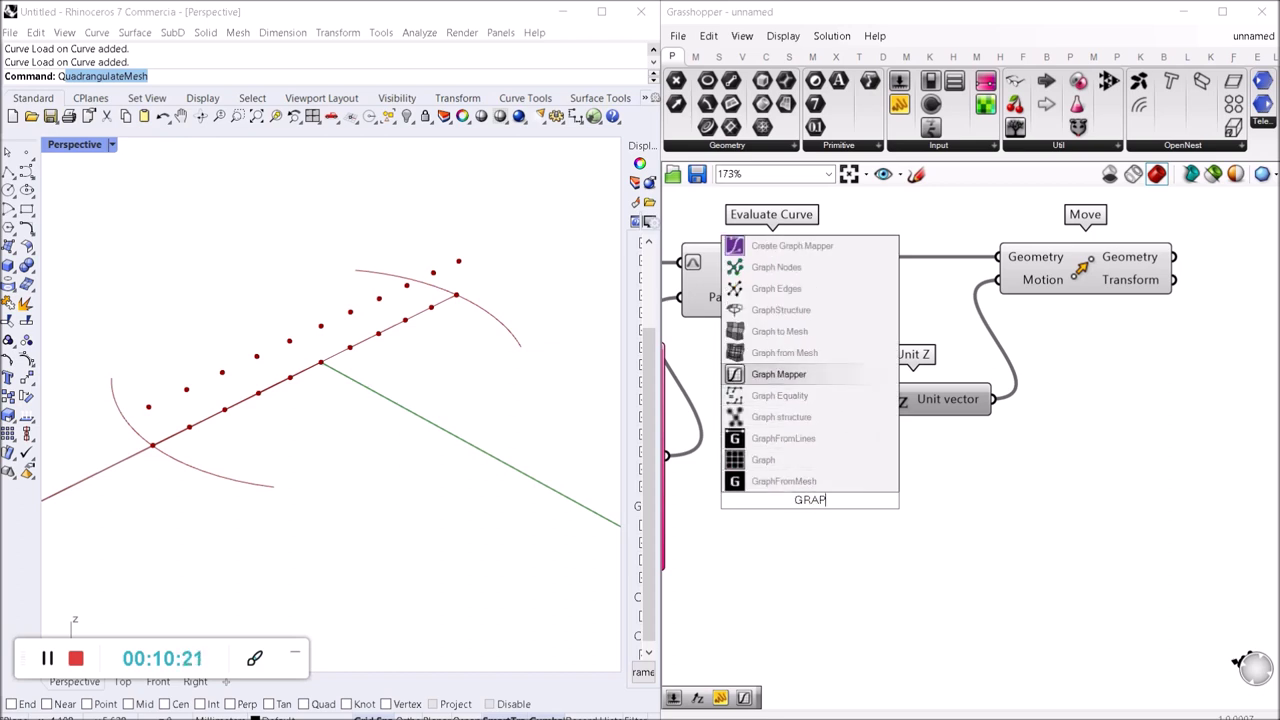
key("Return")
left_click_drag(799, 560, 783, 661)
right_click_drag(924, 557, 962, 480)
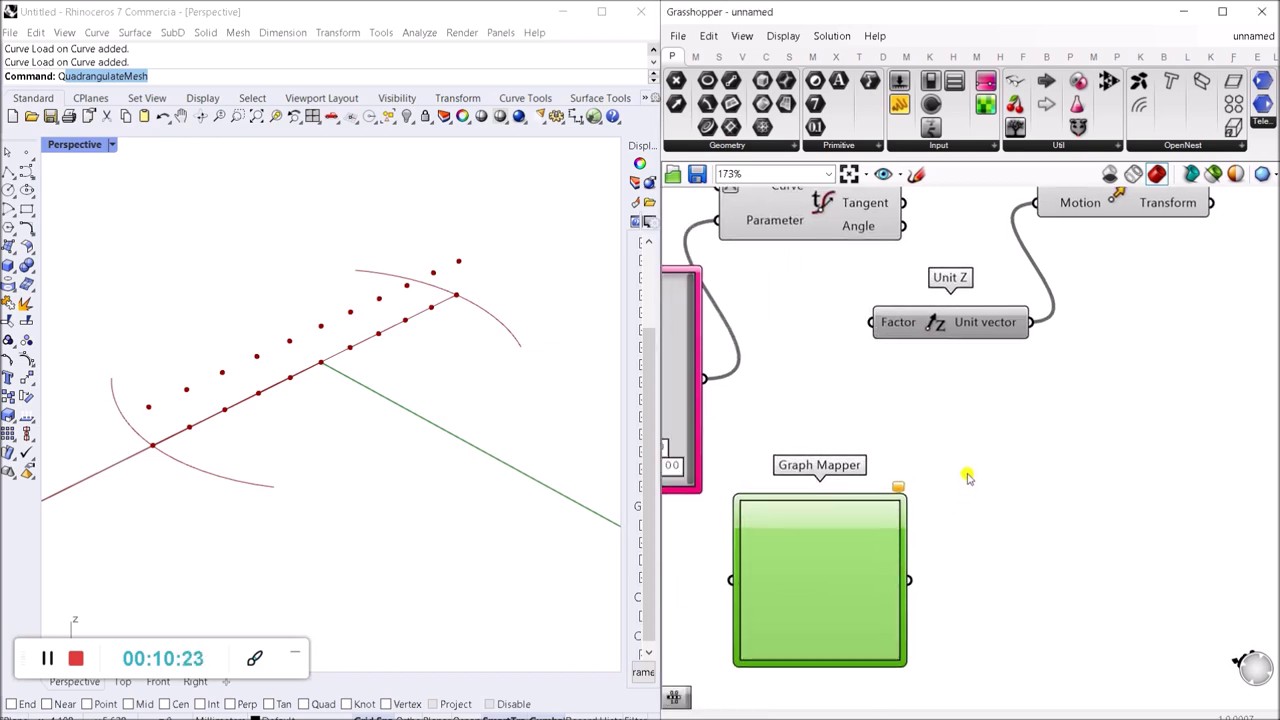
right_click_drag(858, 565, 1013, 503)
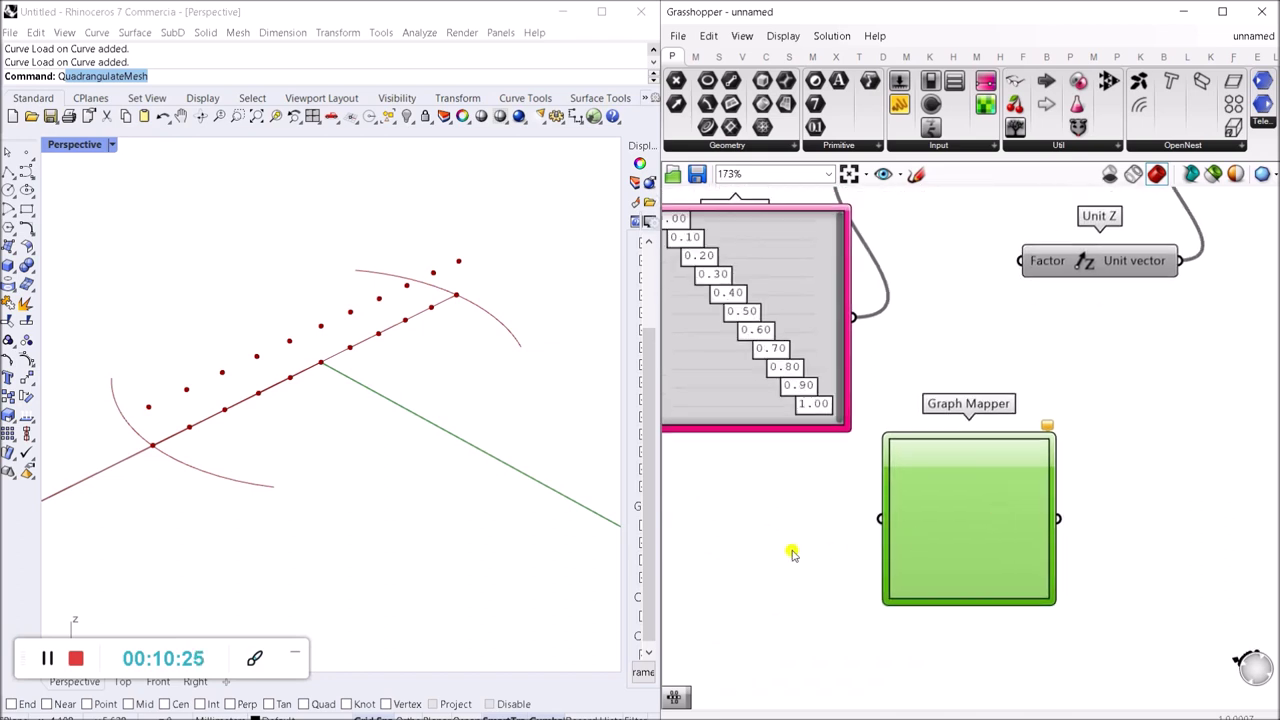
Step: Add a Range component on the input side of the Graph Mapper
double_click(791, 550)
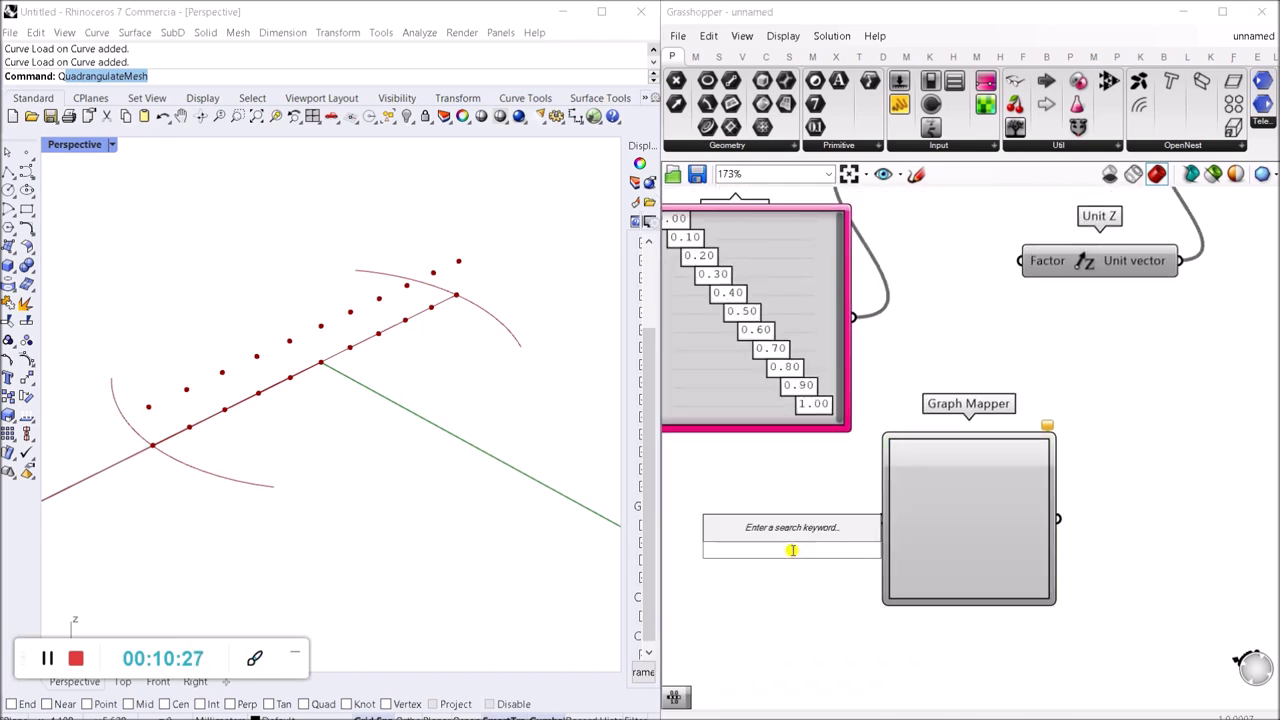
type("RANG")
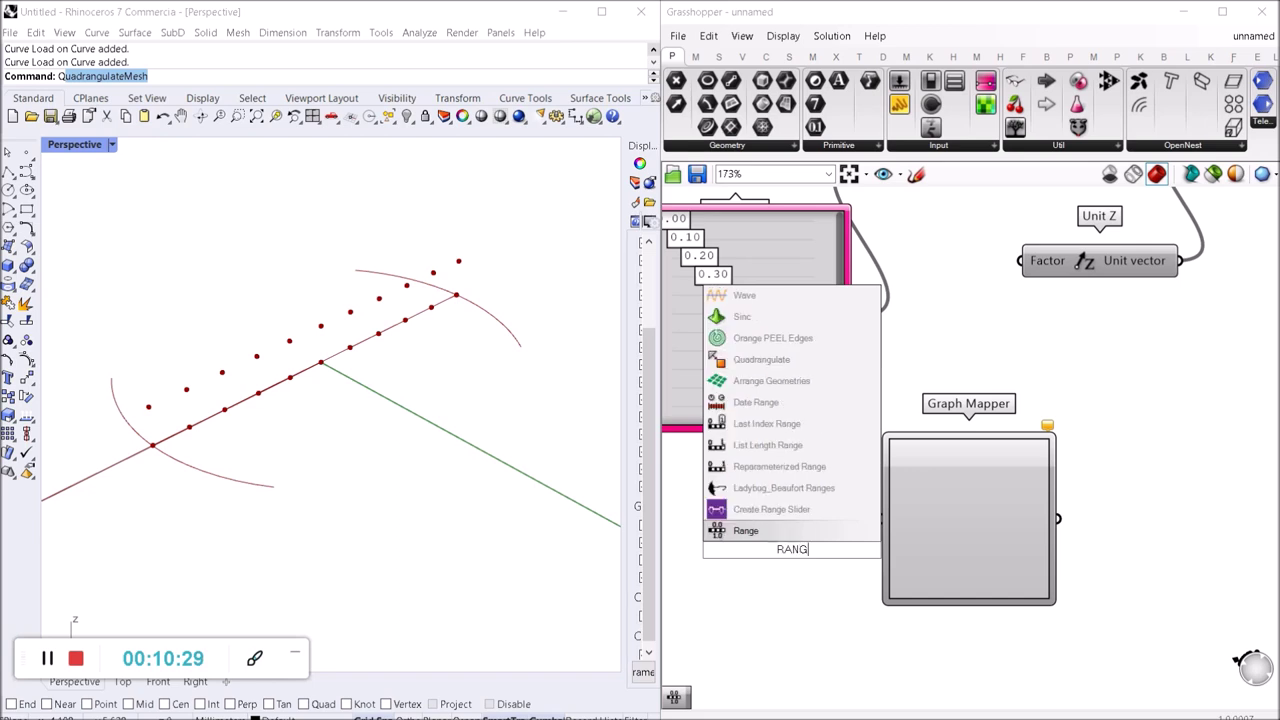
key("Return")
right_click_drag(800, 470, 889, 489)
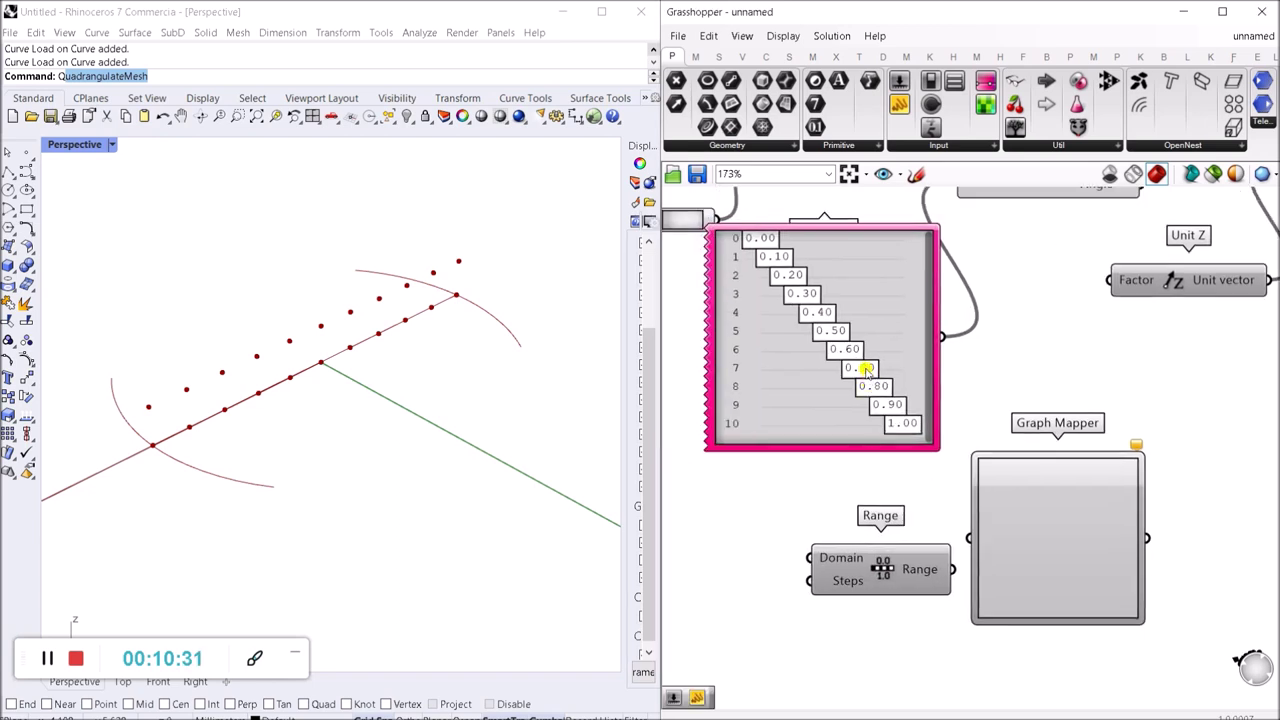
right_click_drag(806, 420, 826, 503)
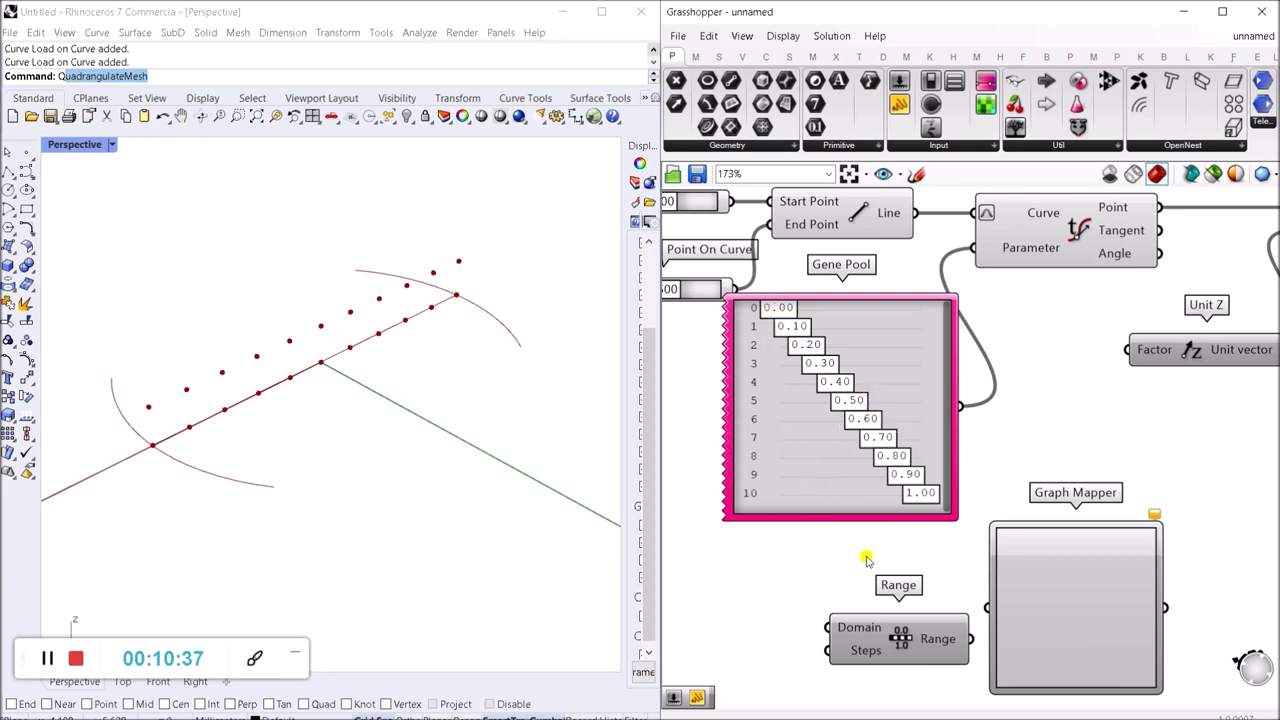
Step: Create two number sliders with a value of 10 and place them one above the other before the Range component
right_click_drag(812, 585, 820, 502)
double_click(782, 534)
type("10")
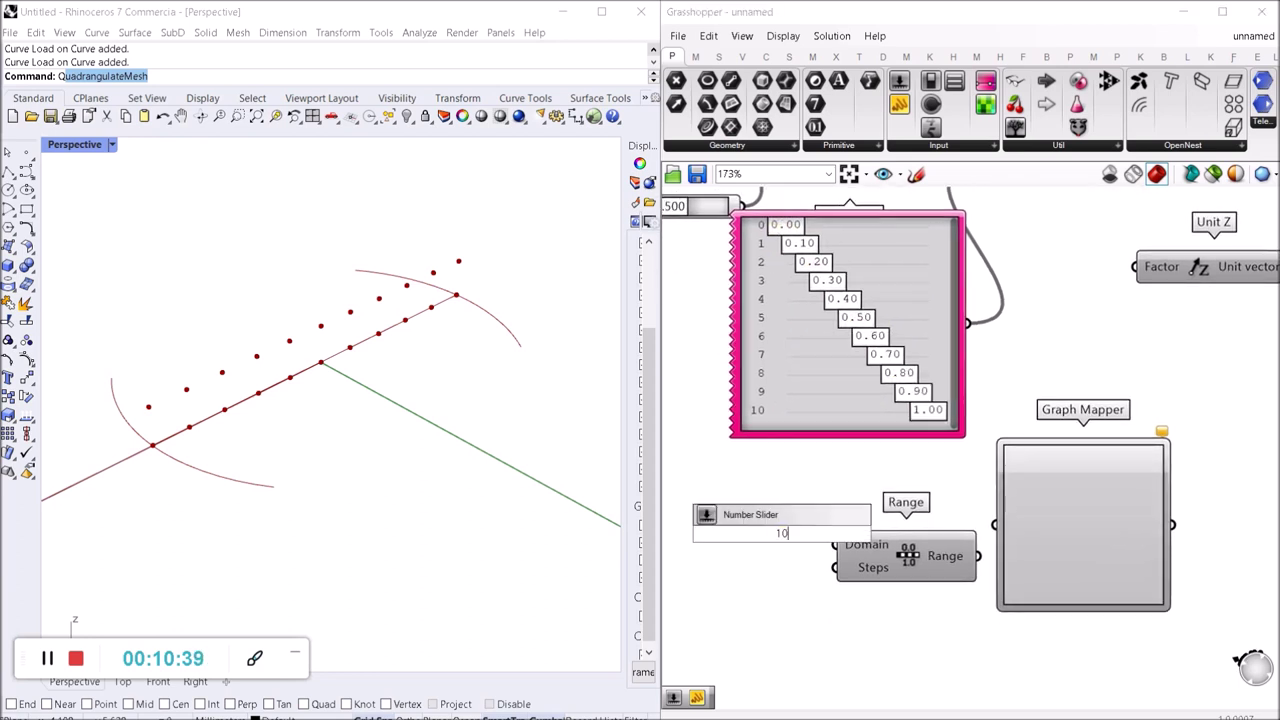
key("Return")
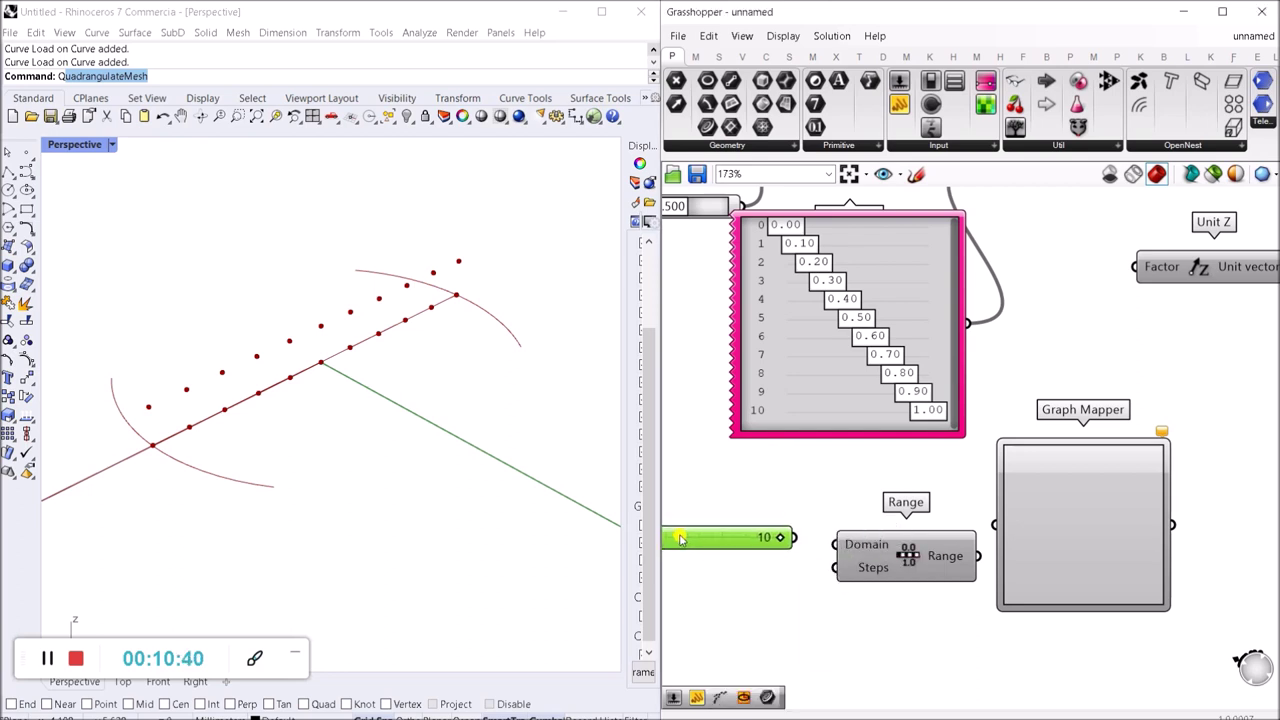
double_click(757, 584)
key("Return")
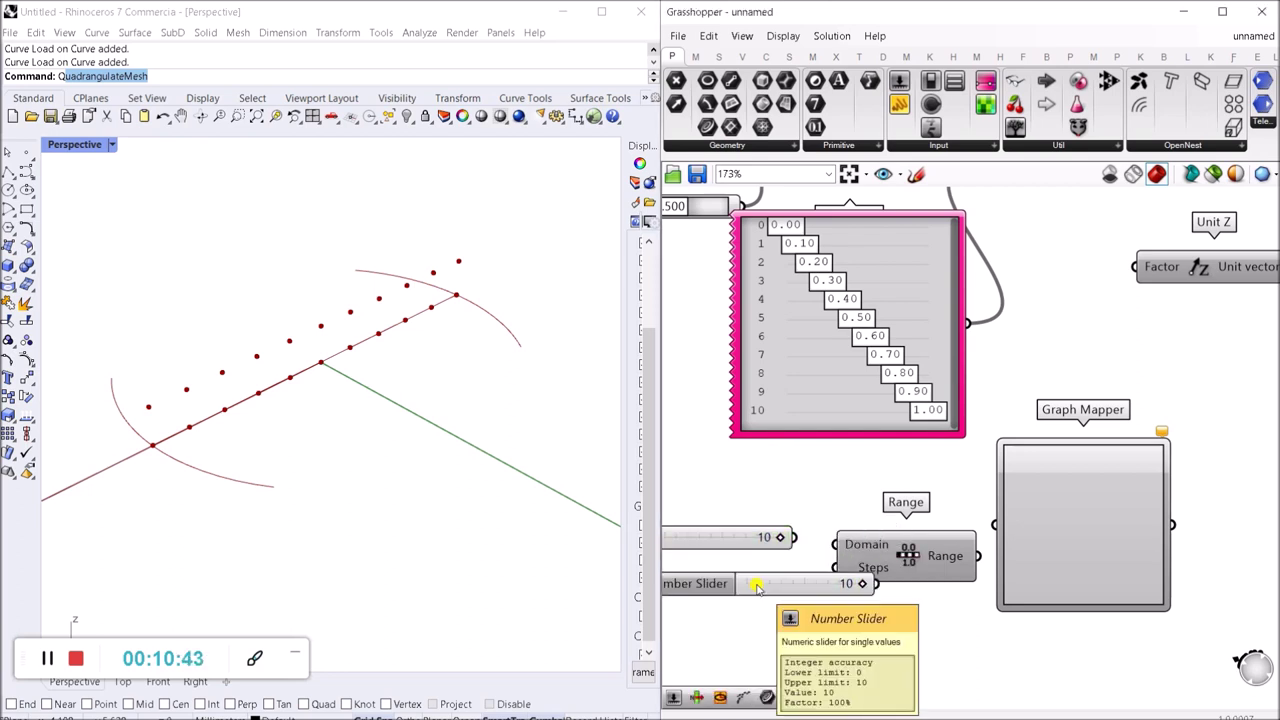
right_click_drag(811, 583, 901, 572)
left_click(872, 576)
left_click_drag(872, 576, 813, 579)
scroll(888, 574, "up", 2)
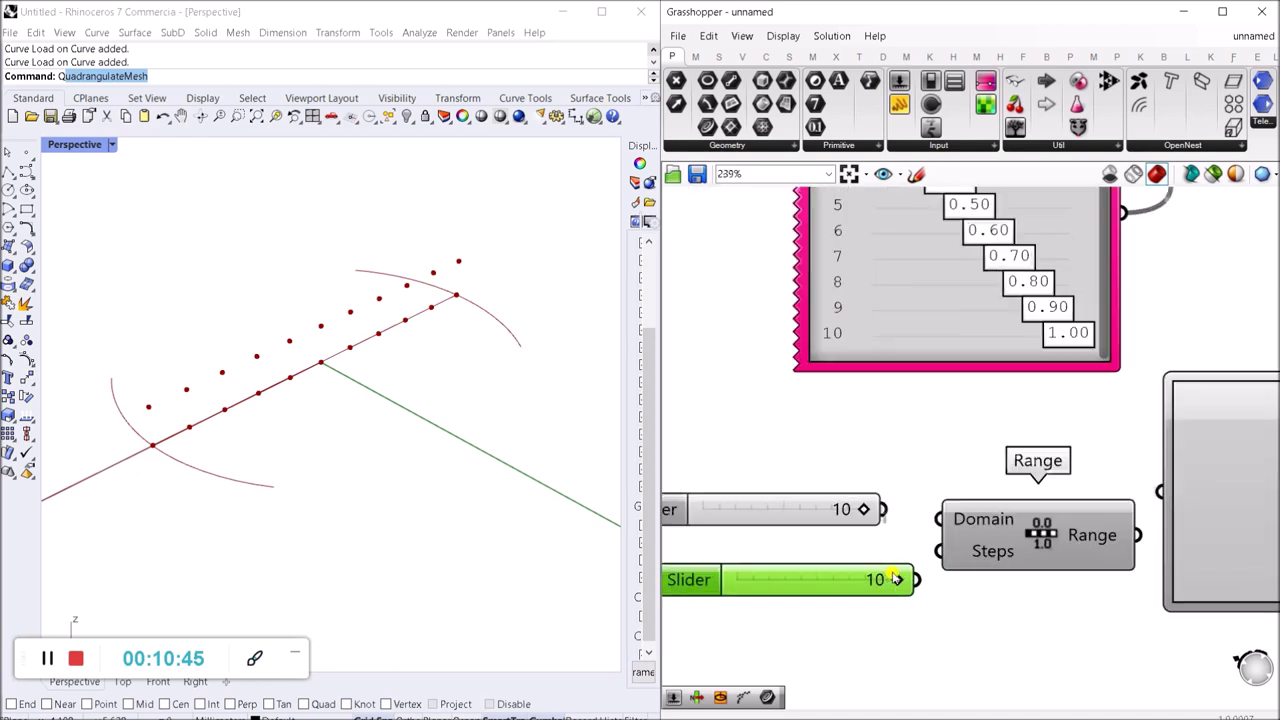
Step: Wire one slider to the Range's Domain and the other to its Steps, and line the two sliders up
left_click_drag(942, 551, 916, 580)
left_click_drag(883, 511, 939, 520)
left_click_drag(770, 512, 794, 521)
left_click(801, 586)
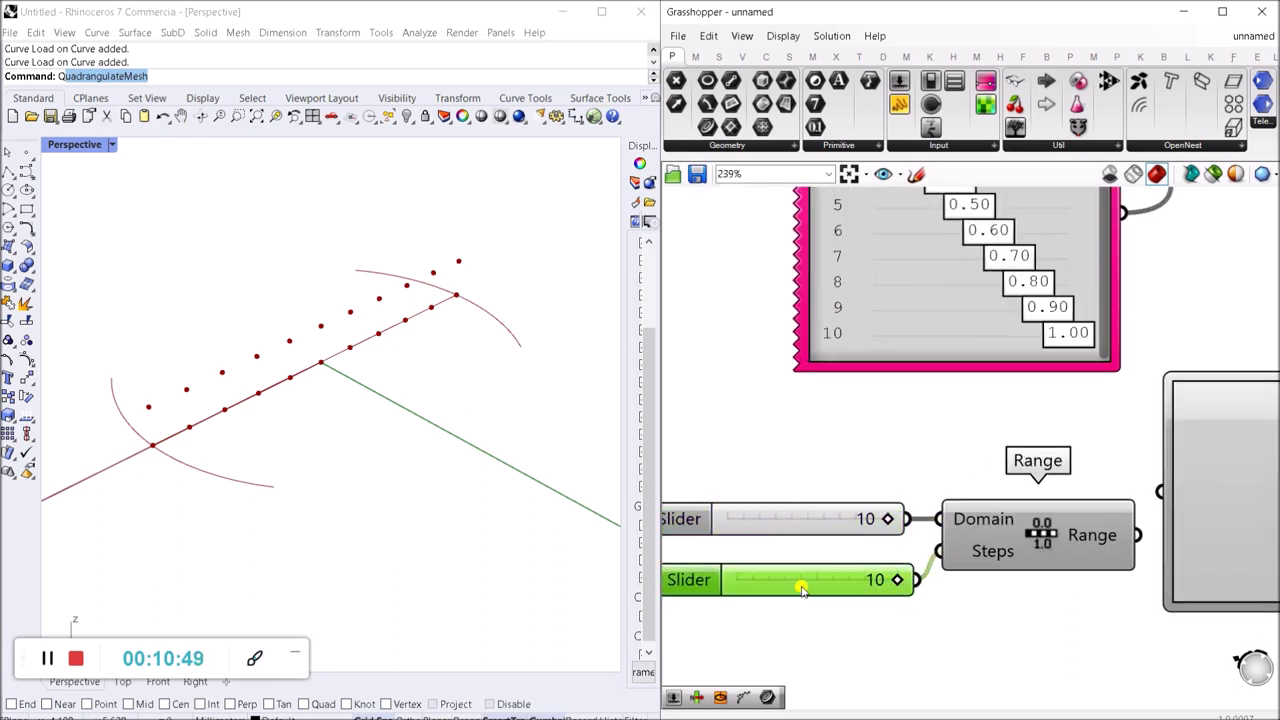
left_click_drag(802, 590, 802, 578)
left_click(871, 623)
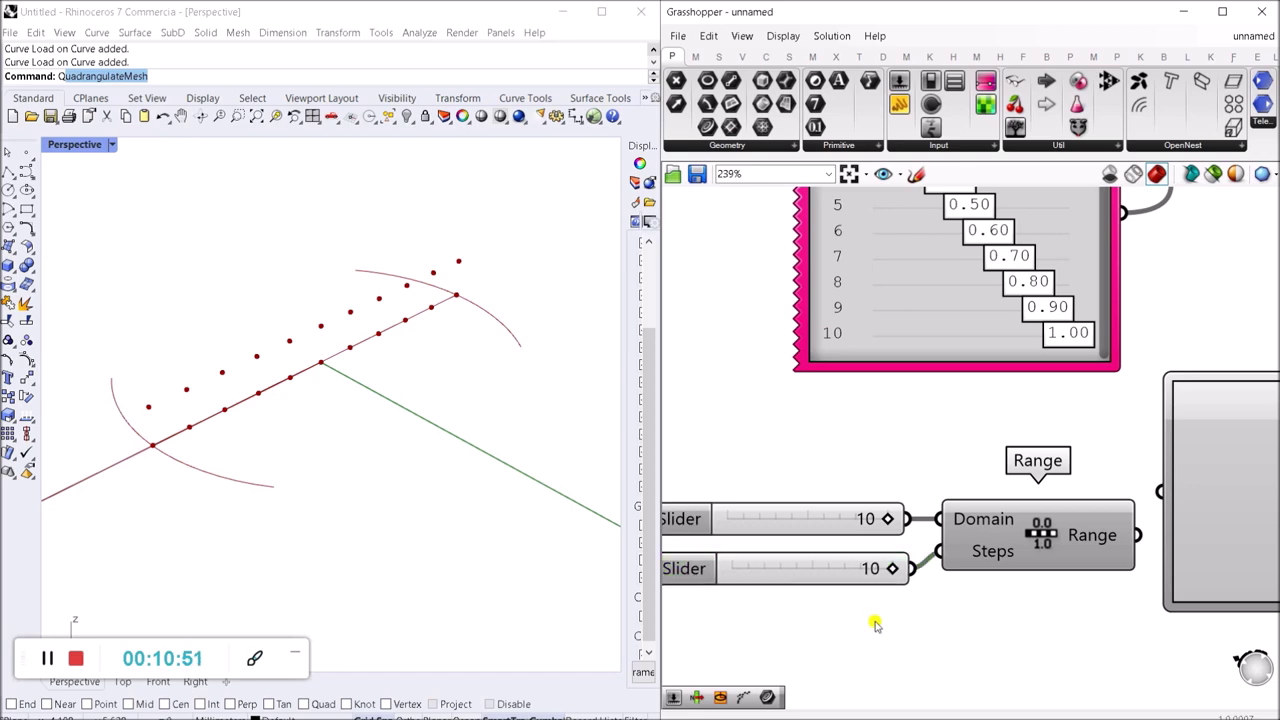
Step: Connect the Range output to the Graph Mapper's input
scroll(871, 623, "down", 3)
scroll(818, 588, "up", 3)
left_click_drag(932, 557, 921, 556)
right_click_drag(970, 538, 885, 534)
left_click_drag(957, 520, 930, 552)
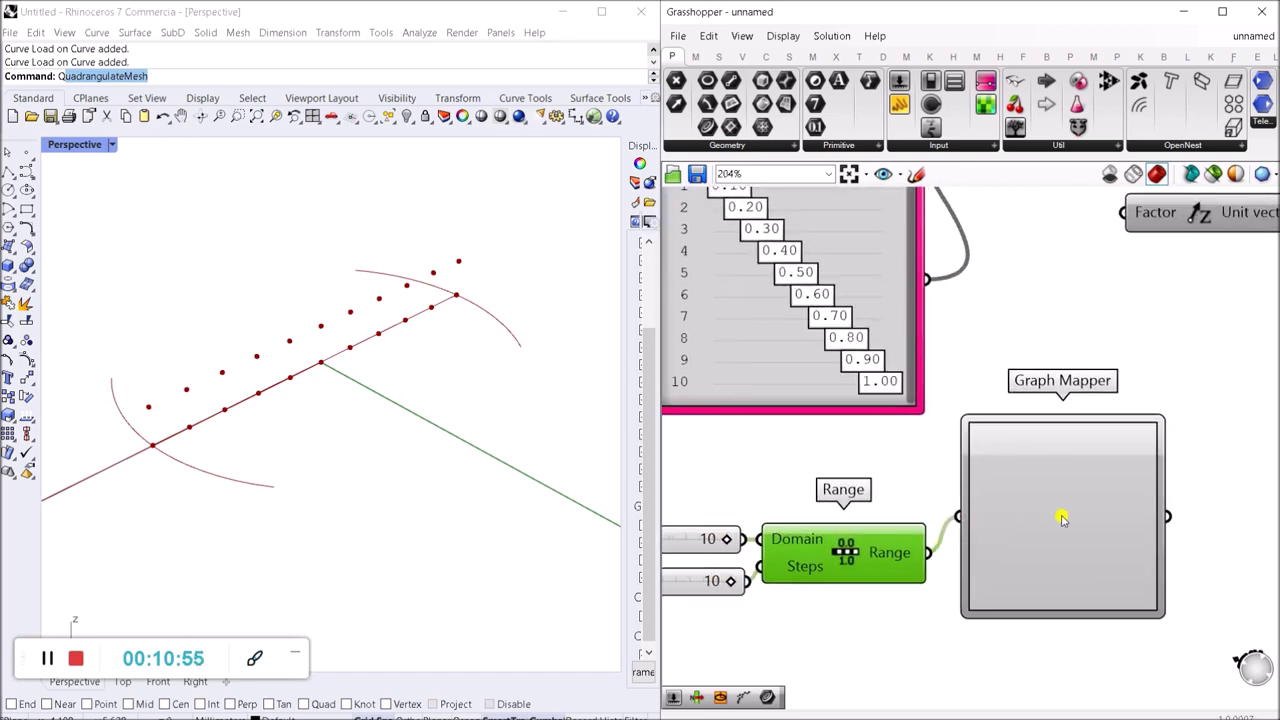
left_click(1063, 517)
left_click(866, 440)
right_click_drag(843, 488, 792, 498)
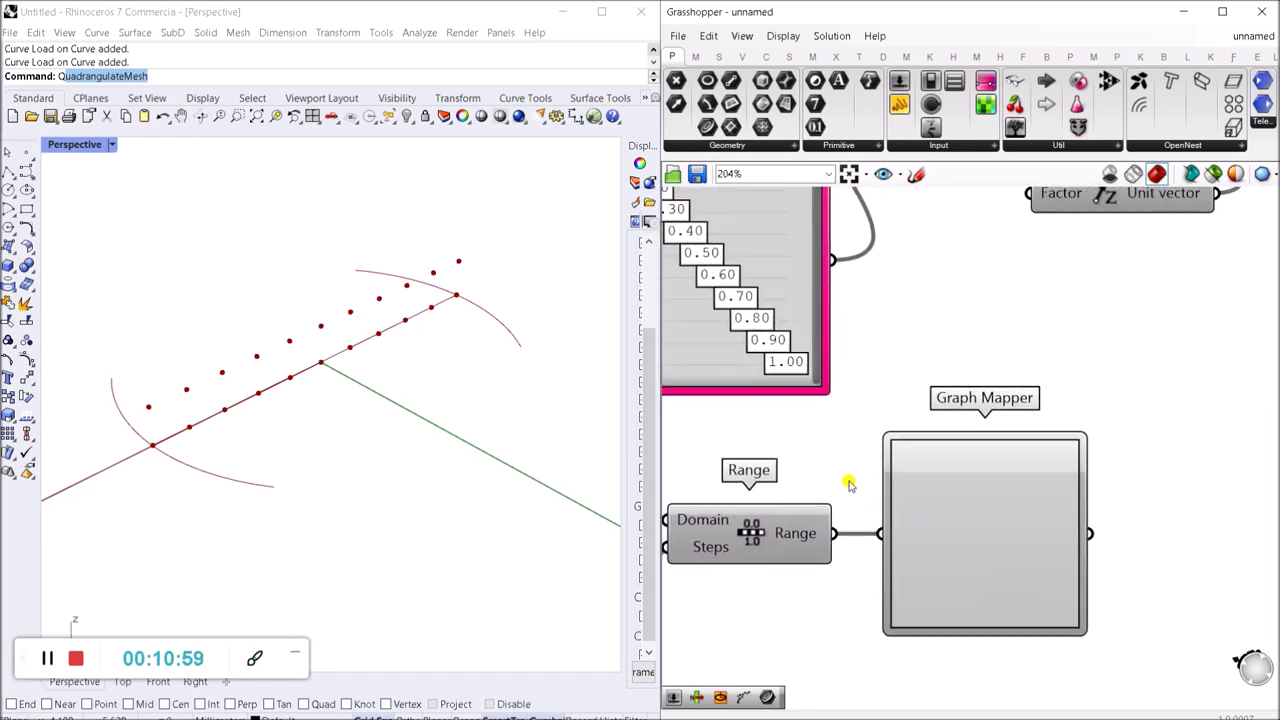
Step: Set the Graph Mapper's graph type to Bezier
right_click(991, 531)
mouse_move(1043, 690)
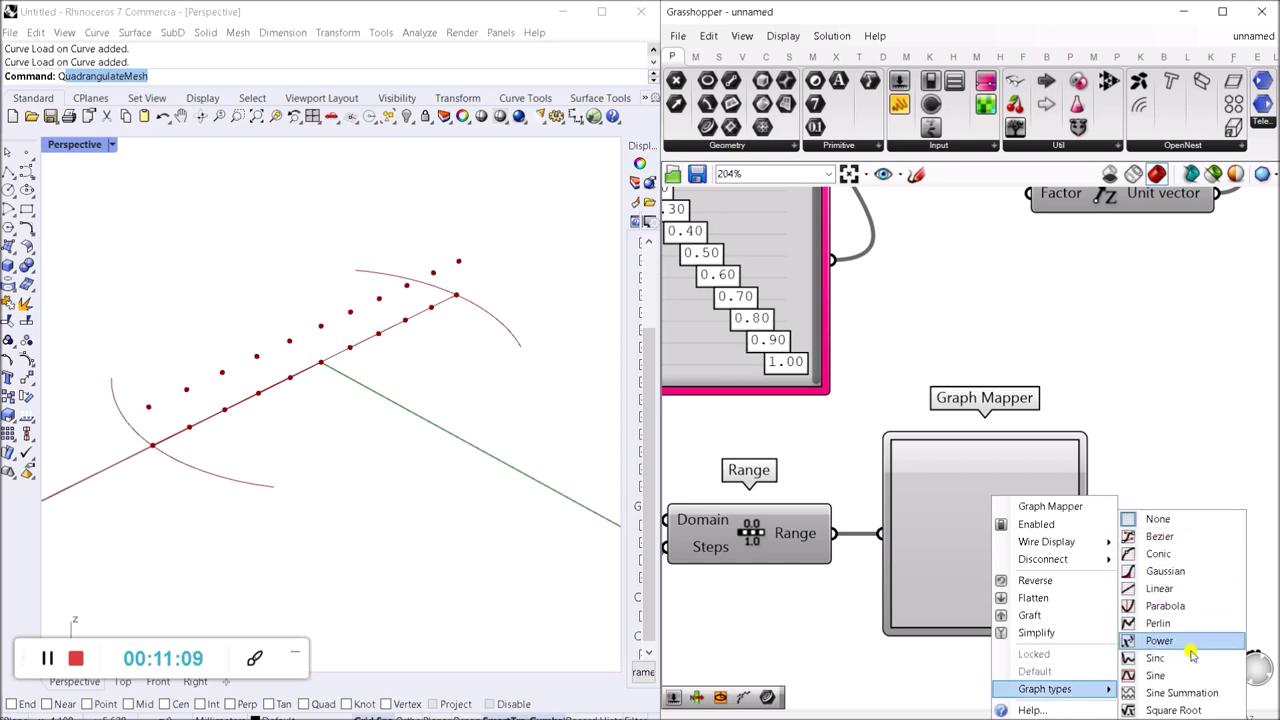
left_click(1189, 538)
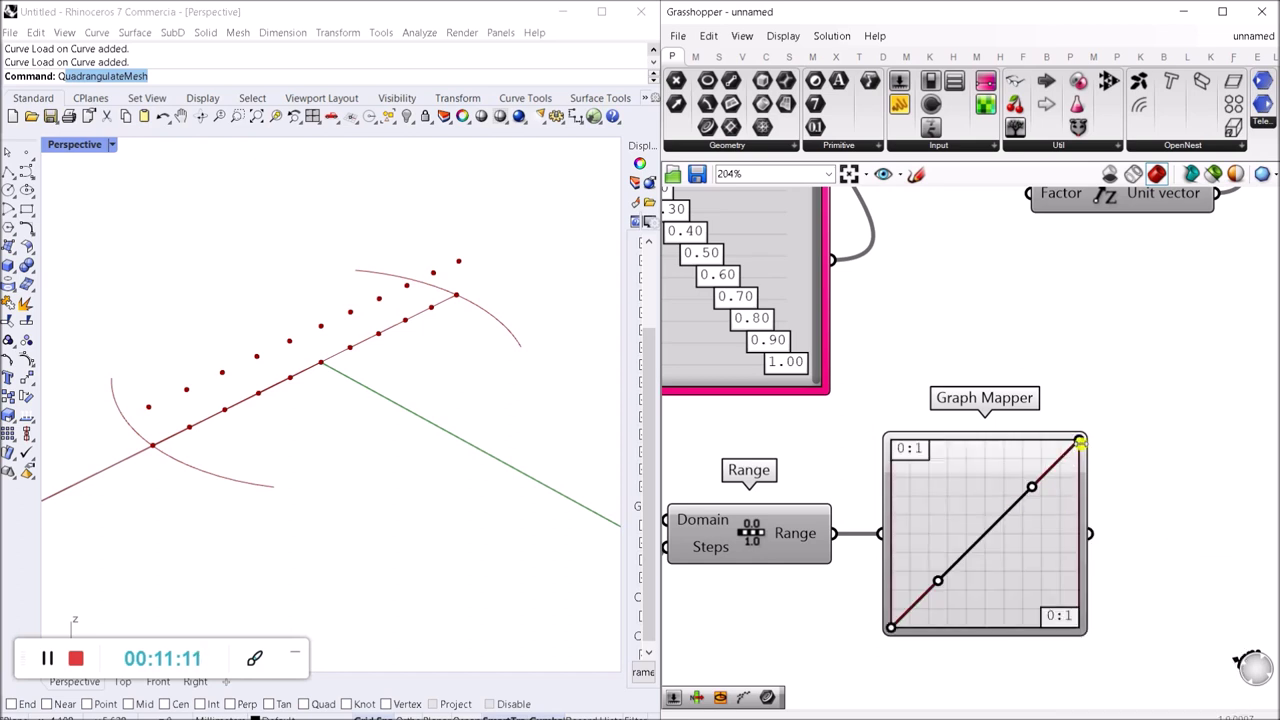
Step: Reshape the Bezier graph into a low, roughly symmetrical arch with its end point lowered to the baseline and its second handle matching the first
left_click_drag(1080, 441, 1128, 660)
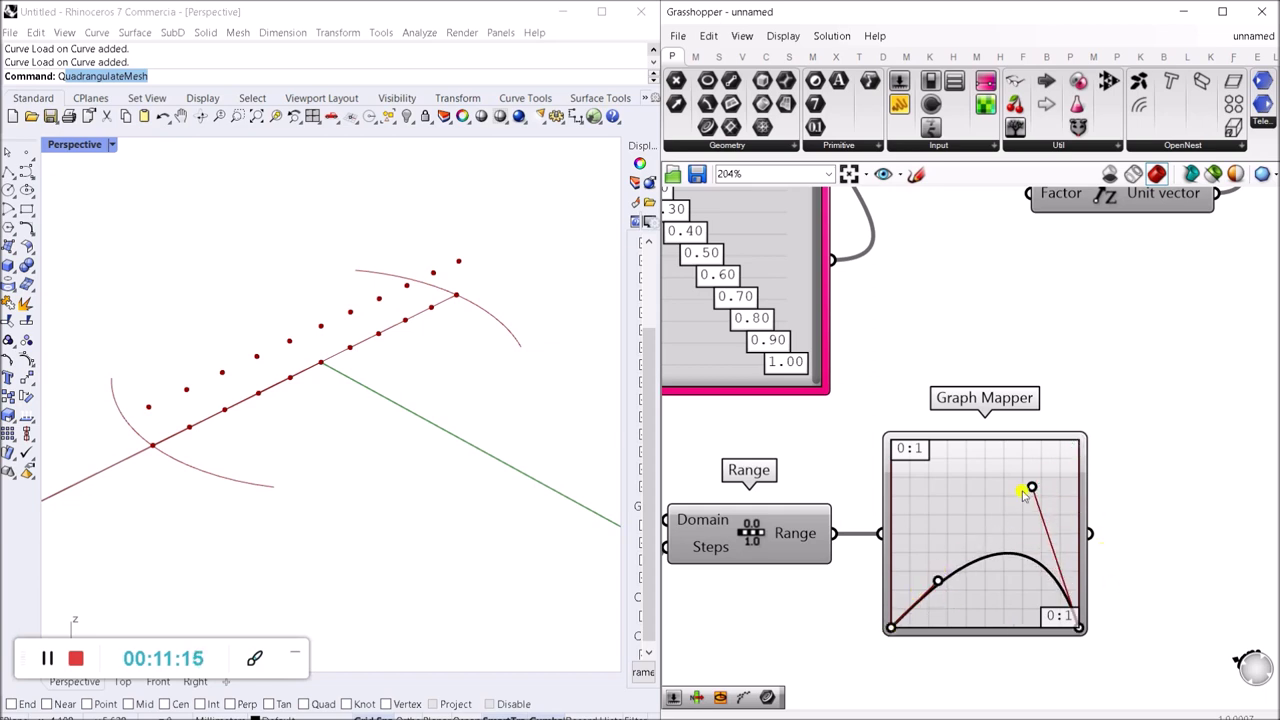
left_click_drag(1030, 490, 1028, 578)
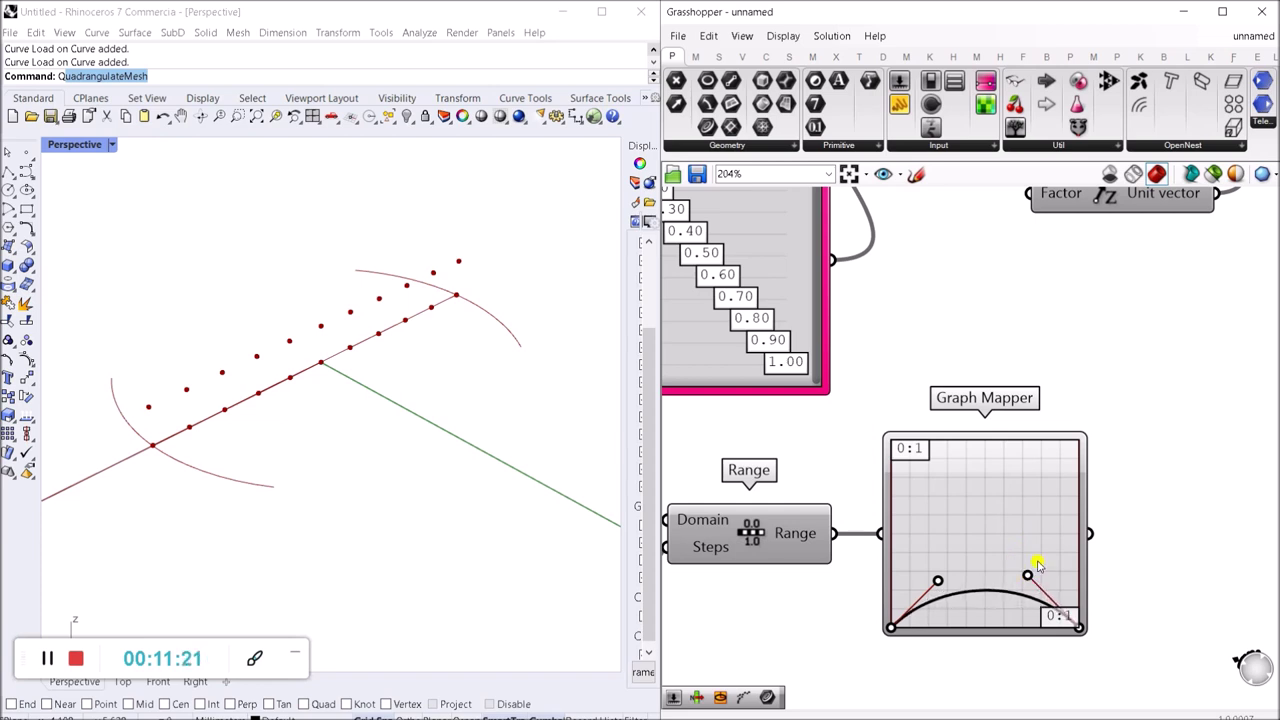
scroll(868, 470, "down", 2)
scroll(1038, 571, "up", 4)
mouse_move(929, 524)
left_mouse_down()
mouse_move(920, 420)
mouse_move(936, 521)
left_mouse_up()
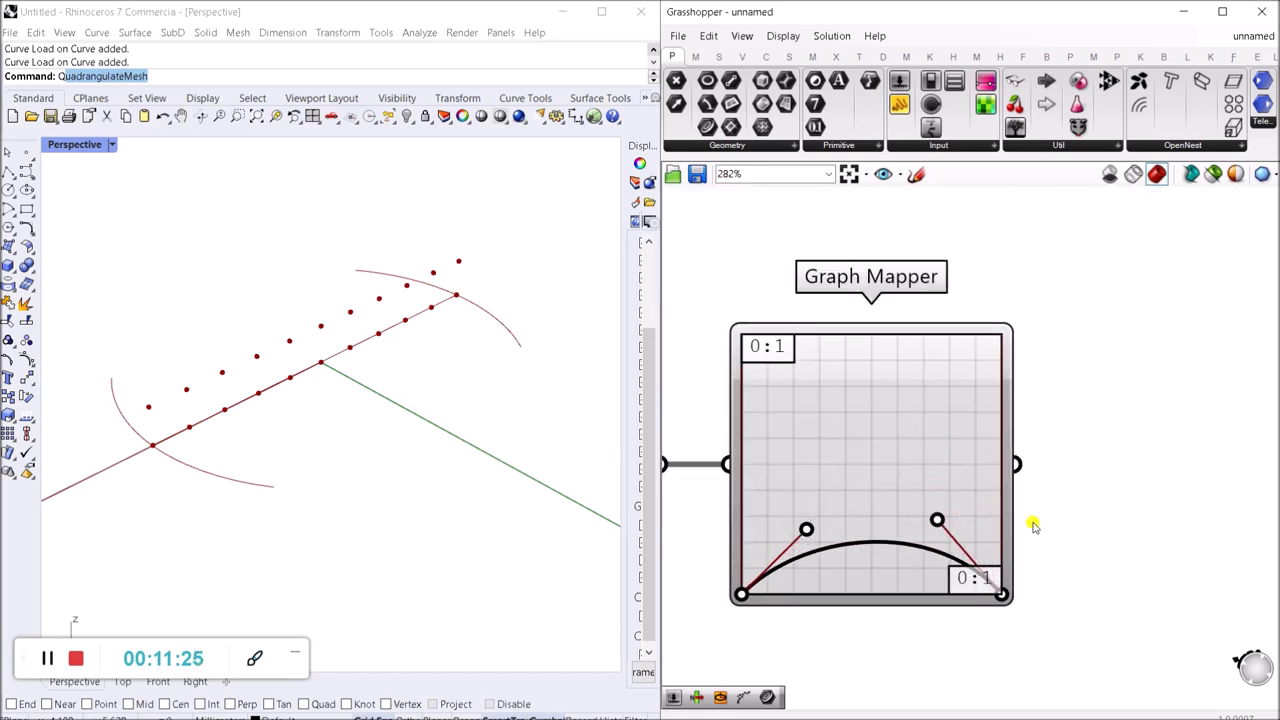
Step: Nudge the Graph Mapper and the Range component so the wire between them runs straight
scroll(1031, 523, "down", 2)
right_click_drag(1024, 546, 1140, 553)
left_click_drag(954, 522, 972, 530)
left_click(974, 598)
right_click_drag(1045, 554, 968, 554)
right_click_drag(848, 578, 905, 570)
left_click_drag(946, 530, 941, 530)
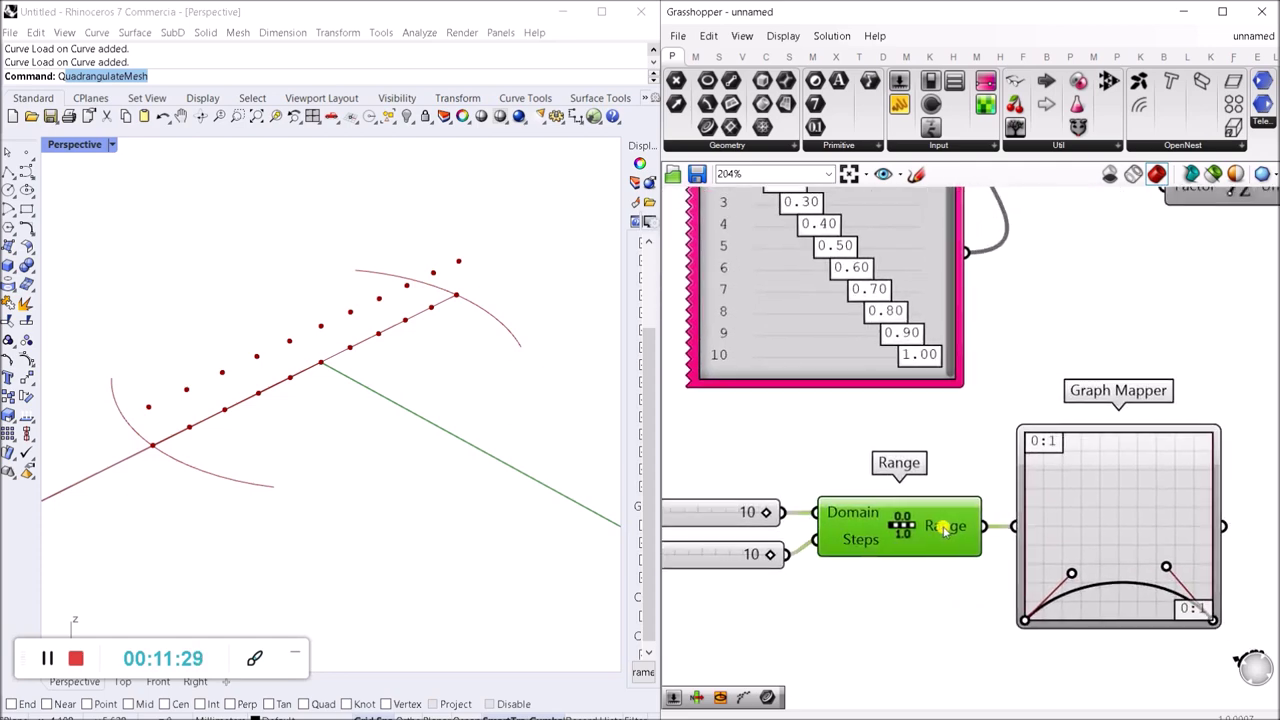
left_click(944, 628)
Step: Connect the Graph Mapper's output to the Factor input of Unit Z
scroll(971, 542, "down", 4)
right_click_drag(1098, 558, 1002, 584)
scroll(1006, 578, "up", 3)
left_click_drag(1006, 548, 955, 260)
scroll(1104, 393, "down", 4)
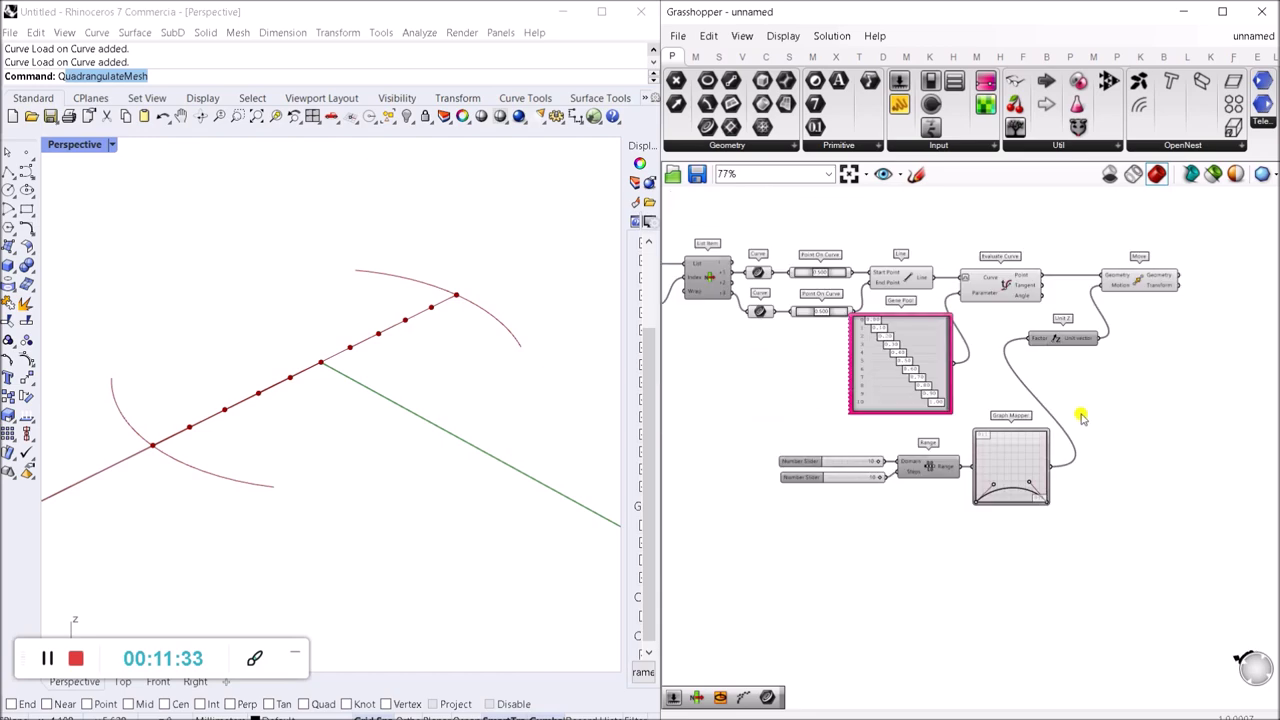
Step: Set the Graph Mapper's upper X and Y domain limits to 10 in its graph editor and accept
scroll(980, 532, "up", 5)
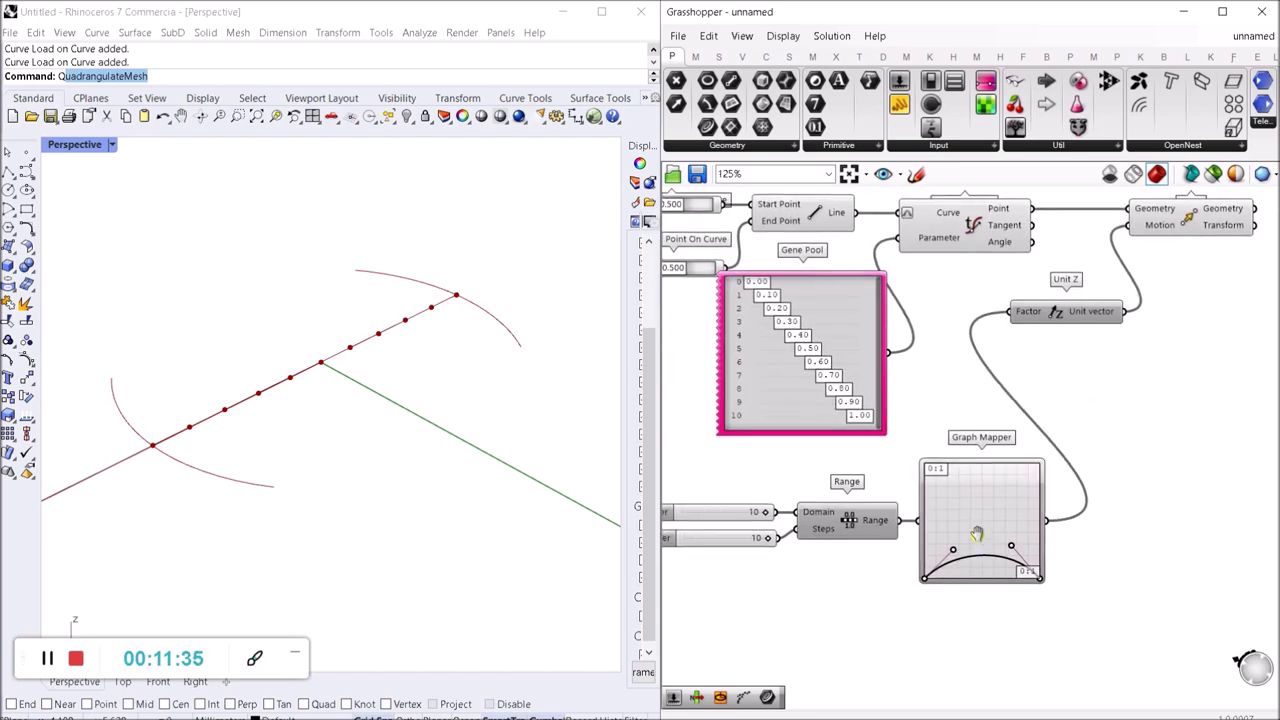
double_click(1011, 494)
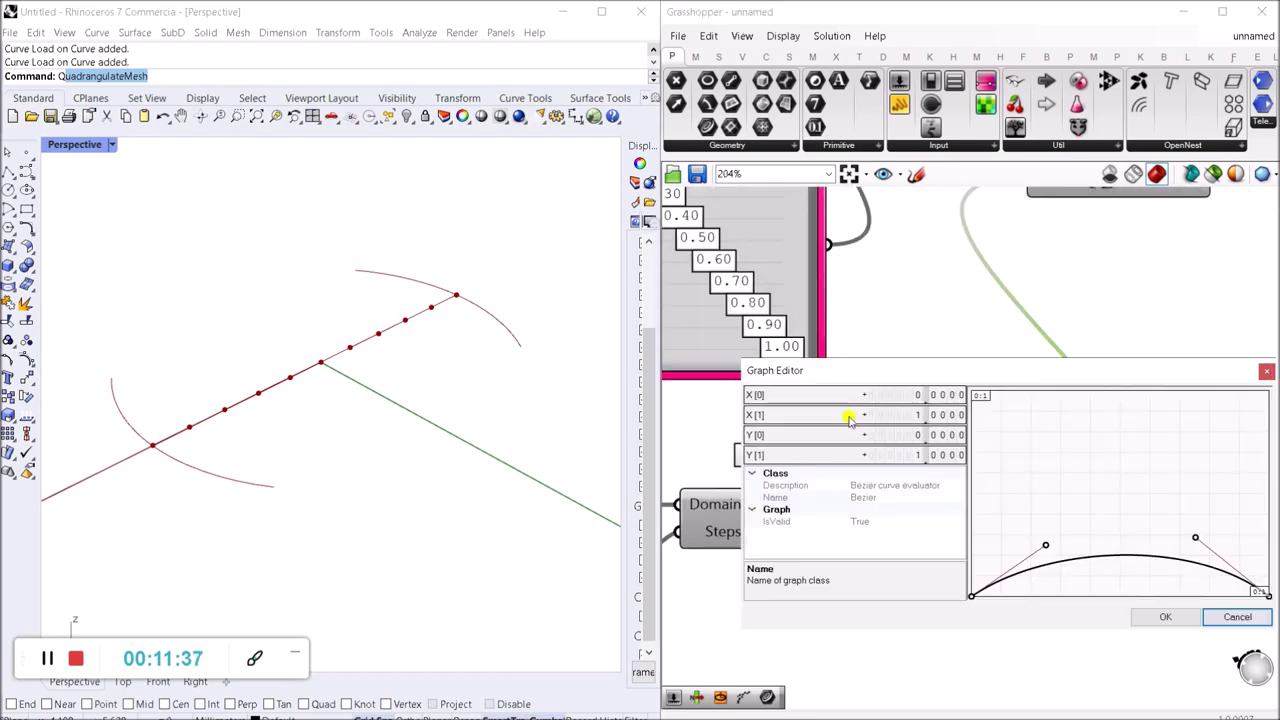
double_click(912, 414)
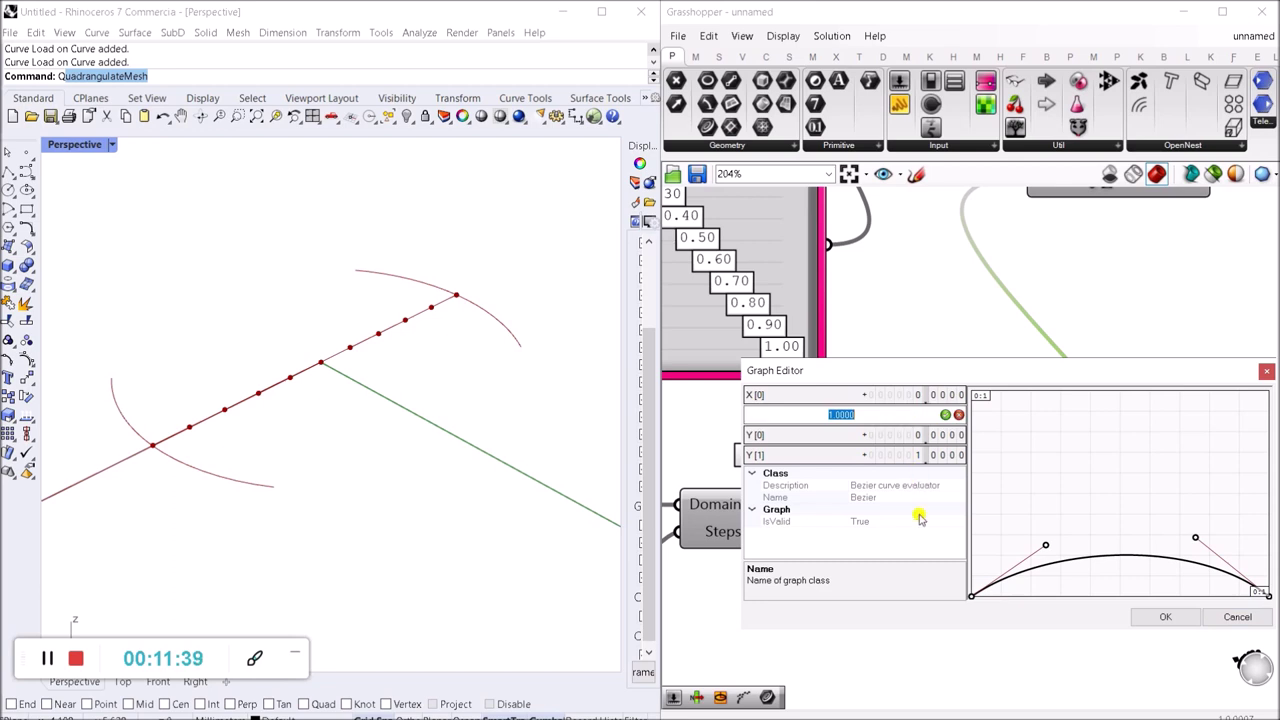
type("10")
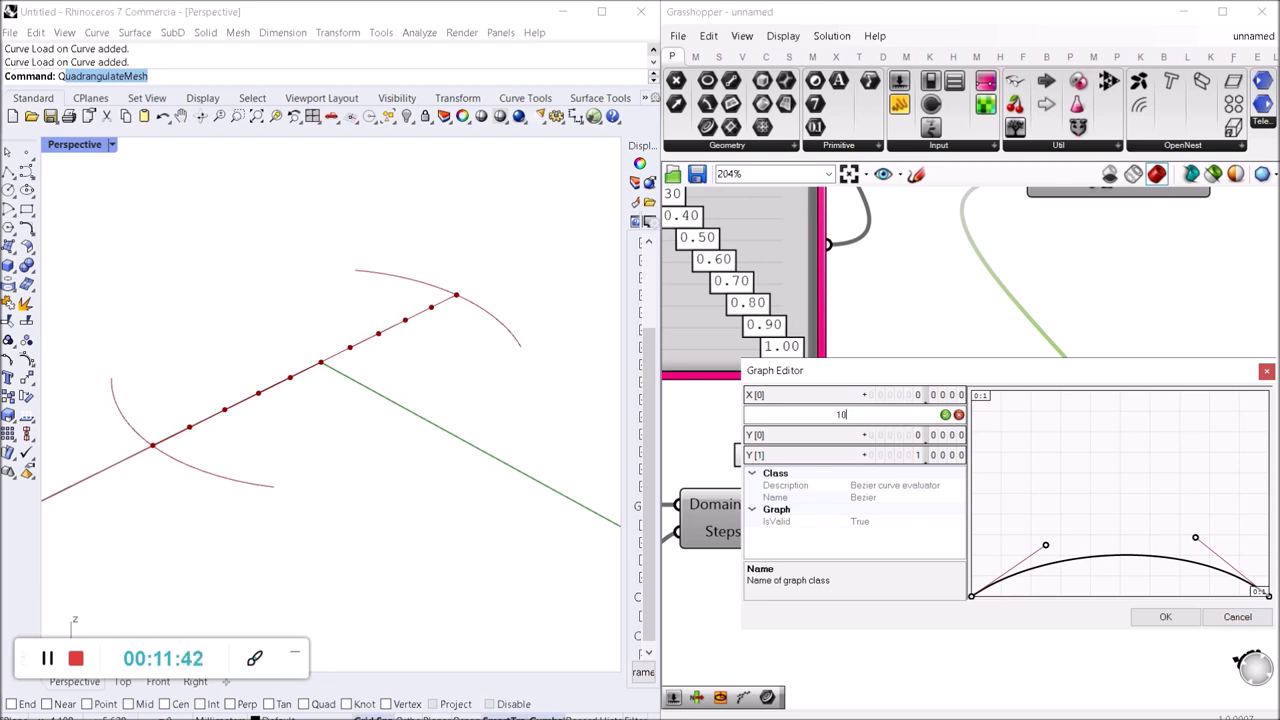
left_click(944, 415)
double_click(885, 455)
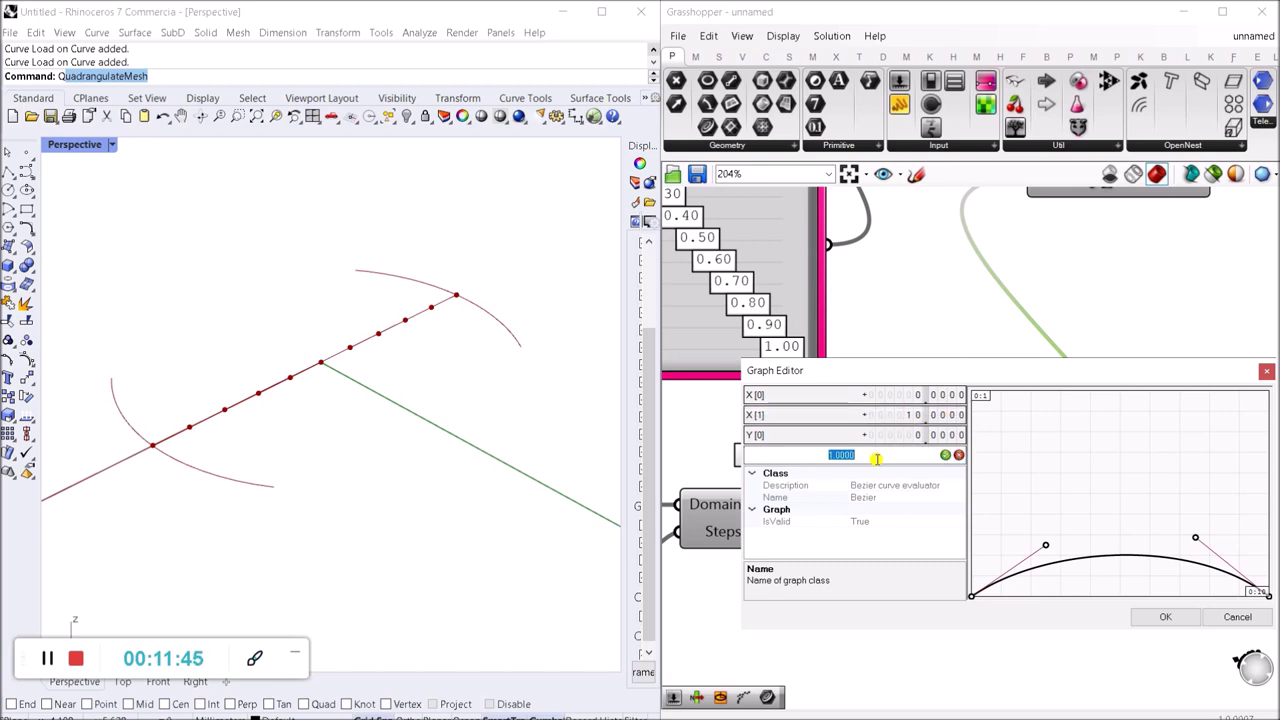
left_click(945, 455)
left_click(1165, 617)
left_click(1180, 612)
Step: Nudge the Graph Mapper and lower the Bezier curve's second handle to the height of the first
right_click_drag(510, 433, 263, 366)
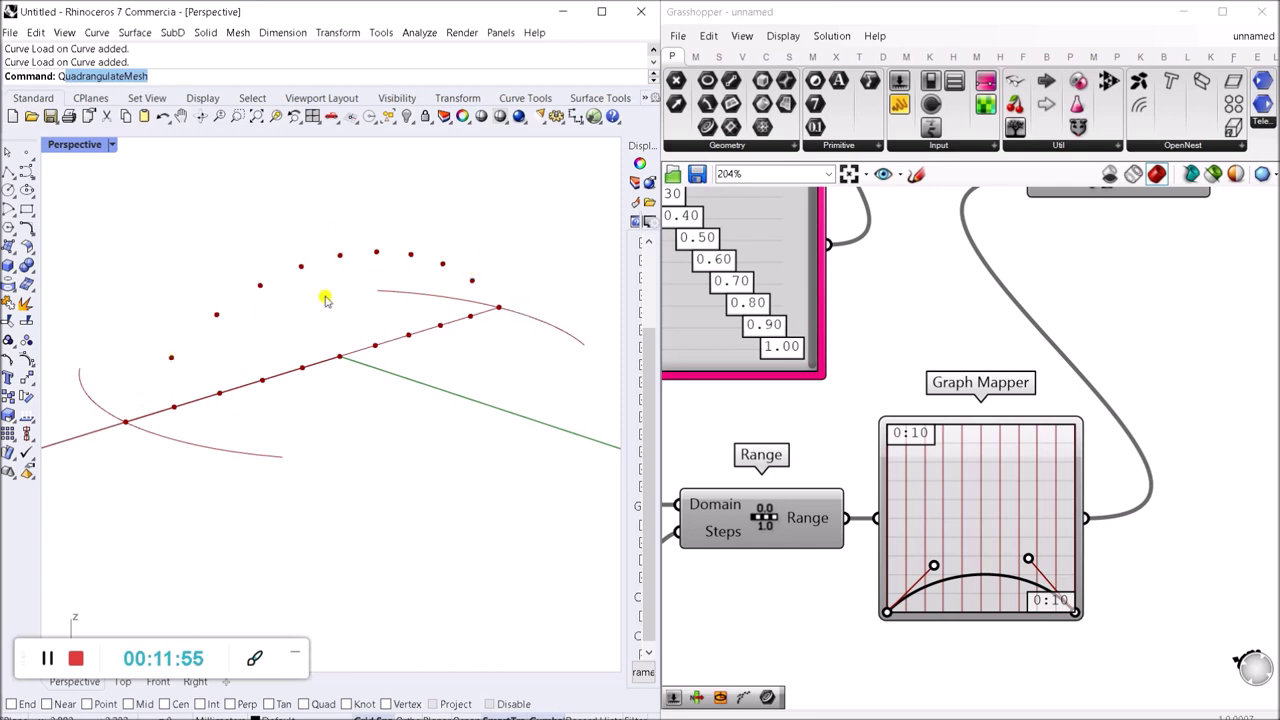
mouse_move(963, 487)
left_mouse_down()
mouse_move(958, 476)
mouse_move(961, 487)
left_mouse_up()
mouse_move(1025, 560)
left_mouse_down()
mouse_move(1026, 543)
mouse_move(997, 531)
mouse_move(1049, 546)
mouse_move(980, 529)
mouse_move(1023, 566)
left_mouse_up()
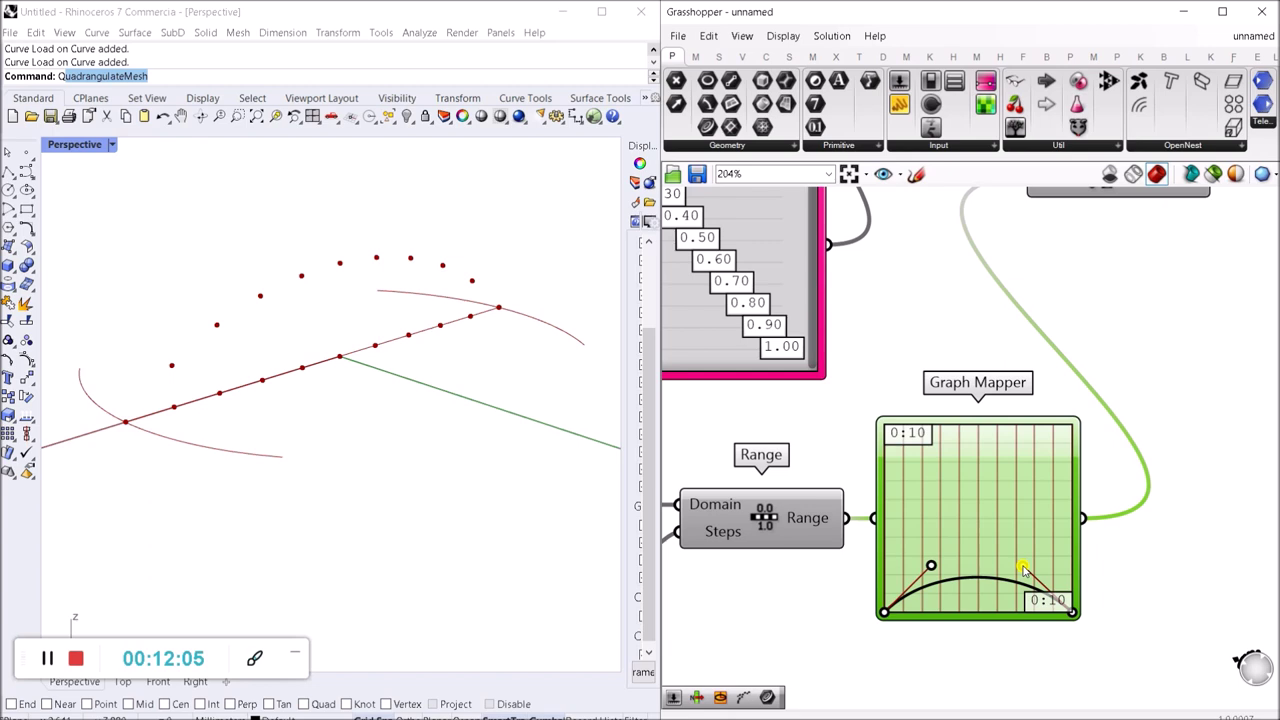
left_click(972, 405)
Step: Shift the Gene Pool slightly downward to leave more space below the Line component
scroll(980, 410, "down", 4)
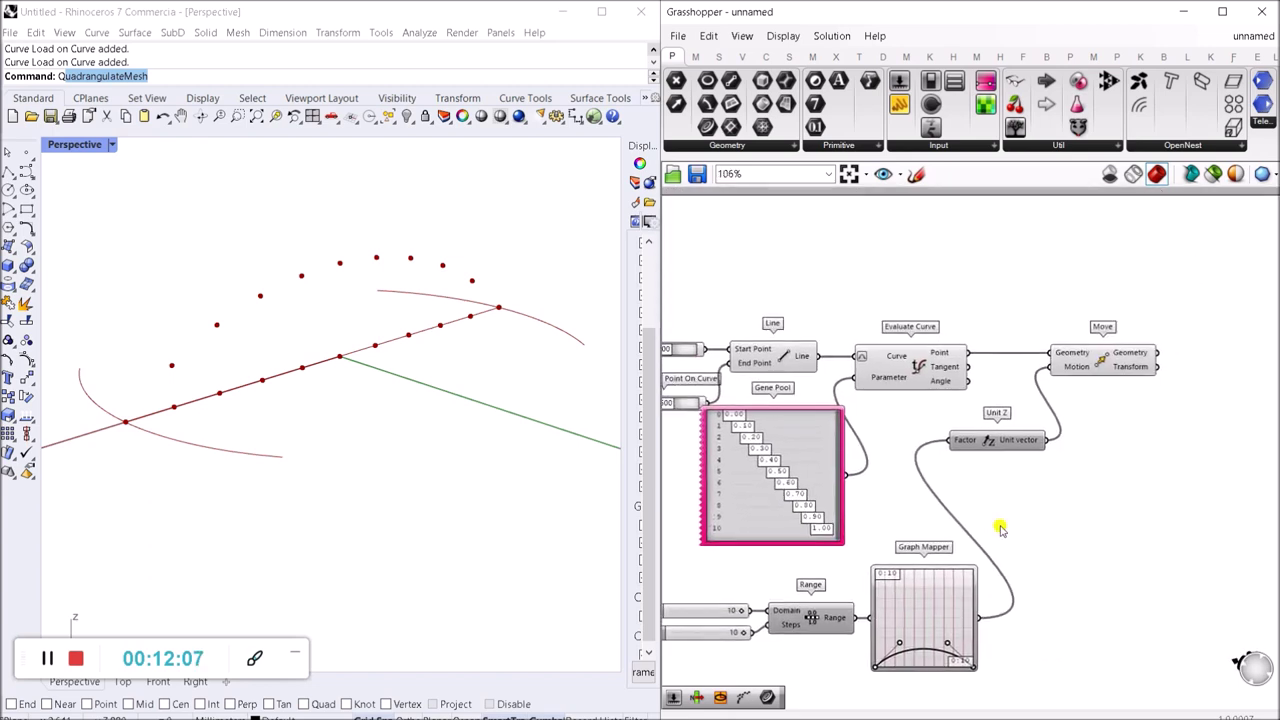
scroll(1019, 552, "up", 1)
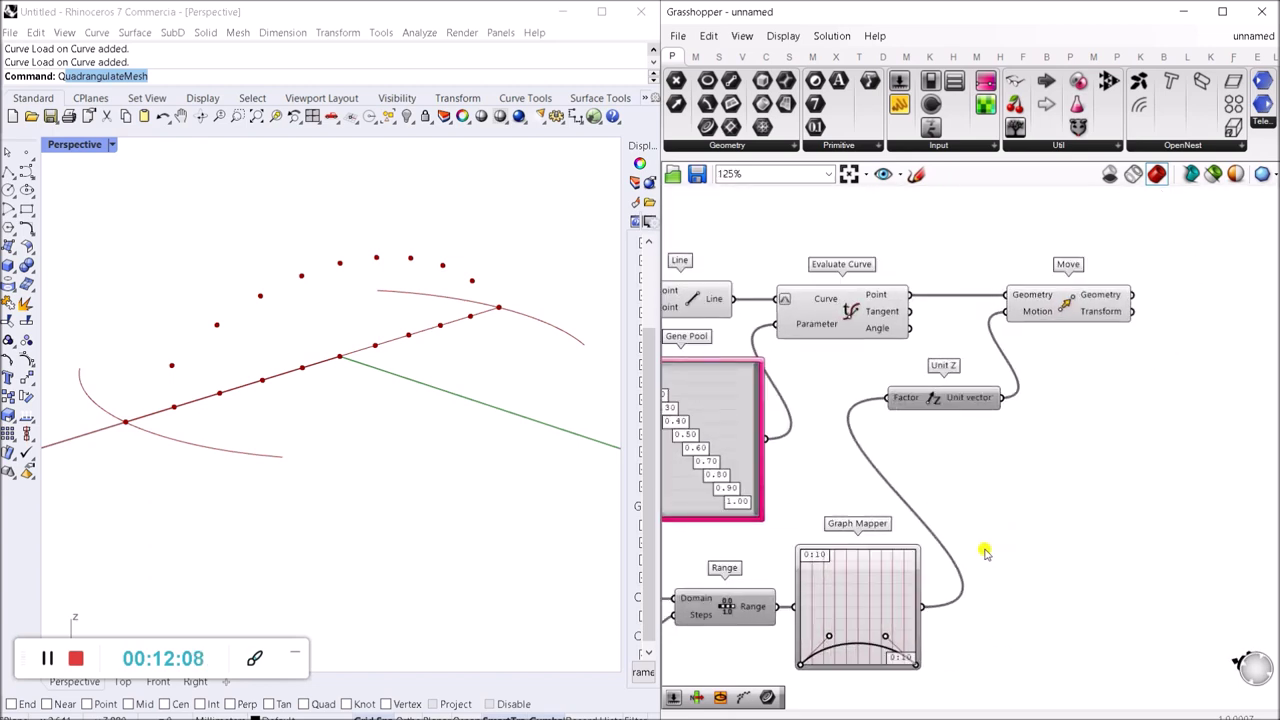
left_click(888, 569)
left_click(1024, 484)
scroll(1010, 577, "down", 3)
scroll(1010, 577, "up", 3)
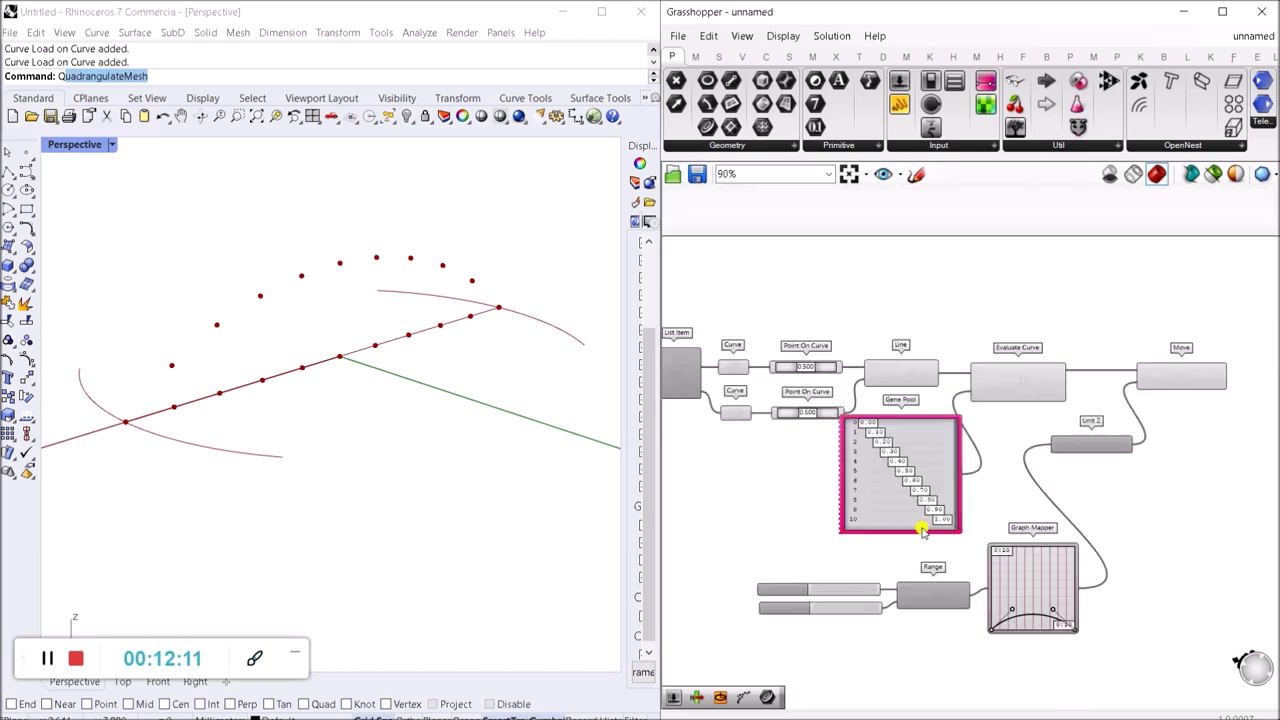
left_click_drag(925, 413, 925, 433)
Step: Compare the Gene Pool's parameter list with the sliders and Range that feed the Graph Mapper
left_click_drag(982, 565, 794, 397)
left_click(787, 521)
mouse_move(975, 418)
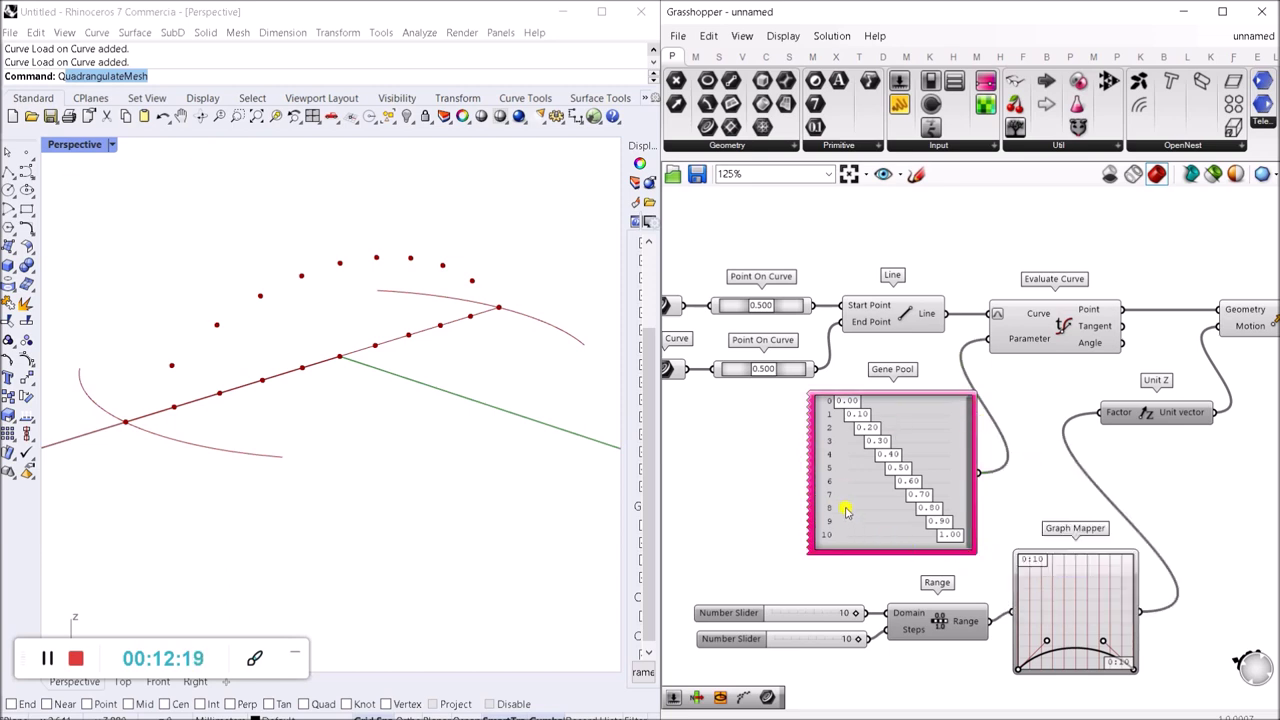
right_click_drag(912, 549, 889, 510)
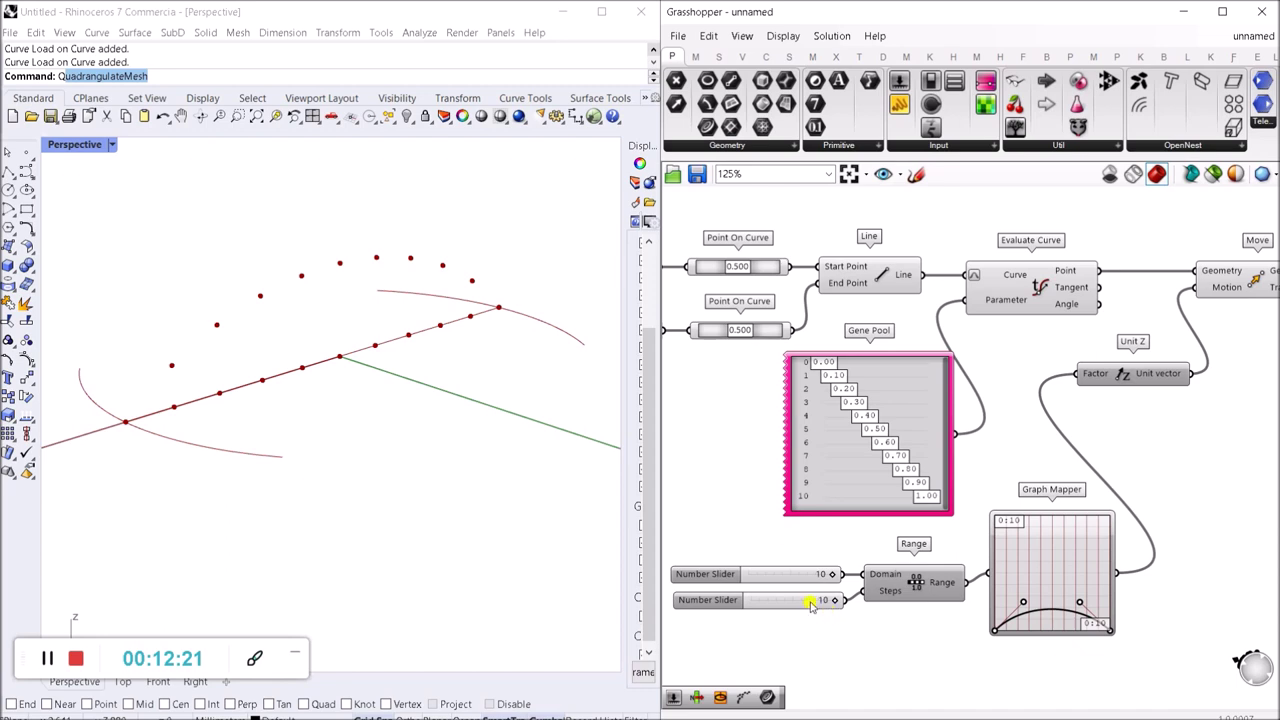
left_click_drag(904, 646, 757, 559)
left_click(922, 633)
left_click_drag(940, 645, 666, 556)
left_click(888, 646)
right_click_drag(1167, 471, 1122, 484)
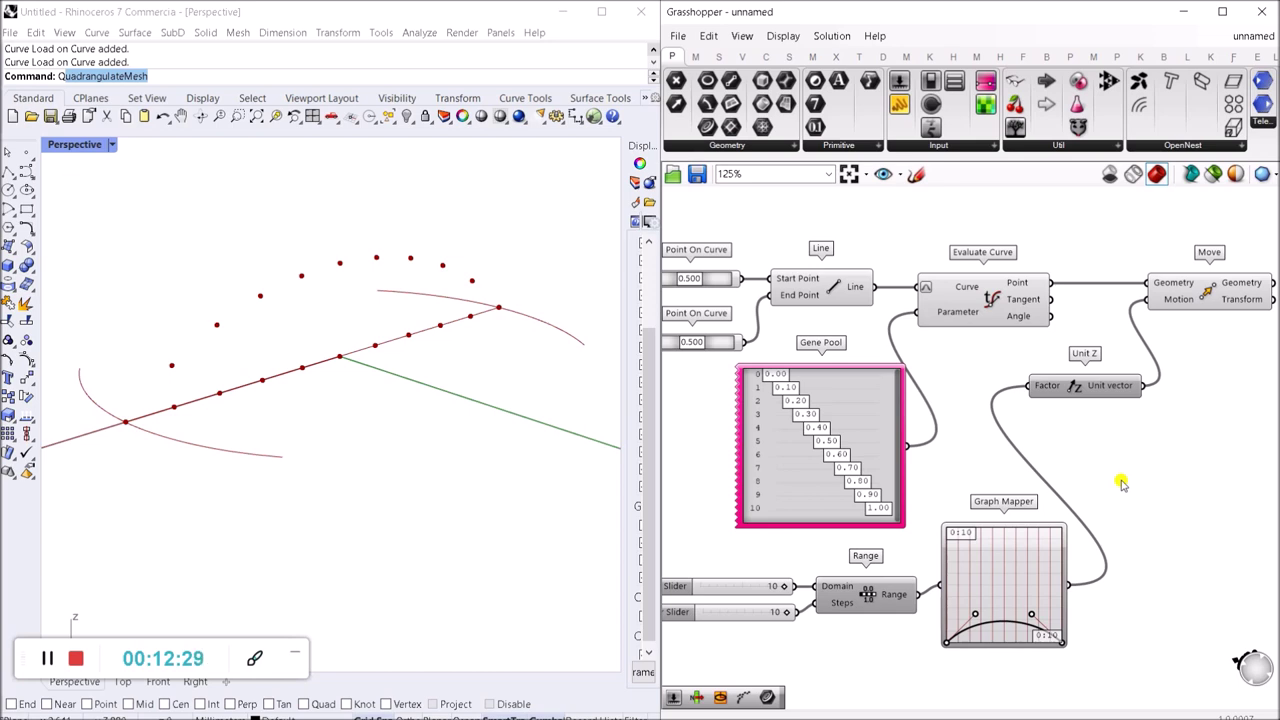
Step: Place the Move component closer to Evaluate Curve and inspect its Geometry output
right_click_drag(1180, 370, 1026, 416)
left_click_drag(1039, 343, 995, 346)
left_click(1039, 411)
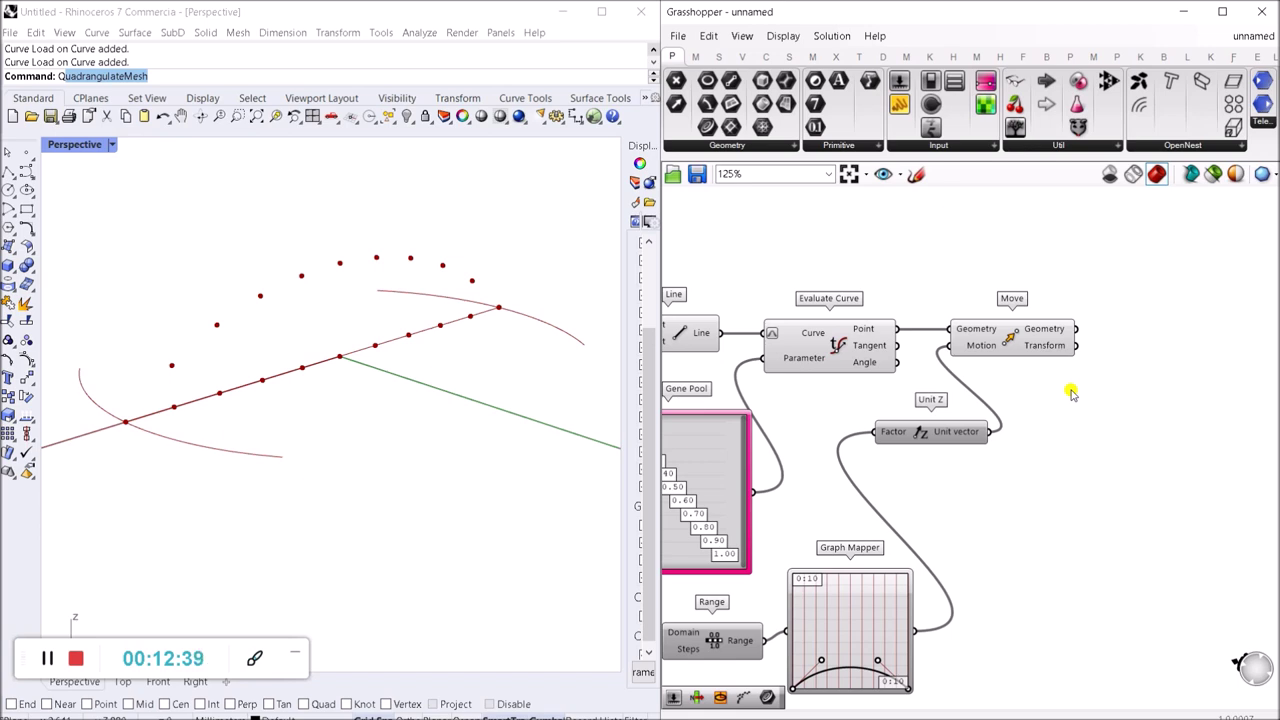
mouse_move(1068, 335)
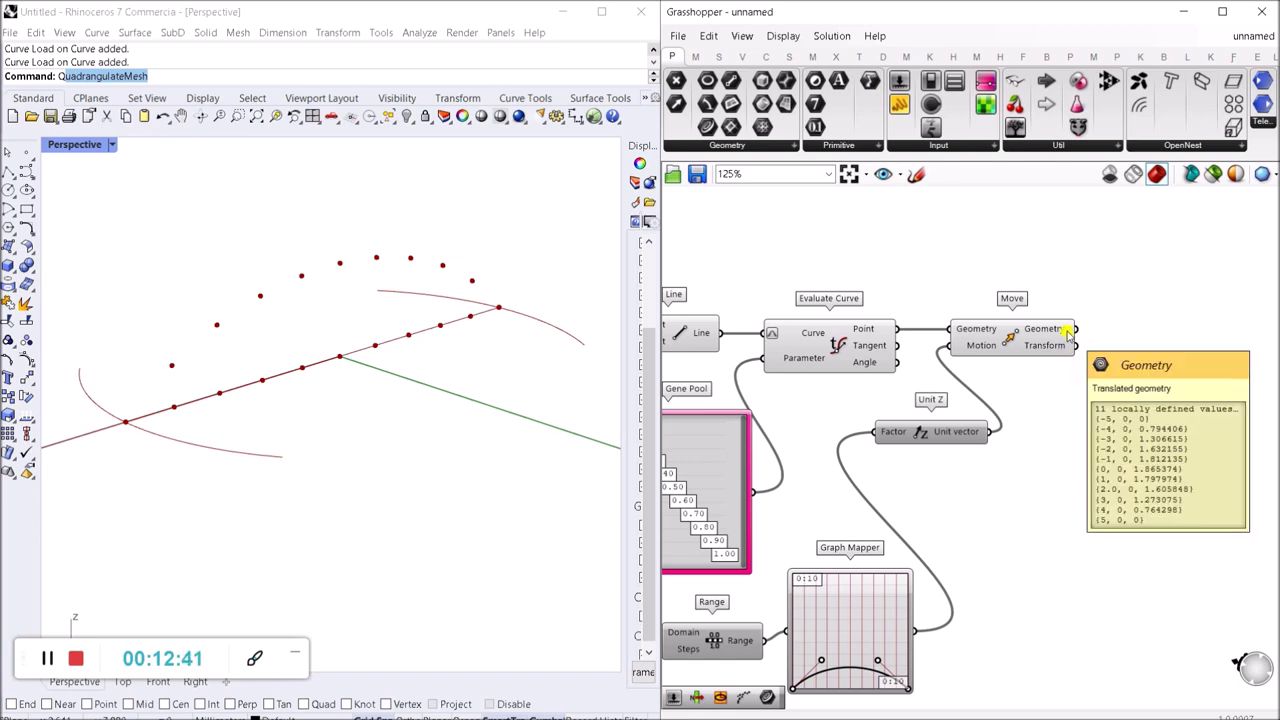
Step: Add a List Item component beyond the Move component
right_click_drag(1118, 378, 984, 394)
double_click(1005, 387)
type("LI")
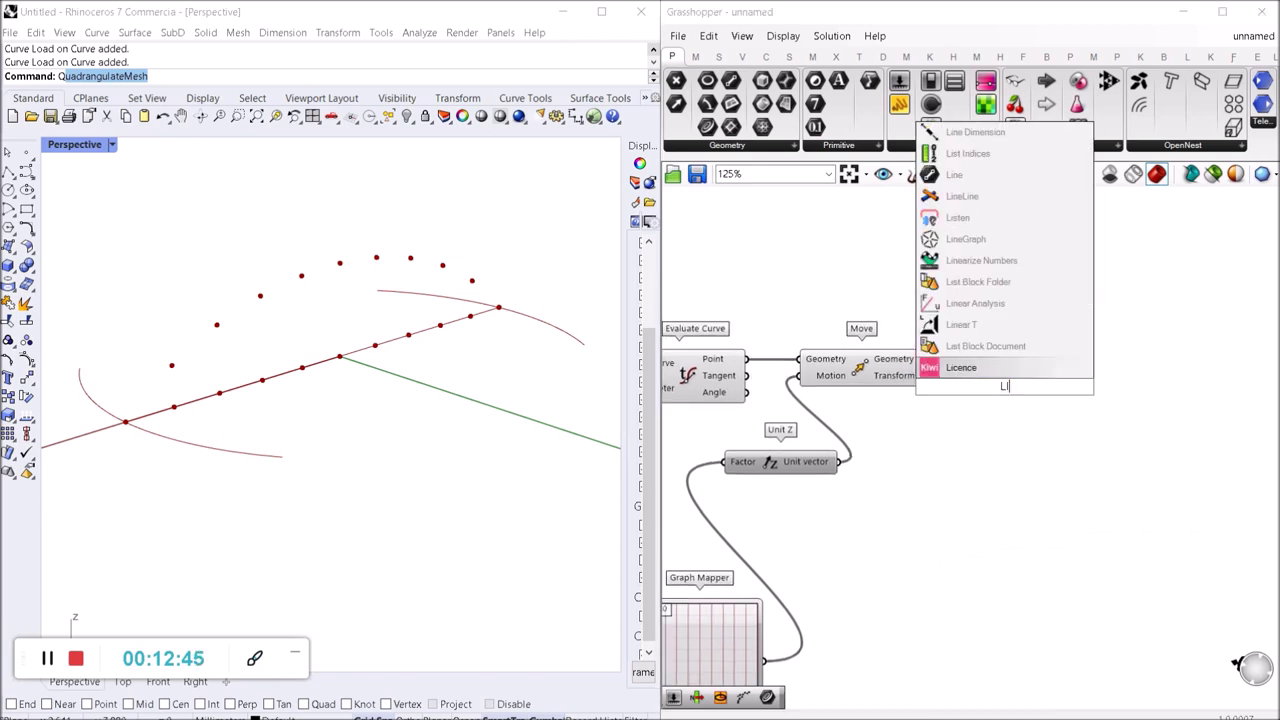
type("ST ITE")
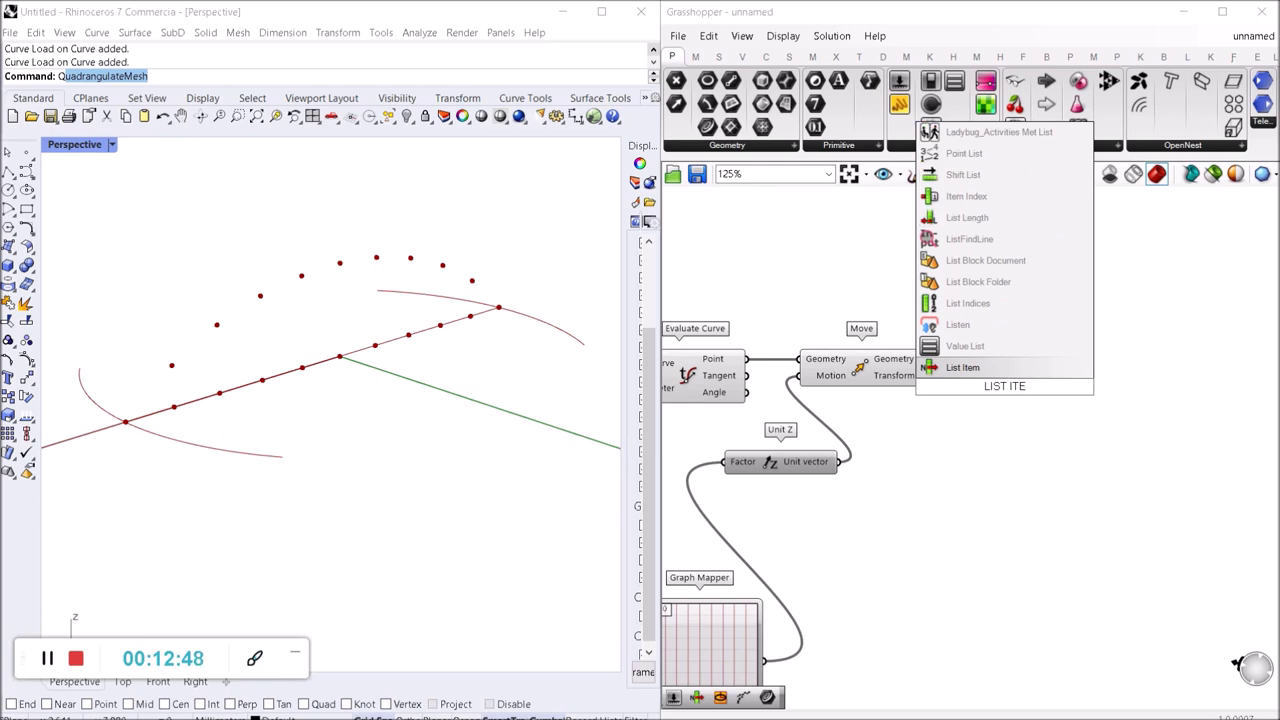
key("Return")
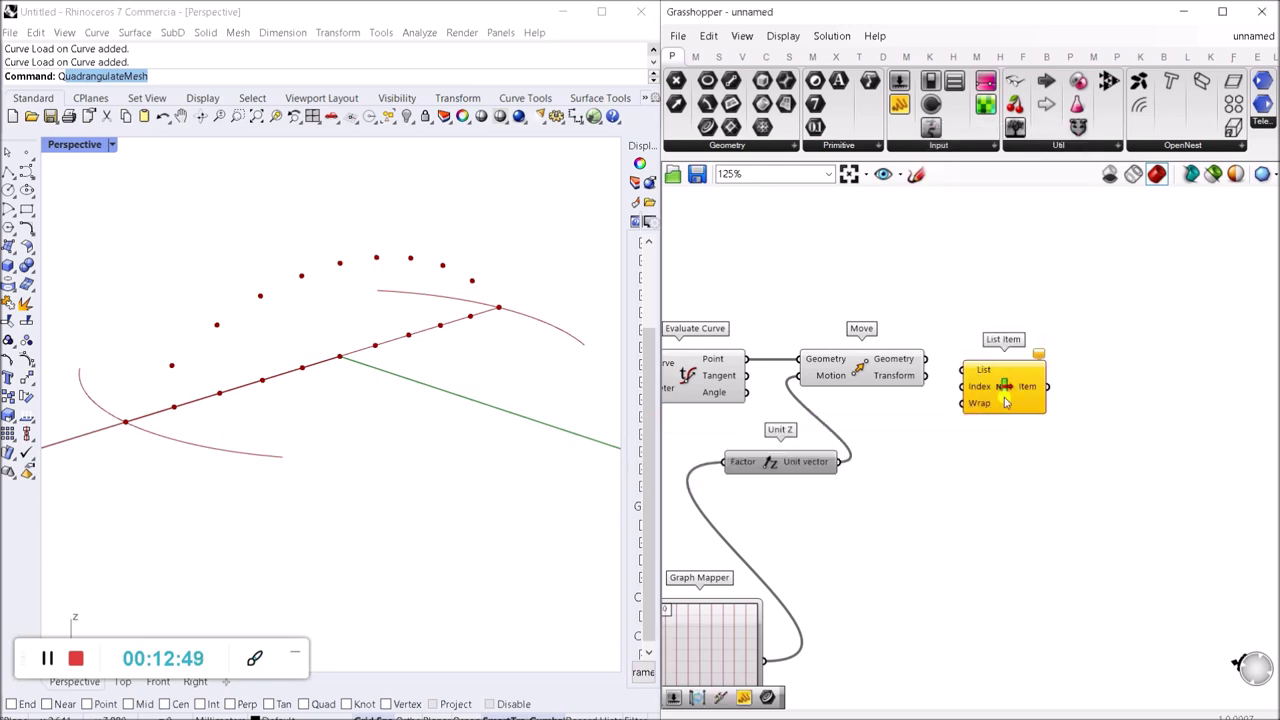
Step: Connect Evaluate Curve's Point output to List Item's List input and place List Item above and beyond the Move component
right_click_drag(879, 387, 954, 425)
left_click_drag(820, 396, 1038, 358)
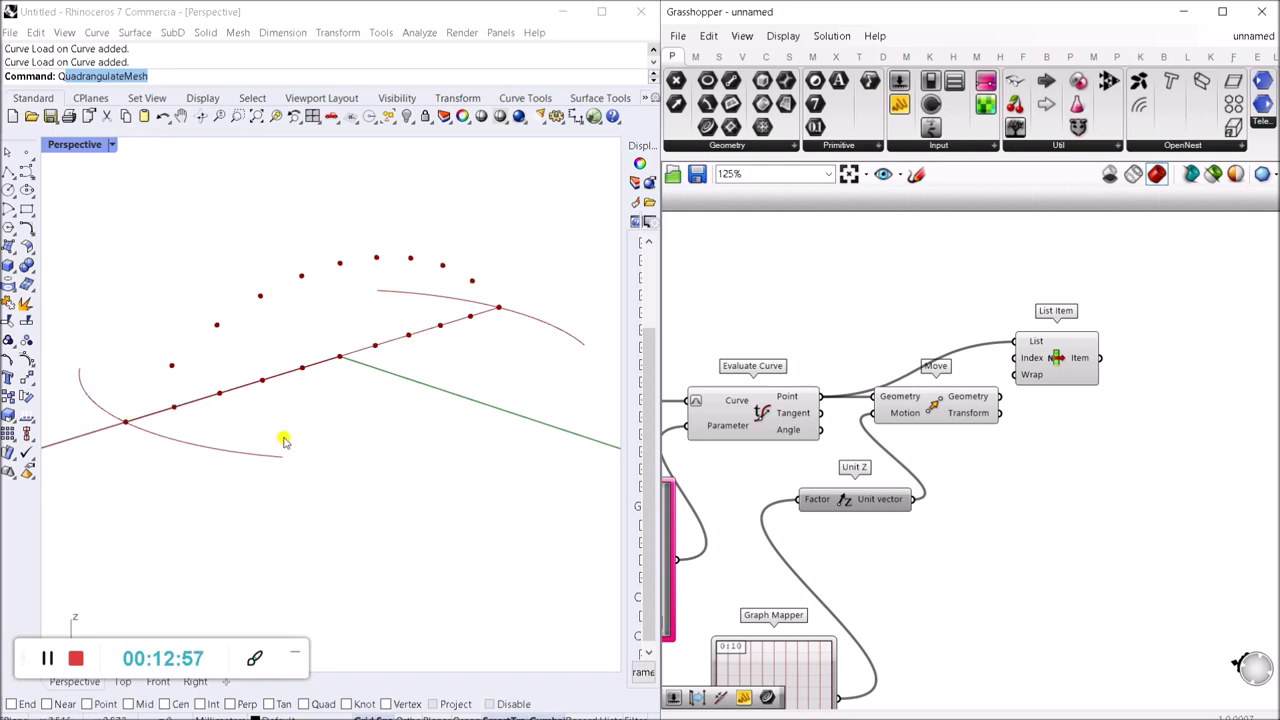
left_click_drag(1035, 347, 1026, 330)
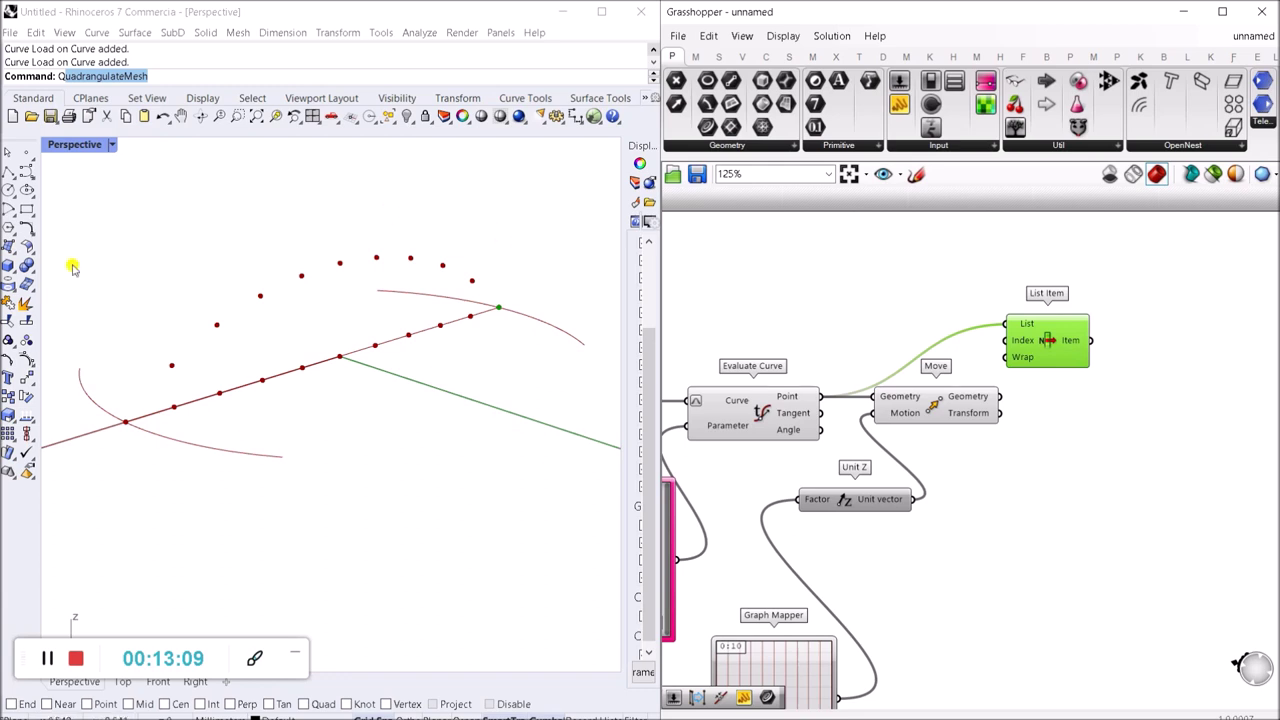
Step: Add a Cull Index component below List Item
right_click_drag(1104, 421, 926, 483)
scroll(926, 483, "up", 3)
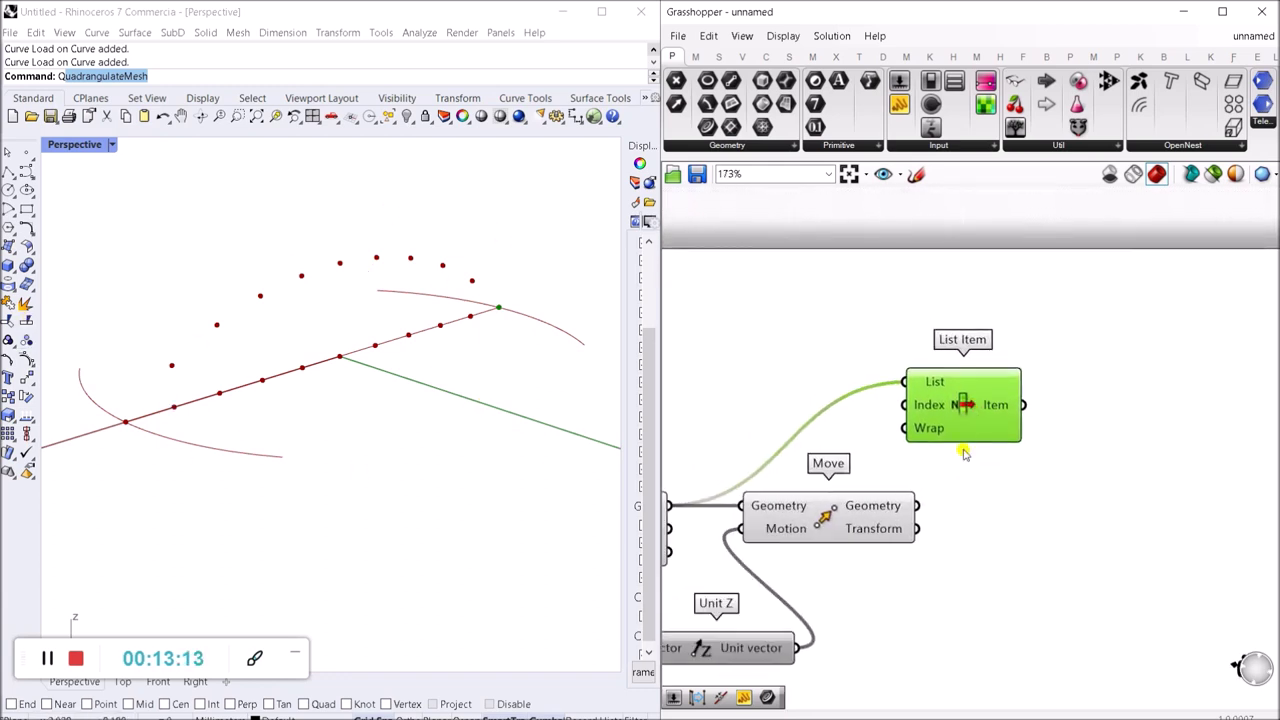
double_click(993, 494)
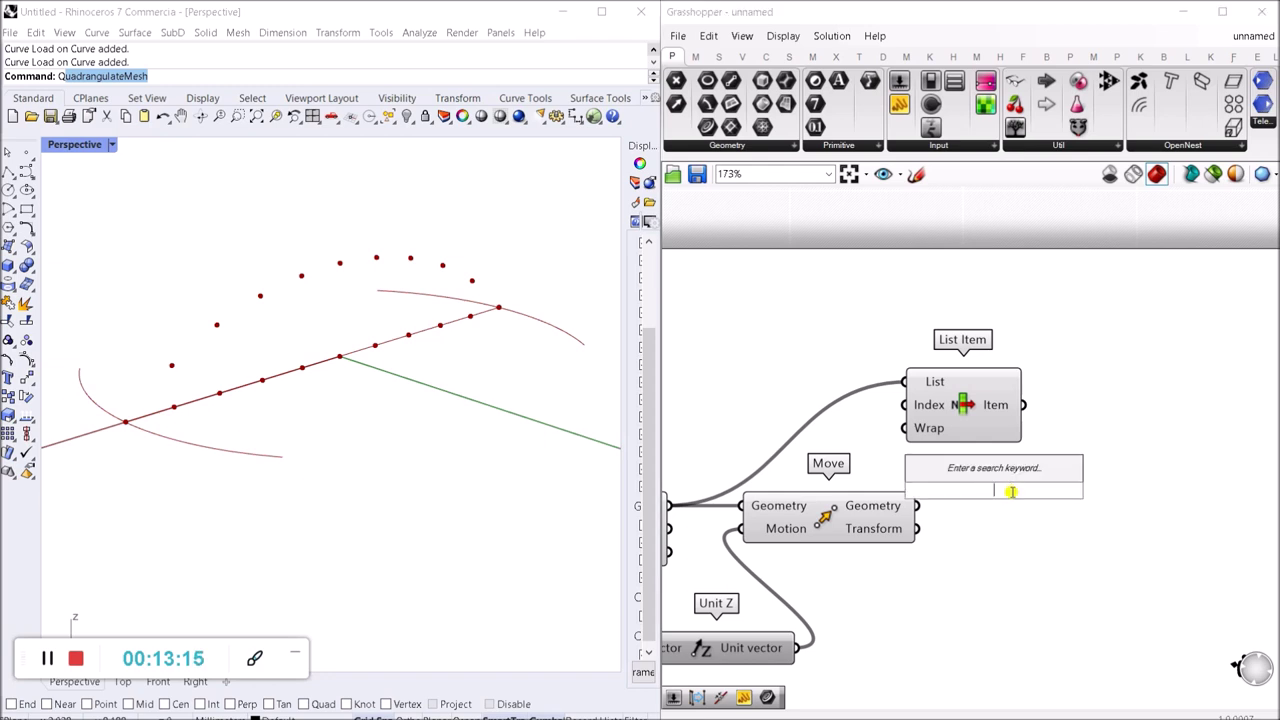
type("CU")
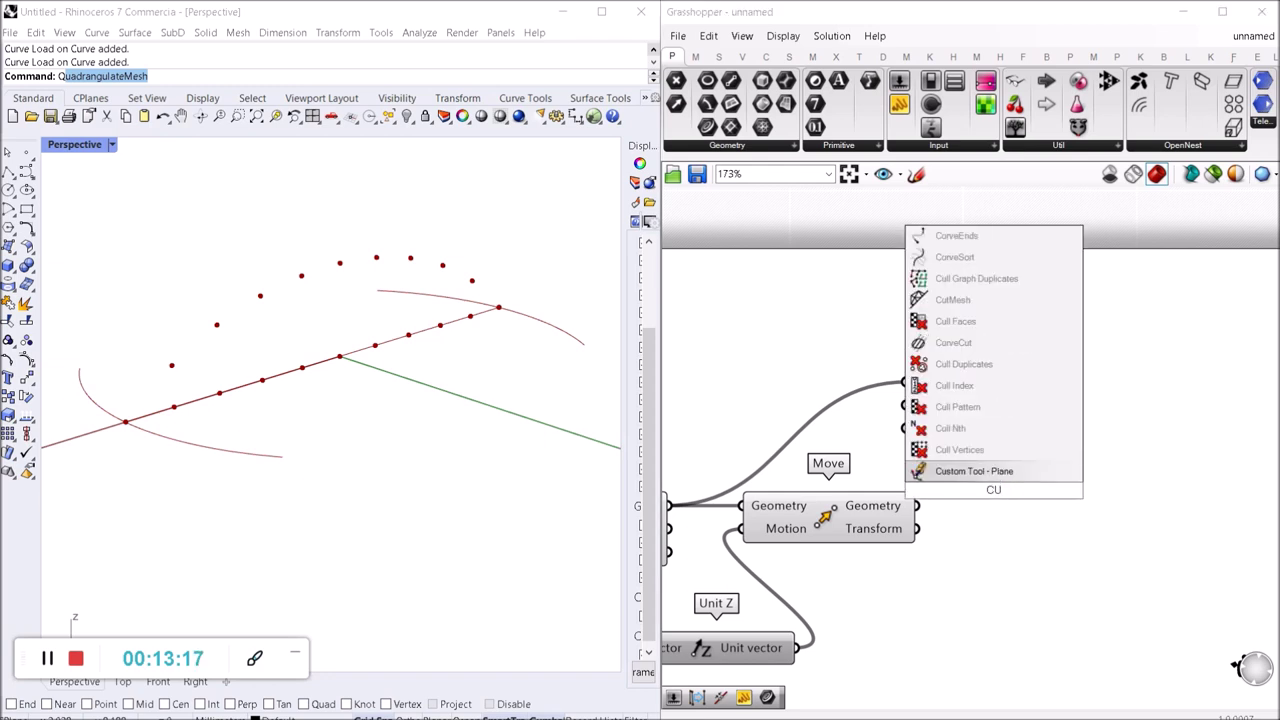
key("Up")
key("Up")
key("Up")
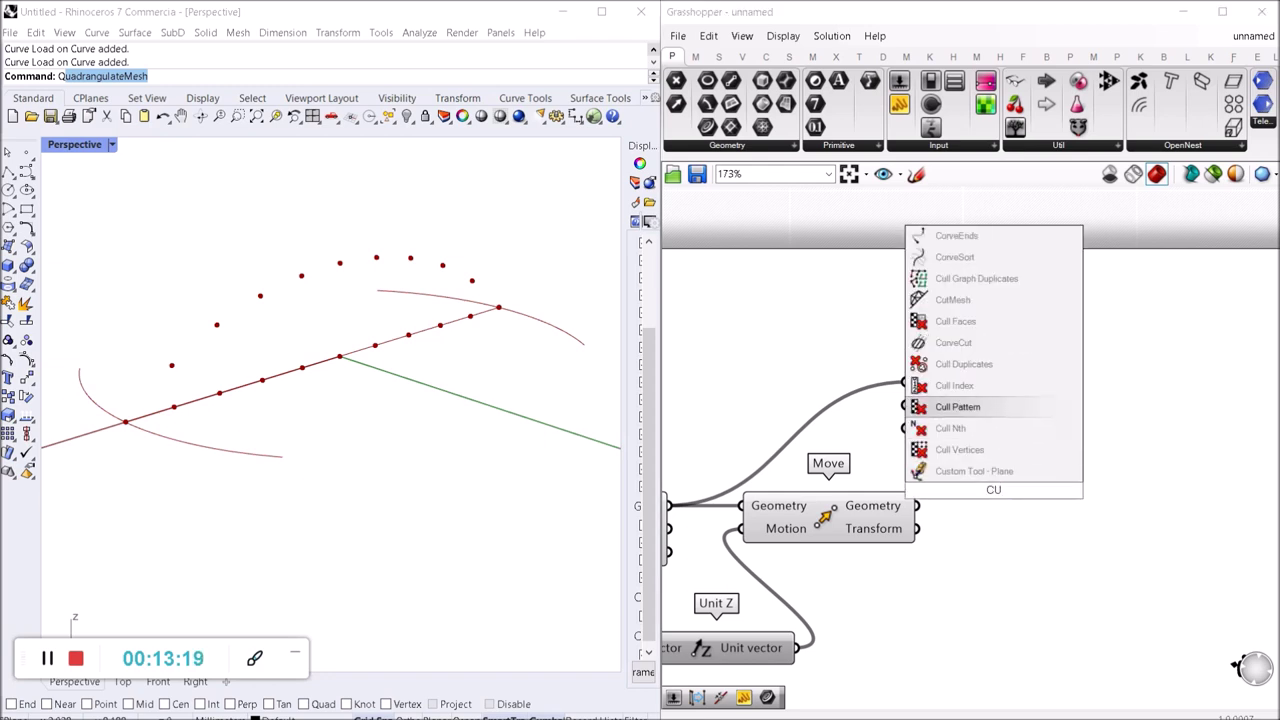
key("Up")
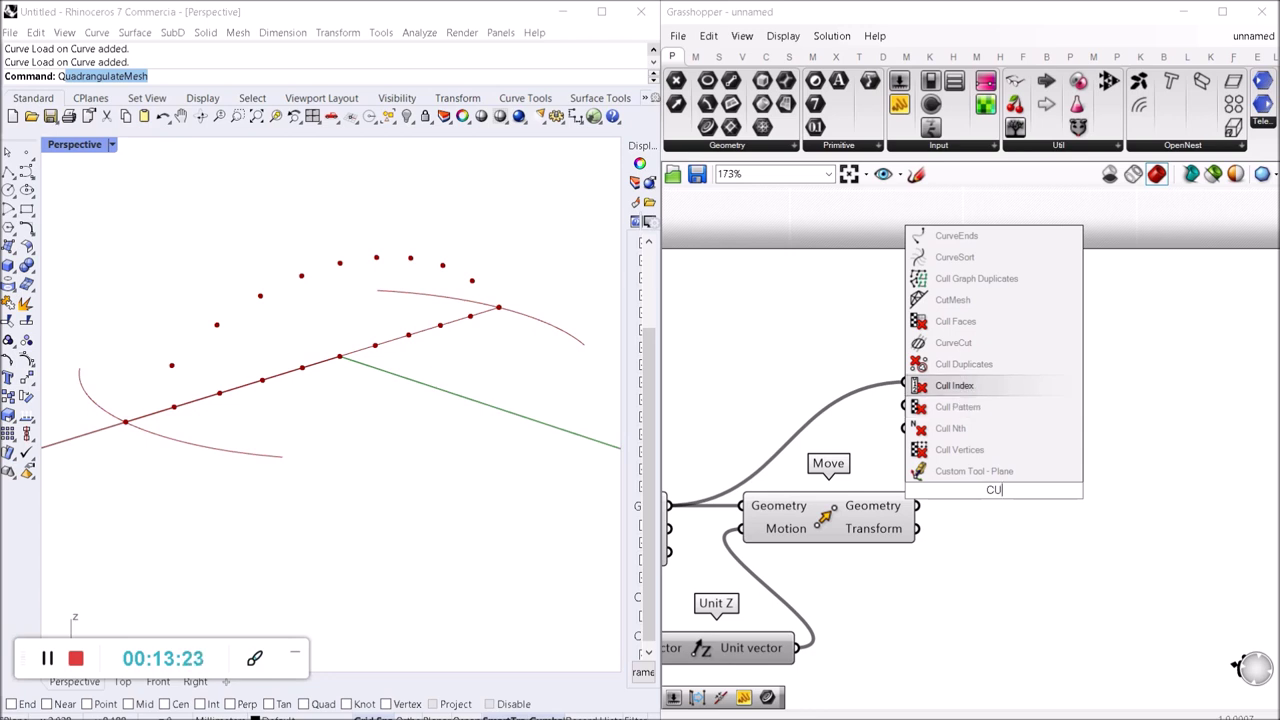
key("Return")
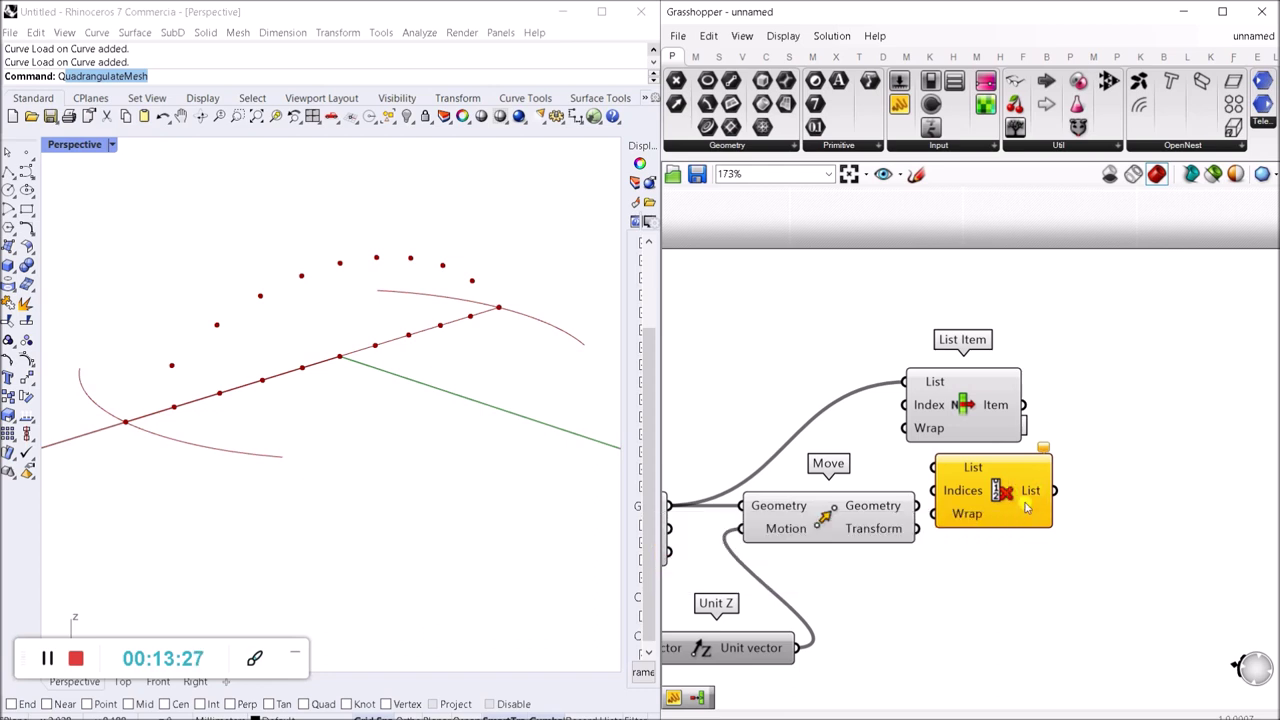
Step: Reposition Cull Index farther below List Item, leaving a clear gap between the two
right_click_drag(988, 560, 945, 450)
left_click_drag(981, 404, 997, 521)
left_click_drag(929, 301, 964, 311)
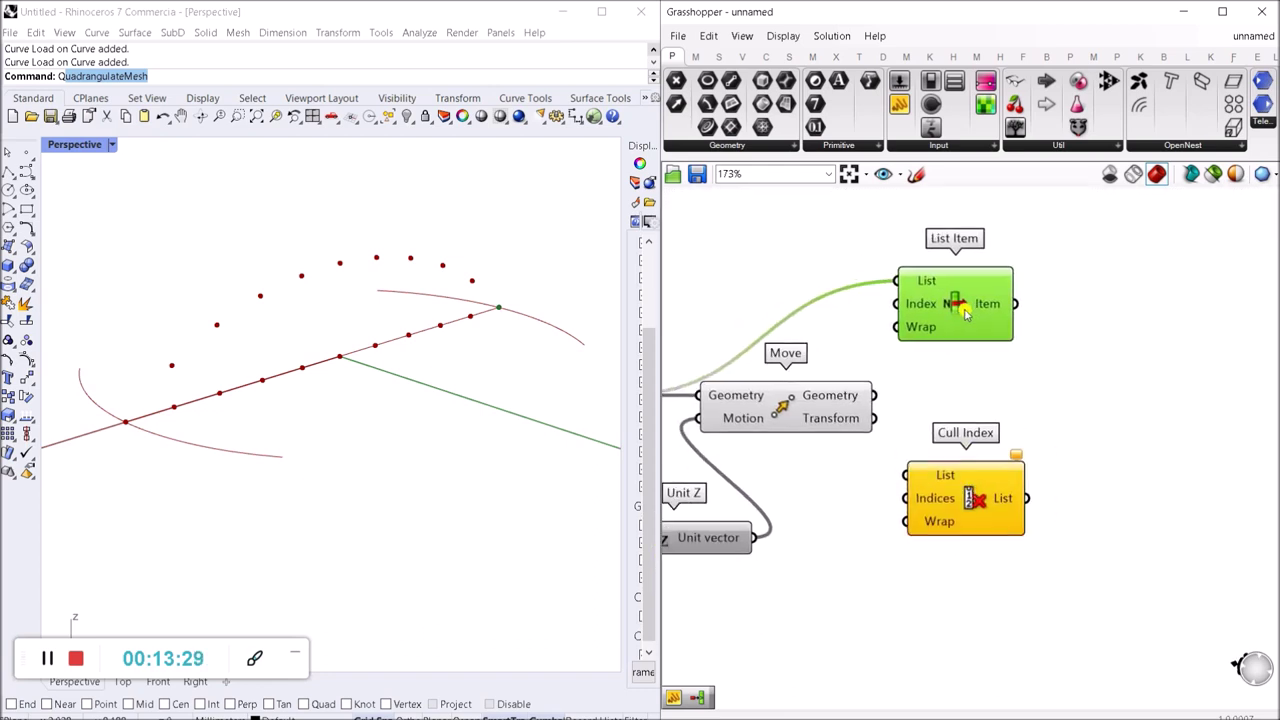
Step: Add an Insert Items component beside Cull Index
double_click(1152, 466)
type("iN")
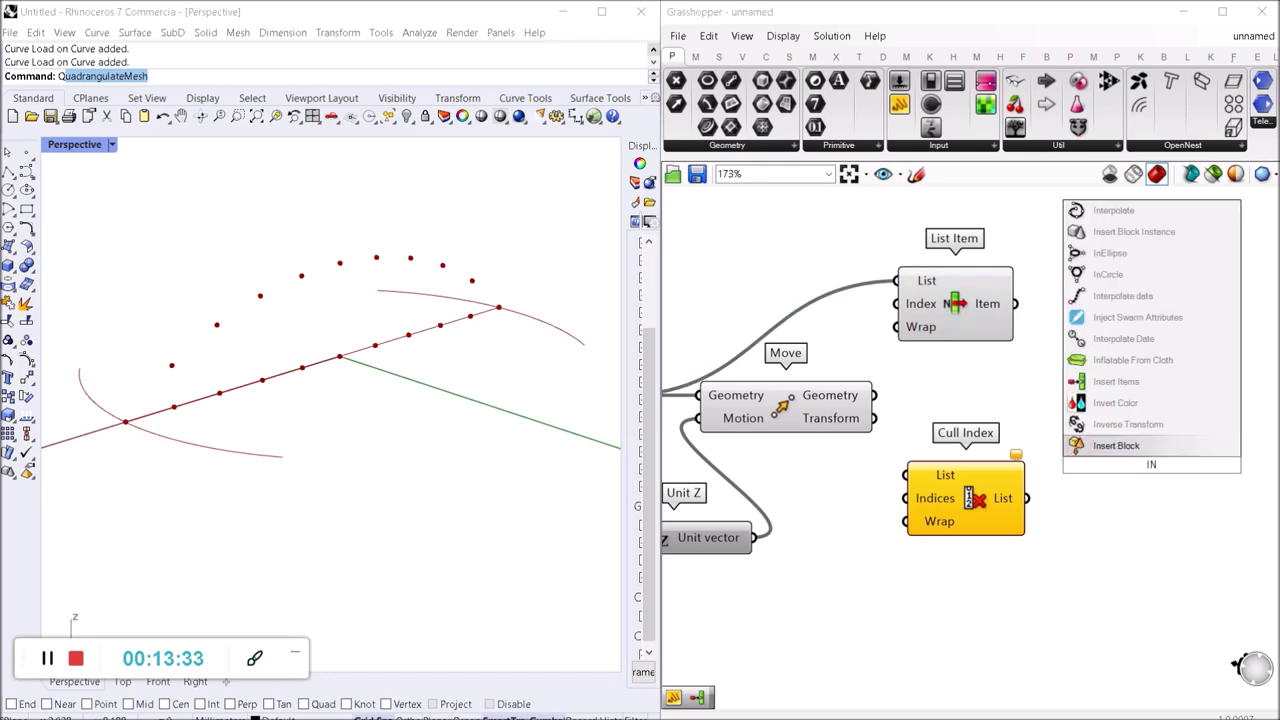
type("SERT")
key("Up")
key("Up")
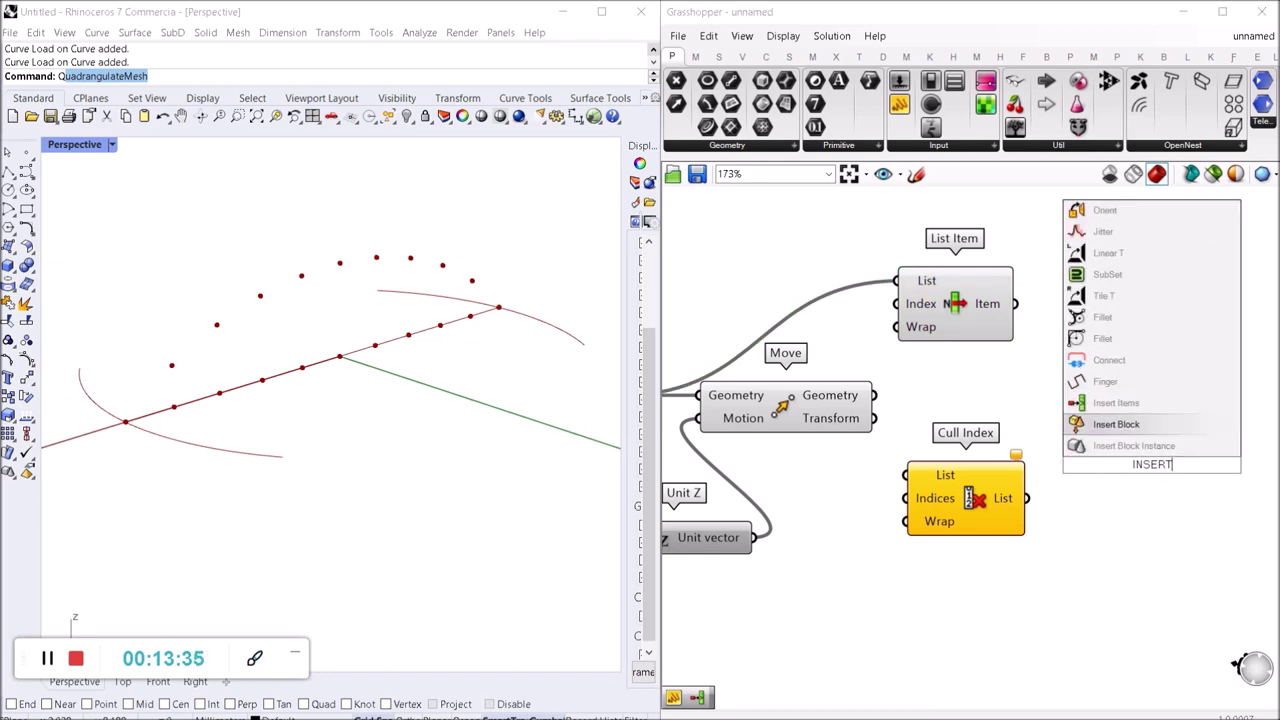
key("Return")
Step: Add a panel containing -1 and connect it to Cull Index's Indices input
right_click_drag(933, 431, 1030, 430)
double_click(911, 570)
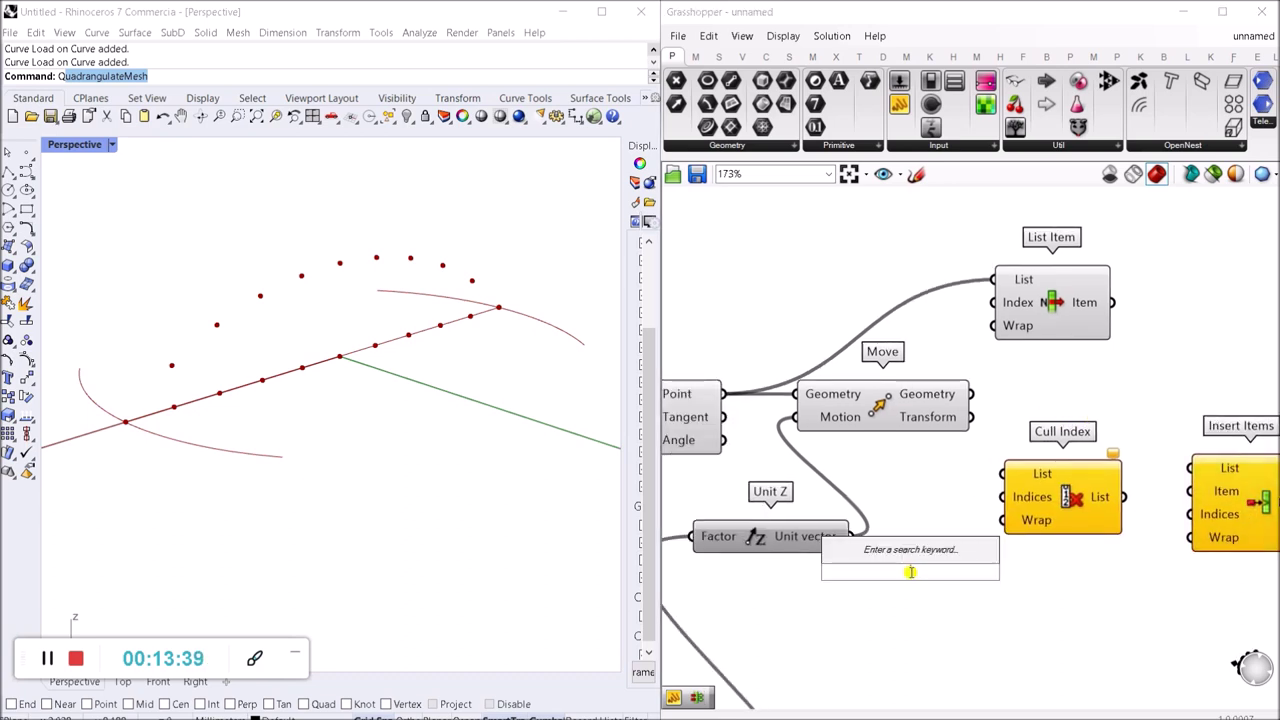
type("Panel")
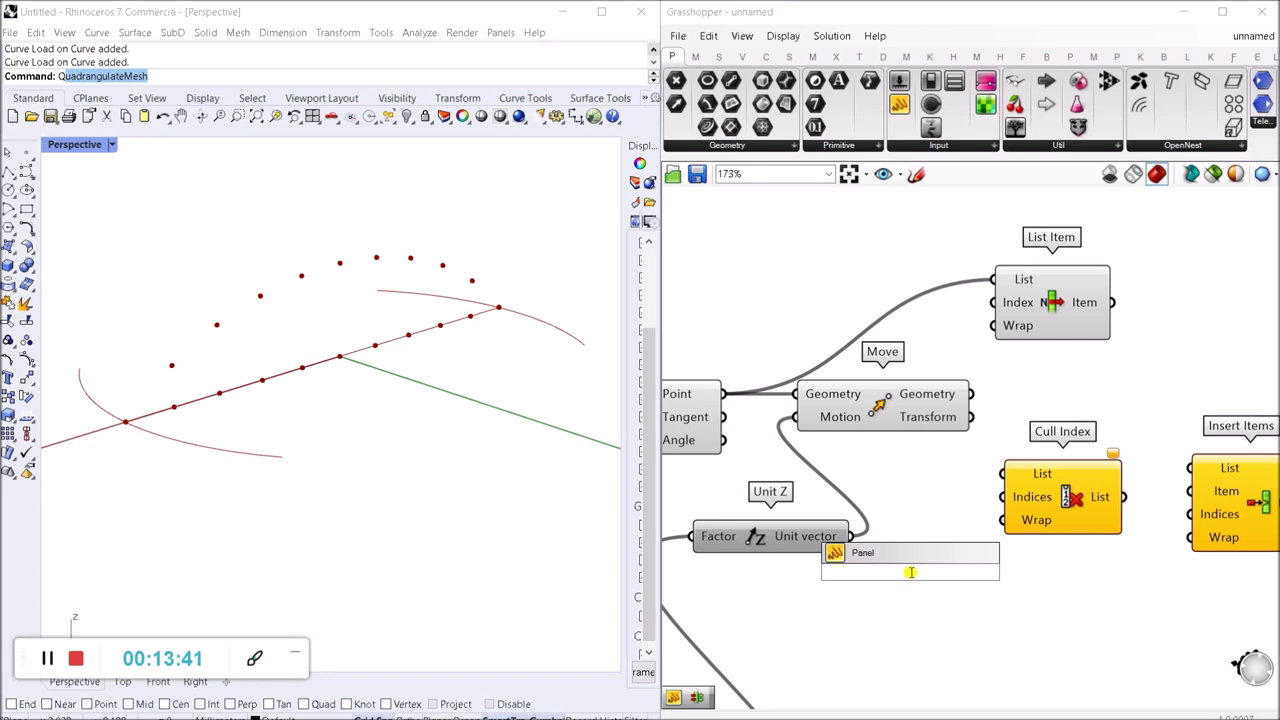
type("\"-1")
key("Return")
scroll(933, 584, "up", 3)
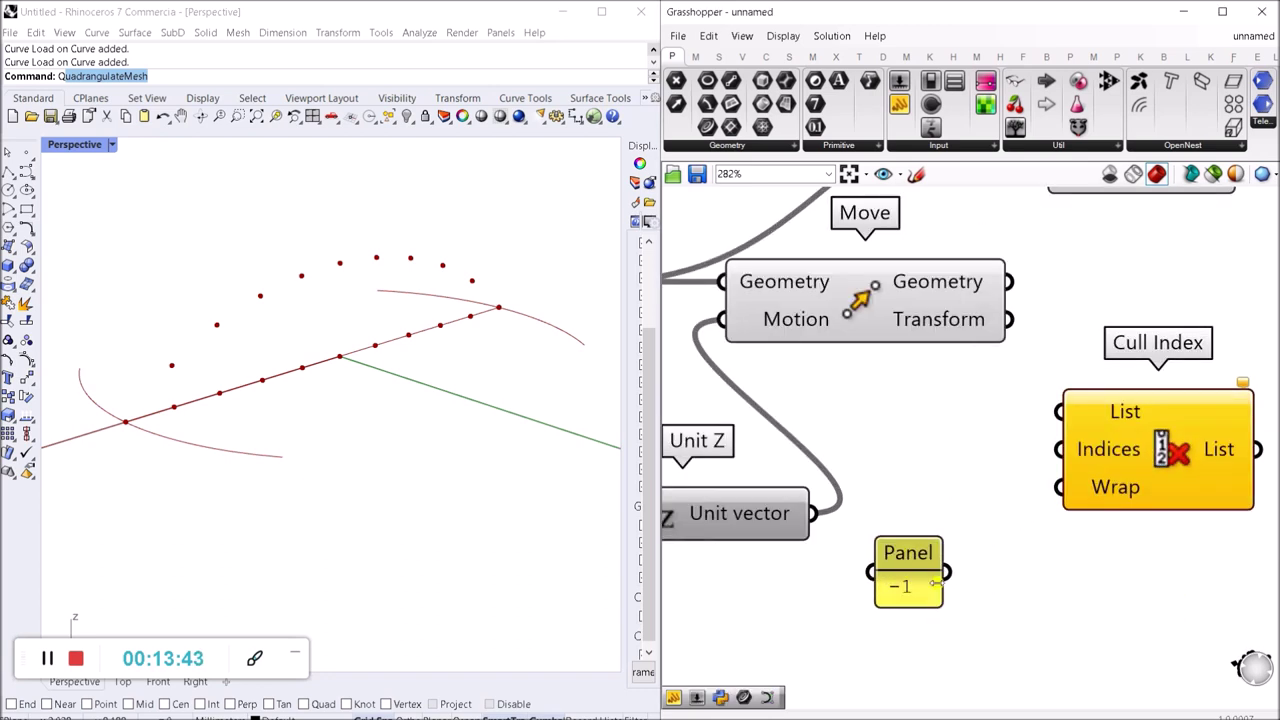
left_click_drag(947, 584, 1060, 449)
scroll(888, 638, "down", 3)
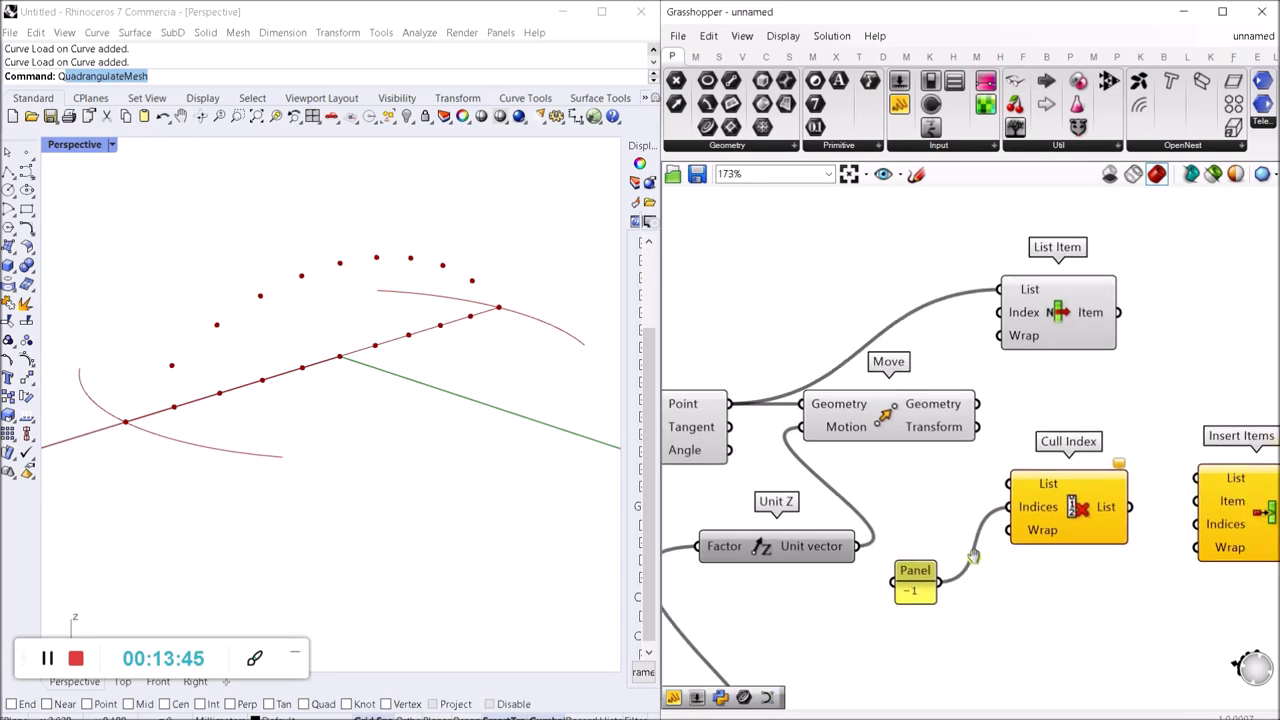
Step: Connect Move's Geometry output to Cull Index's List input, and arrange Cull Index and the -1 panel beside Move
left_click_drag(949, 537, 917, 457)
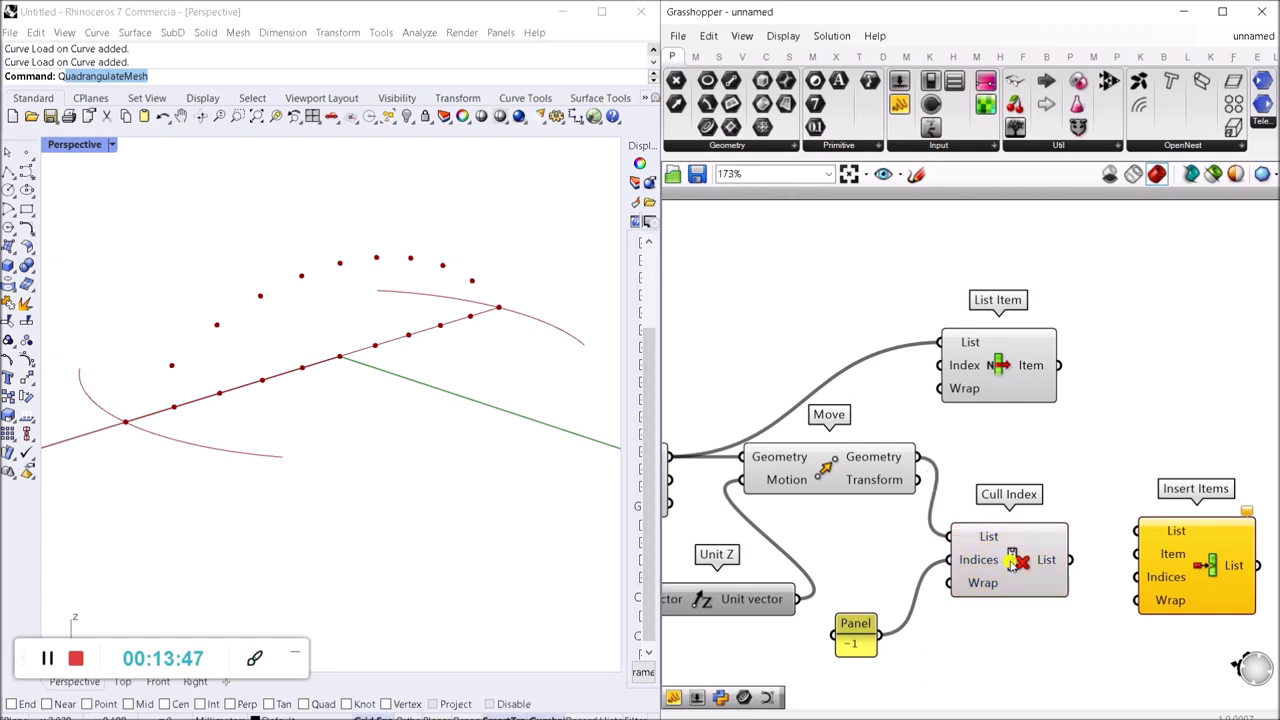
left_click_drag(1010, 562, 1012, 534)
left_click_drag(855, 630, 898, 546)
left_click(860, 466)
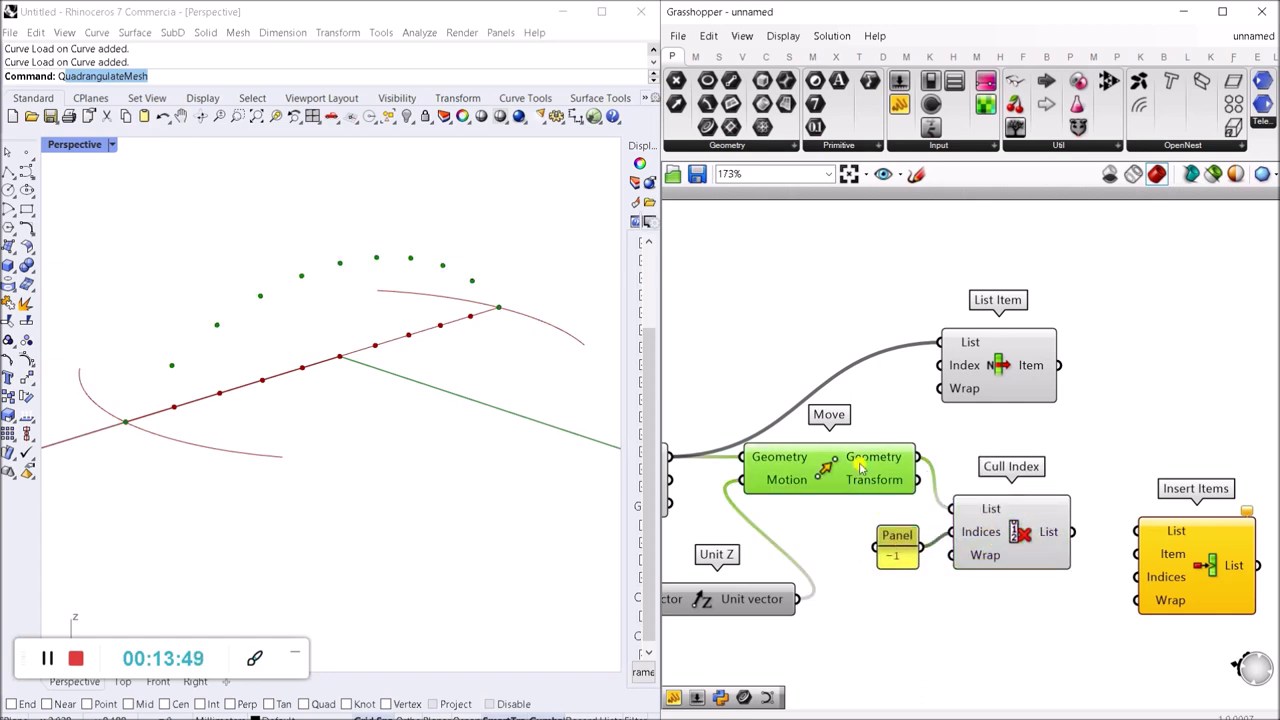
Step: Connect the -1 panel to List Item's Index input and position List Item above Cull Index
scroll(950, 440, "down", 2)
scroll(998, 478, "up", 3)
left_click(988, 380)
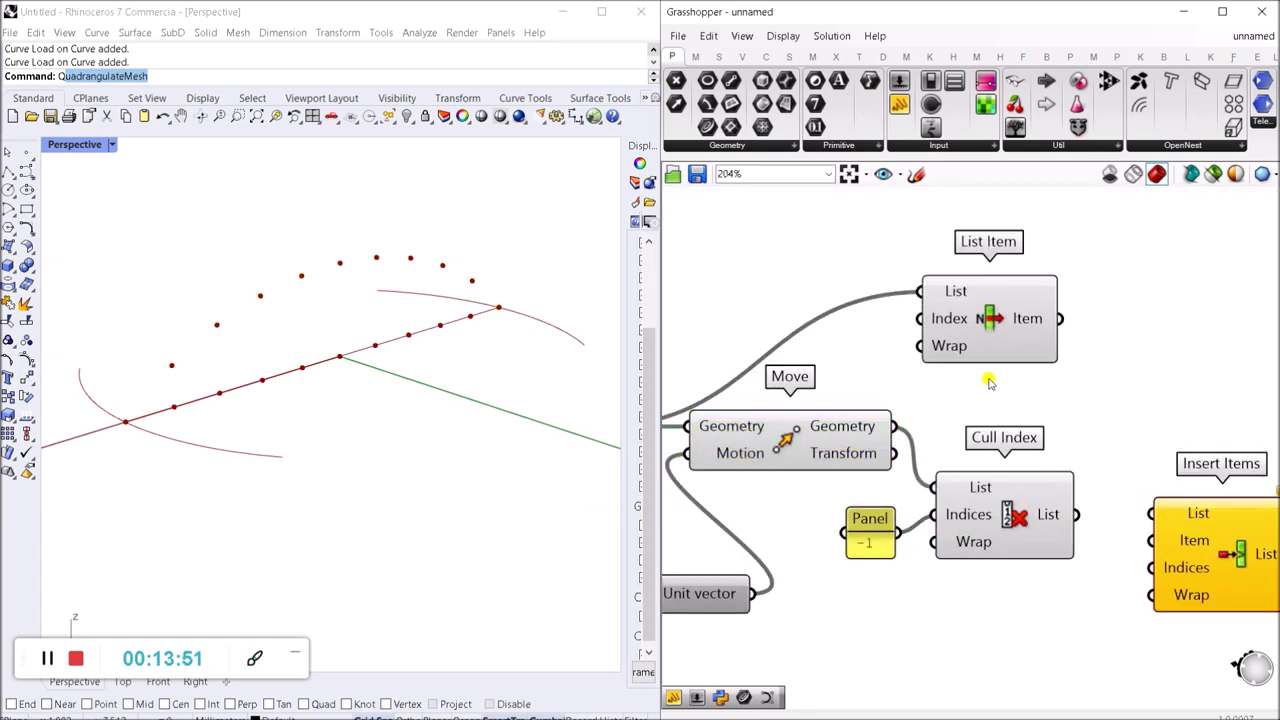
right_click_drag(982, 316, 1047, 355)
left_click_drag(1050, 356, 1035, 386)
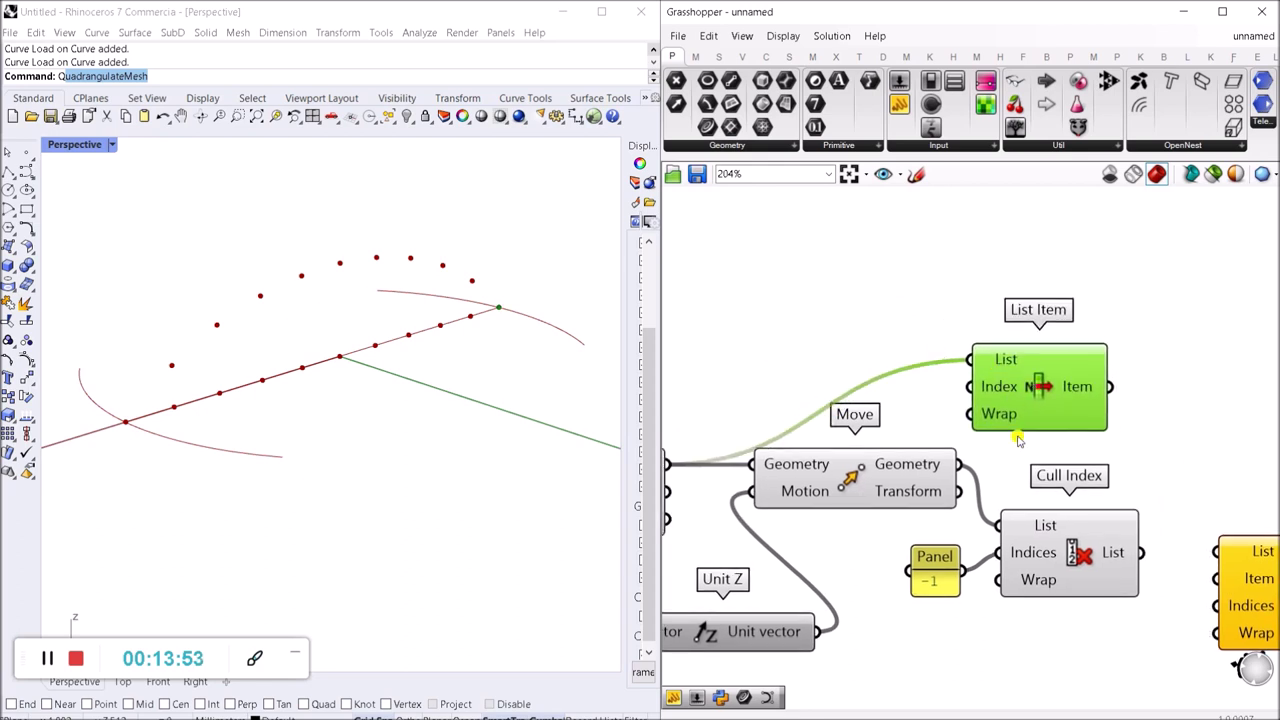
left_click_drag(961, 570, 968, 387)
left_click_drag(1045, 391, 1045, 353)
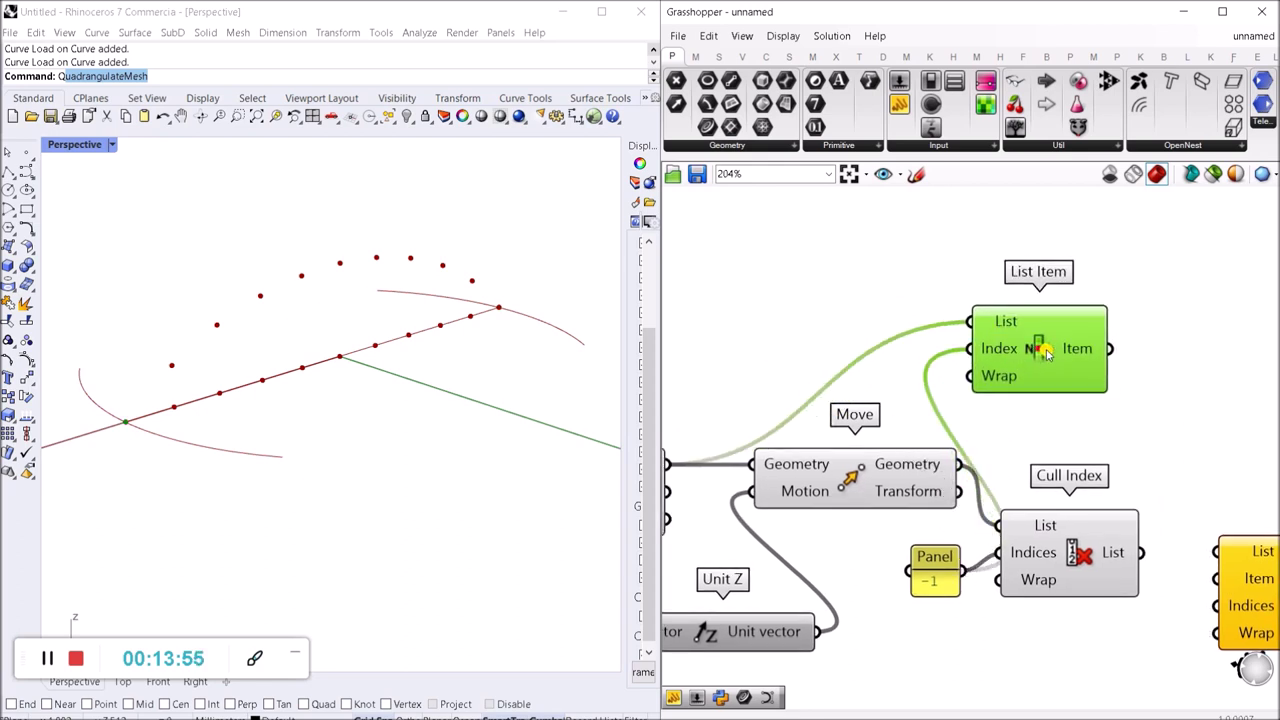
Step: Connect Cull Index's output, List Item's output and the -1 panel to the List, Item and Indices inputs of Insert Items
right_click_drag(1045, 353, 1207, 341)
left_click_drag(716, 461, 746, 446)
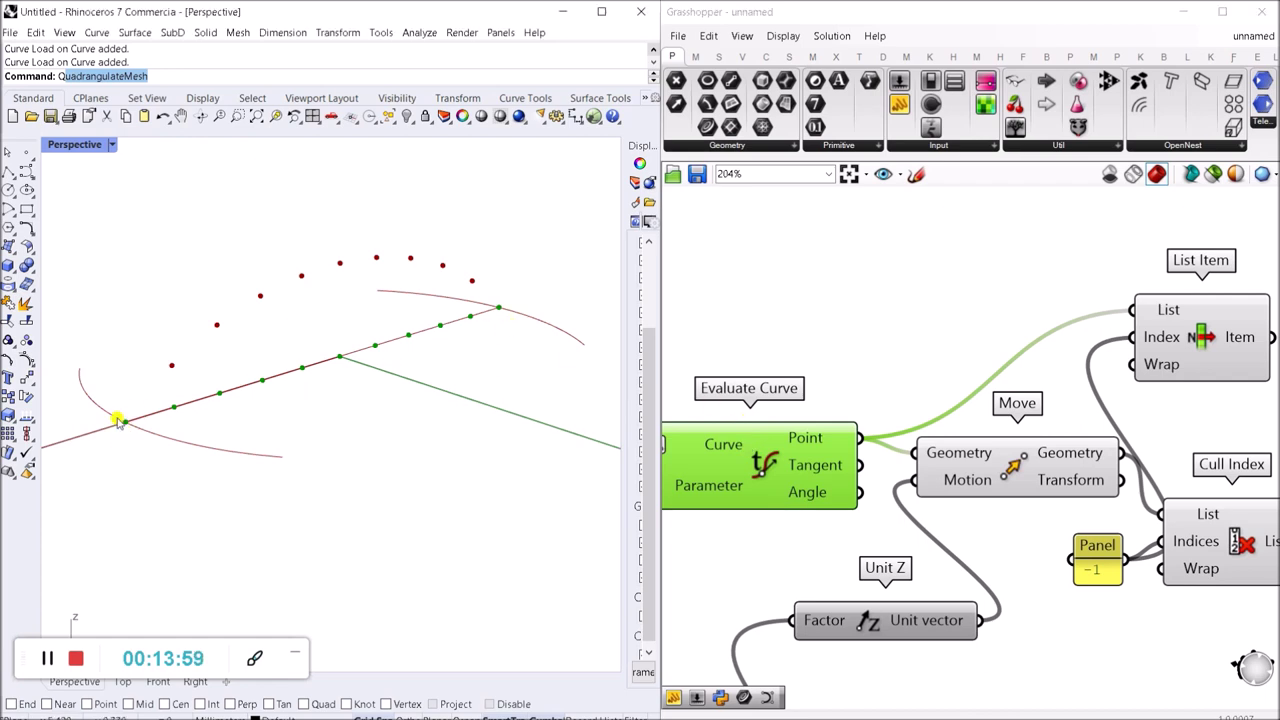
scroll(905, 398, "down", 3)
scroll(905, 398, "up", 3)
left_click_drag(895, 375, 927, 366)
left_click(920, 533)
left_click_drag(935, 540, 932, 489)
left_click_drag(1063, 544, 1076, 501)
left_click_drag(990, 477, 990, 366)
left_click(992, 574)
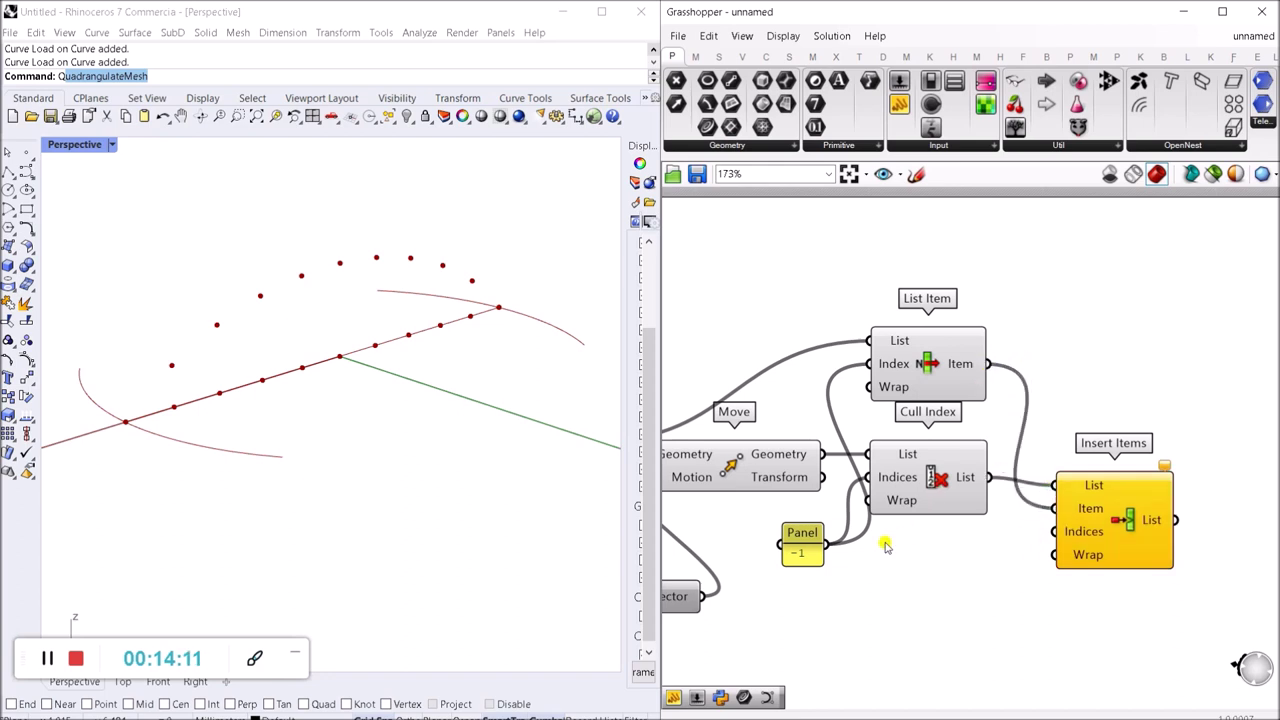
left_click_drag(827, 544, 1050, 533)
left_click(1118, 512)
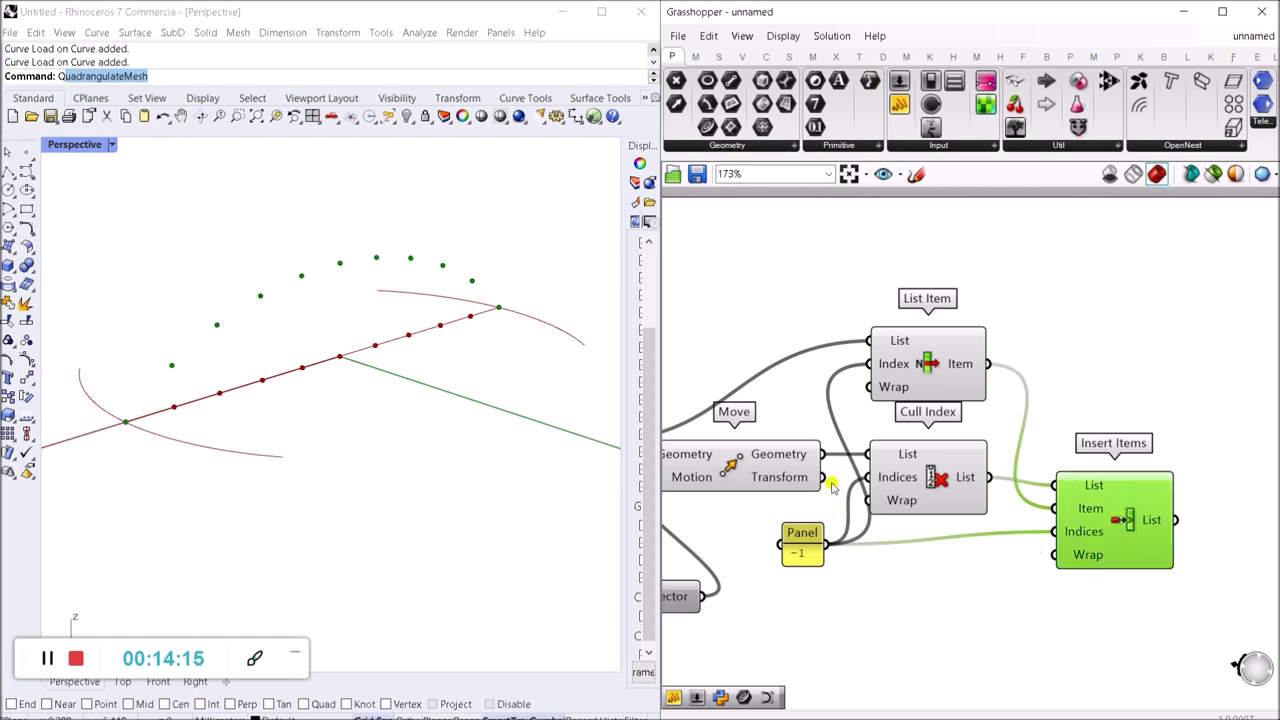
Step: Turn off the previews of Cull Index, List Item, Move, Evaluate Curve and Line
left_click(895, 448)
left_click(916, 374)
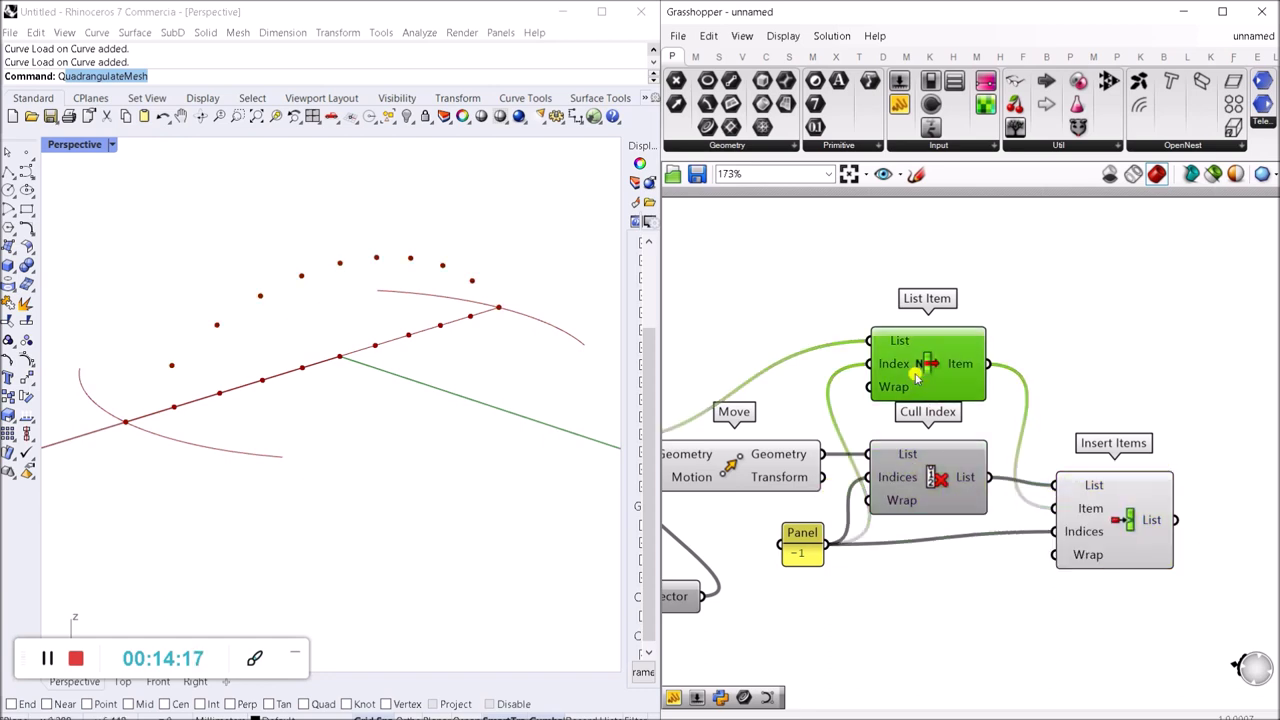
right_click_drag(843, 427, 1006, 435)
left_click(877, 465)
scroll(872, 481, "down", 4)
right_click_drag(772, 488, 875, 483)
scroll(875, 483, "up", 3)
left_click(874, 483)
scroll(877, 481, "down", 3)
left_click(938, 455)
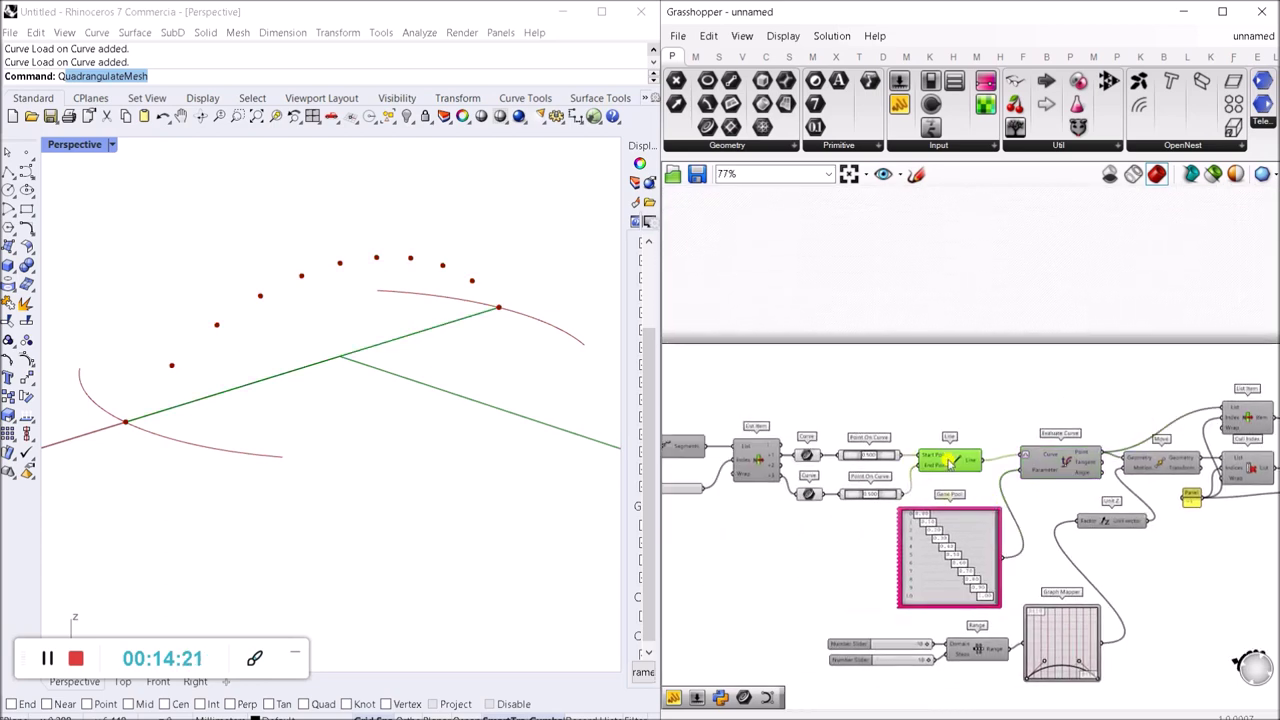
Step: Add a Nurbs Curve component beside Insert Items and connect the resulting list to its Vertices input
right_click_drag(950, 633, 911, 574)
right_click_drag(1051, 544, 931, 514)
scroll(968, 440, "up", 3)
left_click(912, 417)
left_click_drag(915, 418, 913, 438)
double_click(1048, 408)
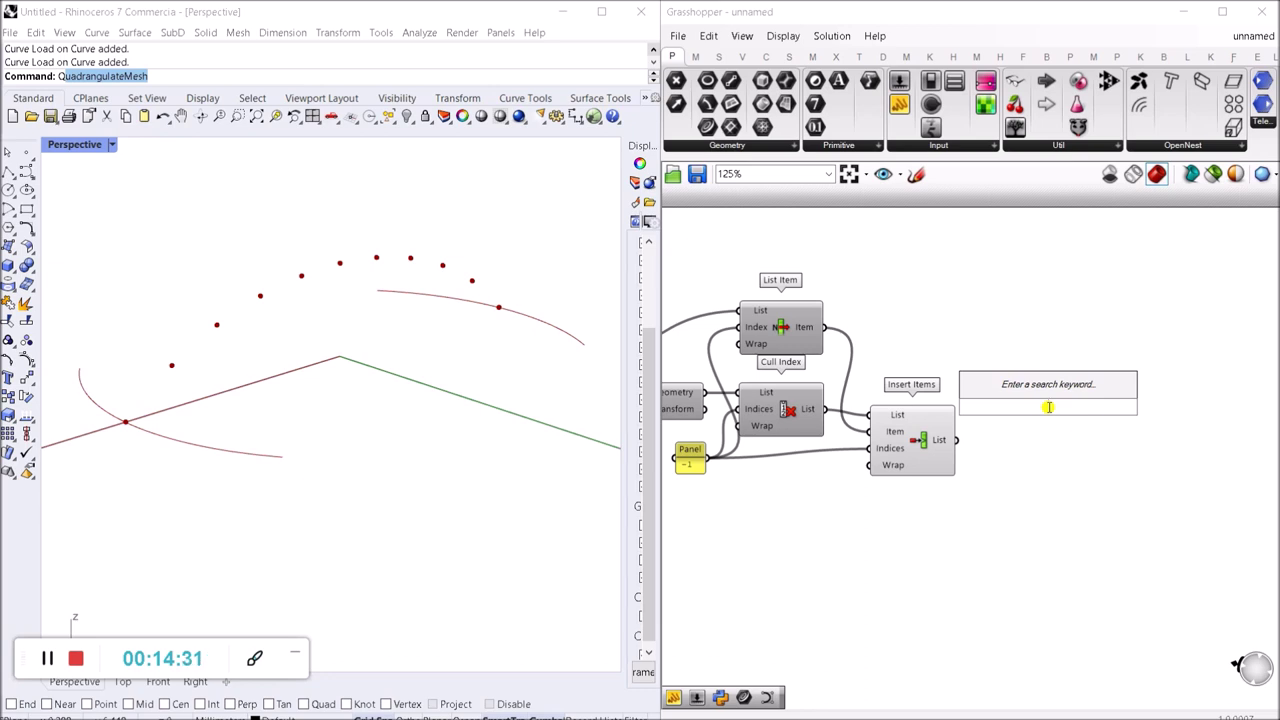
type("NURB")
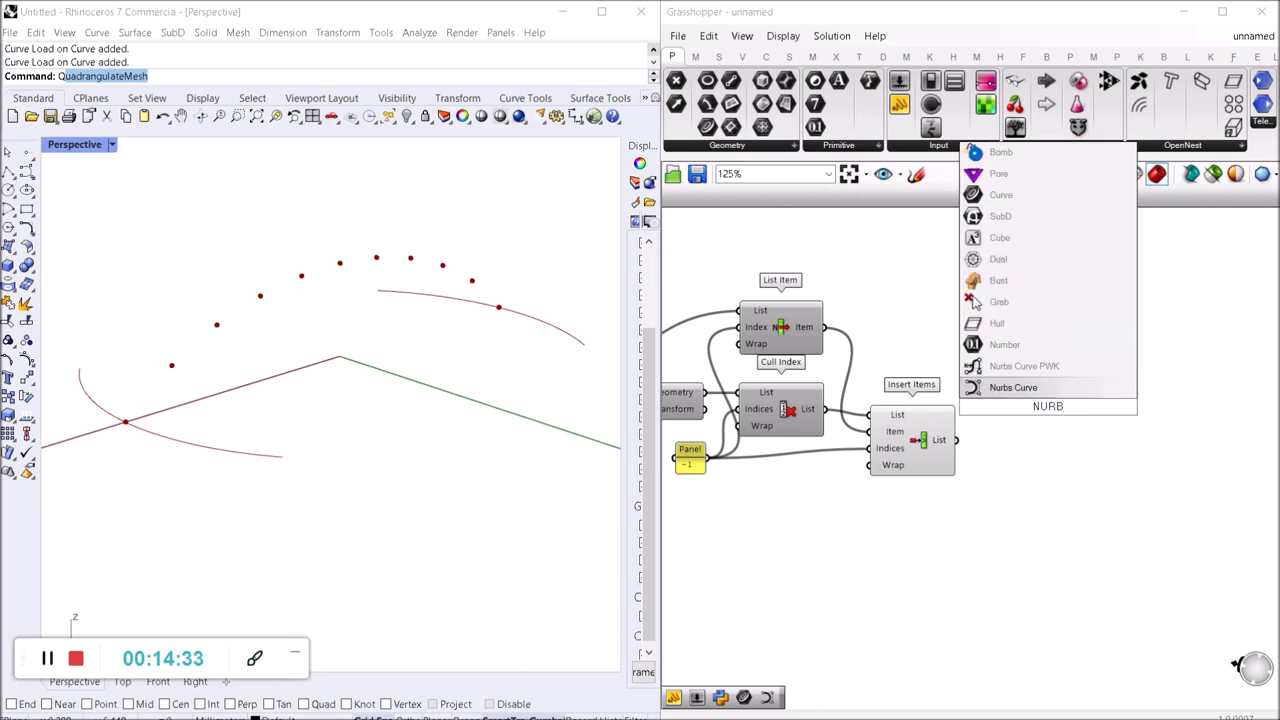
key("Return")
scroll(990, 418, "up", 3)
left_click_drag(988, 408, 925, 428)
left_click_drag(1070, 431, 1066, 490)
Step: Add an Interpolate component above Nurbs Curve and connect the Insert Items list to its Vertices input
double_click(1065, 364)
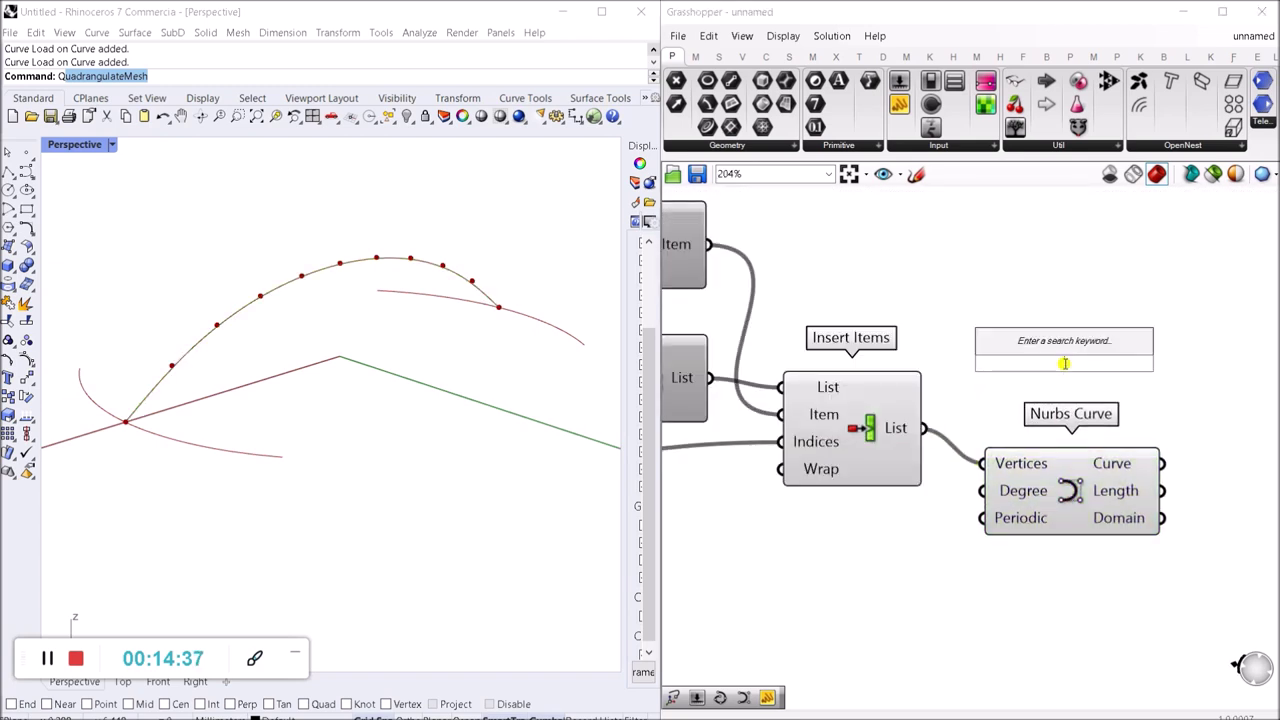
type("ITE")
key("BackSpace")
key("BackSpace")
type("NTERP")
key("Up")
key("Up")
key("Return")
left_click_drag(1030, 327, 922, 428)
mouse_move(1060, 483)
left_mouse_down()
mouse_move(1062, 510)
mouse_move(1059, 496)
left_mouse_up()
left_click_drag(1052, 349, 1072, 368)
Step: Compare the interpolated curve with the Nurbs curve in the perspective view, checking how each follows the raised points
scroll(187, 439, "down", 4)
right_click_drag(188, 442, 343, 380)
left_click_drag(1037, 335, 1035, 327)
right_click_drag(393, 499, 394, 466)
right_click_drag(158, 385, 197, 415)
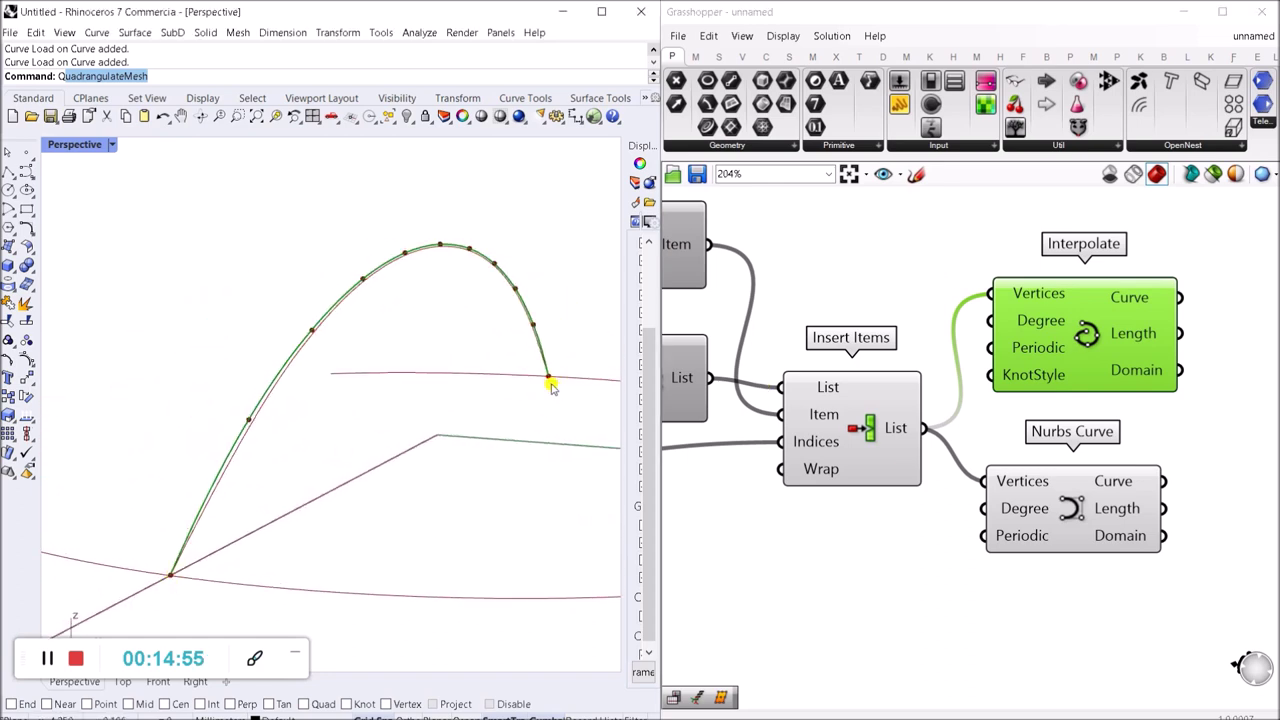
scroll(163, 583, "down", 2)
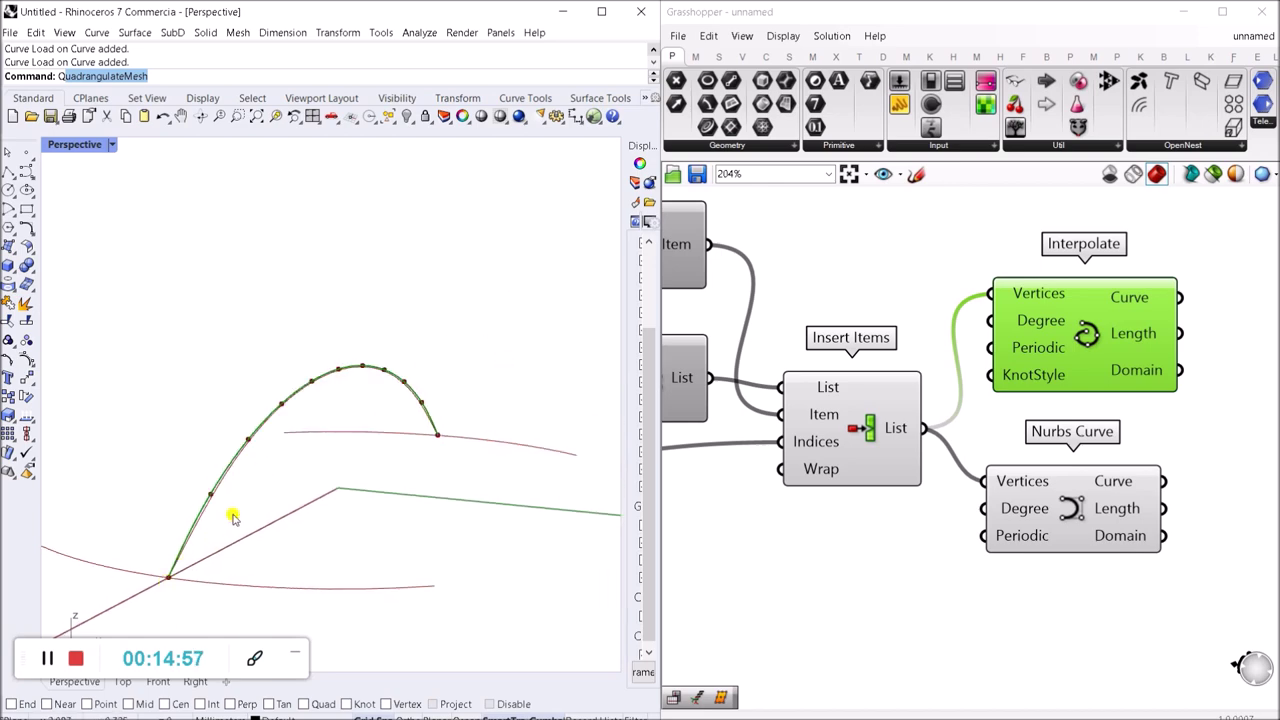
right_click_drag(233, 517, 197, 526)
Step: Enlarge the Graph Mapper slightly by its lower corner
scroll(834, 476, "down", 3)
right_click_drag(1004, 507, 1168, 407)
scroll(697, 615, "up", 3)
scroll(1057, 485, "up", 3)
right_click_drag(922, 546, 1035, 524)
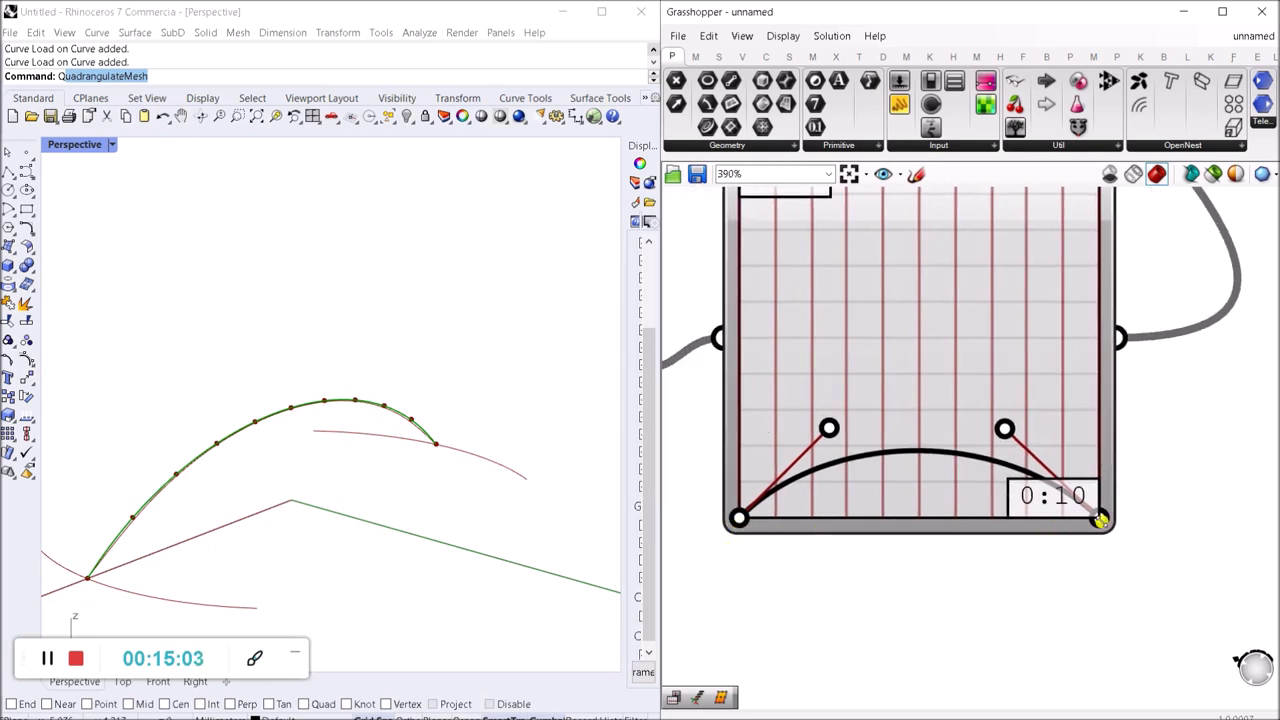
left_click_drag(1102, 520, 1115, 536)
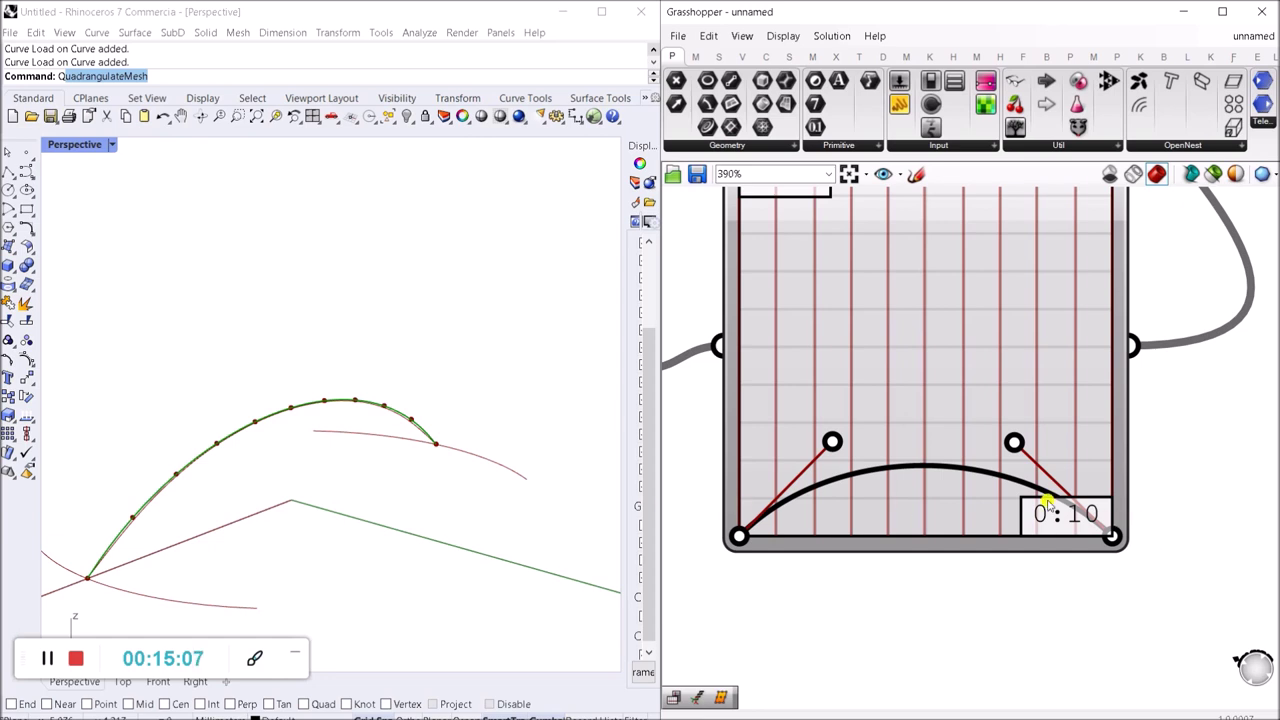
scroll(1030, 470, "down", 3)
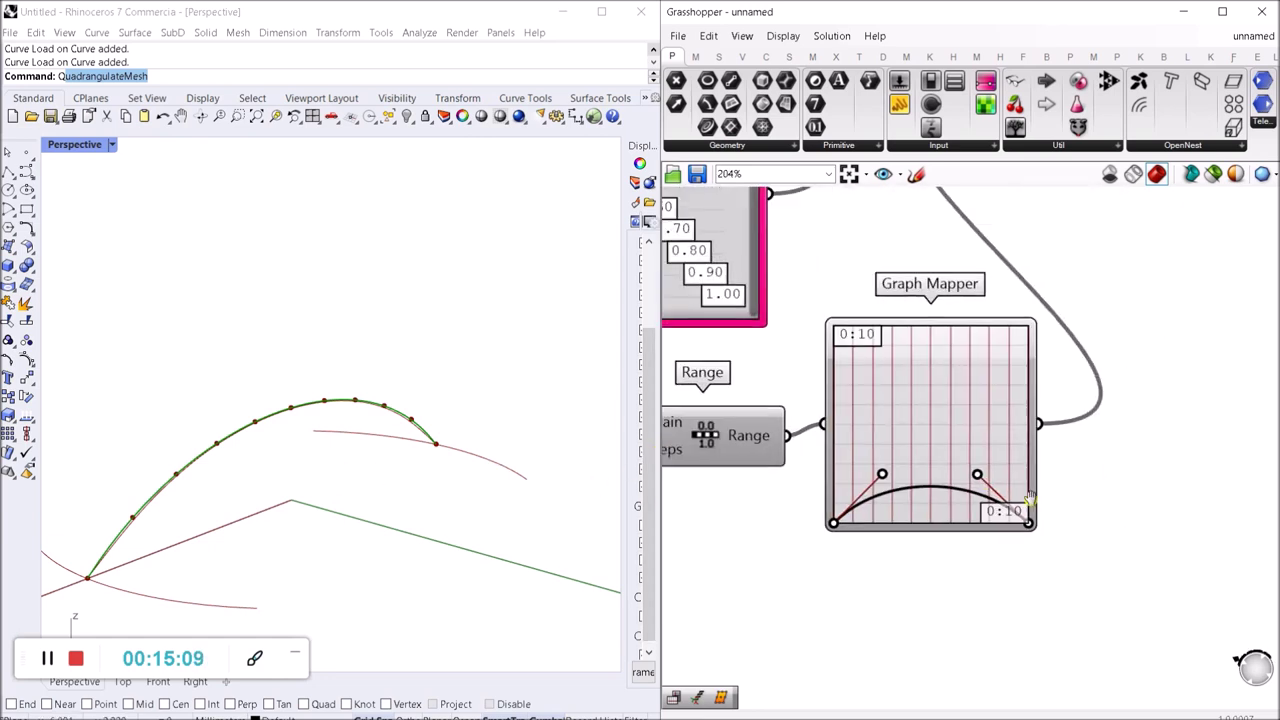
scroll(1030, 500, "down", 4)
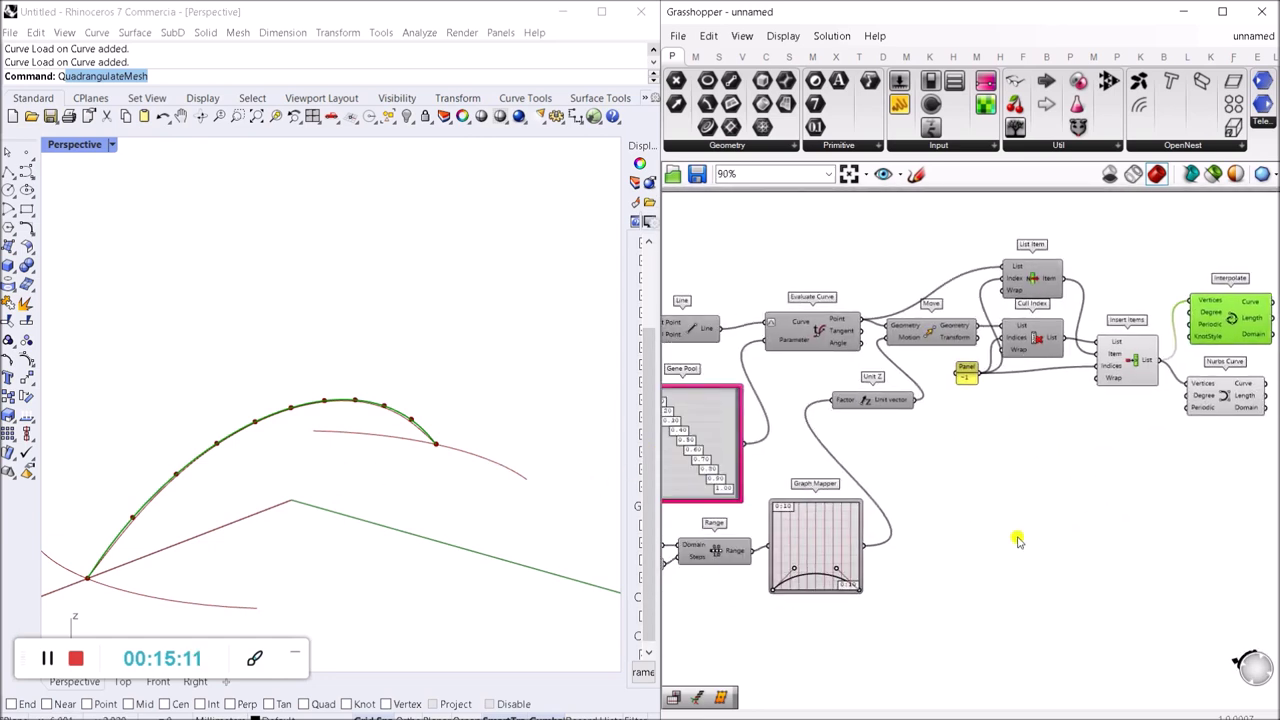
Step: Add an Entwine component above the Interpolate component and place Interpolate closer to Nurbs Curve
scroll(771, 584, "up", 4)
scroll(966, 566, "down", 4)
scroll(966, 566, "down", 1)
right_click_drag(1118, 410, 825, 548)
scroll(985, 482, "up", 3)
scroll(1083, 357, "up", 1)
double_click(1099, 343)
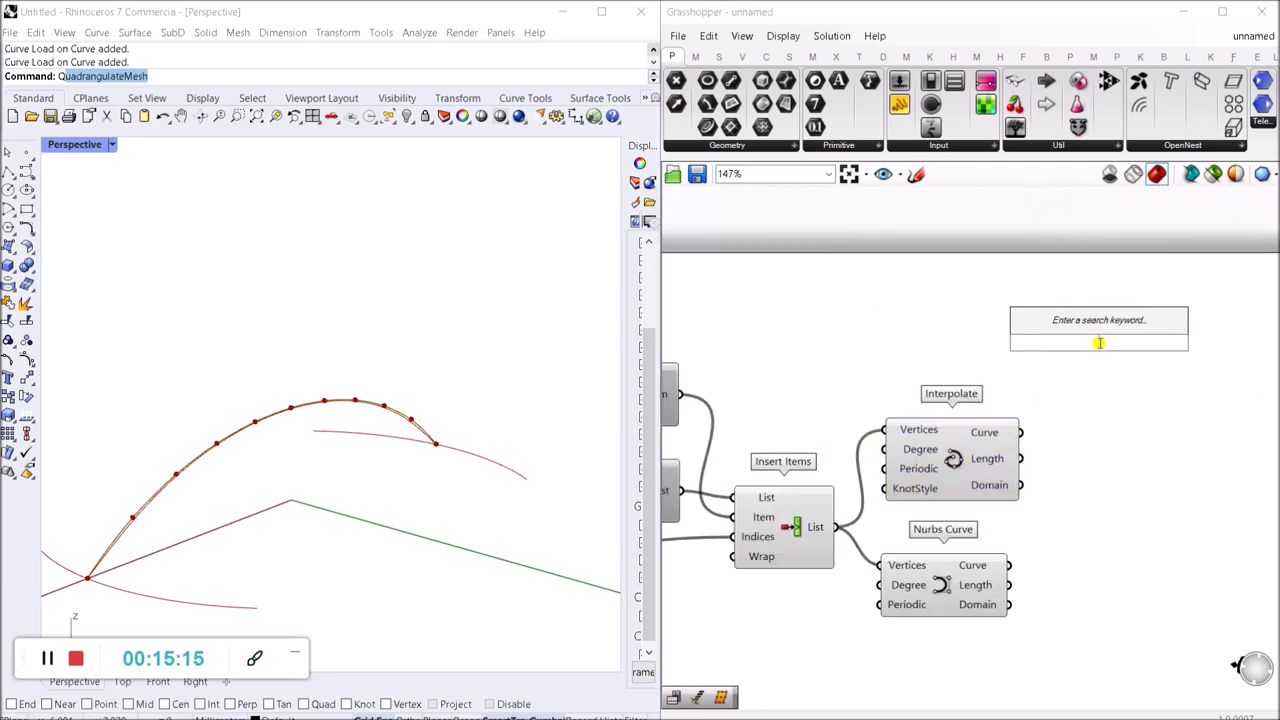
type("en")
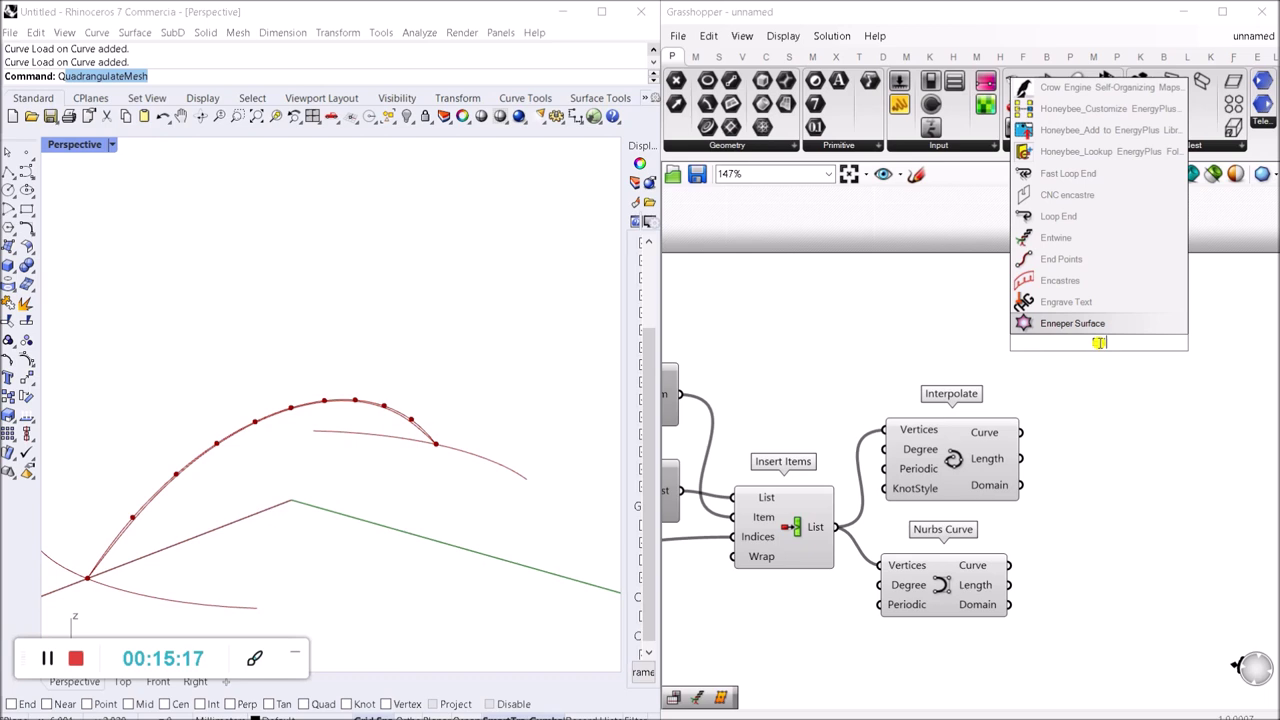
key("Up")
key("Up")
key("Up")
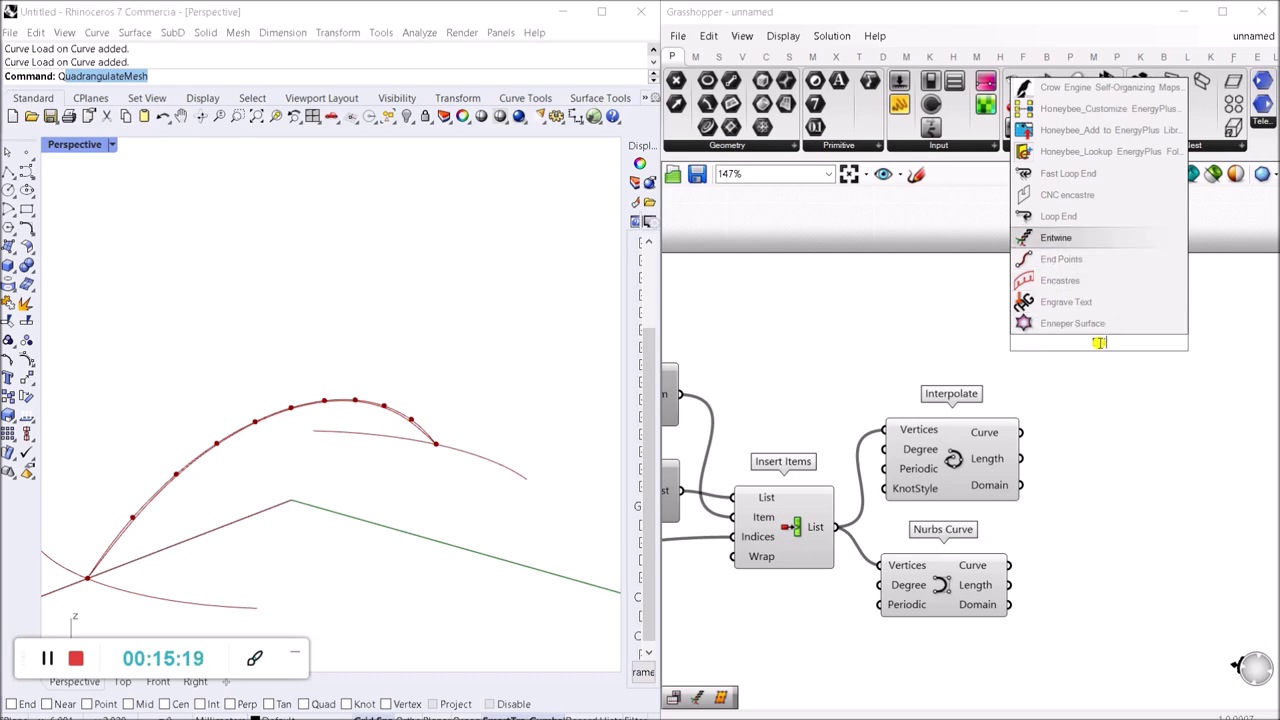
key("Return")
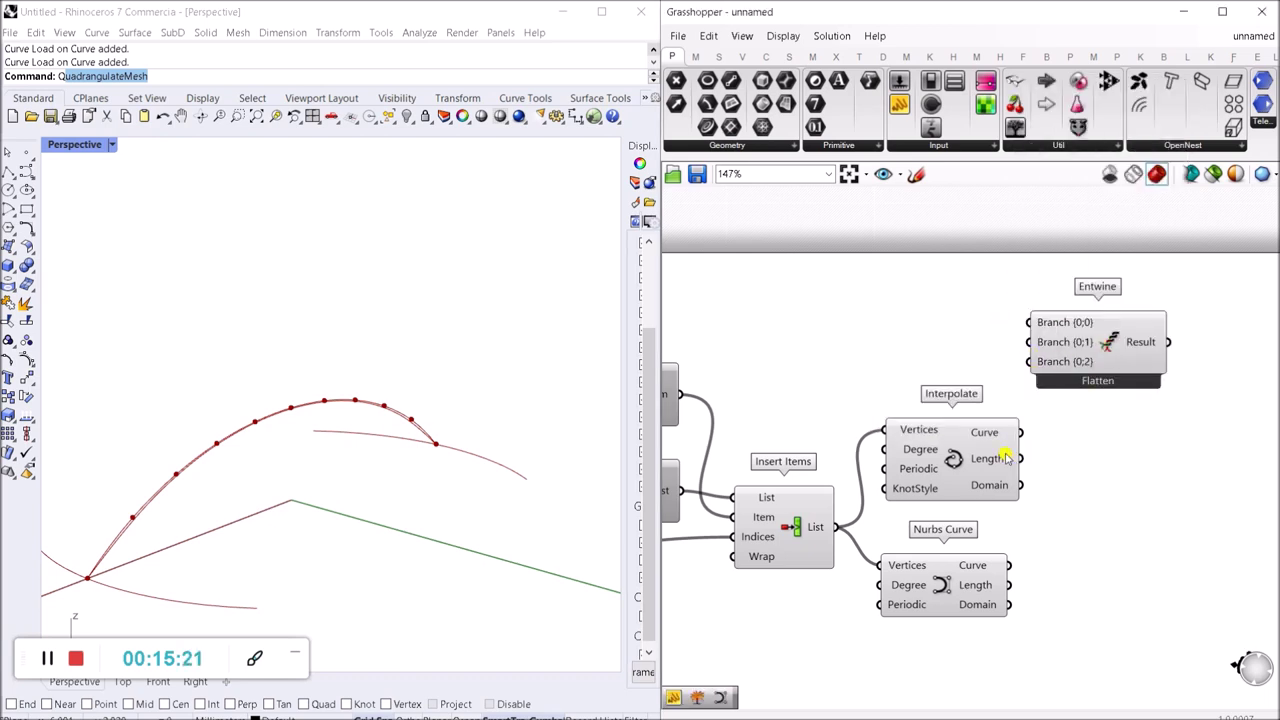
left_click_drag(999, 455, 991, 467)
left_click(885, 347)
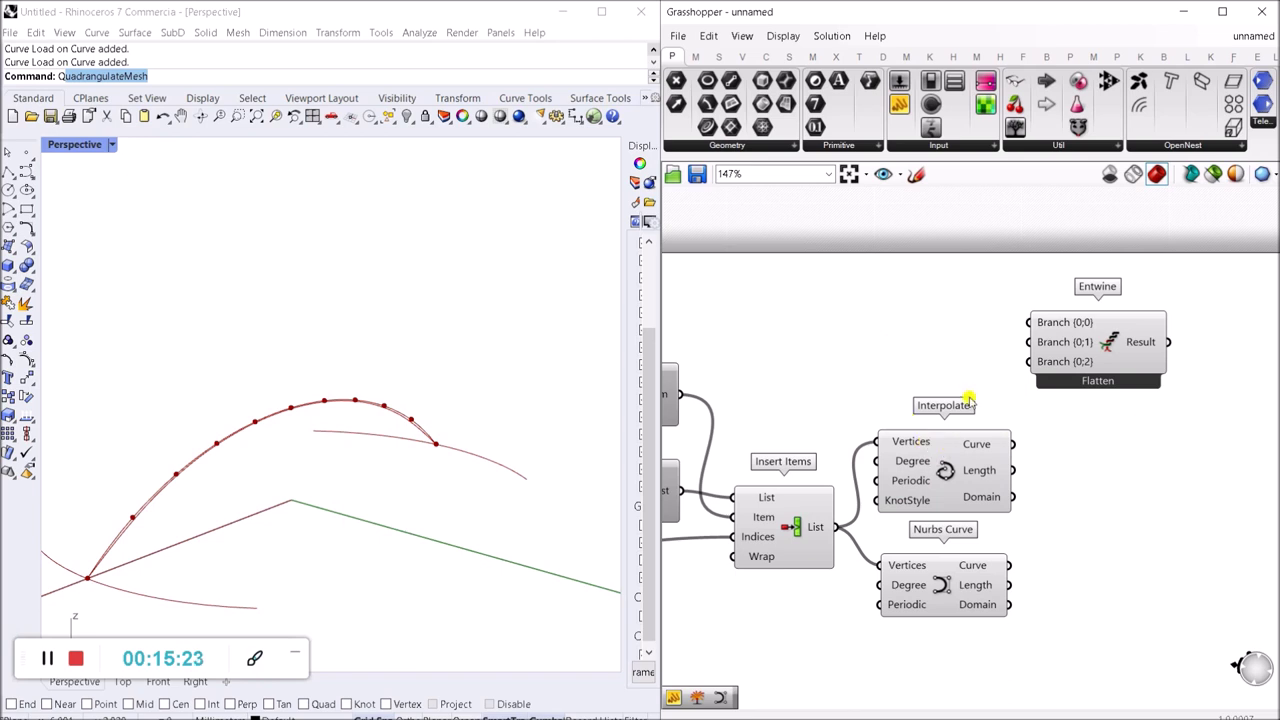
Step: Reduce Entwine to the two branches {0;0} and {0;1}, and flatten its Result output
scroll(1112, 362, "up", 6)
left_click(1012, 398)
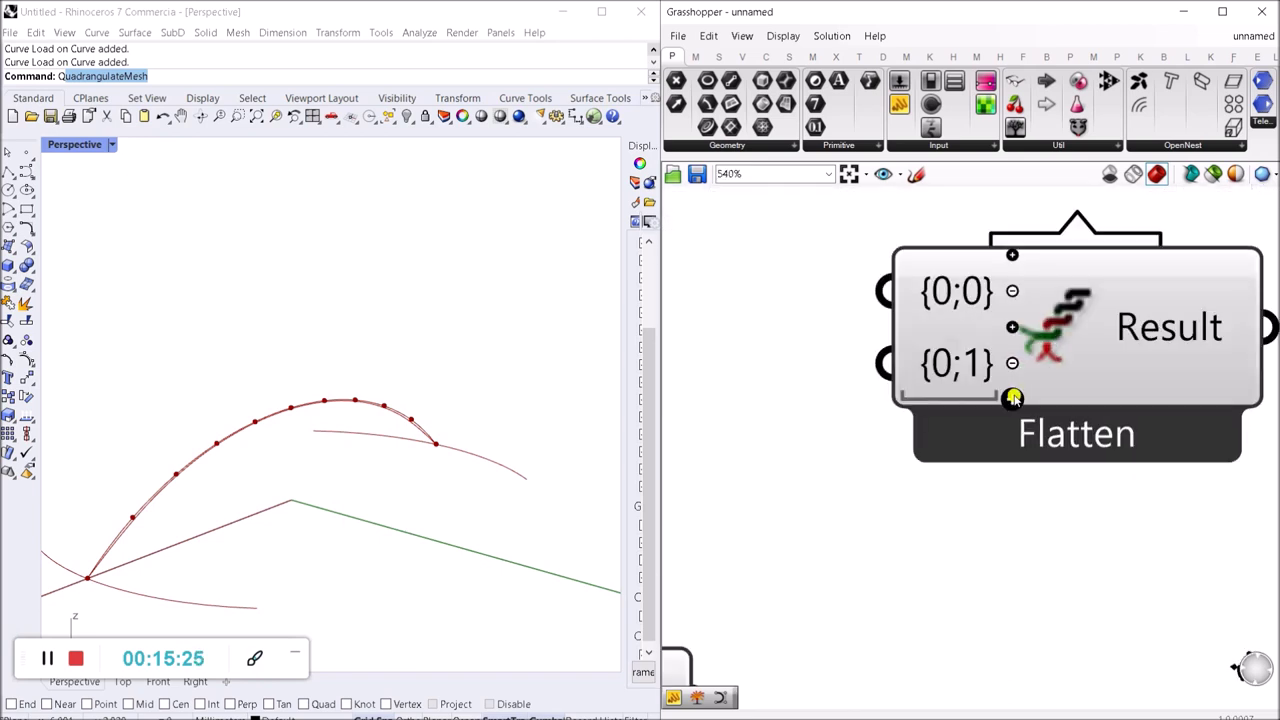
right_click_drag(963, 466, 922, 520)
right_click(999, 388)
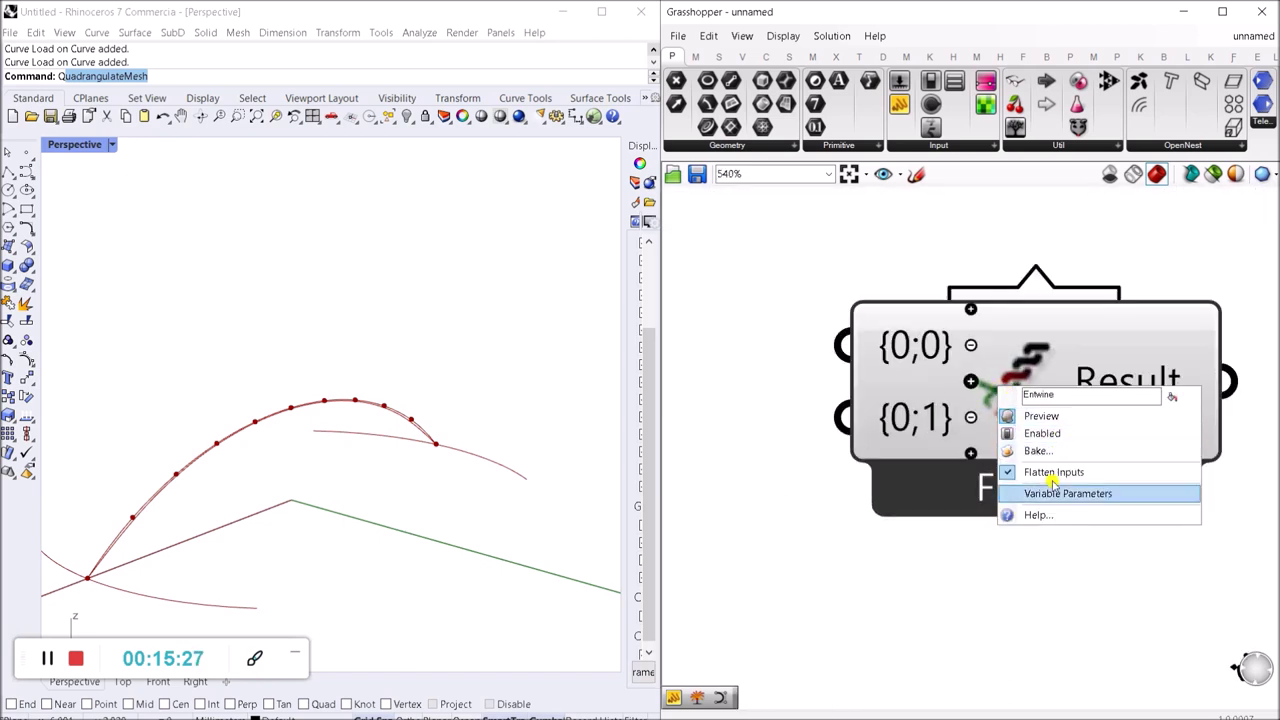
right_click(1163, 352)
left_click(1190, 430)
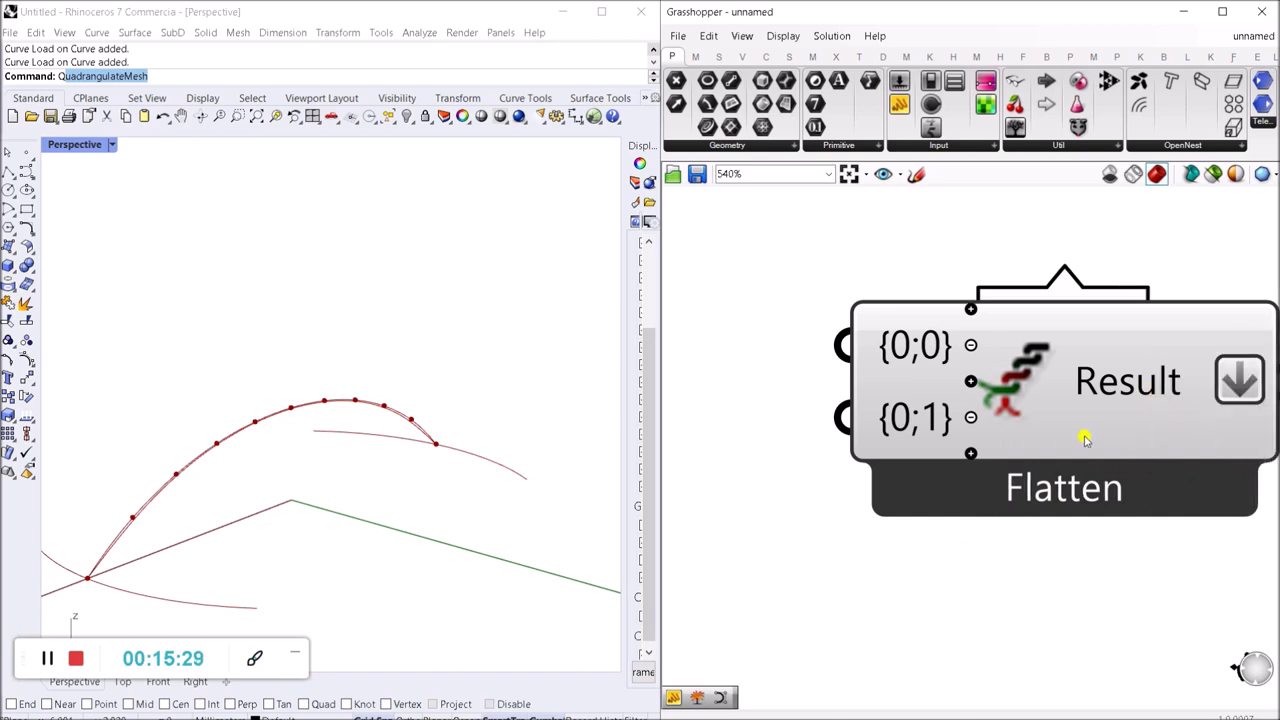
Step: Connect Interpolate's Curve output to Entwine's {0;1} input
scroll(1085, 440, "down", 5)
scroll(986, 506, "down", 3)
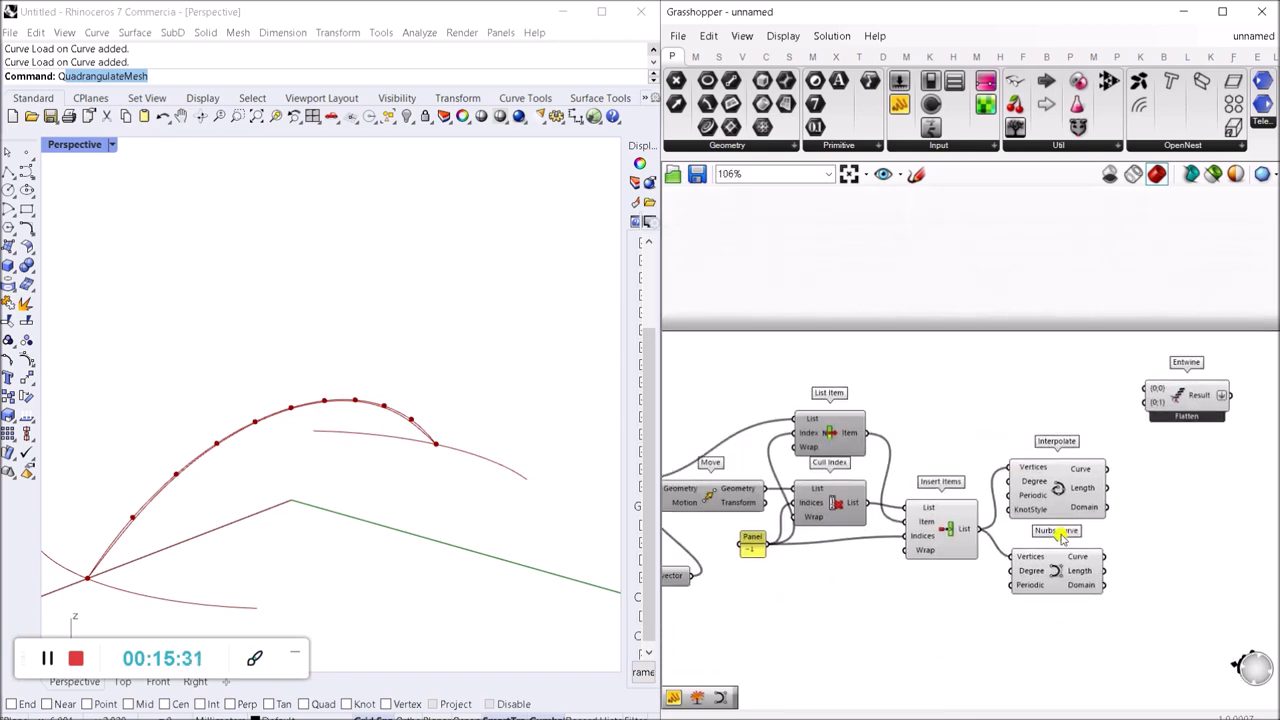
left_click(1072, 492)
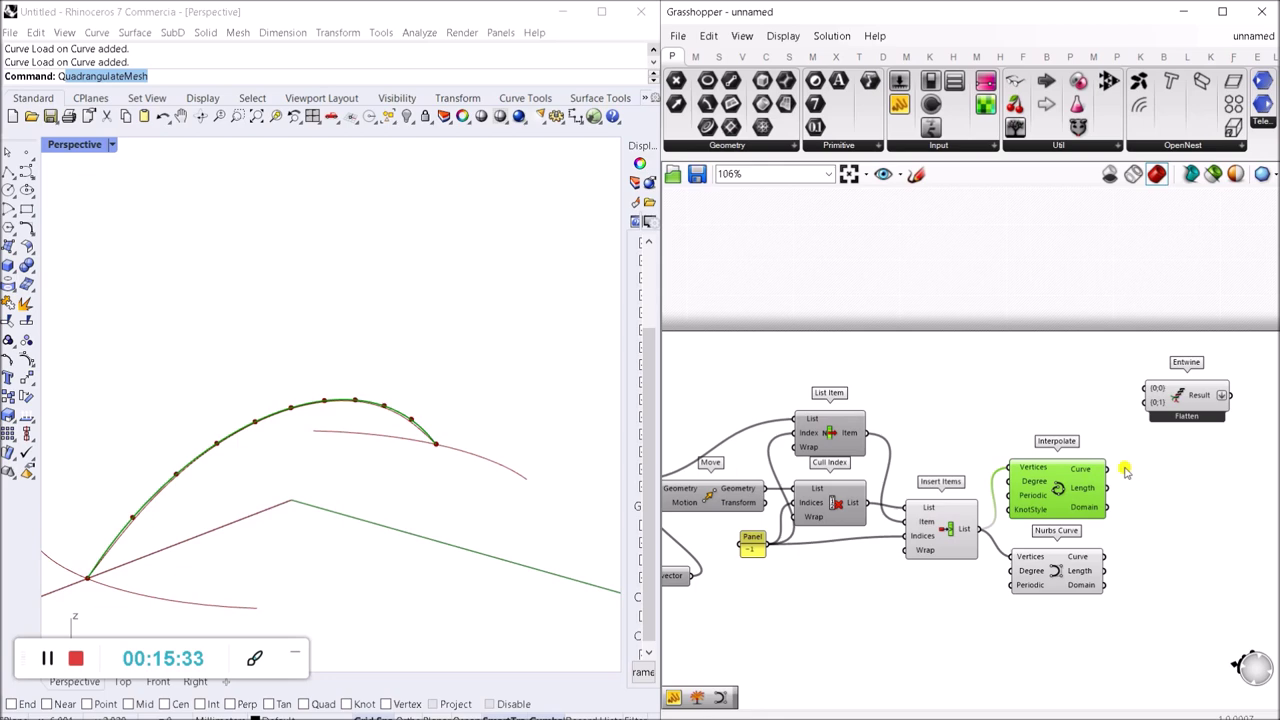
left_click_drag(1106, 468, 1144, 402)
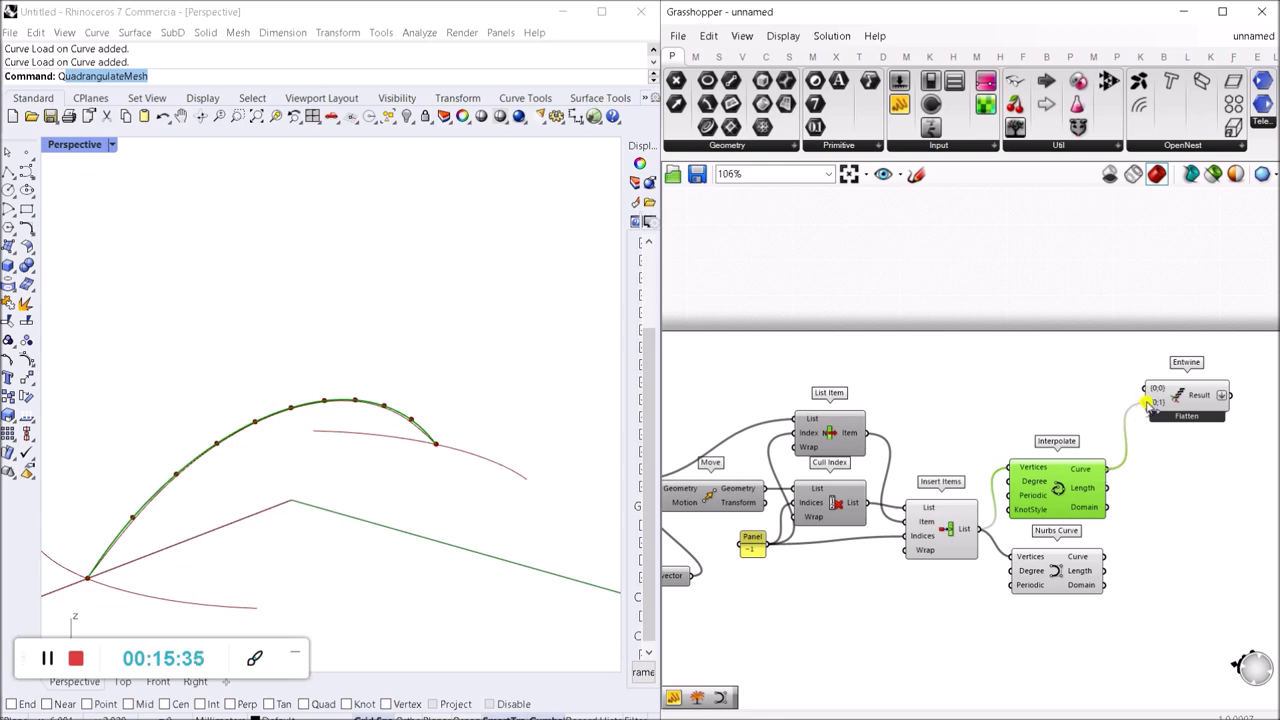
Step: Connect the Ellipse component's Ellipse output to Entwine's {0;0} input
left_click(999, 414)
scroll(999, 412, "down", 4)
right_click_drag(678, 443, 879, 437)
scroll(878, 437, "up", 5)
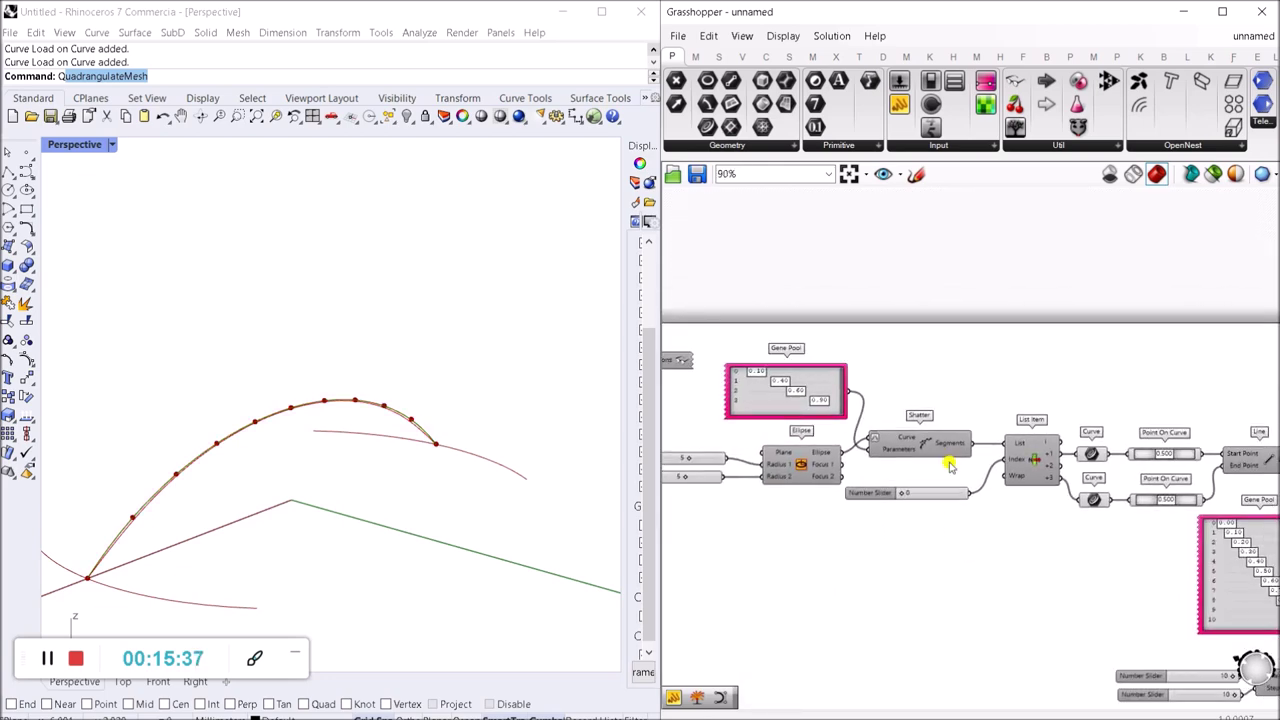
left_click_drag(986, 438, 1185, 474)
scroll(977, 366, "down", 4)
scroll(1049, 309, "up", 4)
scroll(945, 465, "up", 5)
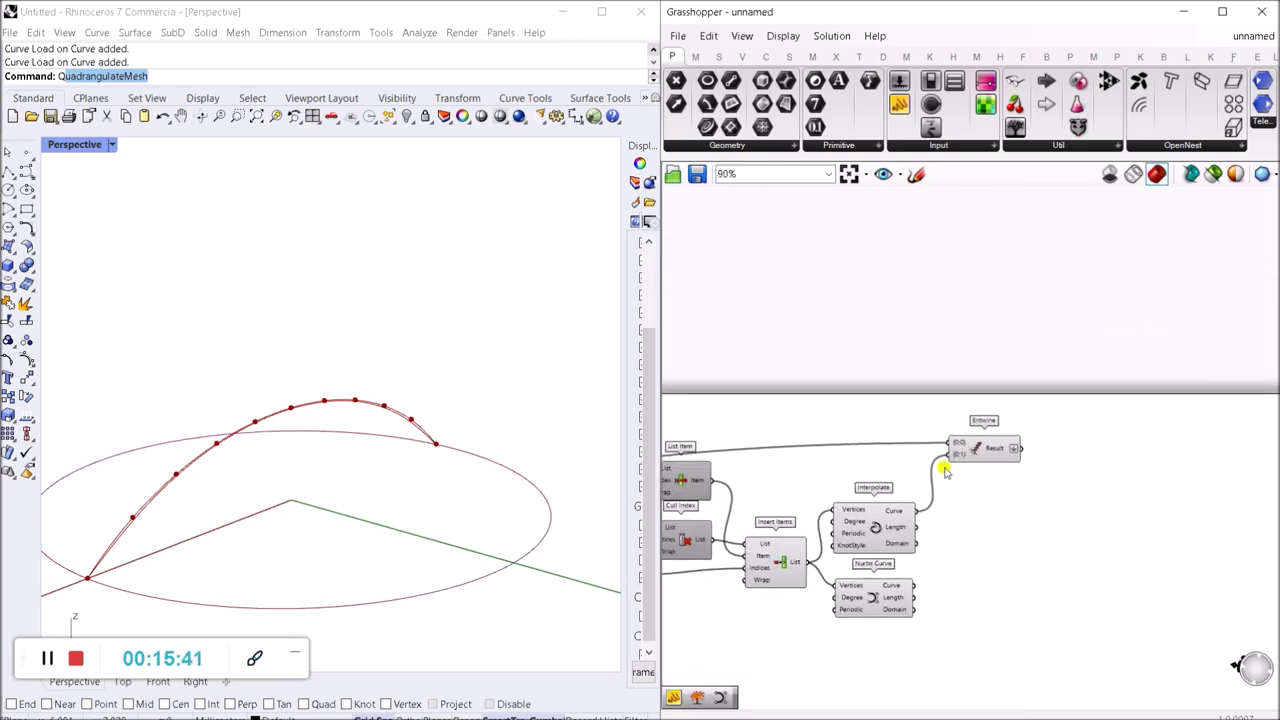
Step: Turn off the previews of Interpolate, Nurbs Curve and Insert Items
left_click(762, 512)
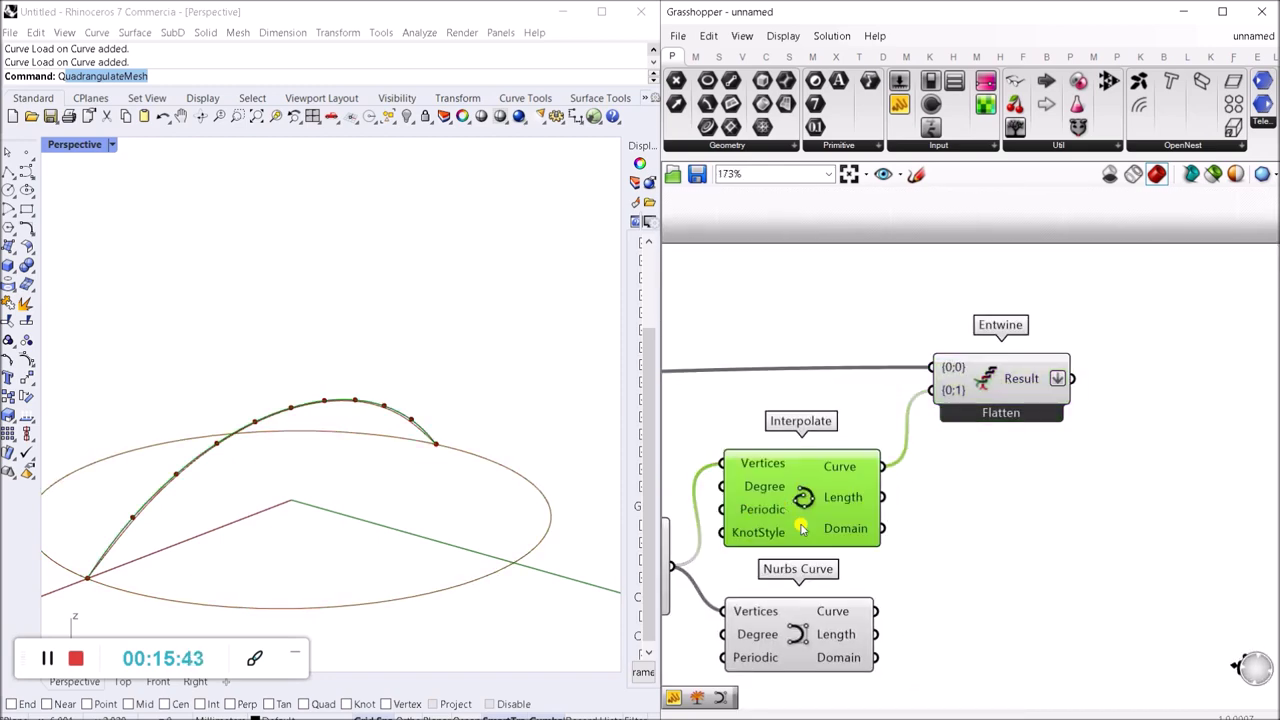
left_click(826, 643)
scroll(827, 643, "down", 4)
right_click_drag(827, 620, 994, 529)
scroll(913, 537, "up", 3)
left_click(889, 491)
key("ctrl+q")
scroll(894, 434, "down", 5)
right_click_drag(1037, 429, 927, 468)
scroll(926, 468, "up", 3)
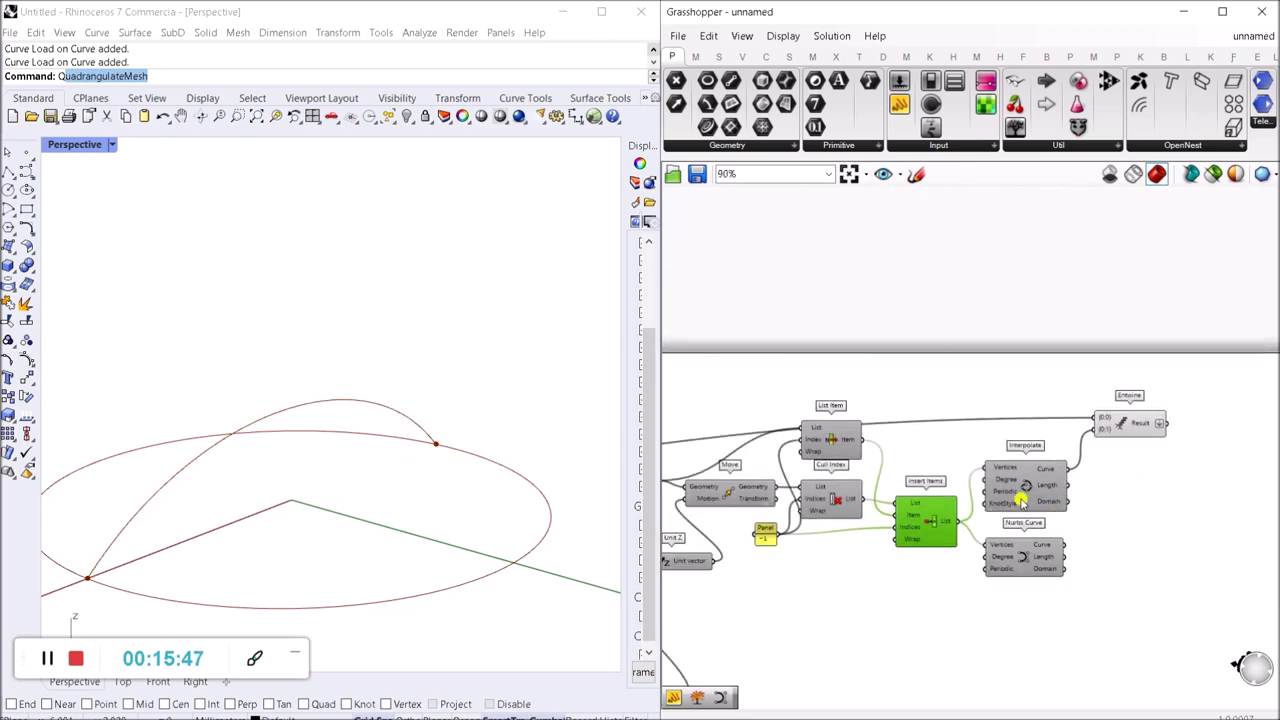
scroll(938, 488, "down", 2)
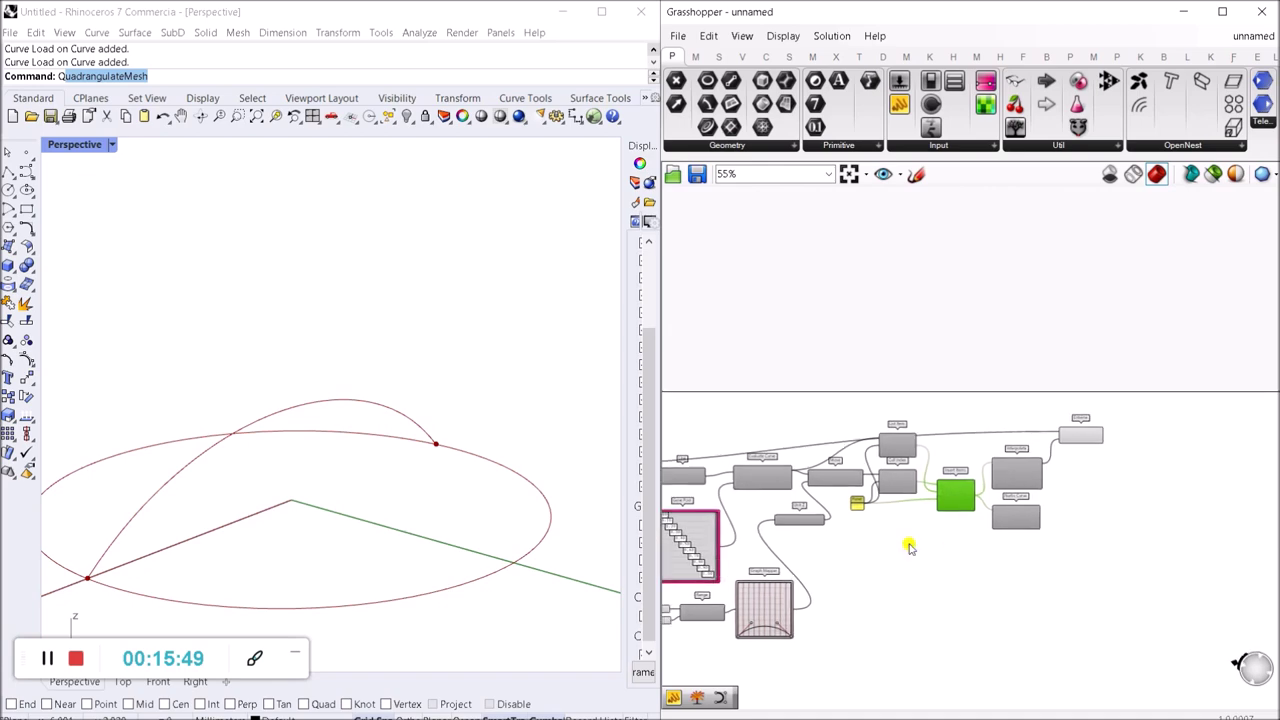
Step: Turn off the previews of the two Curve and two Point On Curve components that feed the Line component
scroll(880, 535, "up", 5)
left_click_drag(864, 530, 731, 291)
key("ctrl+q")
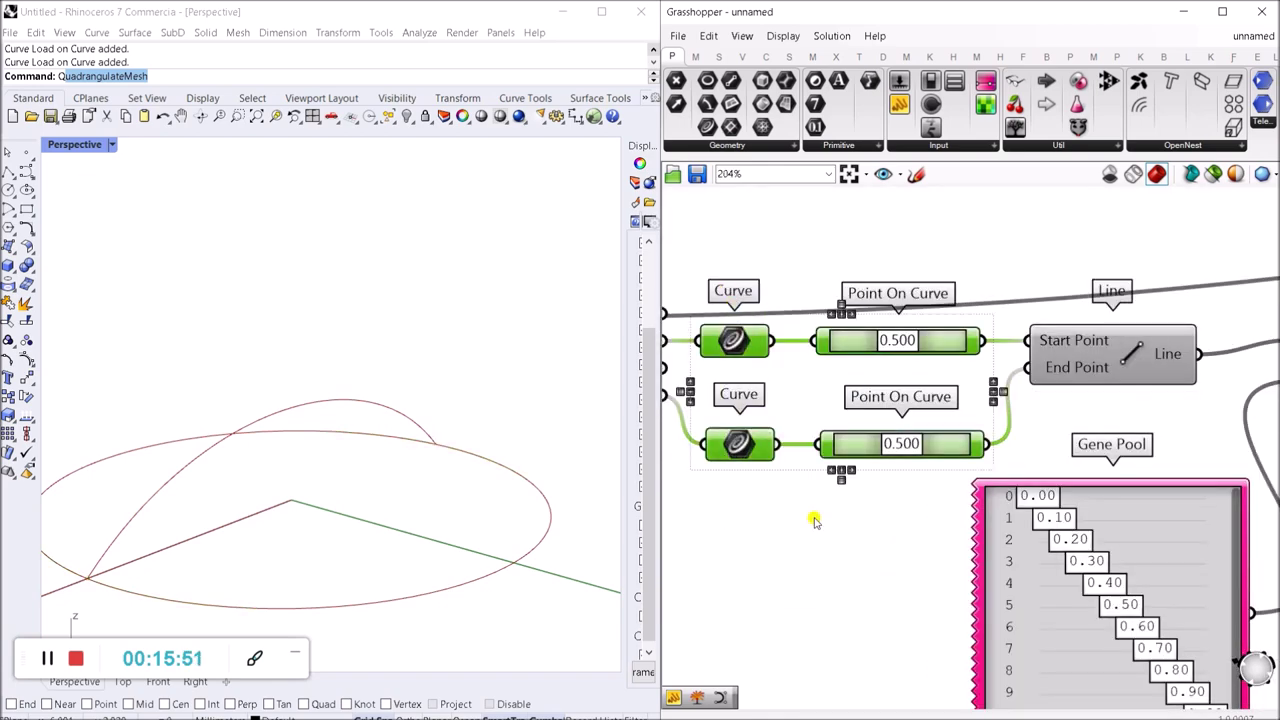
left_click(811, 518)
Step: Add a GhPython Script component and place it beside Entwine's Result output
scroll(811, 488, "down", 7)
right_click_drag(1119, 514, 1045, 519)
scroll(1045, 519, "up", 5)
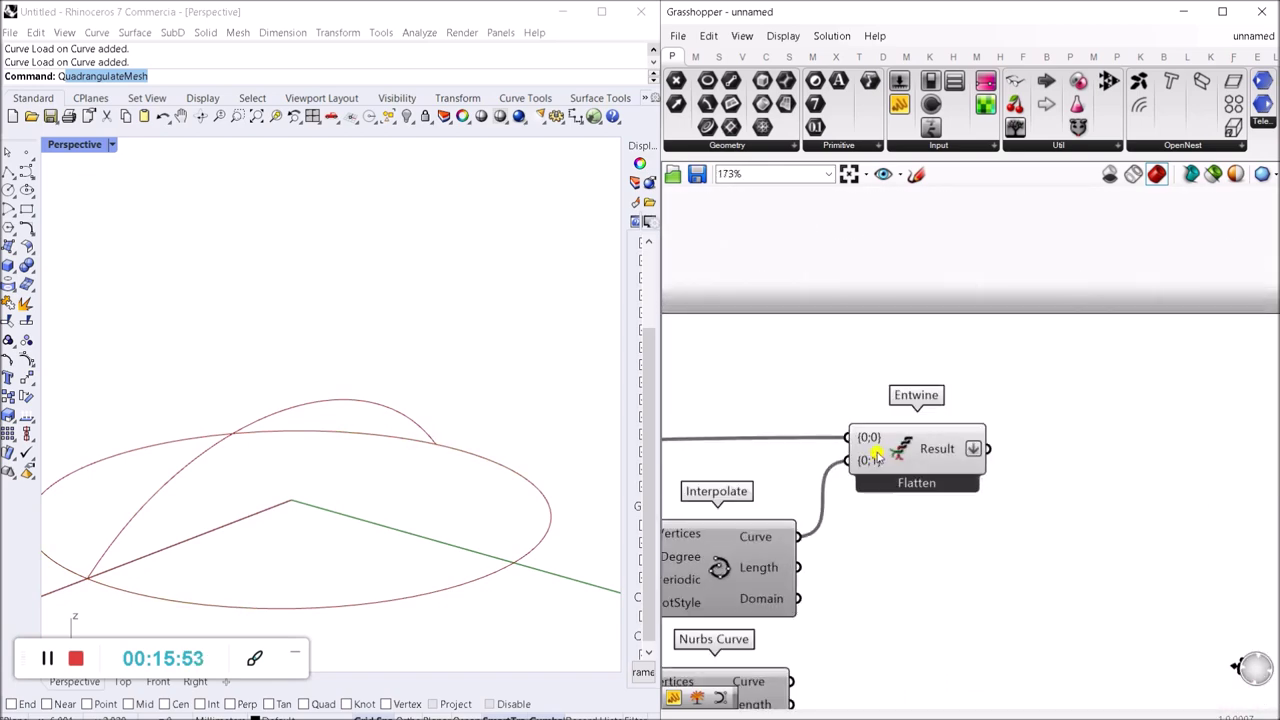
double_click(1150, 441)
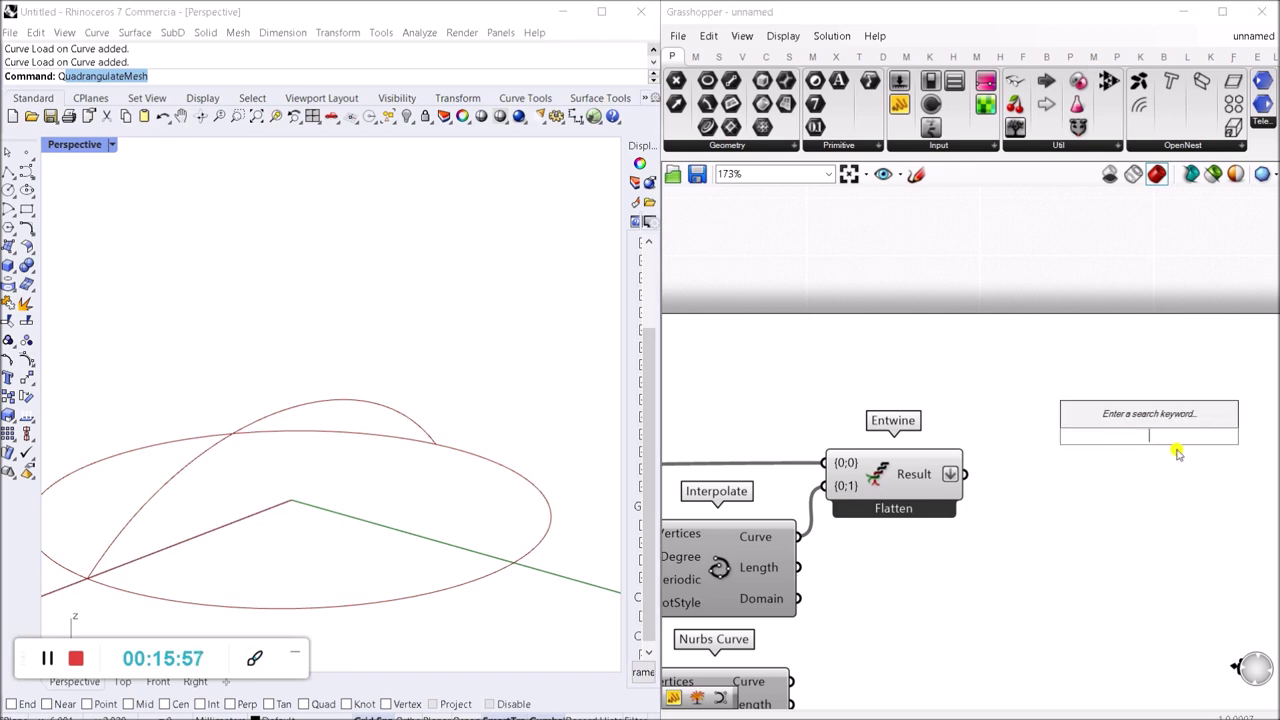
type("python")
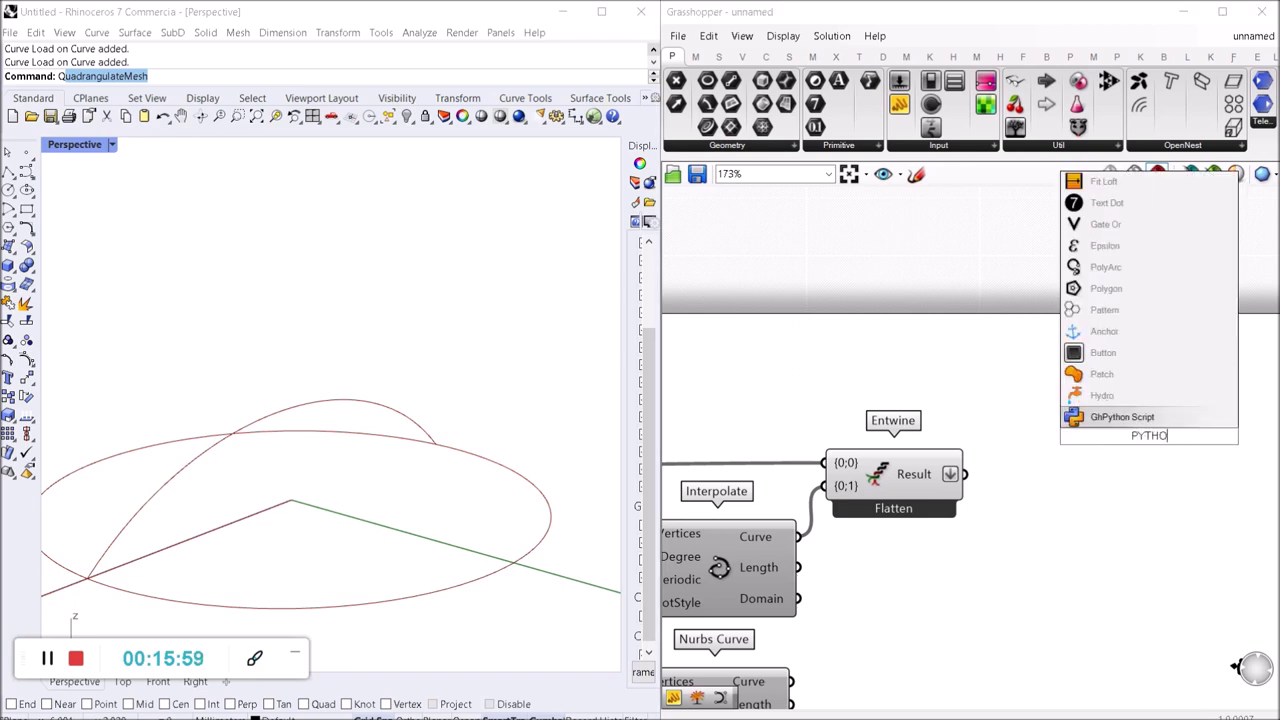
key("Return")
scroll(1140, 440, "up", 3)
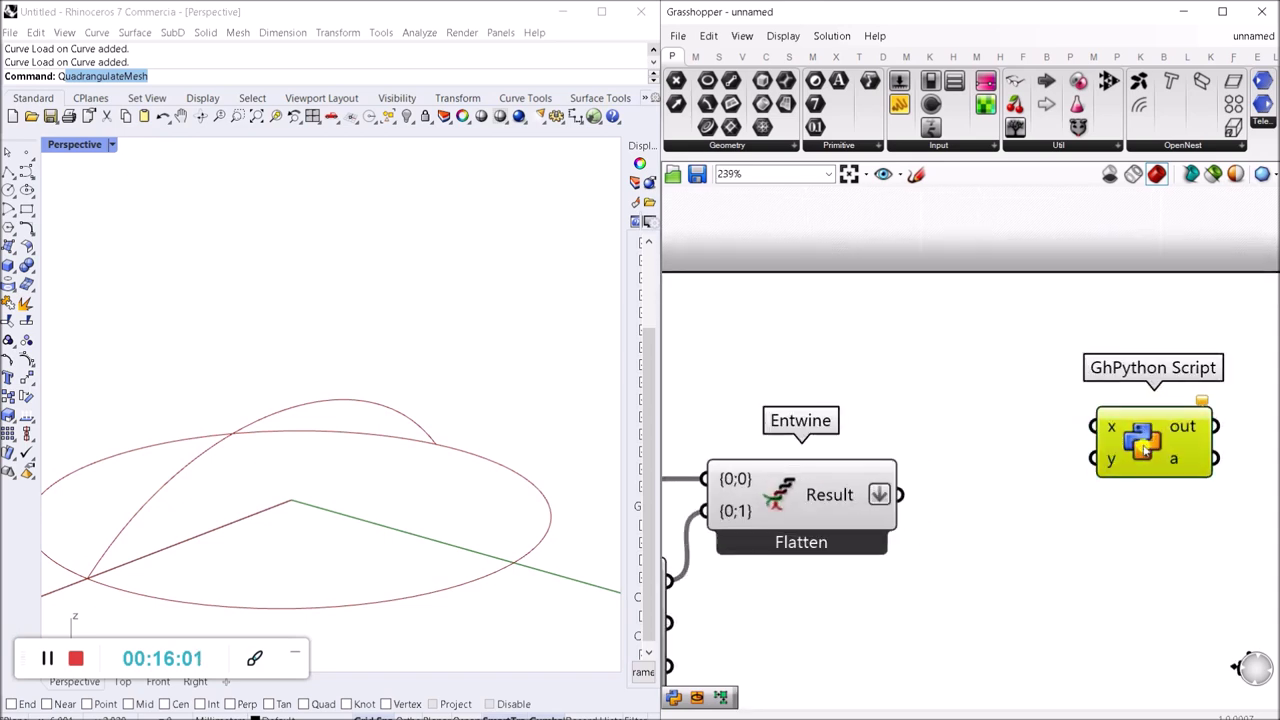
left_click_drag(1163, 443, 1012, 520)
Step: Rename the GhPython Script component's x input to a and remove its y input
scroll(1012, 518, "up", 3)
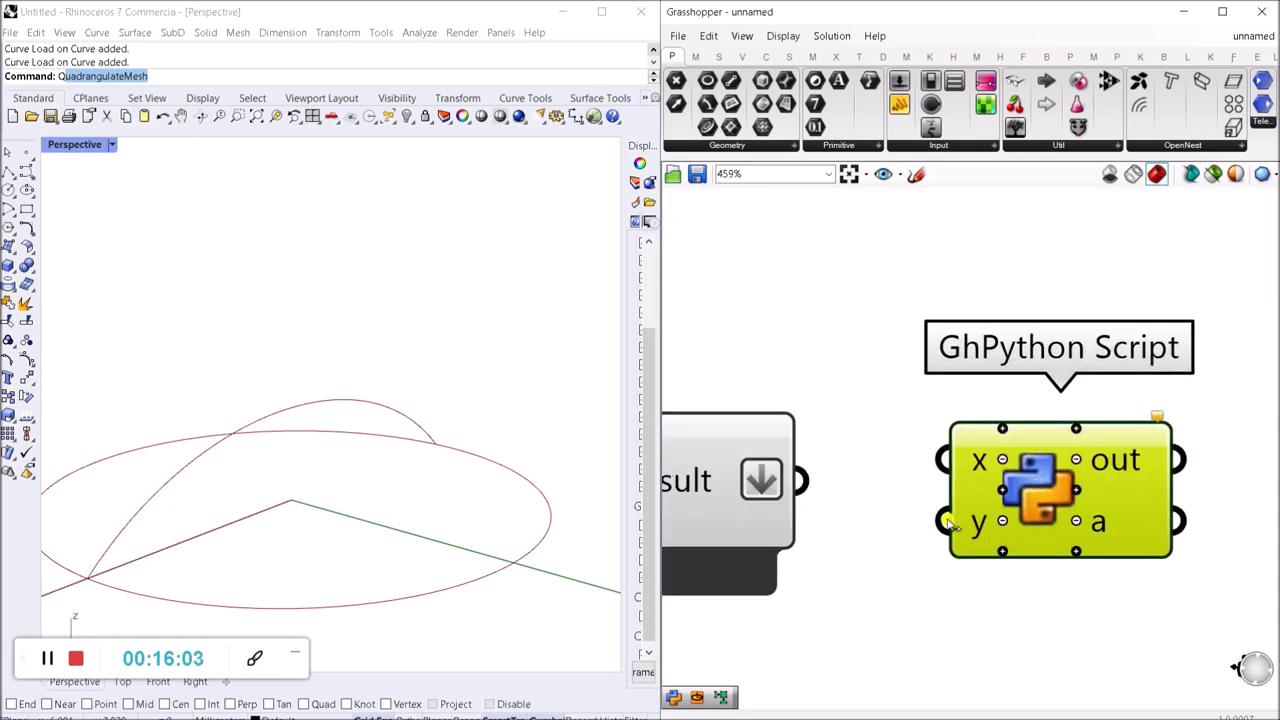
right_click(980, 460)
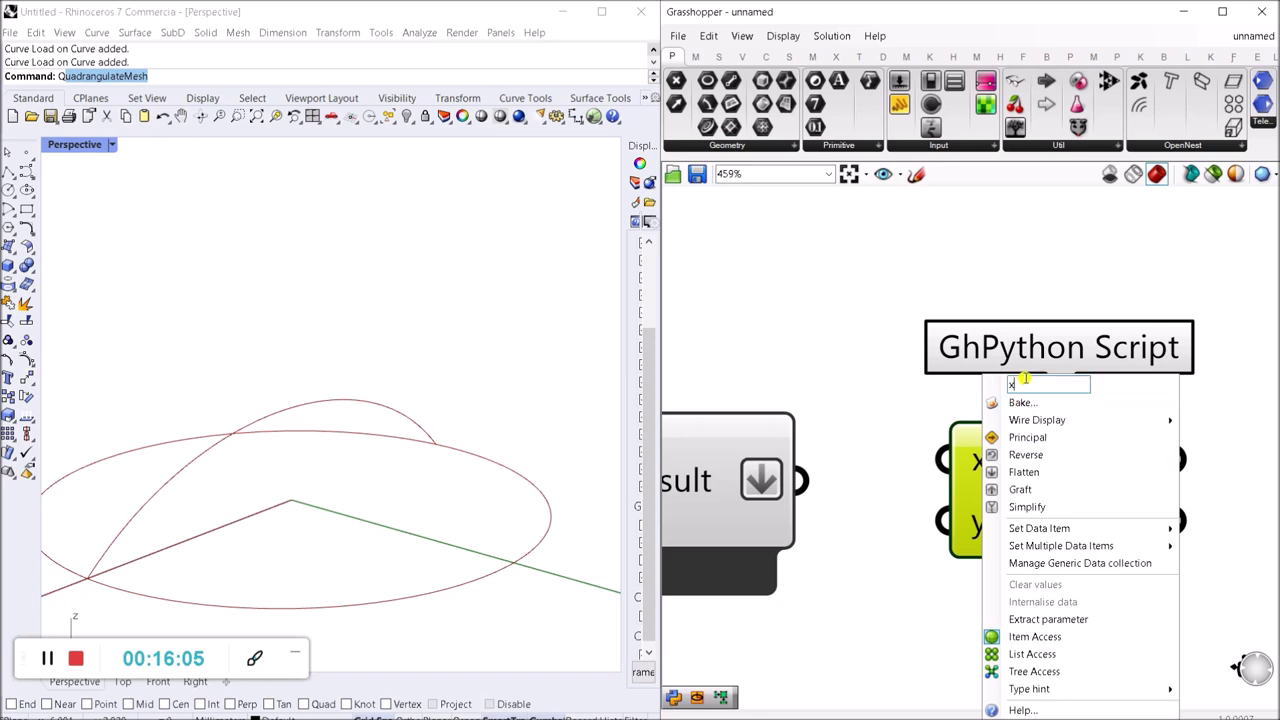
type("A")
key("BackSpace")
type("a")
key("Return")
scroll(1005, 535, "up", 5)
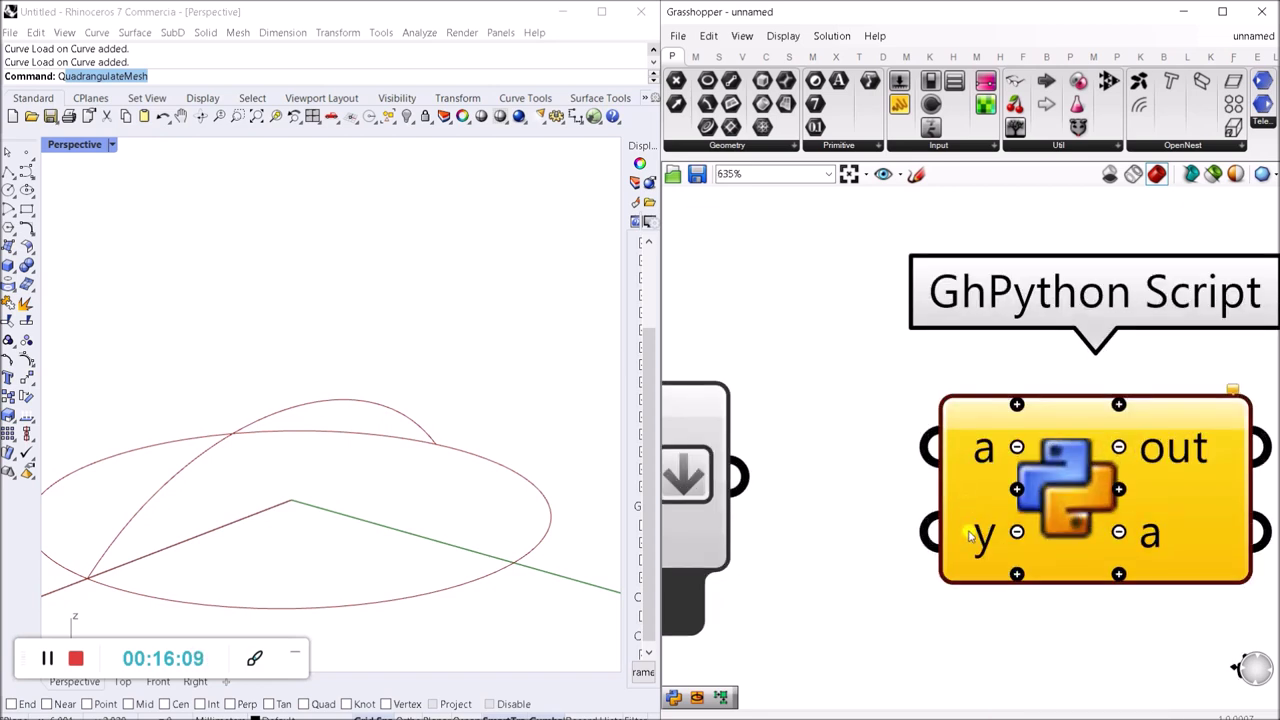
scroll(953, 558, "down", 5)
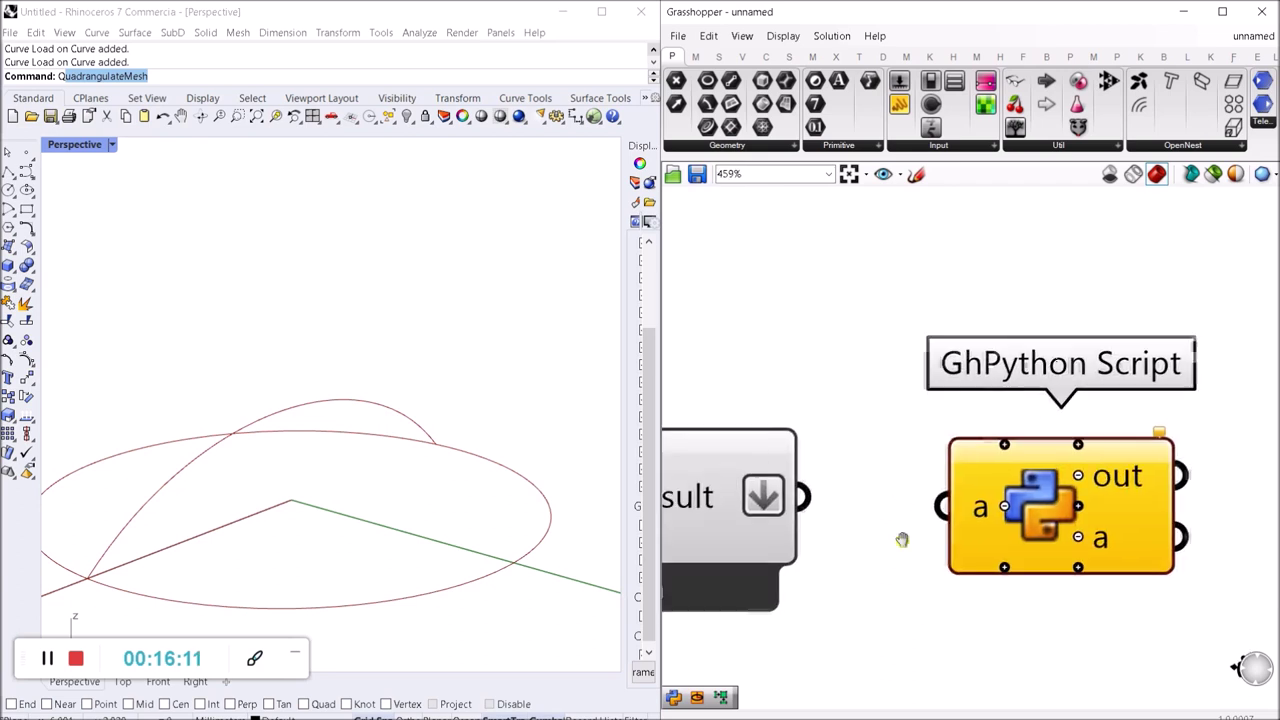
Step: Set the script's input a to List Access with the Curve type hint
right_click(1033, 480)
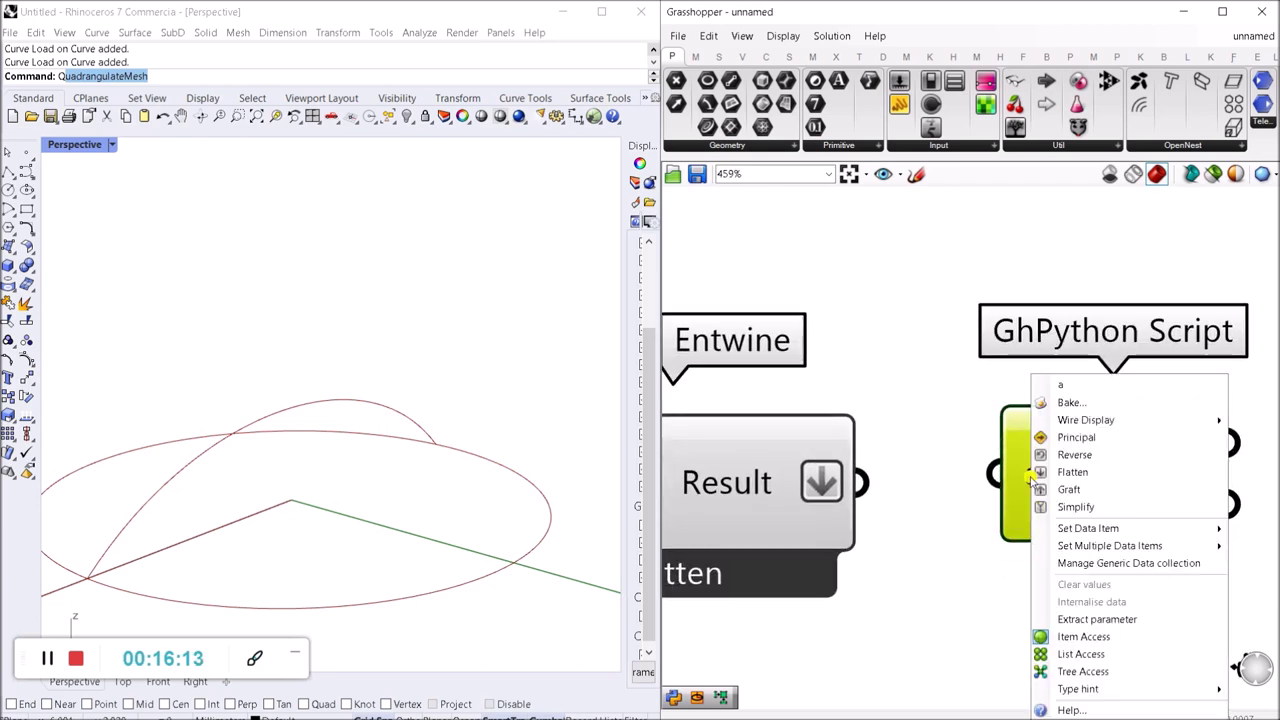
left_click(1117, 654)
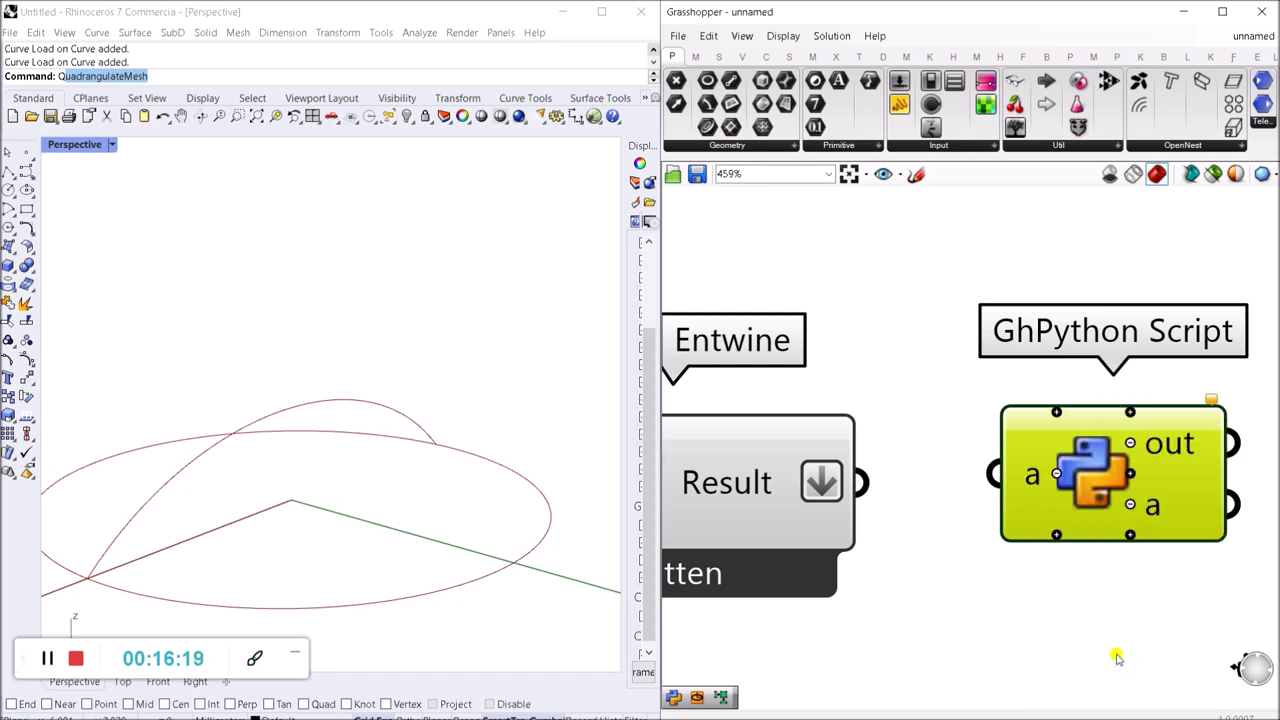
right_click(1036, 482)
mouse_move(1090, 688)
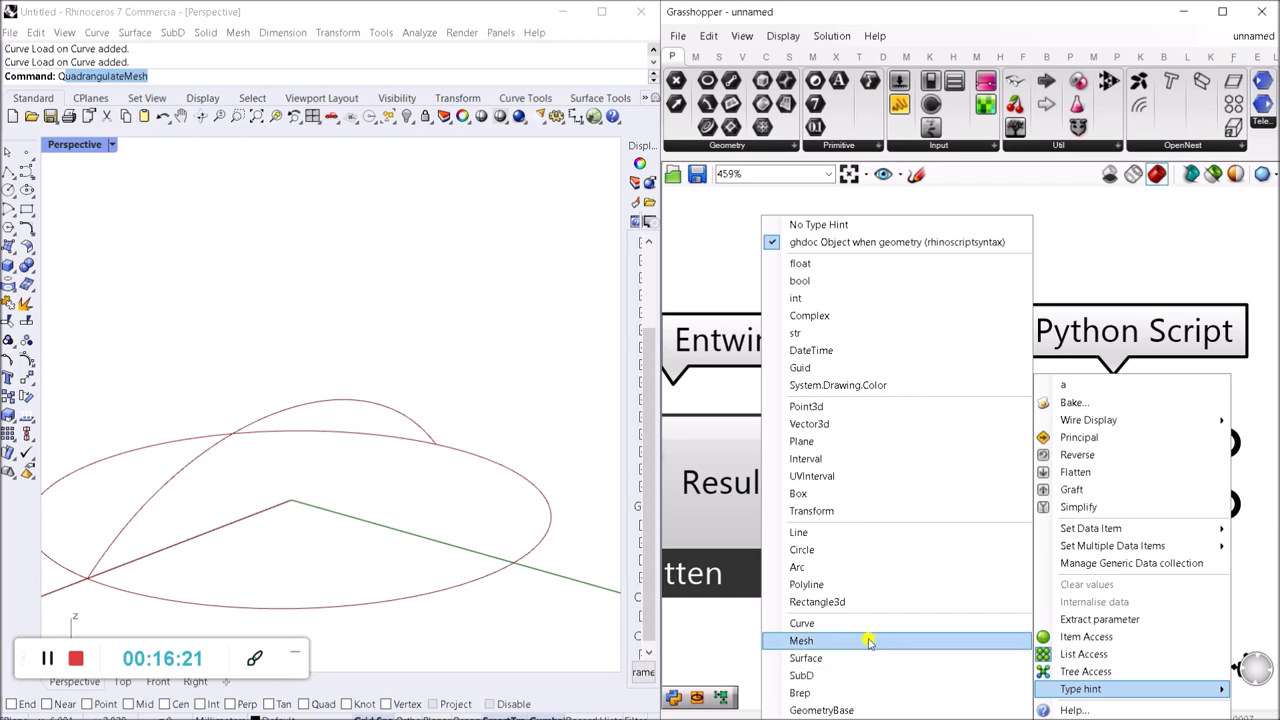
left_click(815, 623)
Step: Open the GhPython Script component's code editor and assign the input in the script with curves = a
scroll(955, 546, "down", 4)
scroll(1022, 505, "up", 3)
left_click_drag(1027, 503, 1013, 531)
double_click(1040, 545)
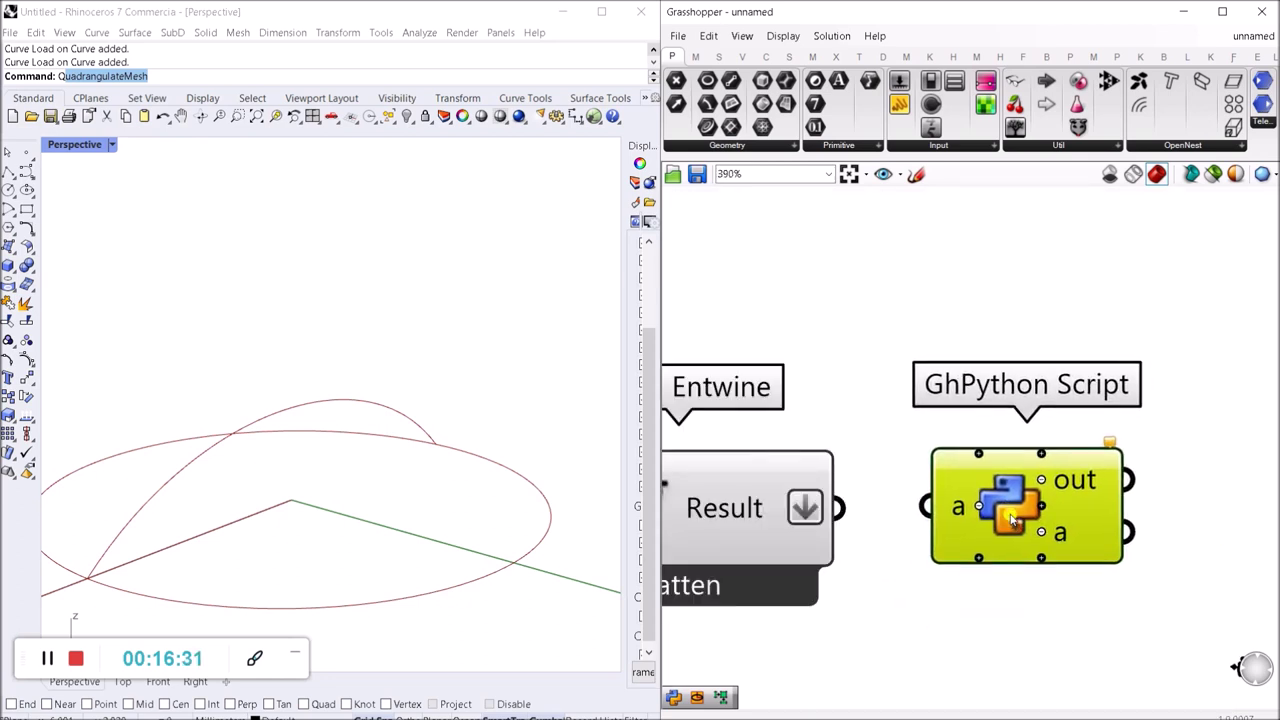
left_click_drag(372, 100, 710, 184)
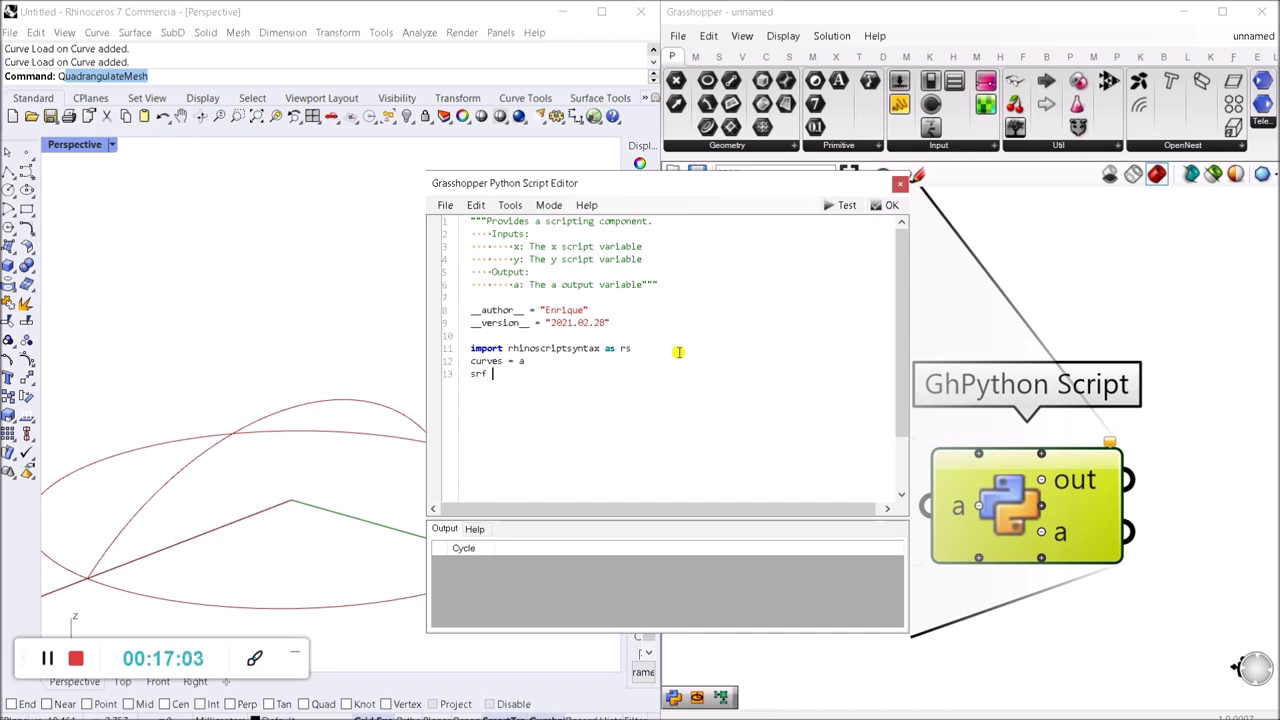
Step: Write the surface line srf = rs.AddNetworkSrf( in the script below the curves assignment
key("F5")
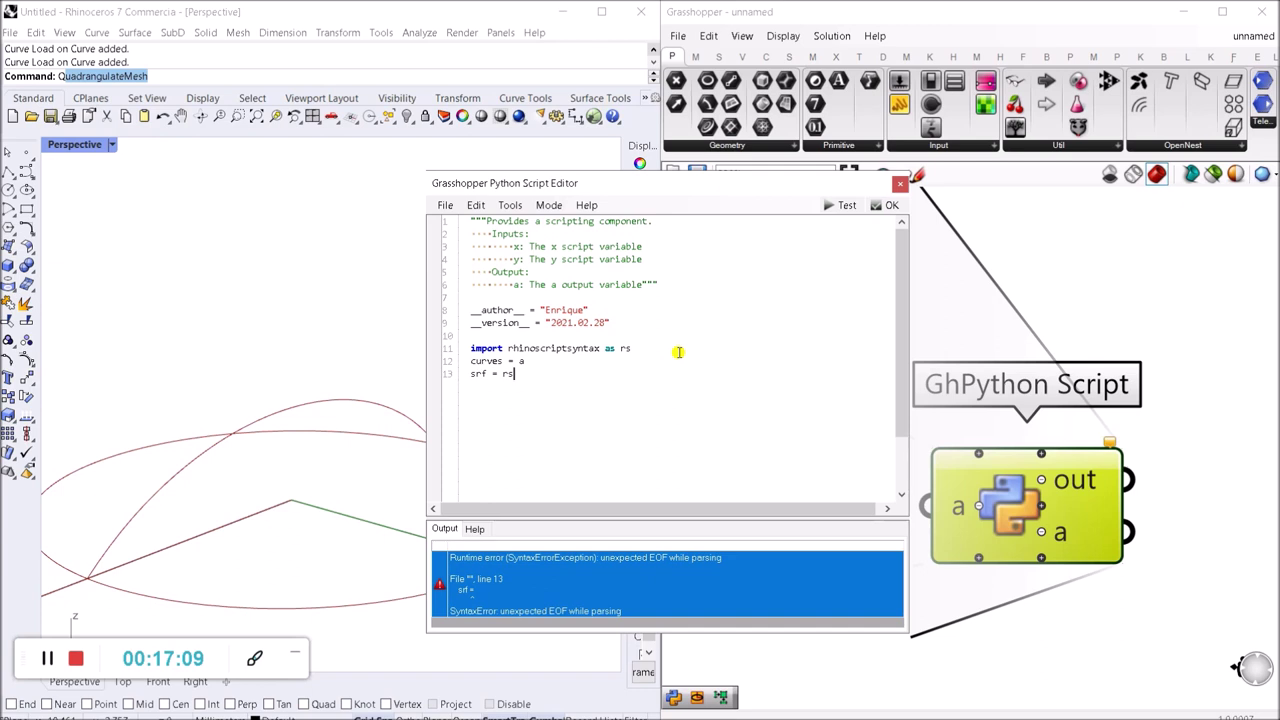
type(".")
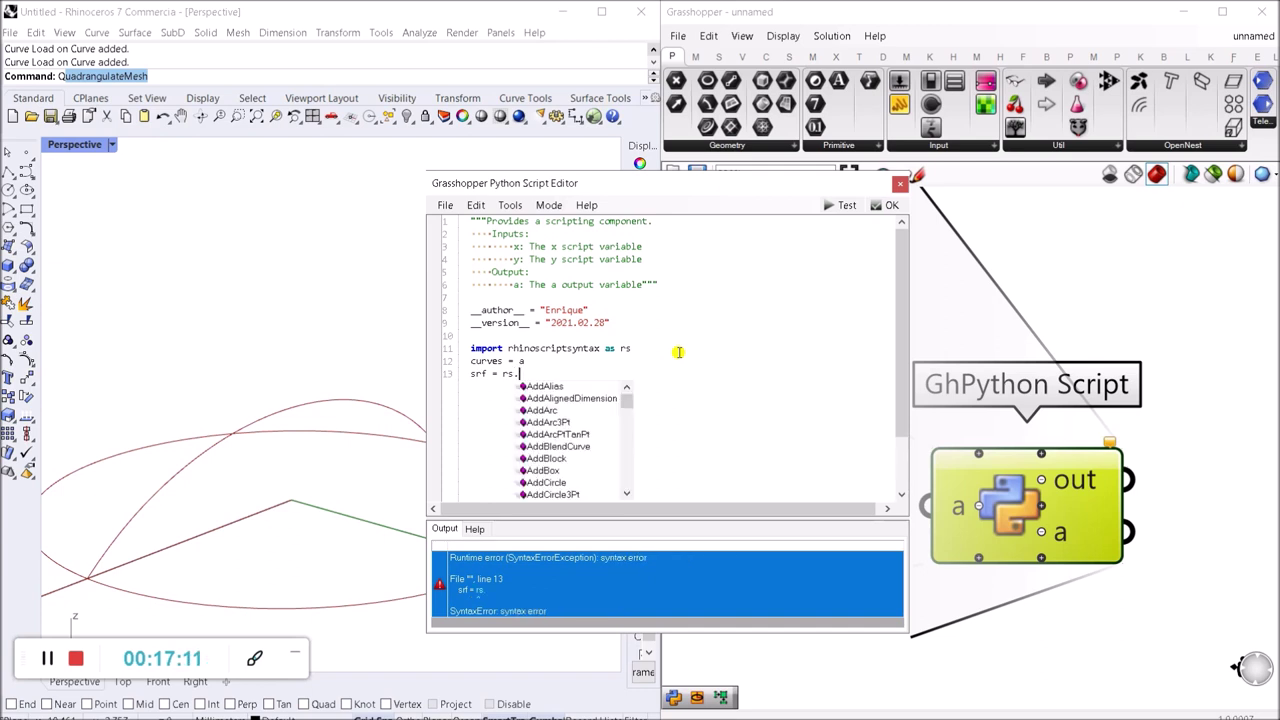
type("Add")
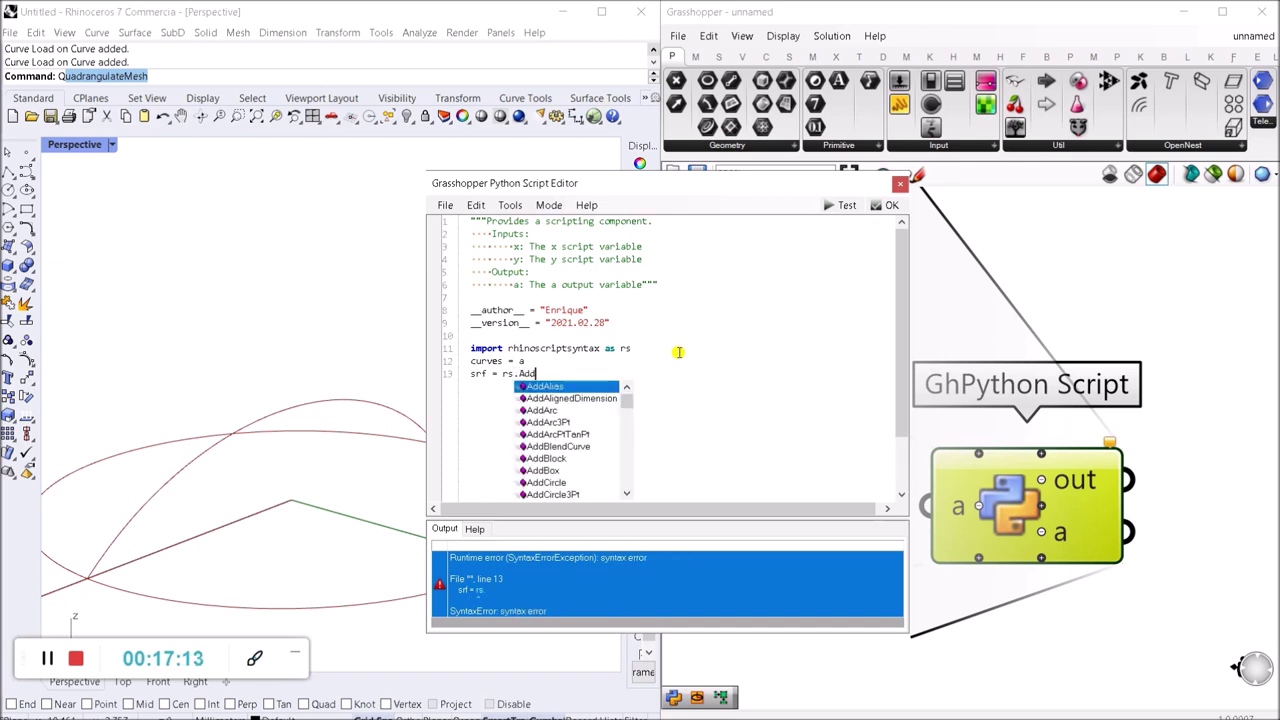
type("ne")
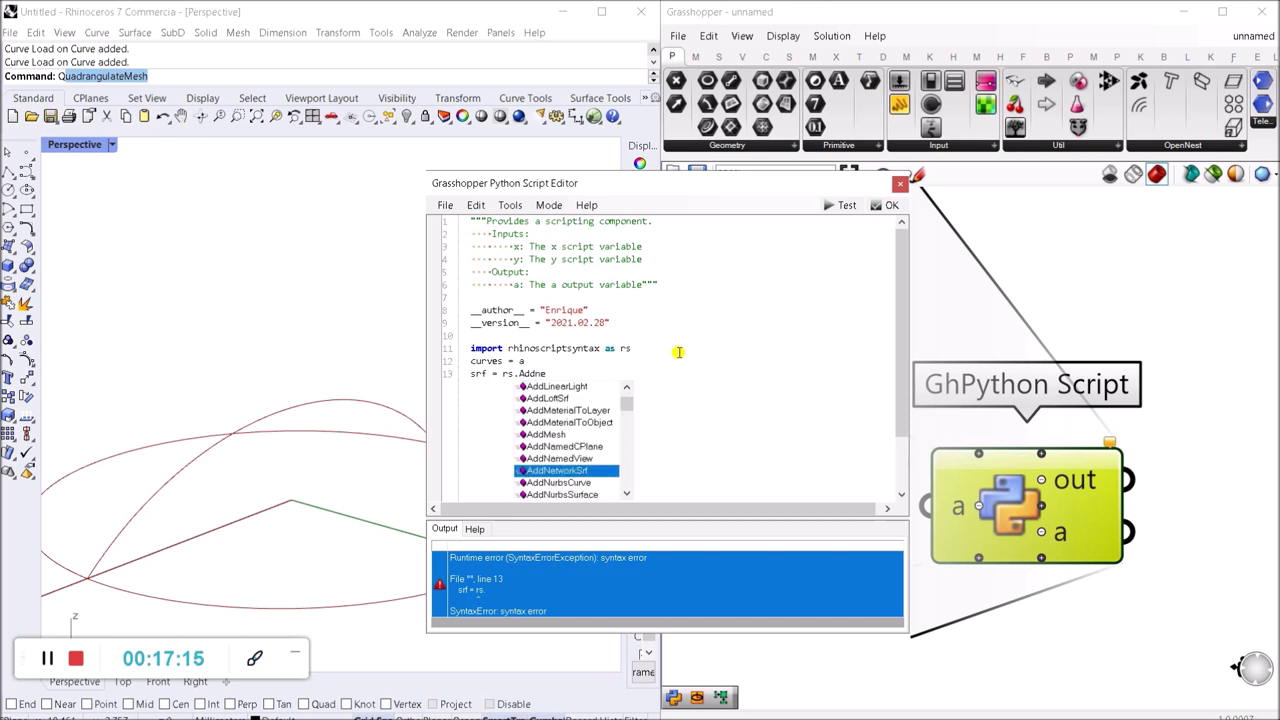
key("Return")
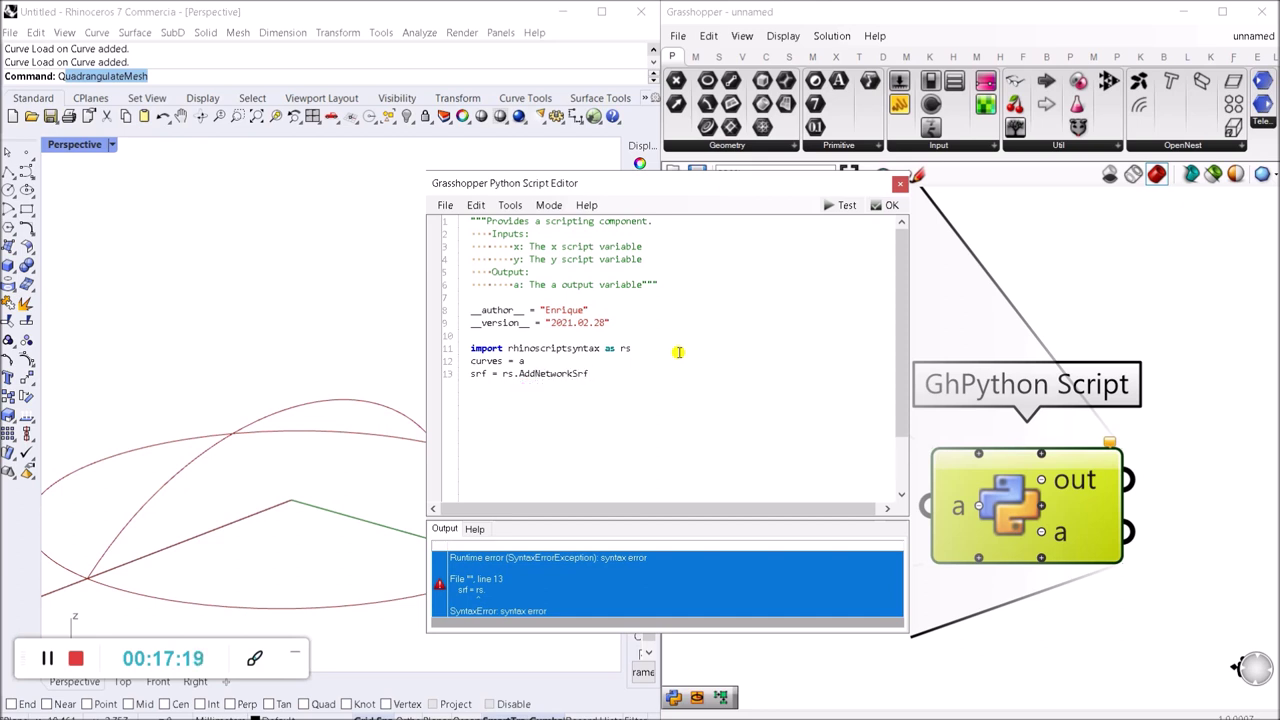
type("(")
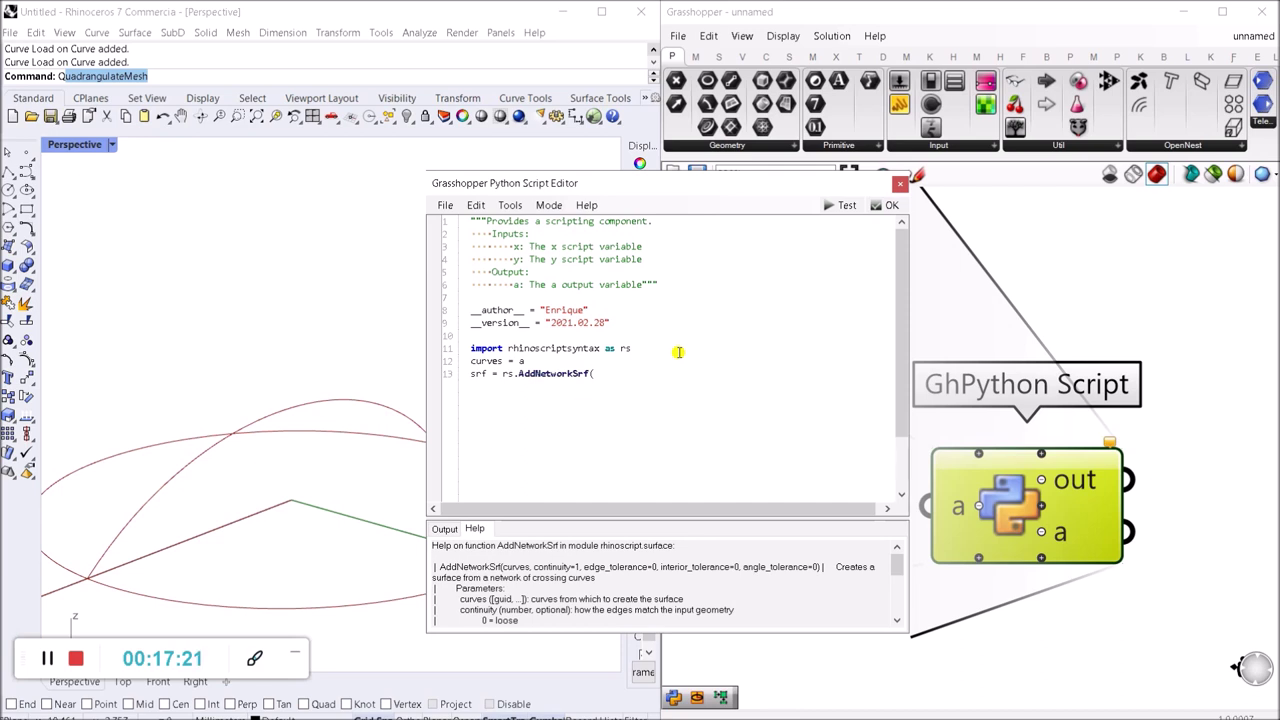